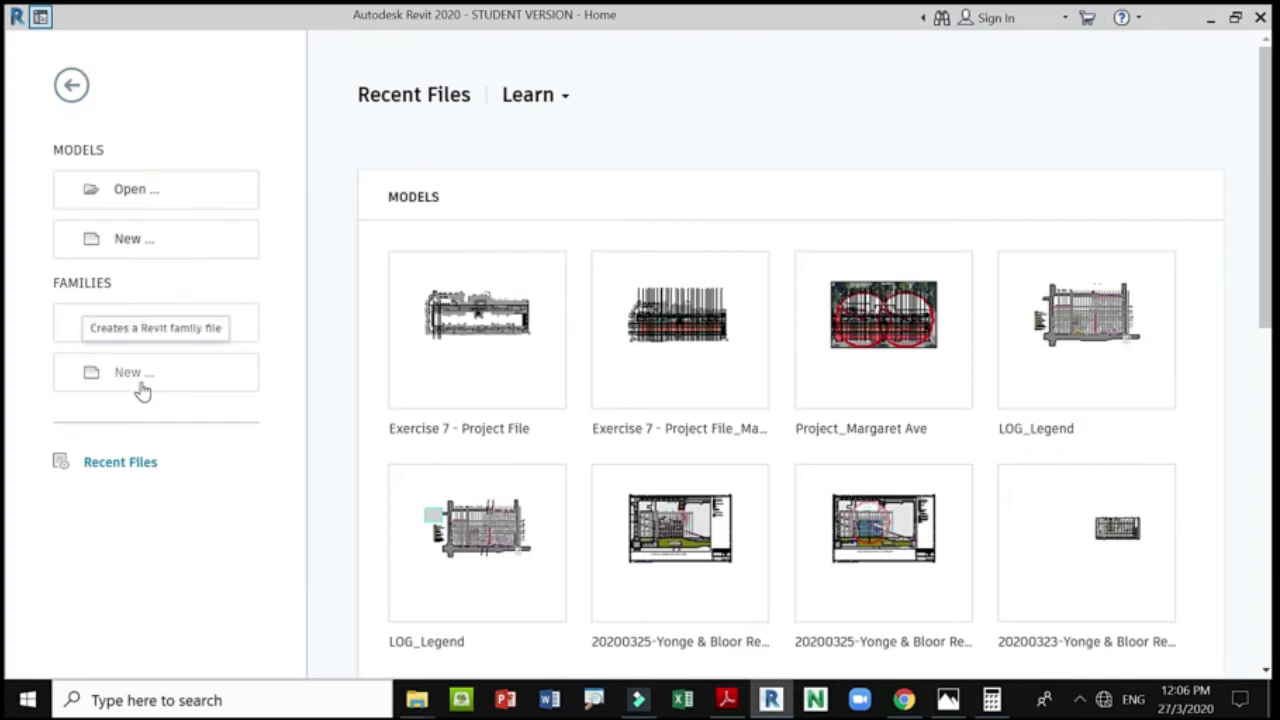
Create a new family from the Metric Generic Model template.
click(41, 17)
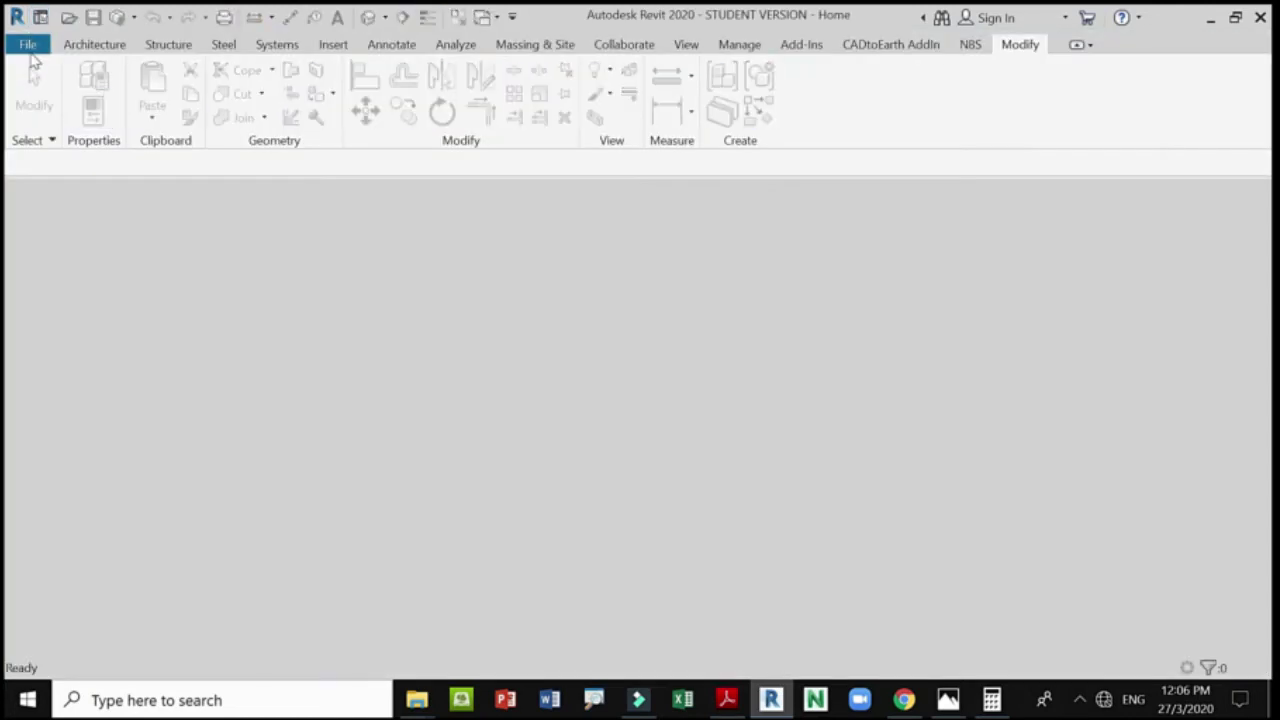
key(alt+f)
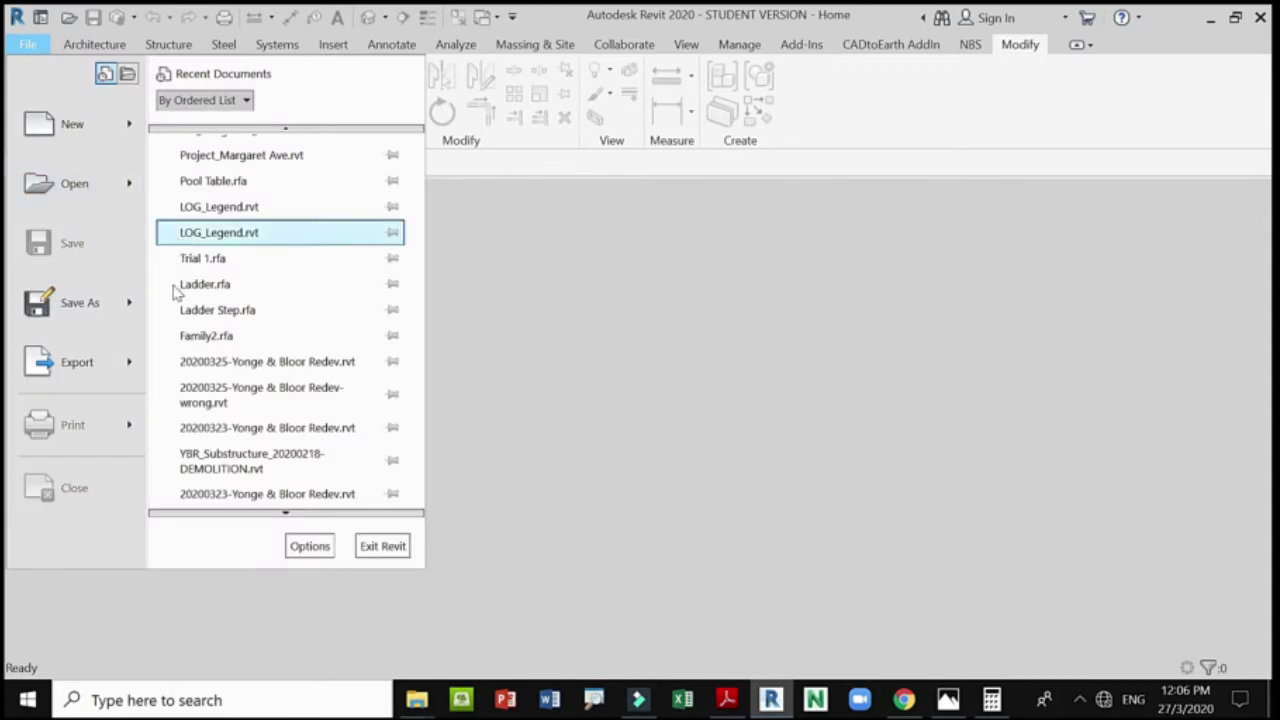
mouse_move(138, 140)
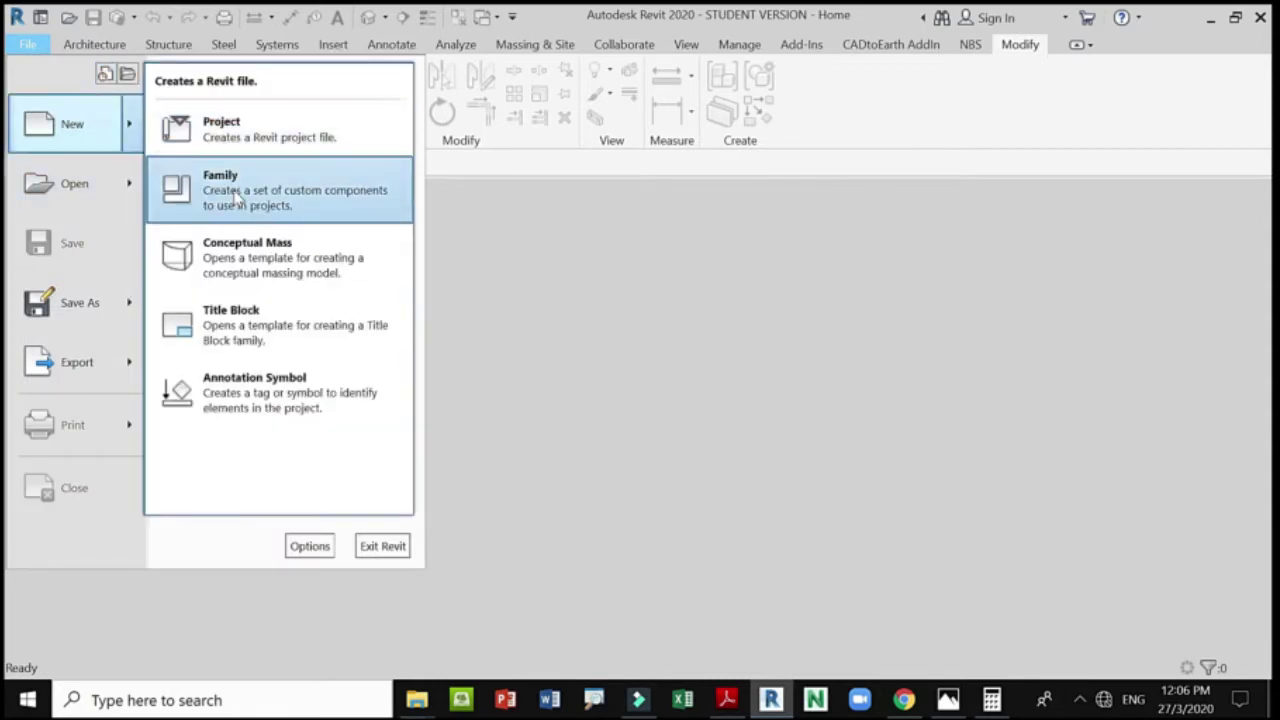
click(210, 180)
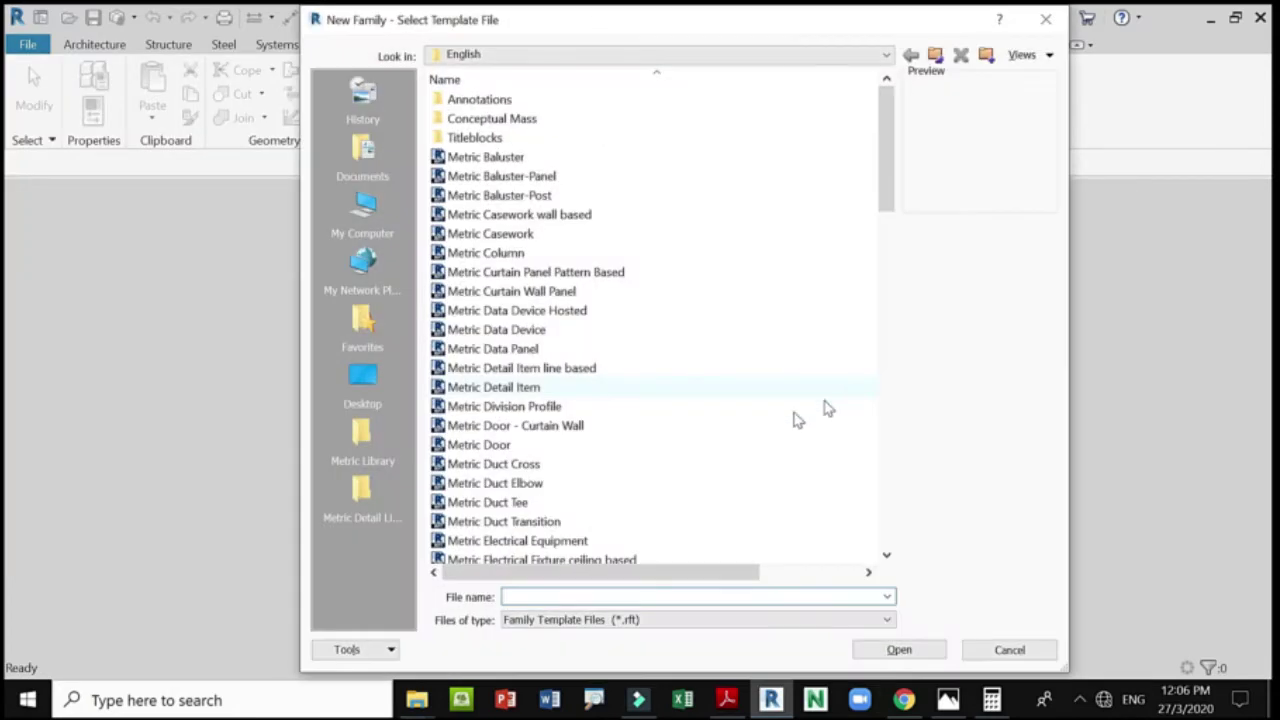
scroll(726, 430, down, 6)
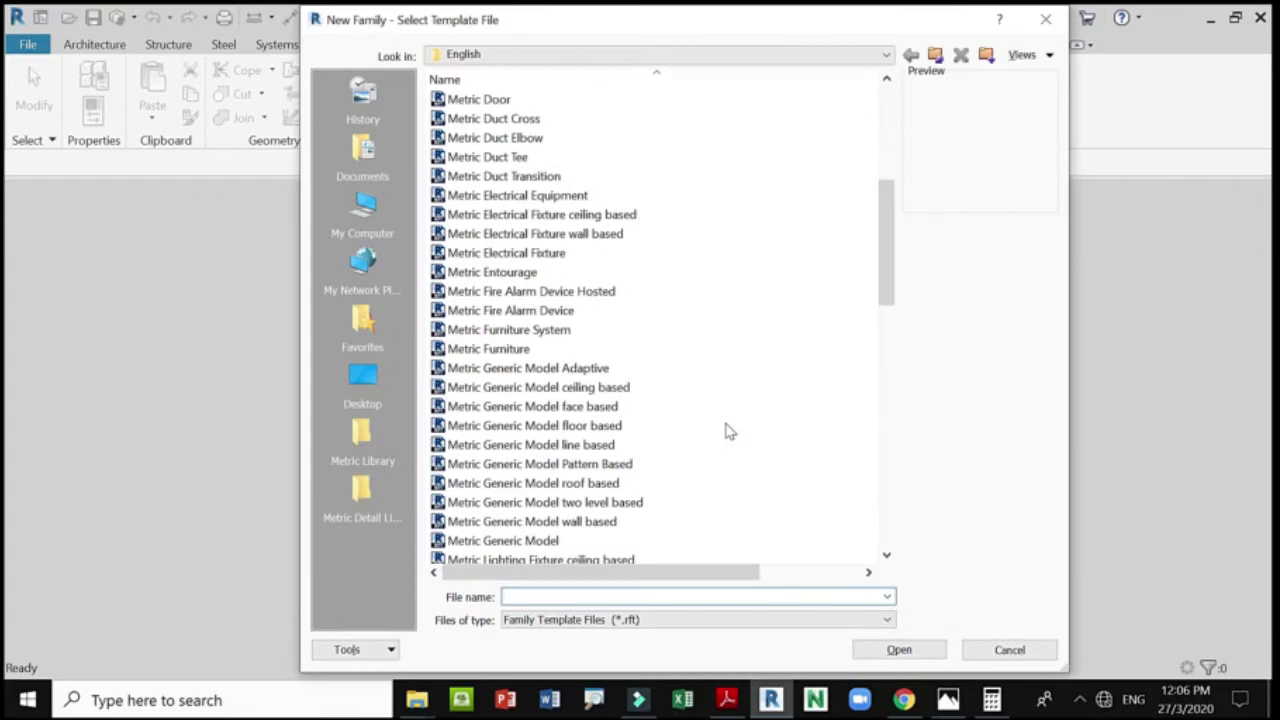
click(528, 540)
click(899, 649)
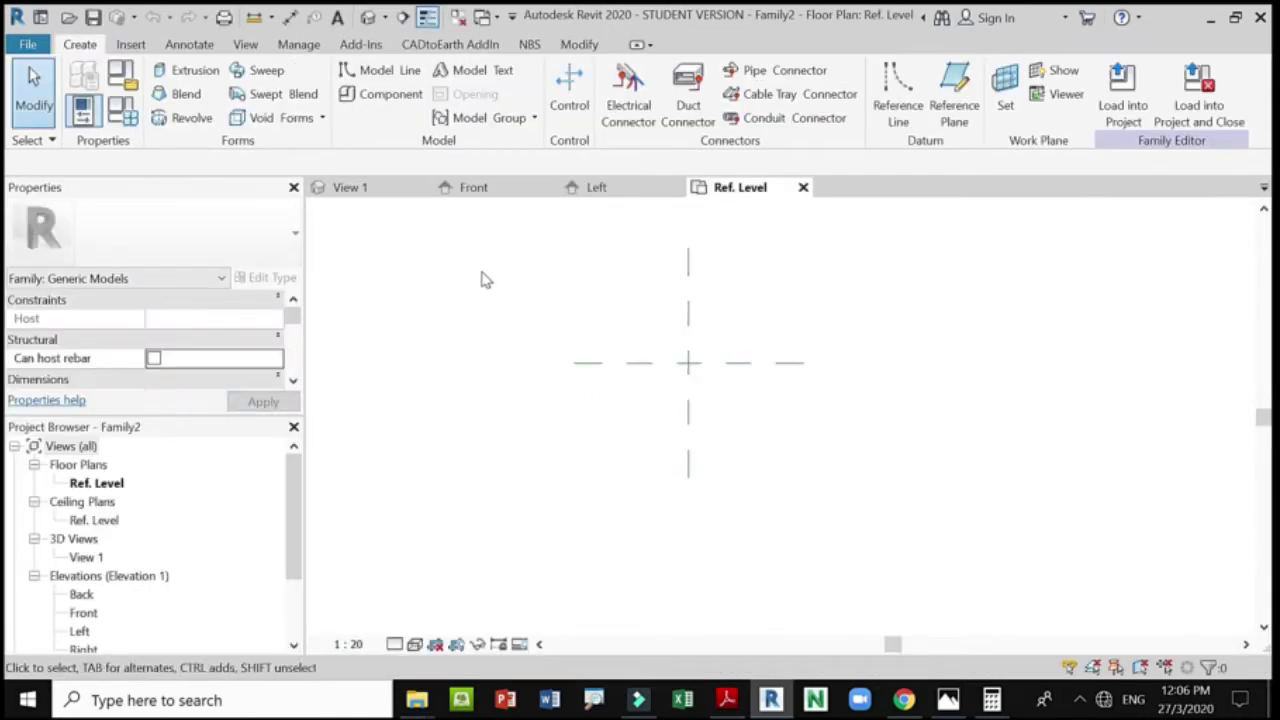
Tile the open views, zoom them to fit and activate the Front elevation.
key(w)
key(t)
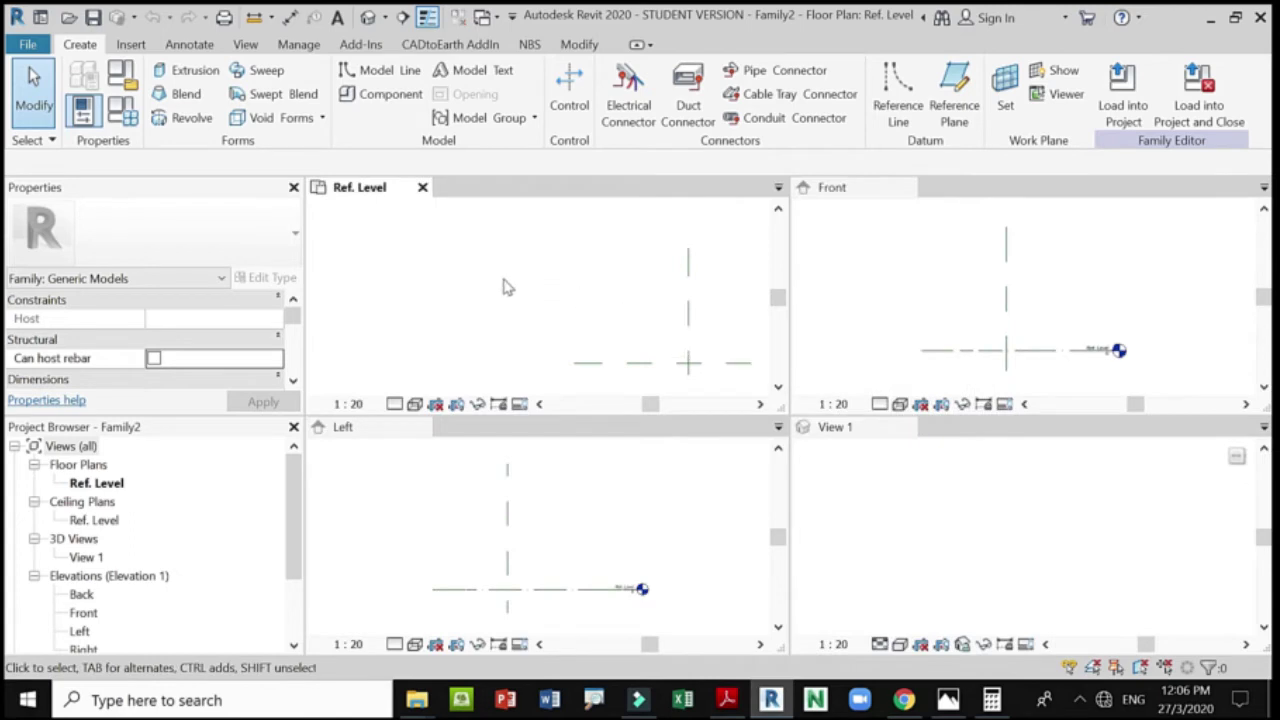
key(z)
key(a)
click(935, 296)
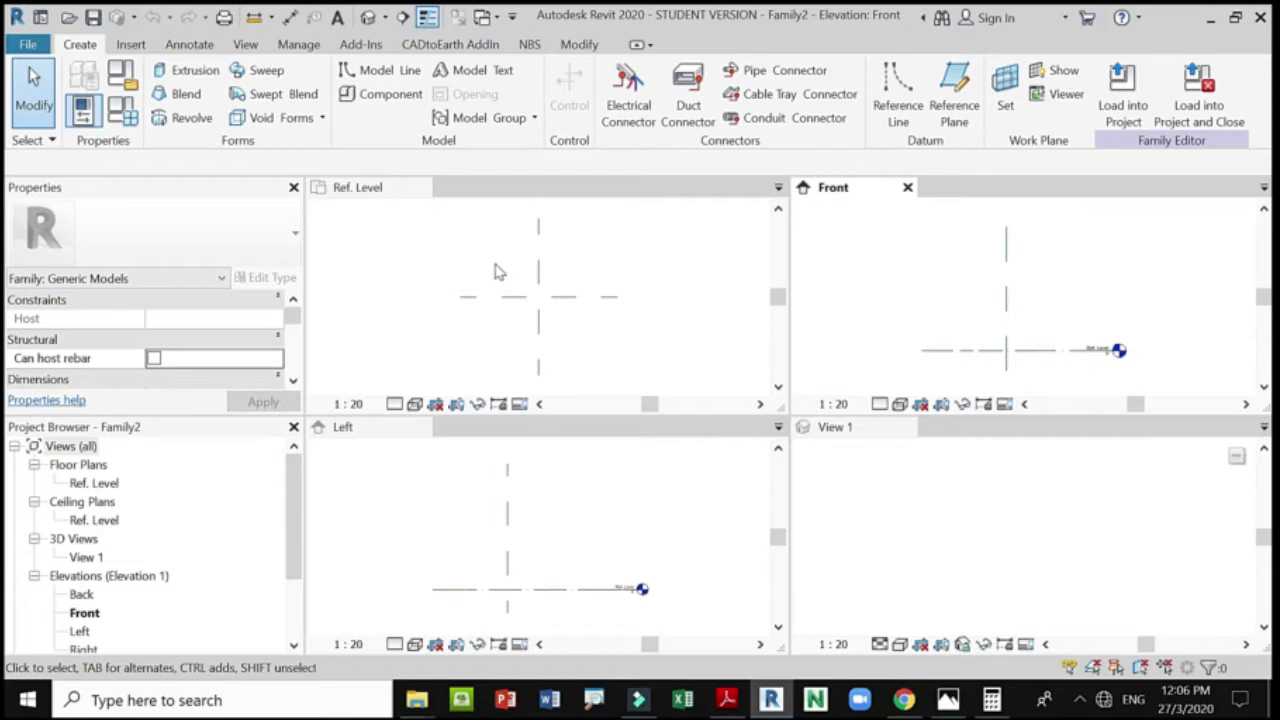
Return to tabbed views with the Ref. Level floor plan active and zoomed to fit.
click(497, 271)
key(t)
key(w)
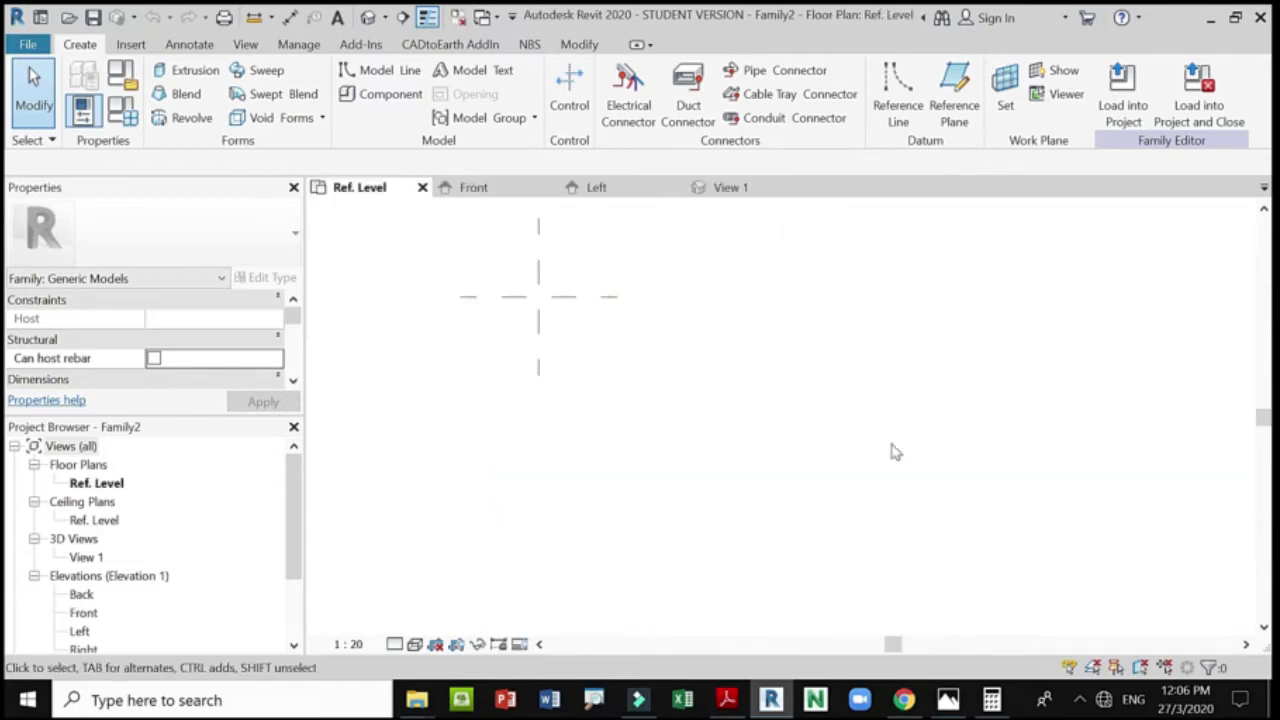
key(z)
key(a)
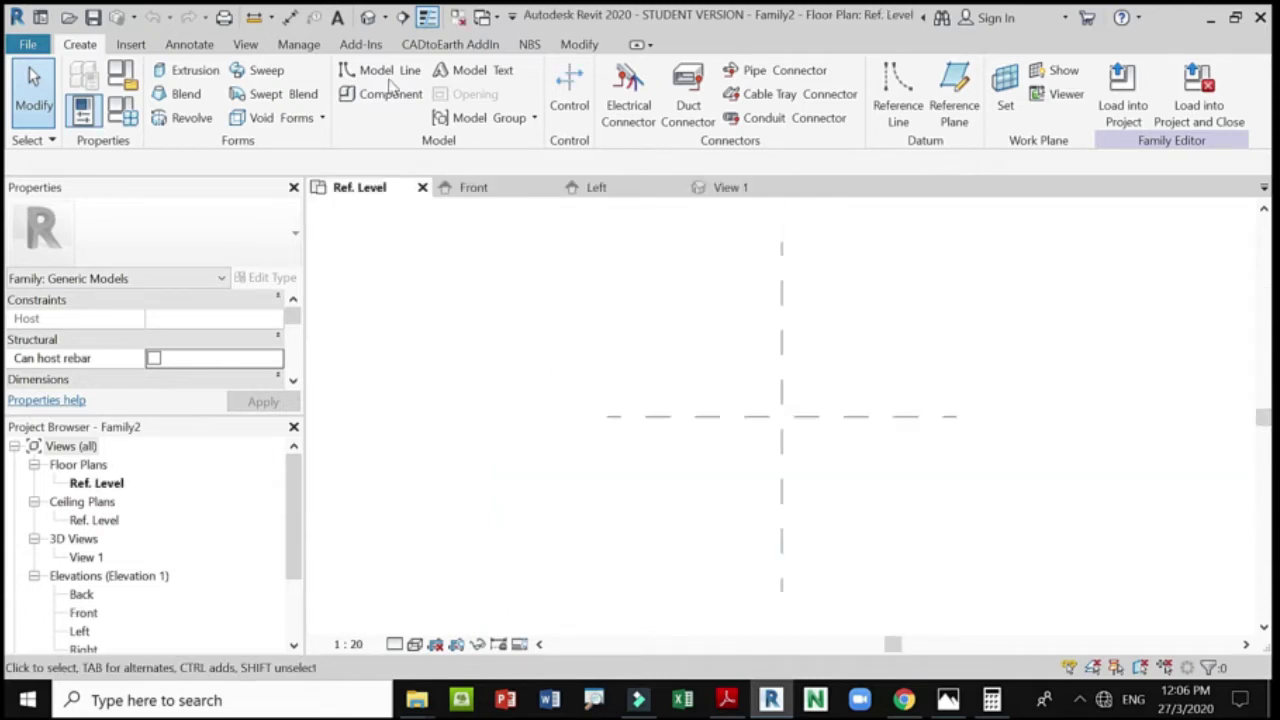
Import the FIRE Ext-2 image into the Ref. Level plan and place it up and to the left of the reference planes.
click(130, 44)
click(672, 95)
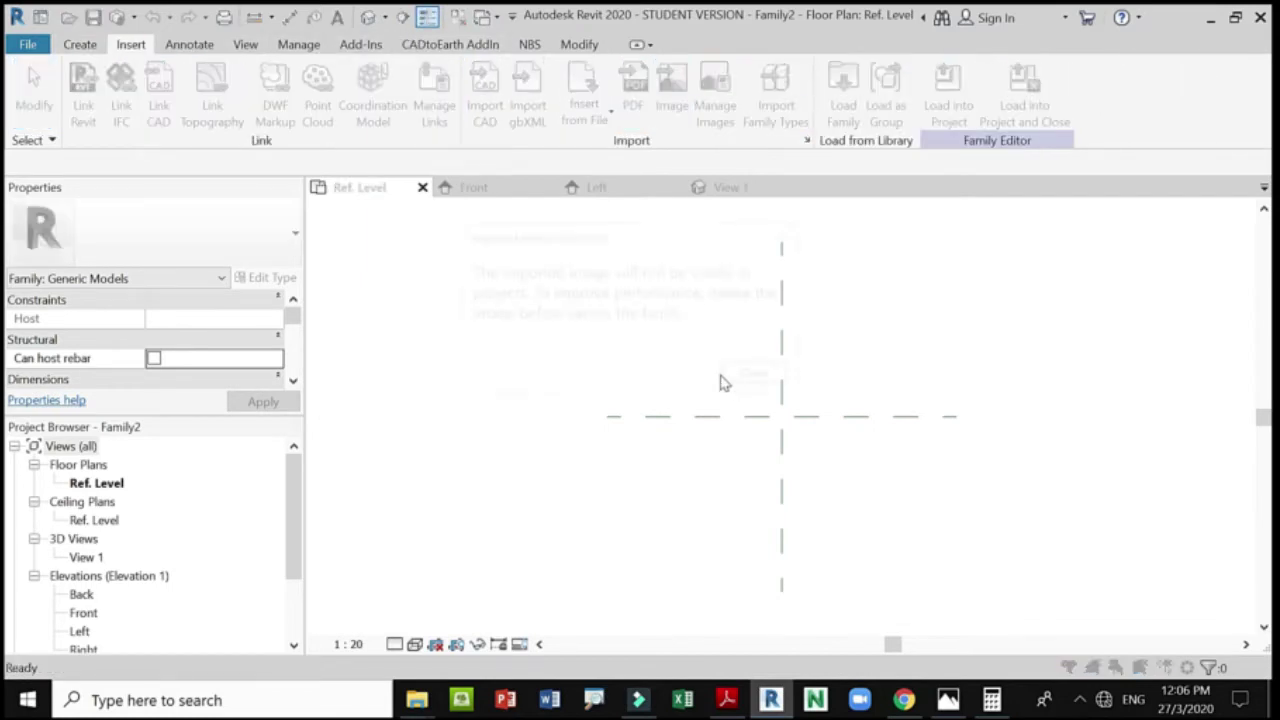
key(Return)
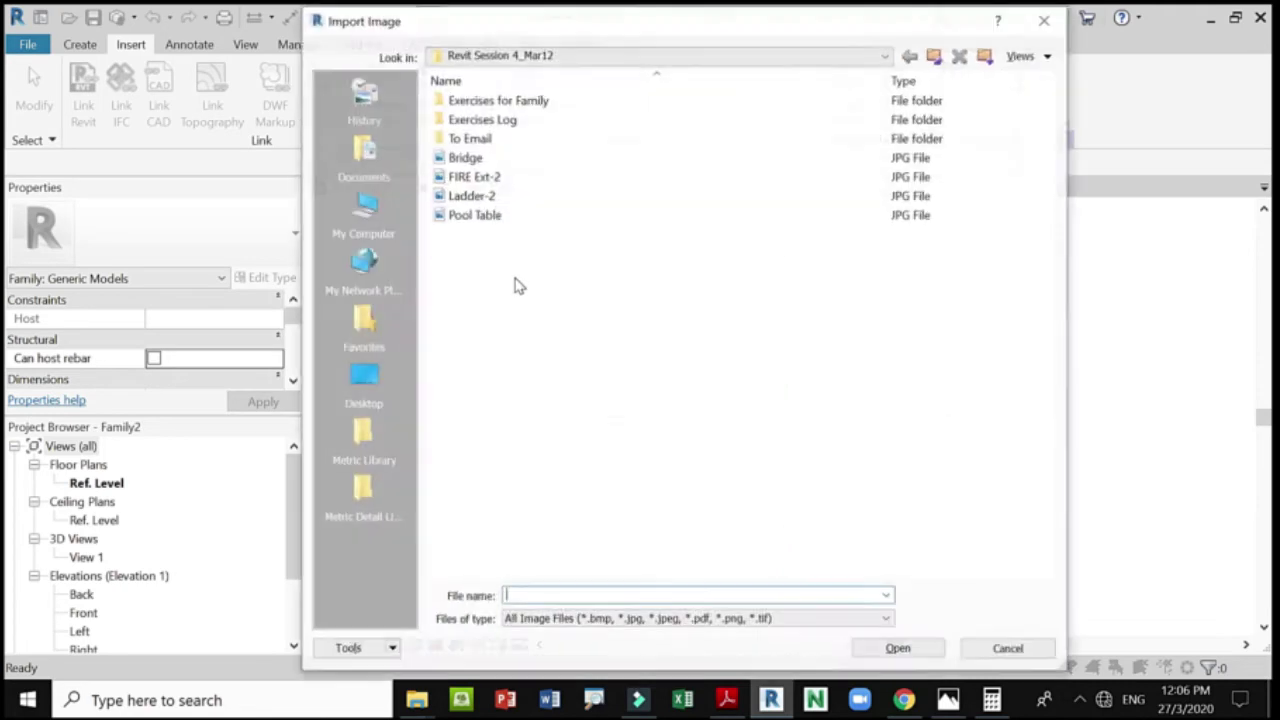
click(463, 176)
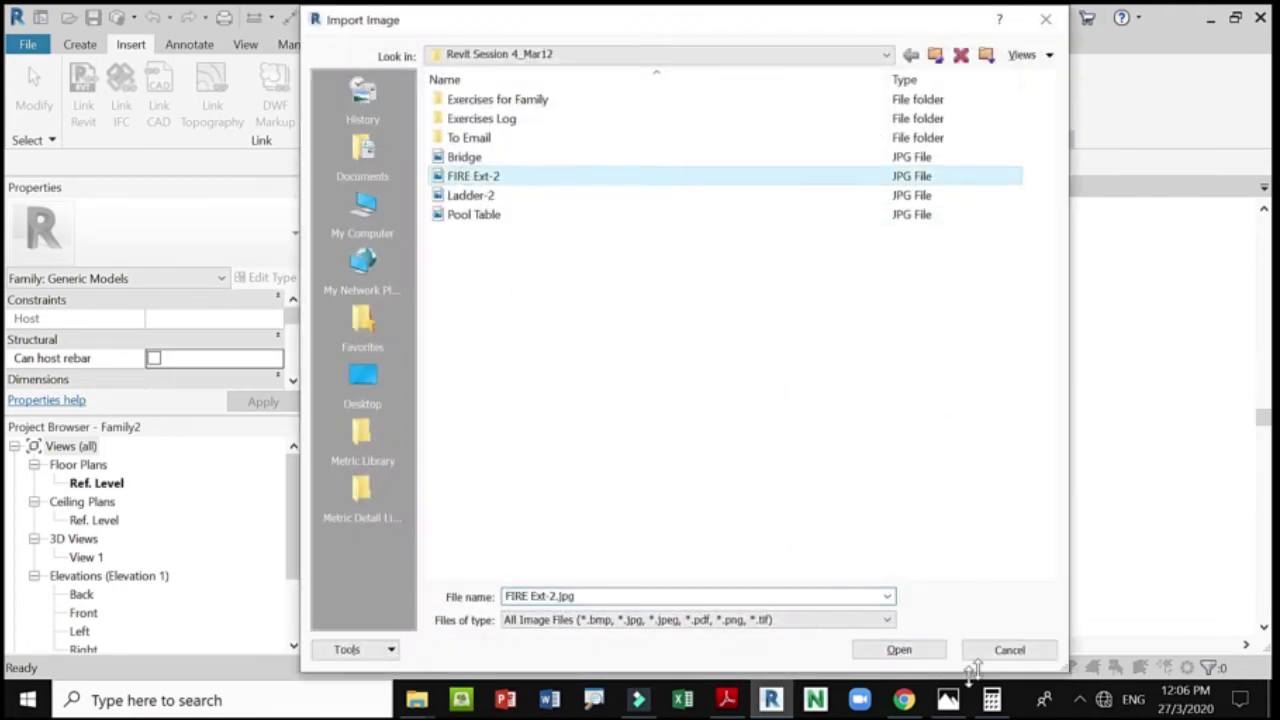
click(905, 652)
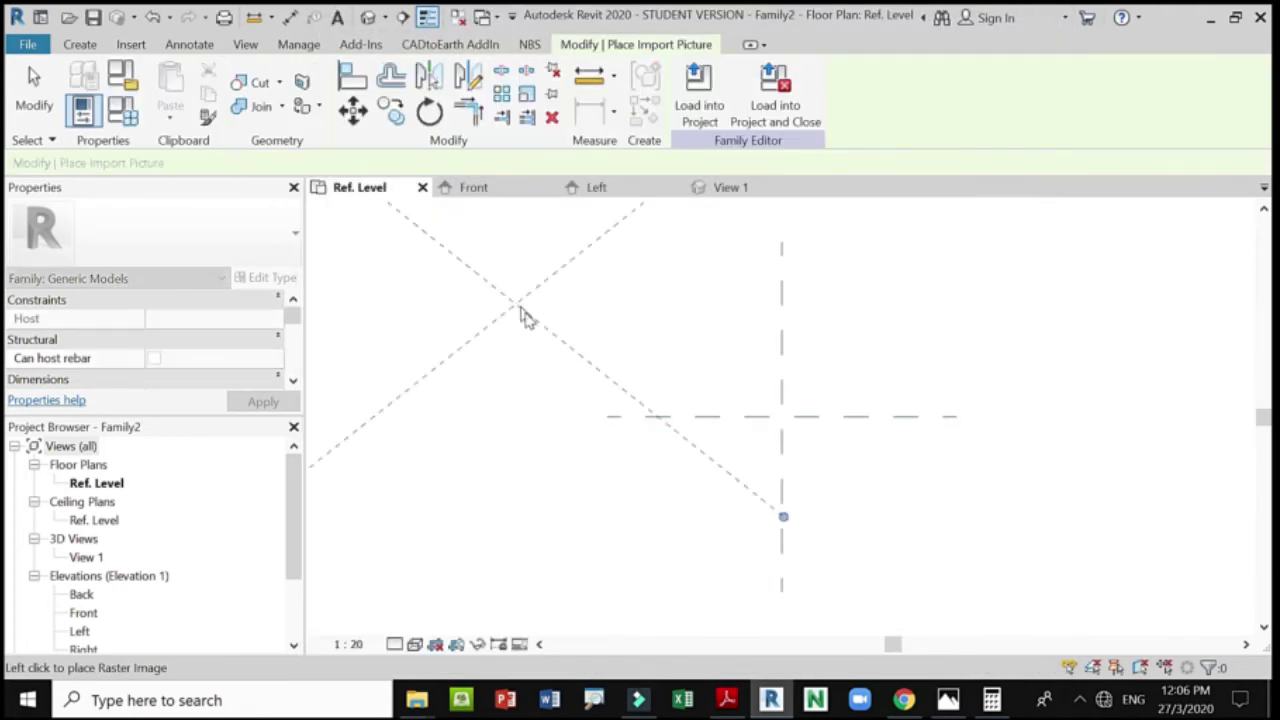
click(521, 296)
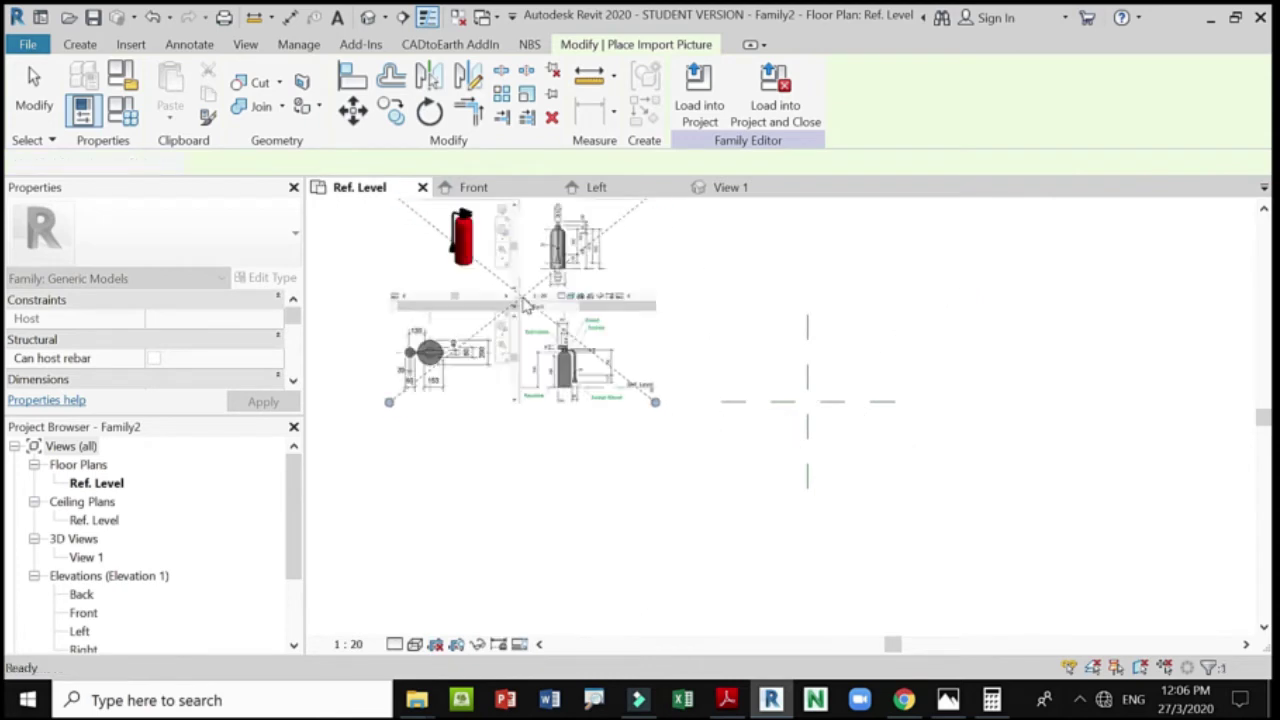
scroll(598, 395, up, 2)
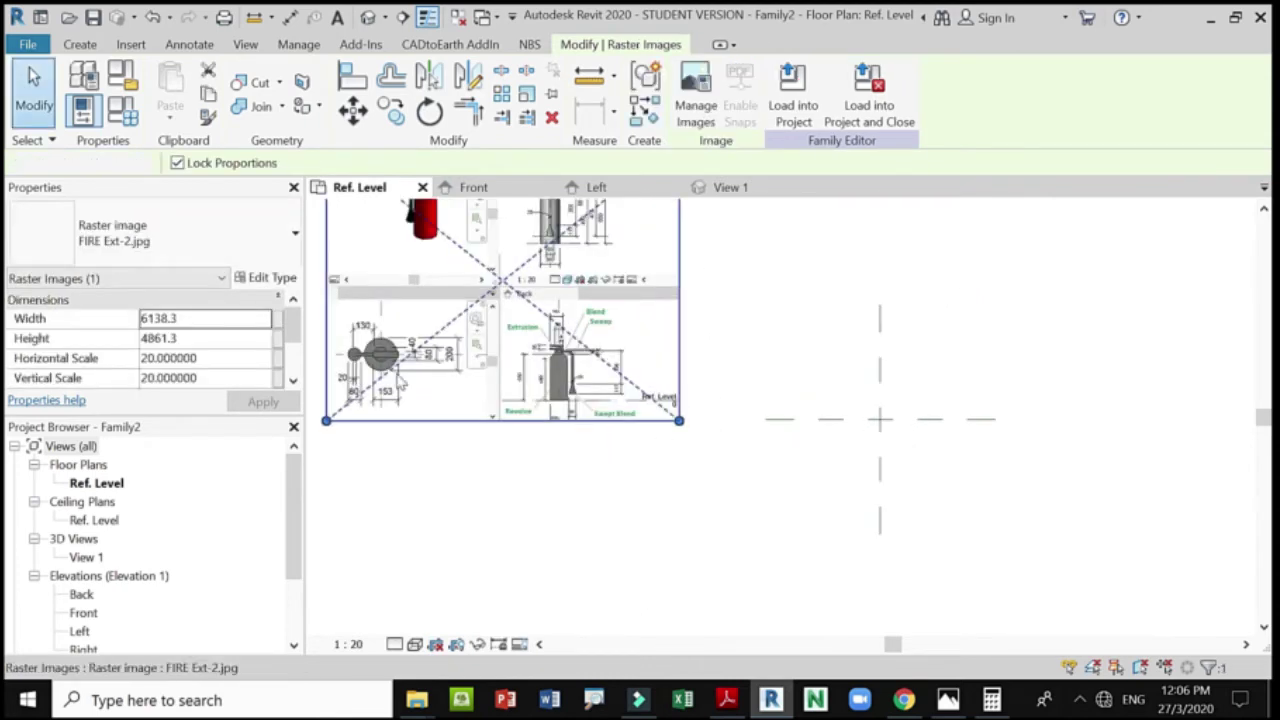
key(Escape)
Examine the dimensions and form labels of the fire extinguisher in the imported image.
scroll(380, 380, up, 3)
scroll(415, 300, down, 3)
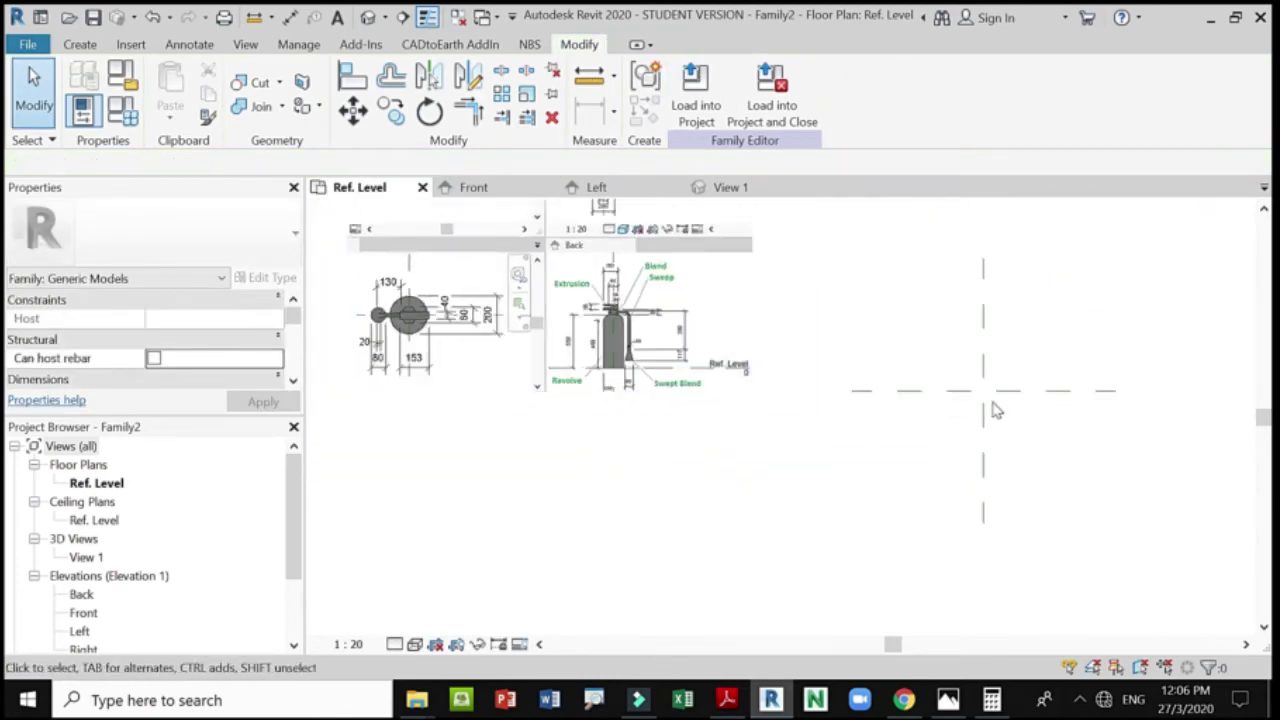
middle_drag(1074, 391, 965, 398)
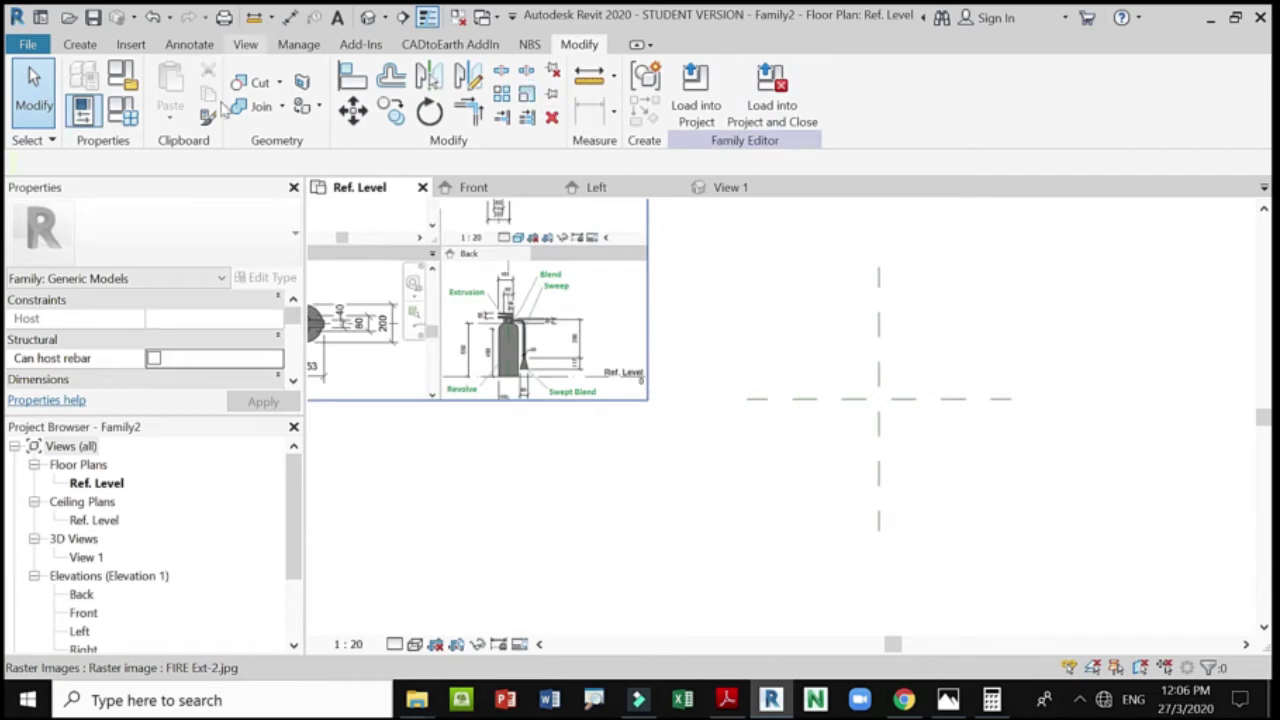
scroll(490, 398, up, 3)
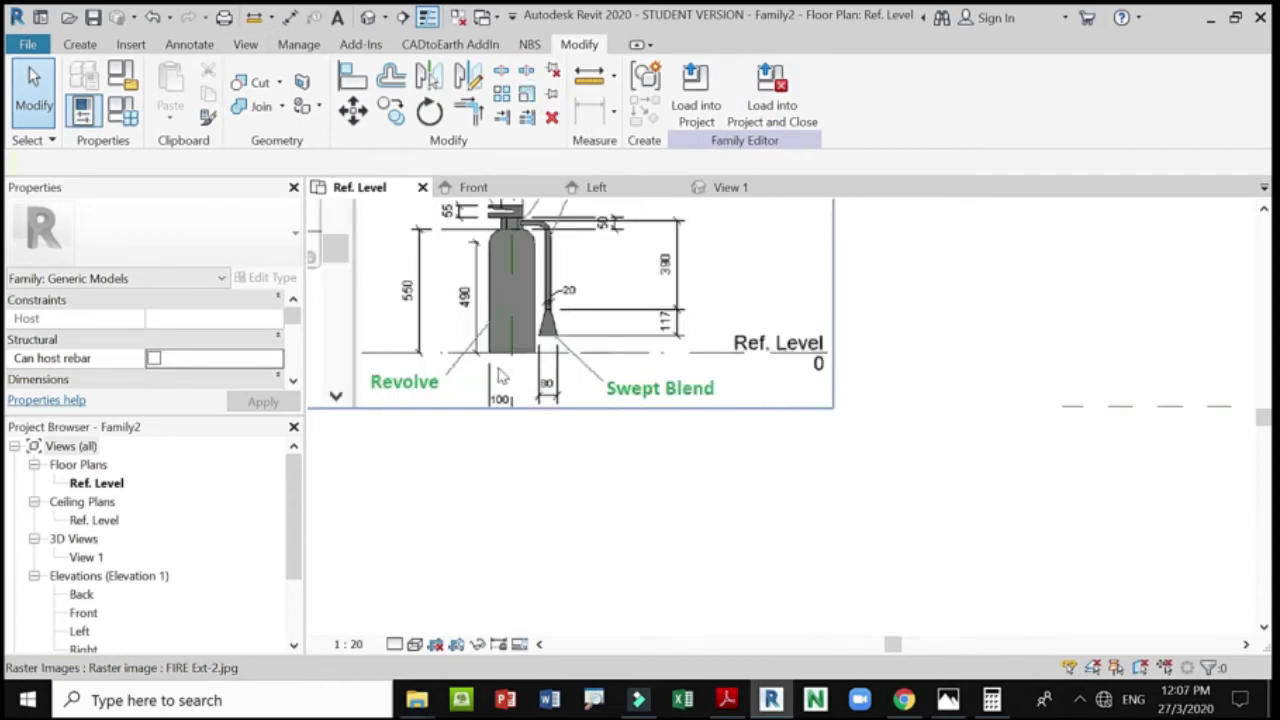
scroll(500, 376, down, 2)
scroll(752, 331, down, 2)
scroll(504, 281, up, 1)
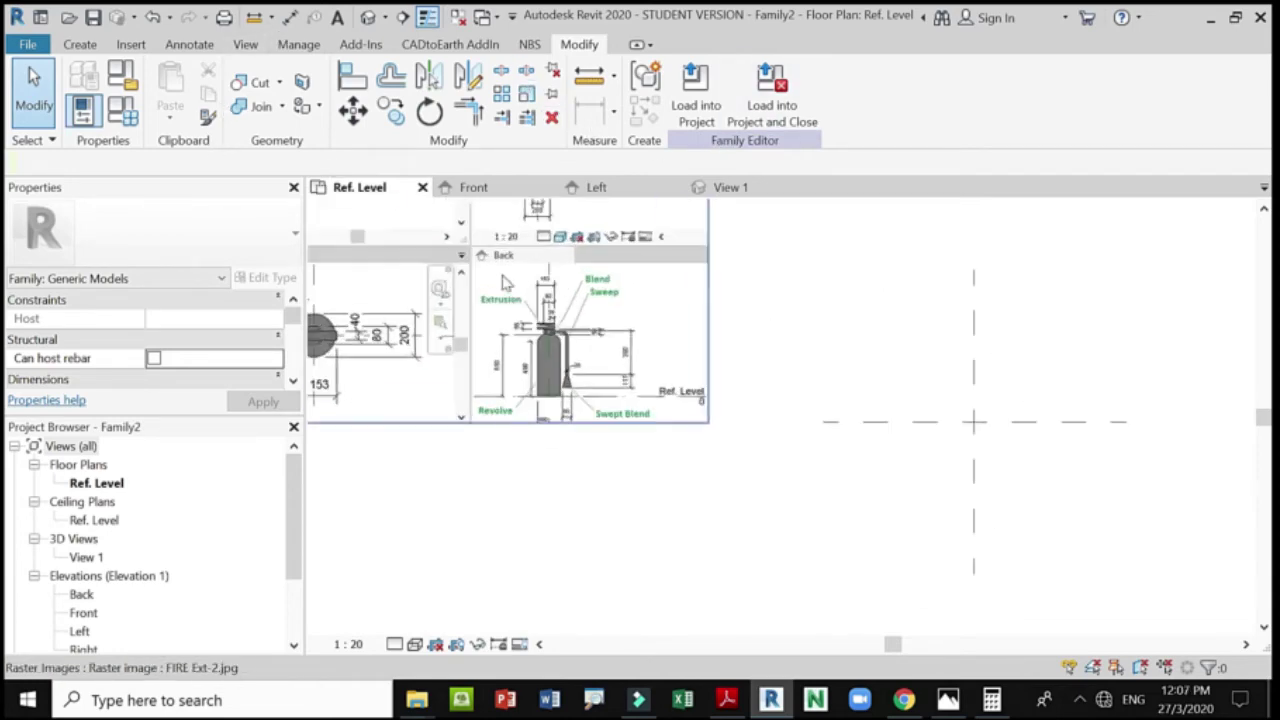
scroll(695, 302, down, 1)
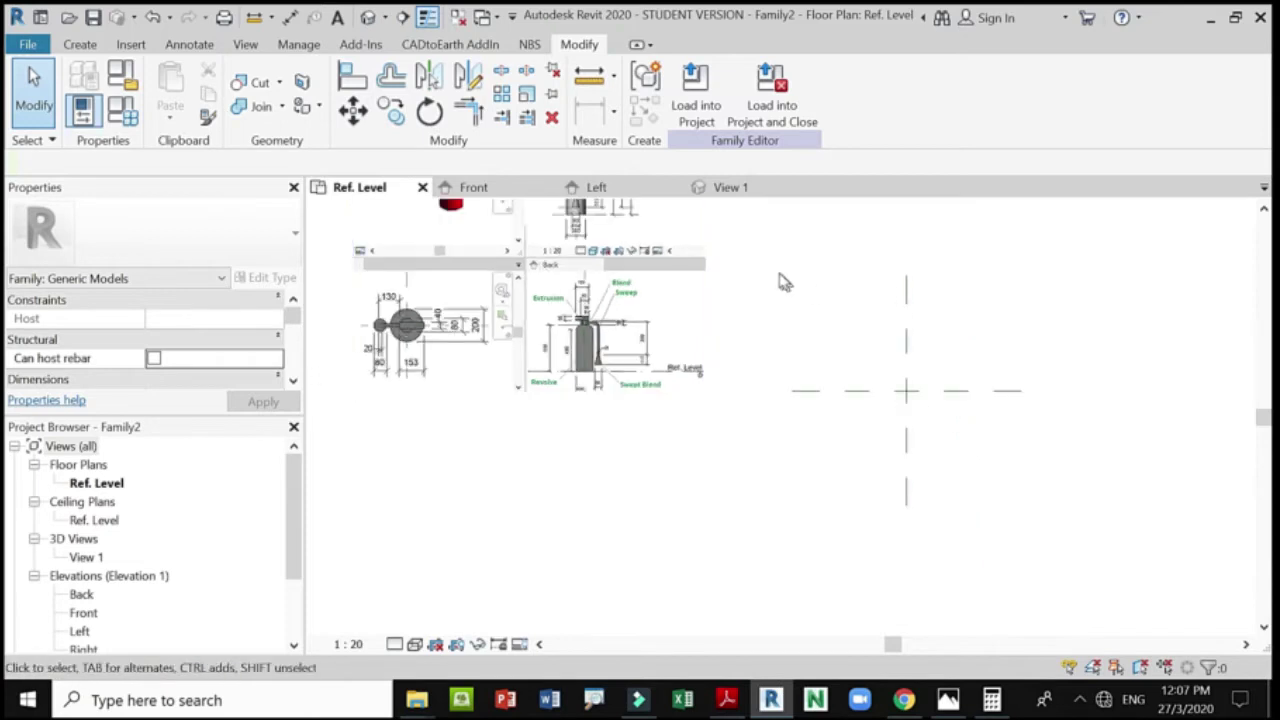
Switch to the Front elevation for inserting the reference image there.
click(468, 188)
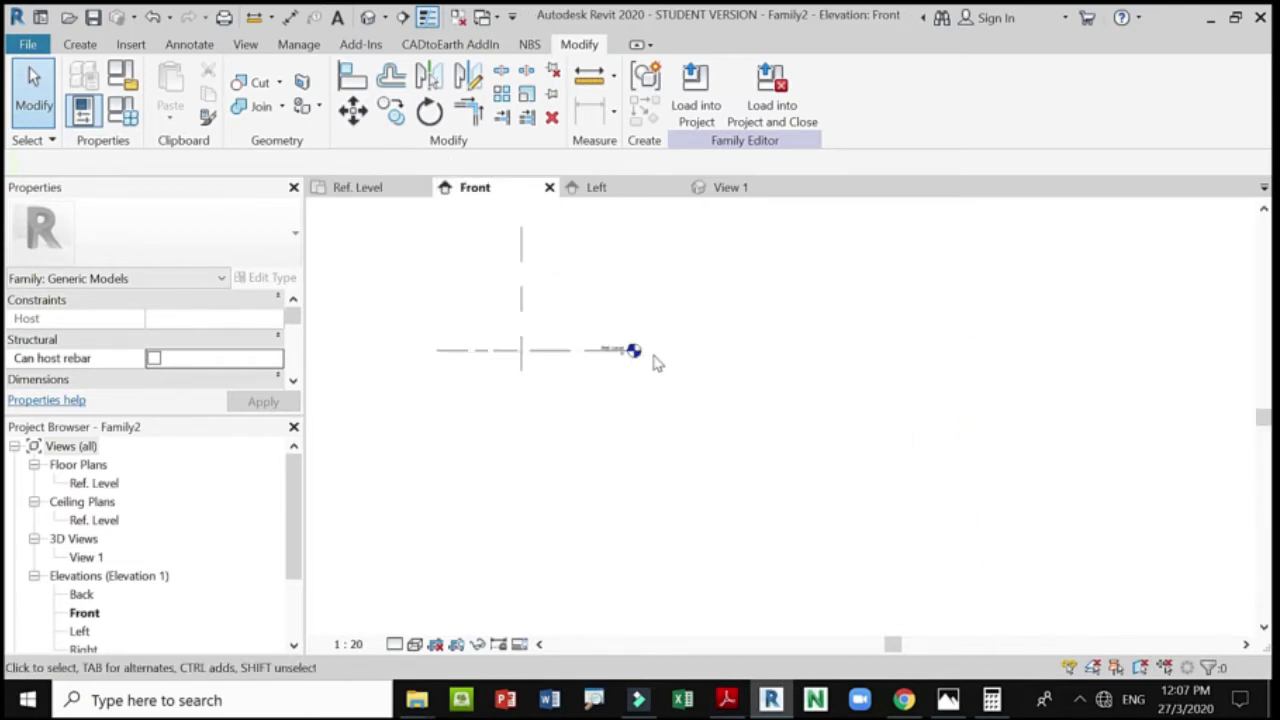
scroll(547, 362, up, 1)
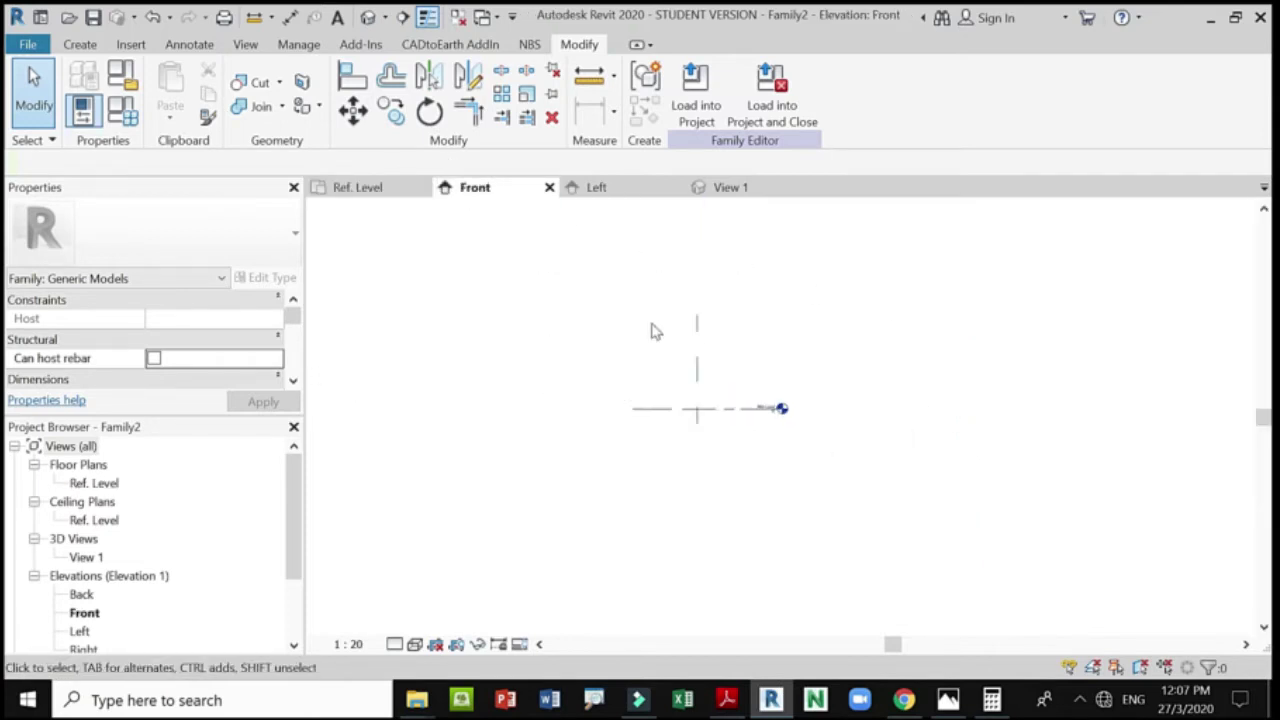
click(131, 45)
click(679, 90)
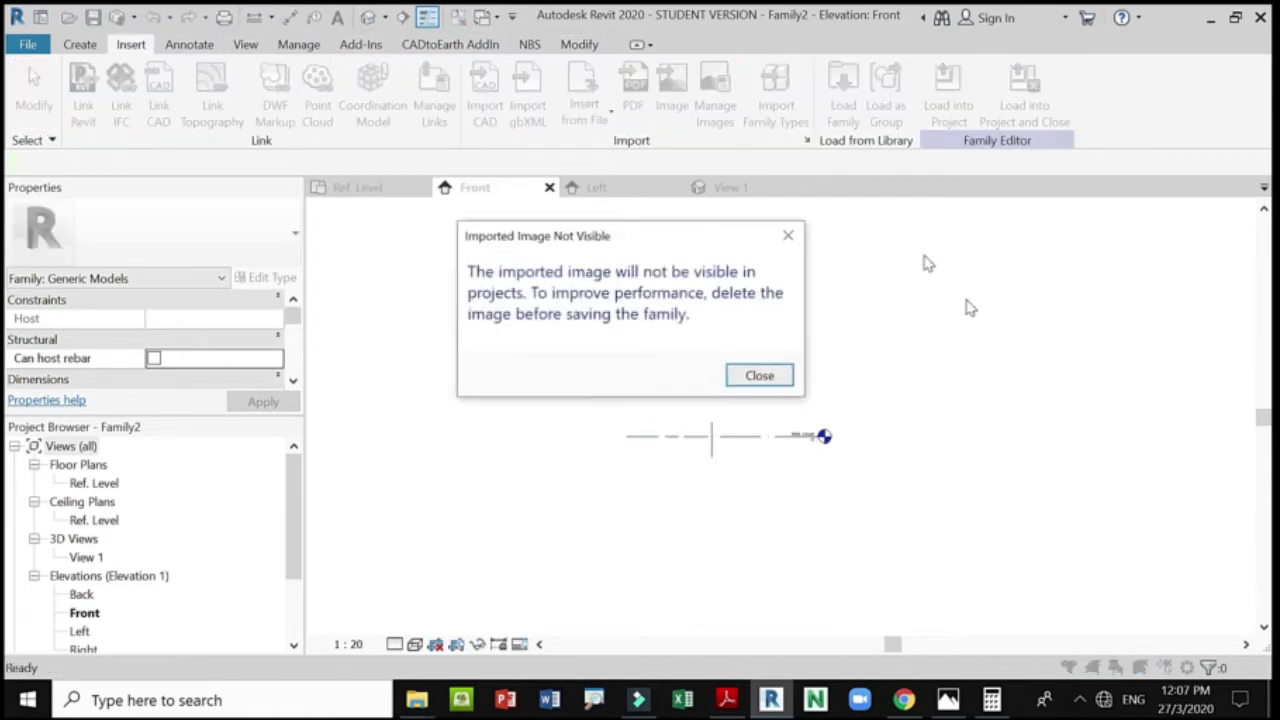
click(760, 377)
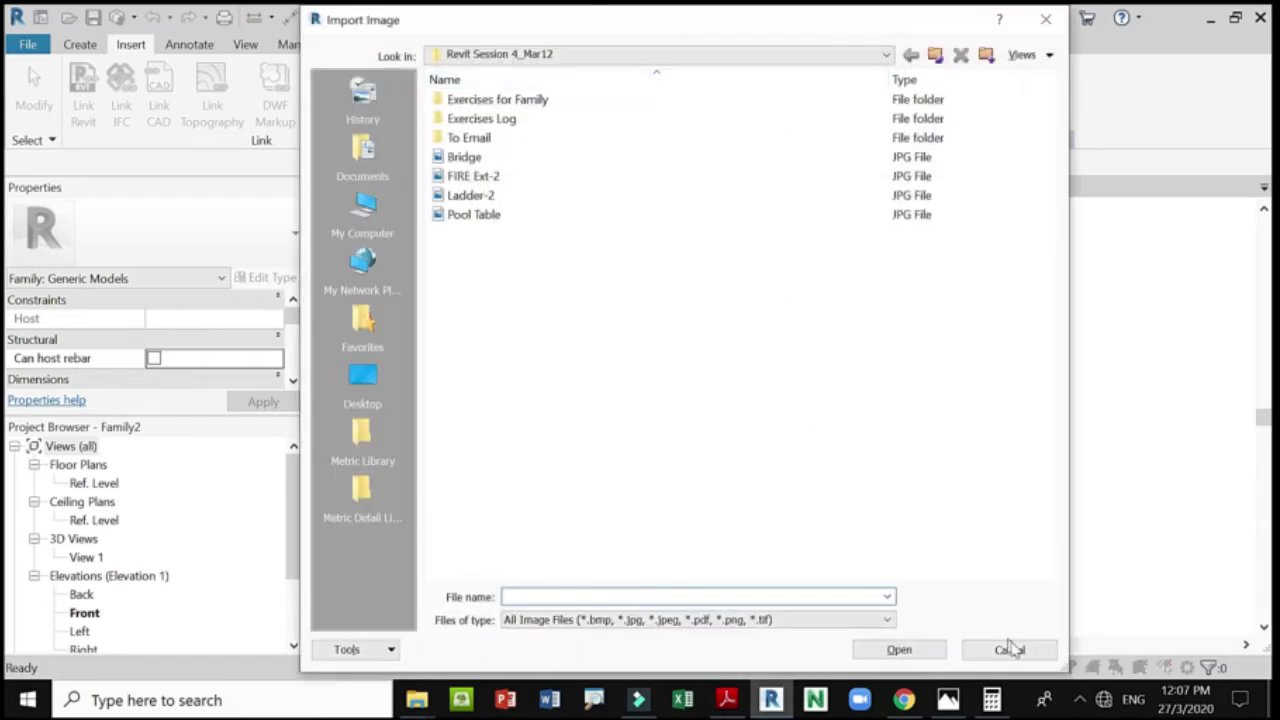
click(1010, 650)
Place another instance of the already loaded FIRE Ext-2.jpg beside the reference planes in the Front elevation.
click(714, 95)
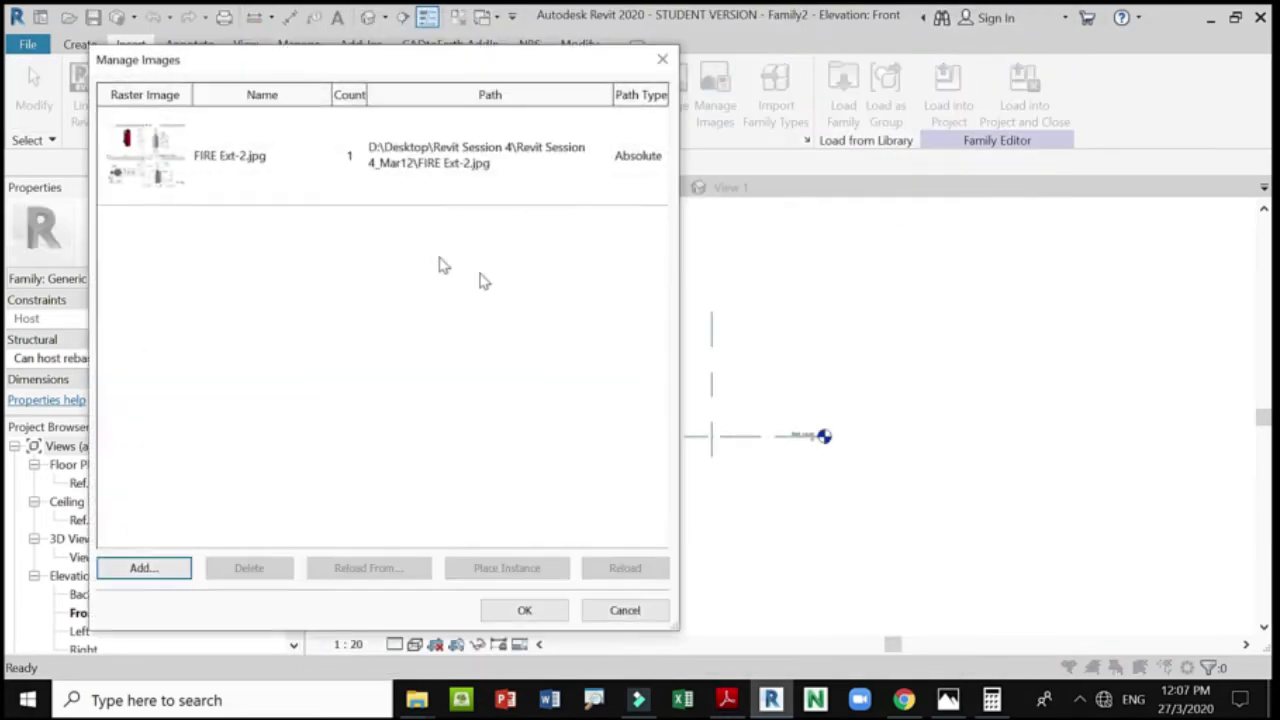
click(229, 176)
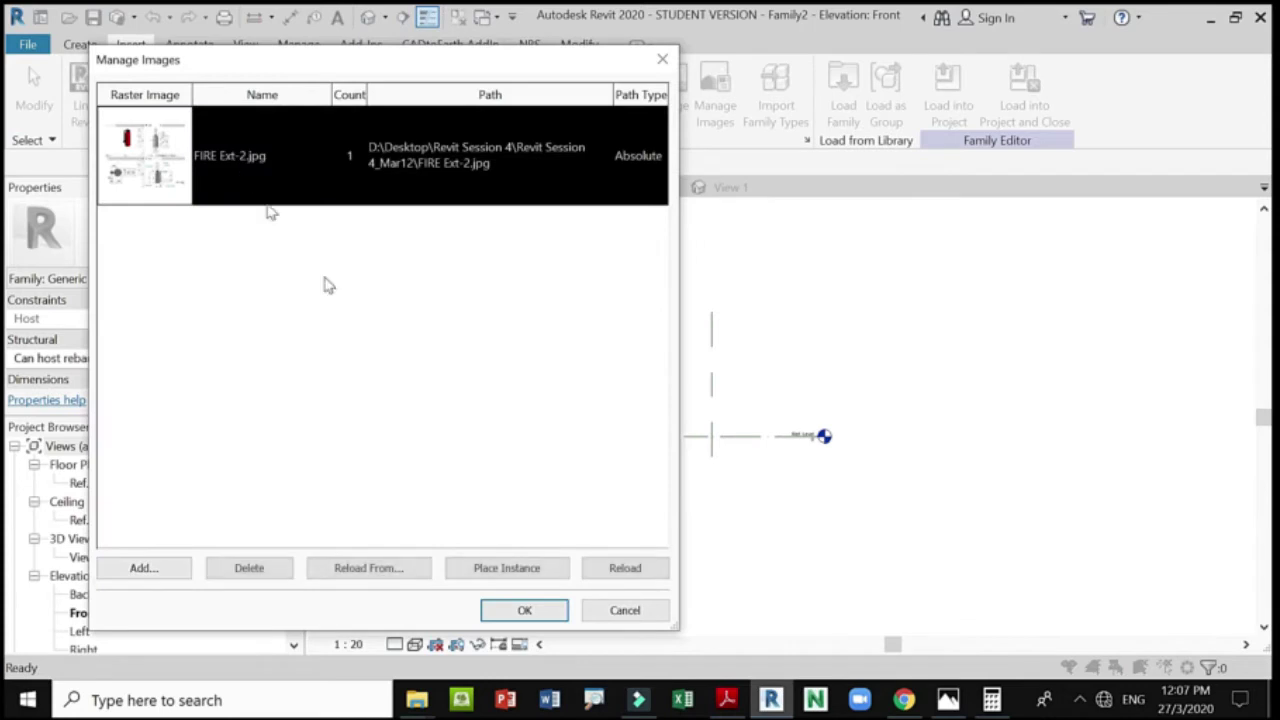
click(505, 568)
click(756, 374)
click(418, 281)
scroll(583, 409, up, 2)
key(Escape)
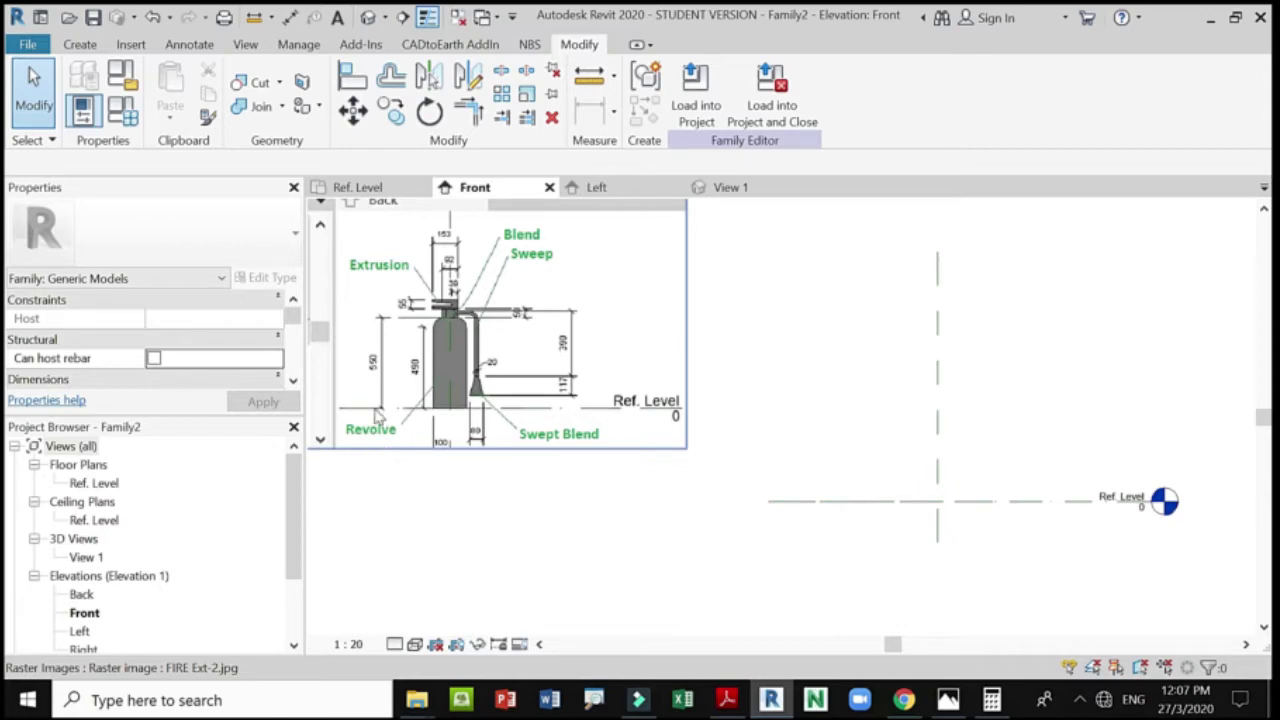
Try to draw a reference plane starting on the Ref. Level line, just left of the vertical centre plane.
click(79, 44)
click(967, 108)
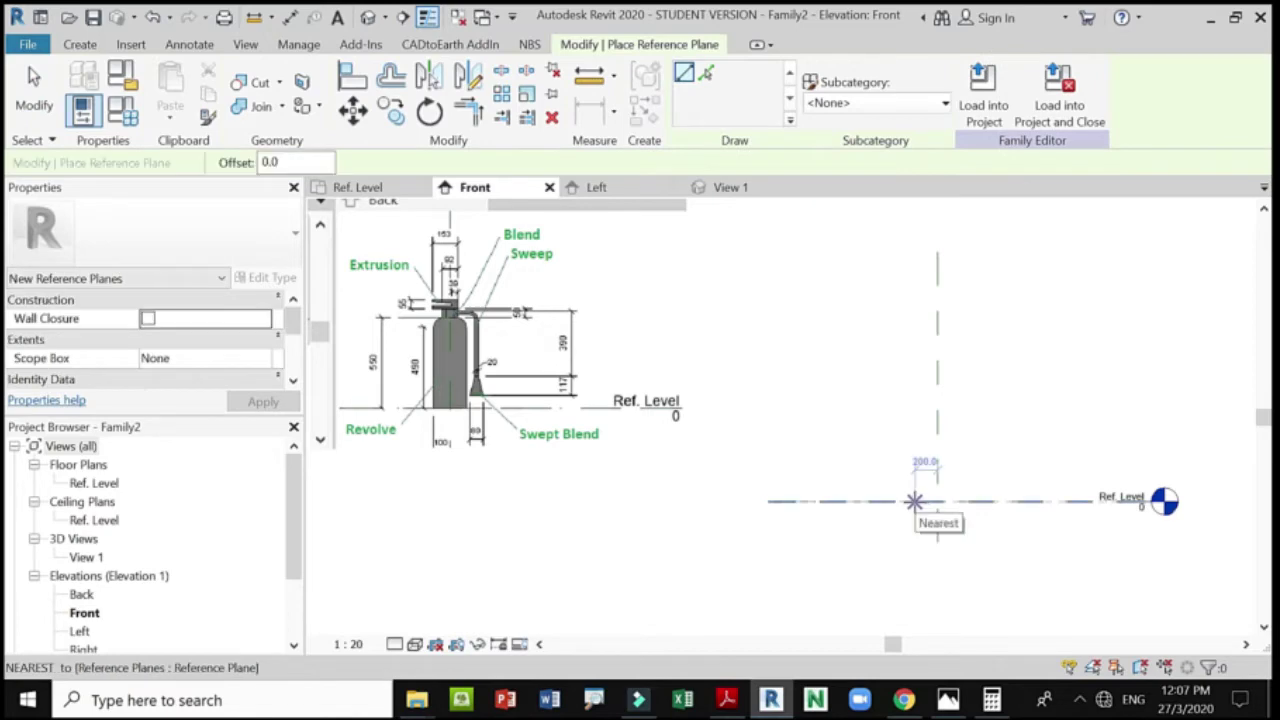
text(16)
key(Return)
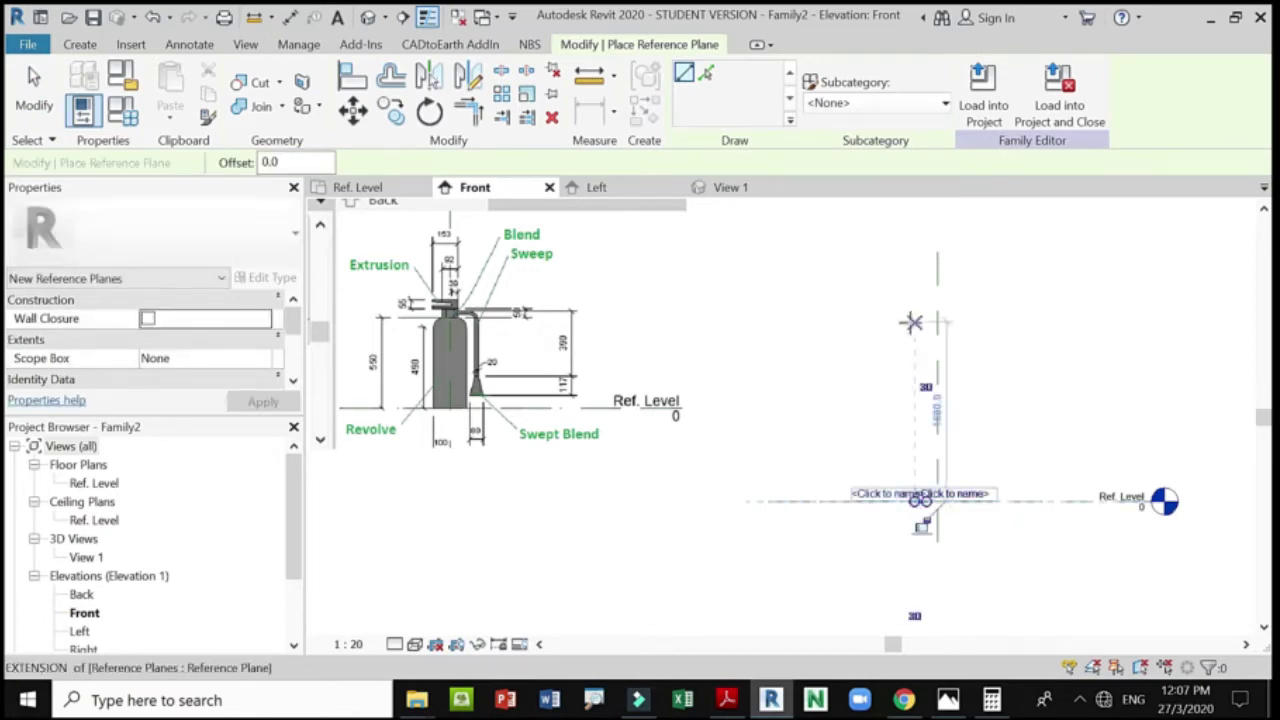
key(Escape)
key(Escape)
scroll(950, 510, up, 5)
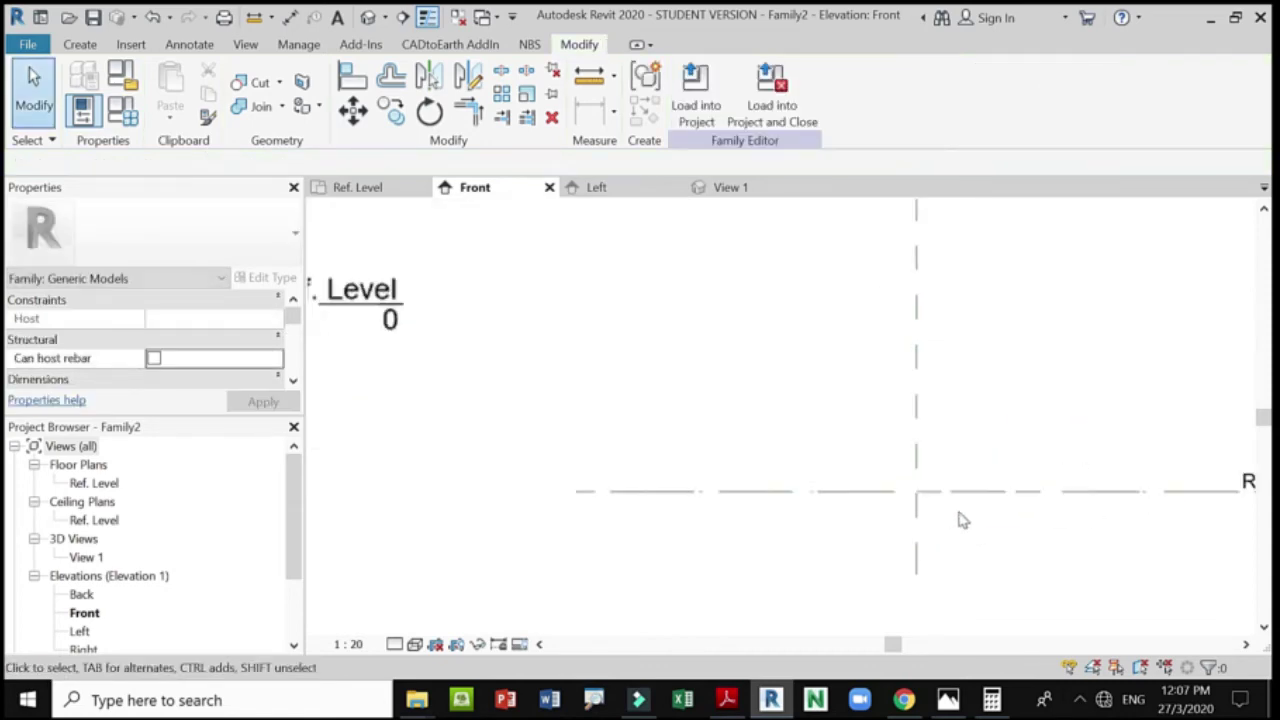
scroll(850, 525, down, 2)
scroll(848, 531, down, 2)
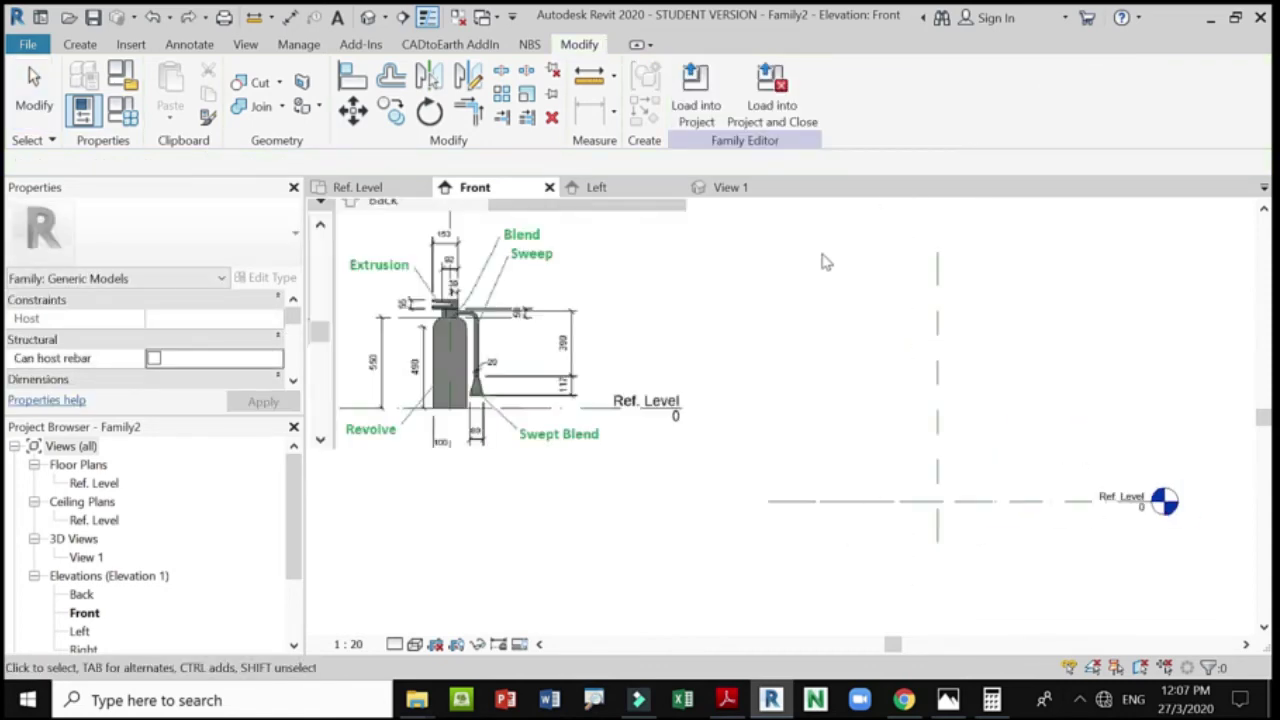
Draw two vertical reference planes up from the Ref. Level line, one 100 mm to each side of the centre plane.
click(80, 44)
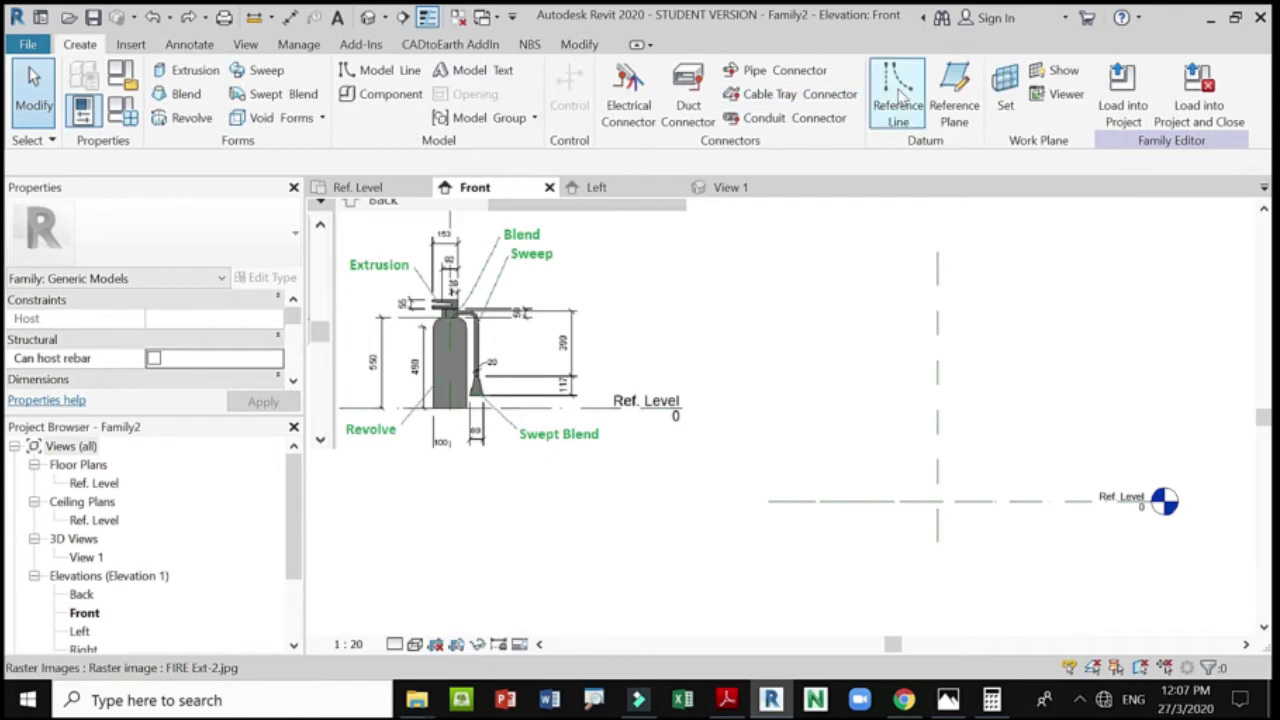
click(954, 98)
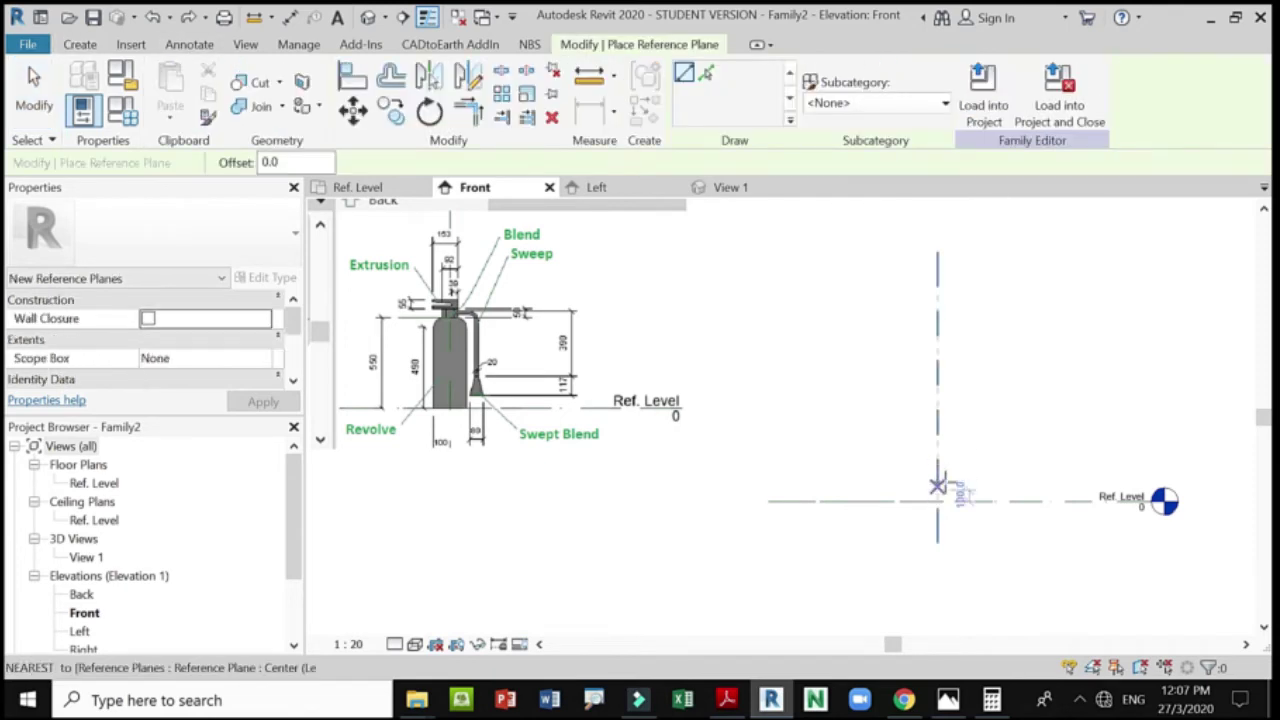
click(924, 500)
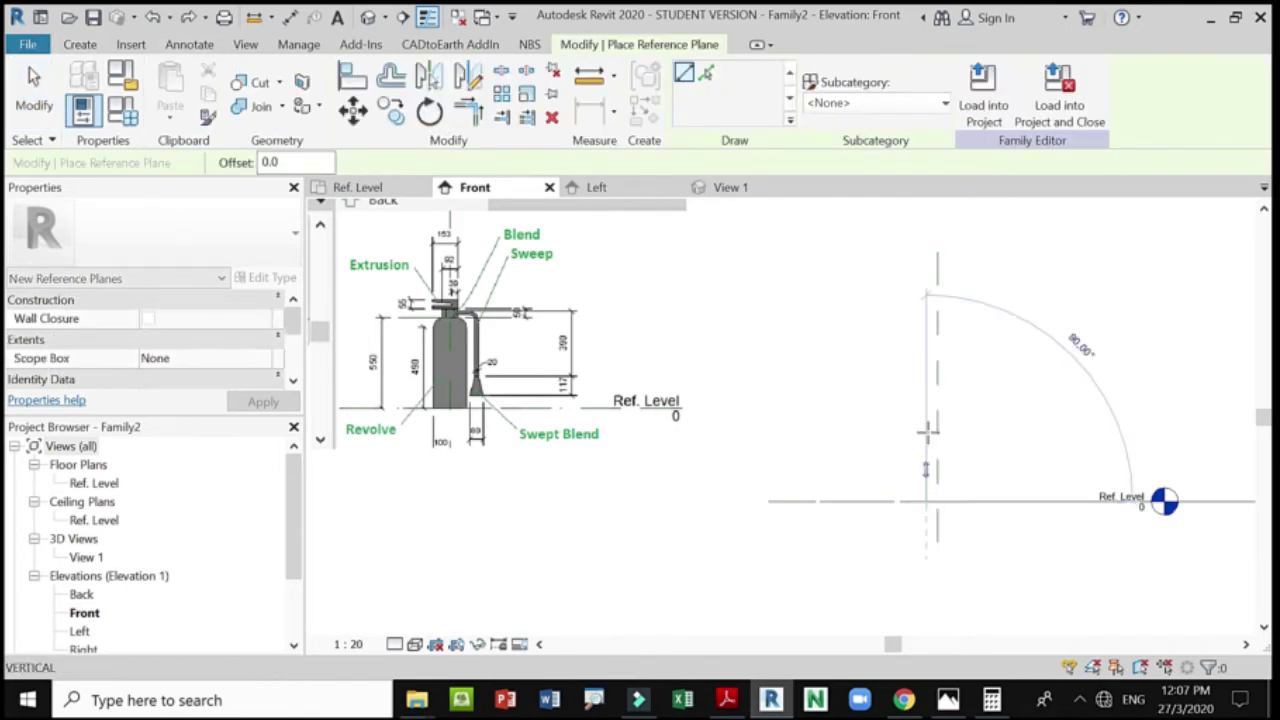
click(926, 388)
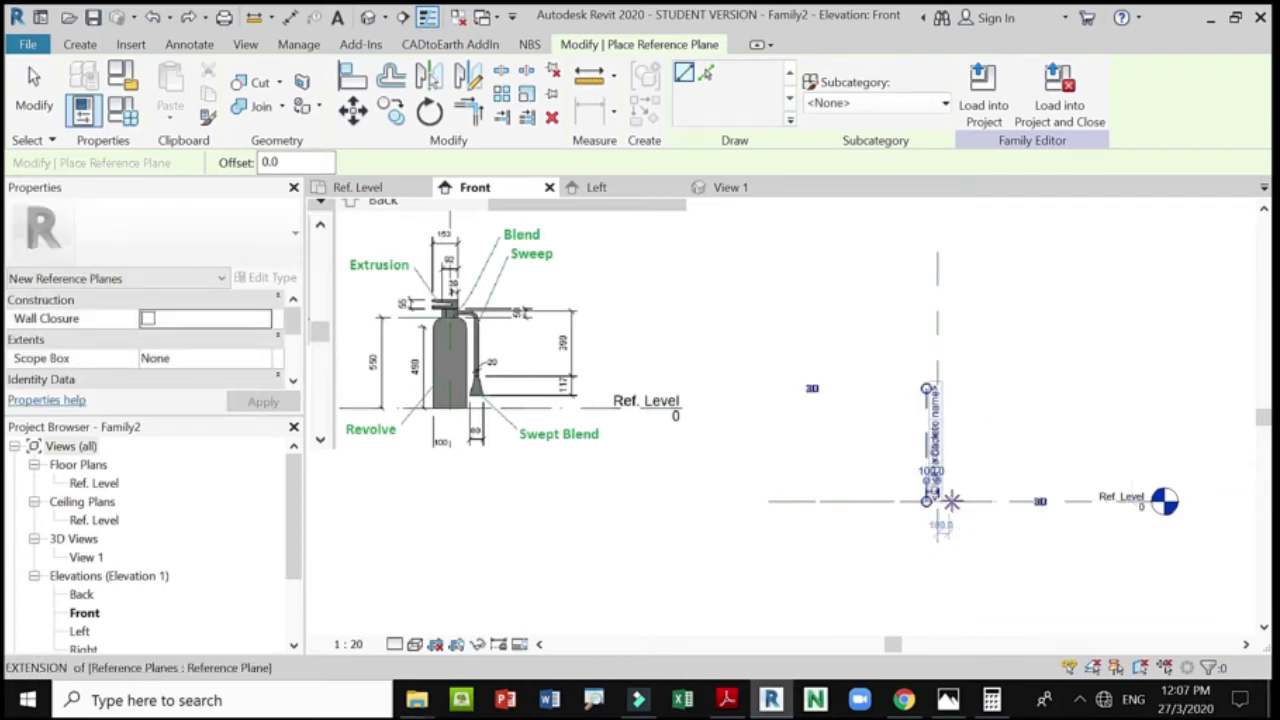
click(948, 500)
click(948, 370)
key(Escape)
key(Escape)
scroll(962, 494, up, 2)
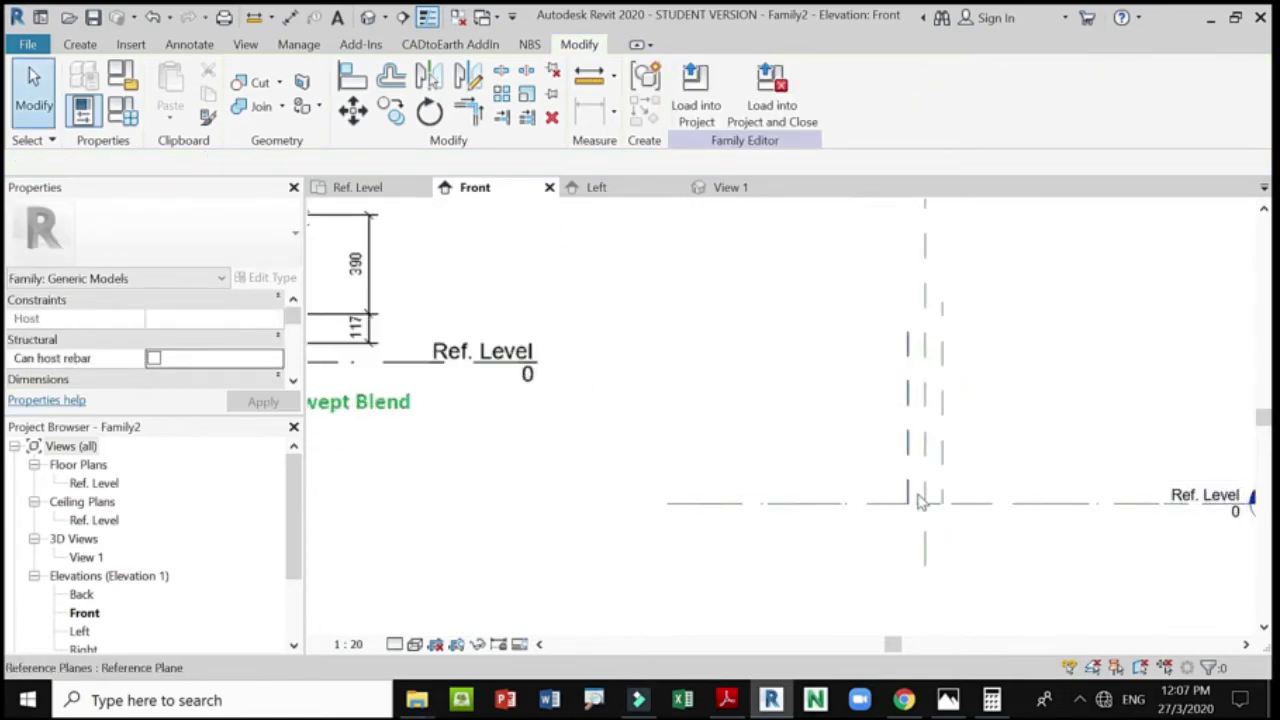
scroll(922, 500, down, 3)
scroll(1150, 513, up, 2)
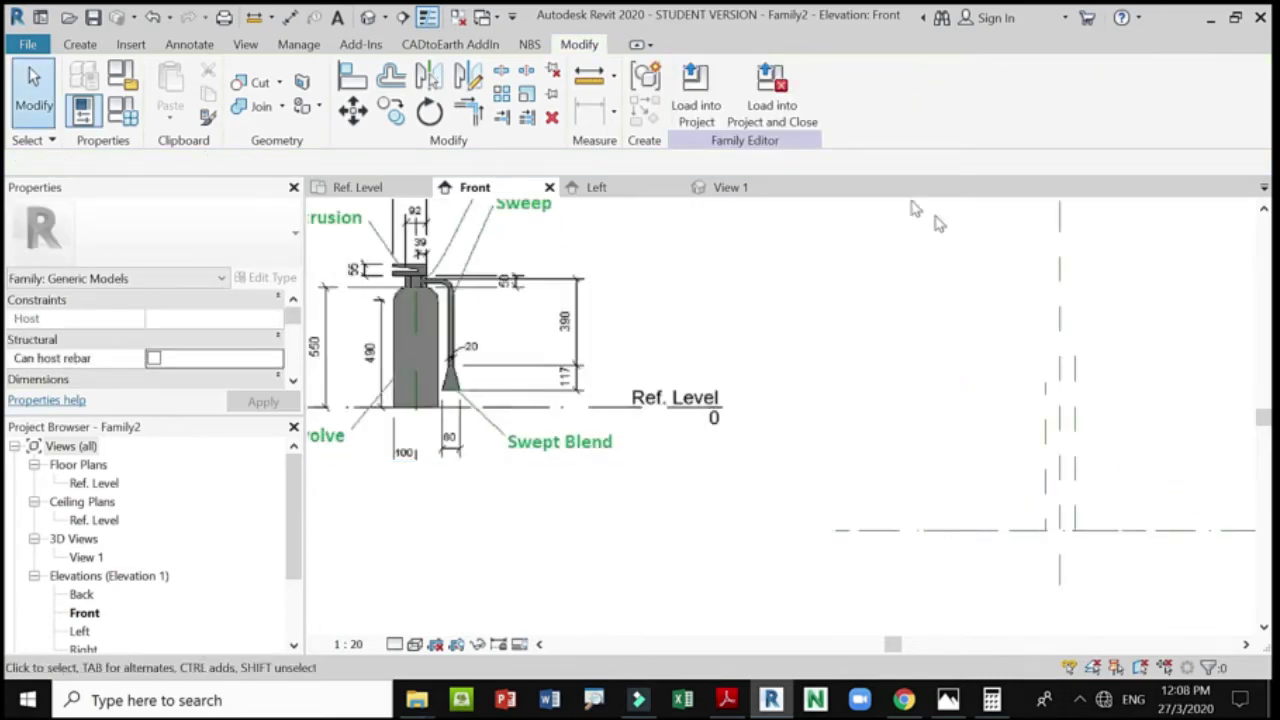
Draw a horizontal reference plane 550 mm above Ref. Level, running left from the centre plane.
click(88, 46)
click(961, 92)
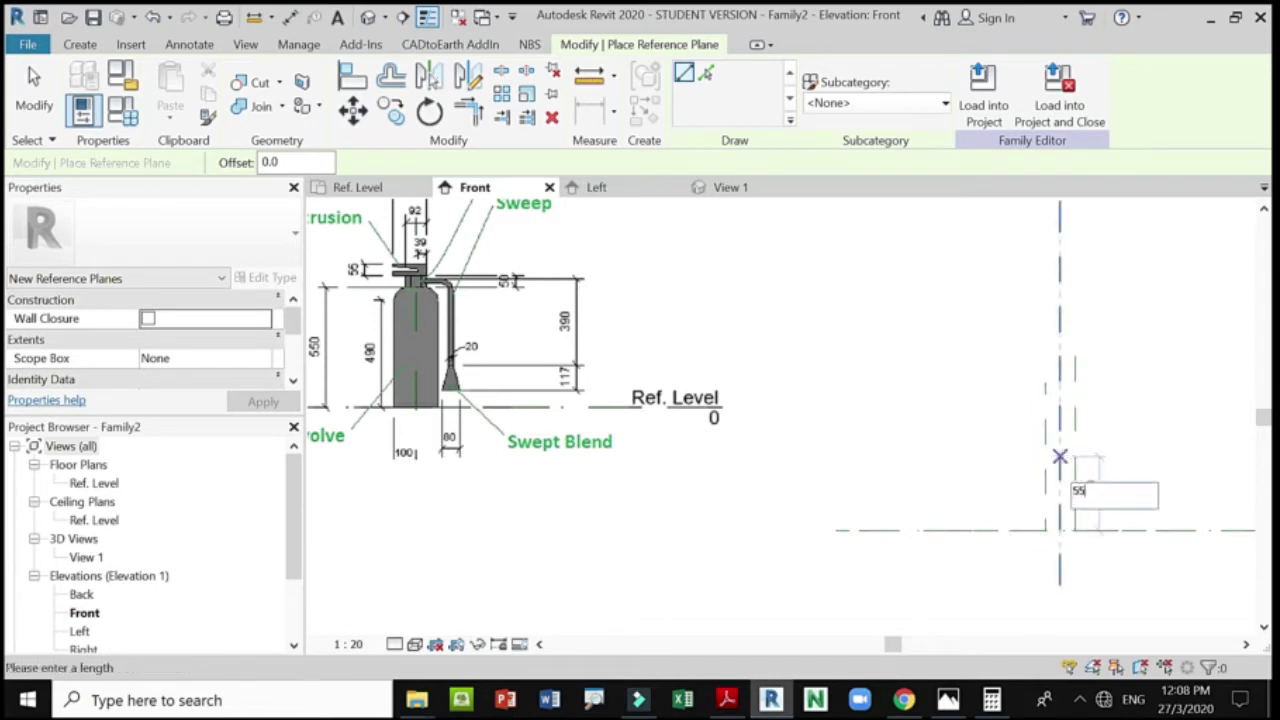
click(1060, 449)
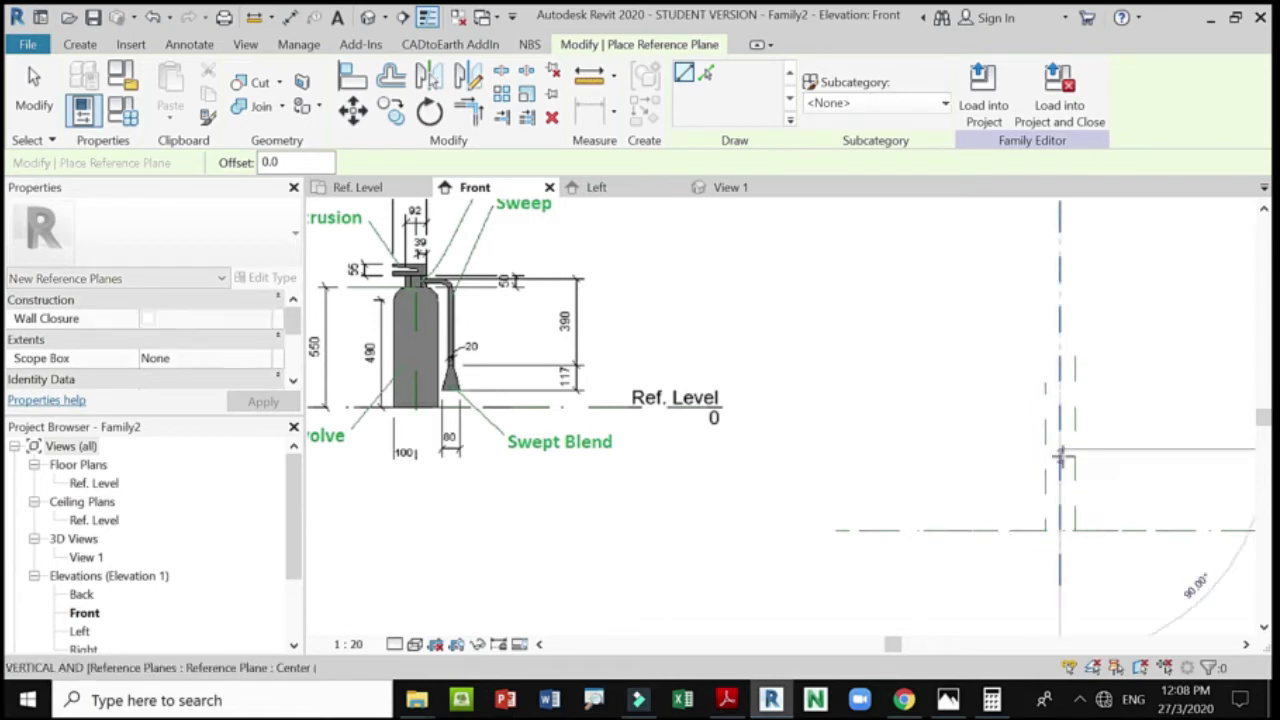
scroll(954, 423, down, 2)
click(952, 438)
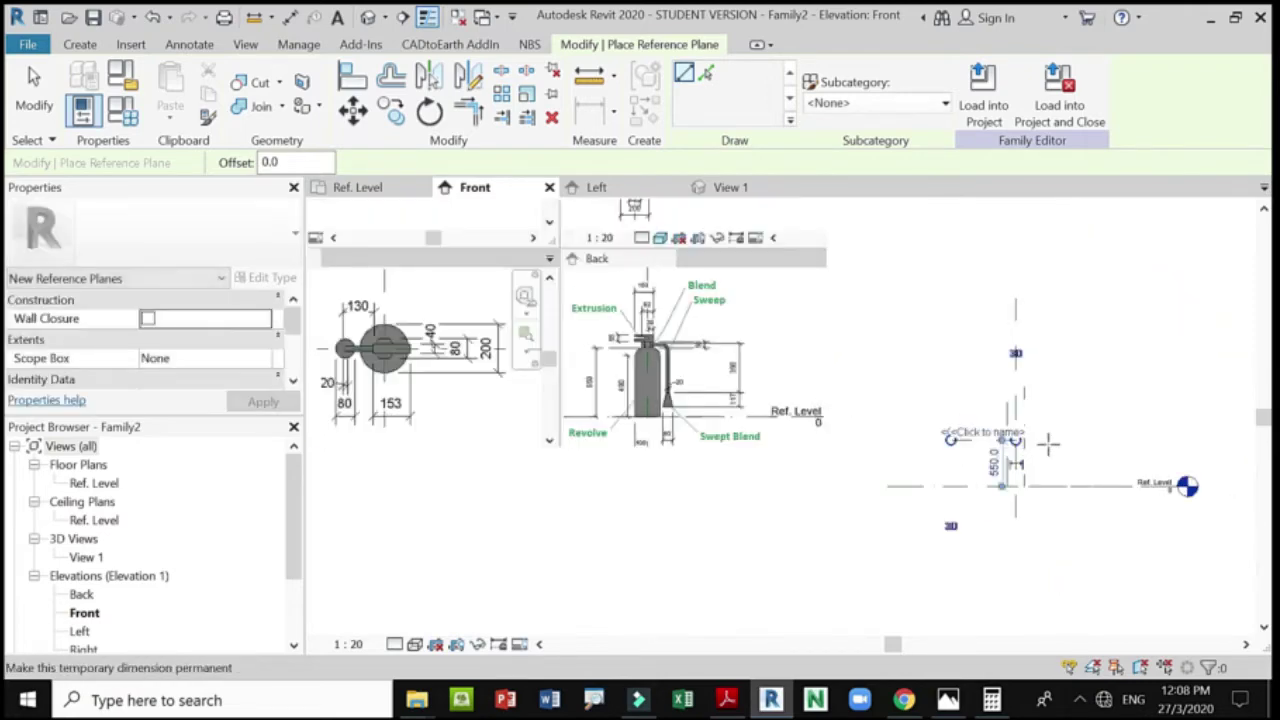
scroll(1050, 462, up, 4)
key(Escape)
key(Escape)
Extend the inner end of the 550 mm high reference plane rightward past all three vertical planes.
click(880, 457)
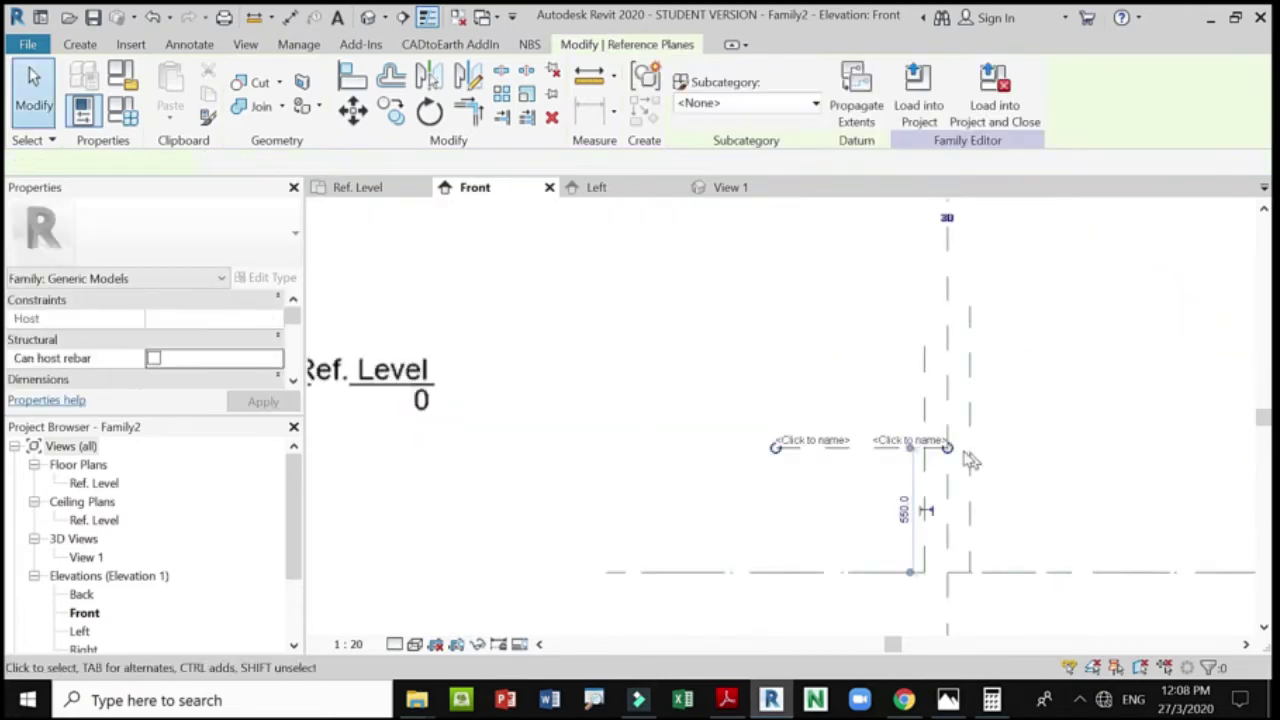
drag(903, 449, 1085, 448)
click(1109, 380)
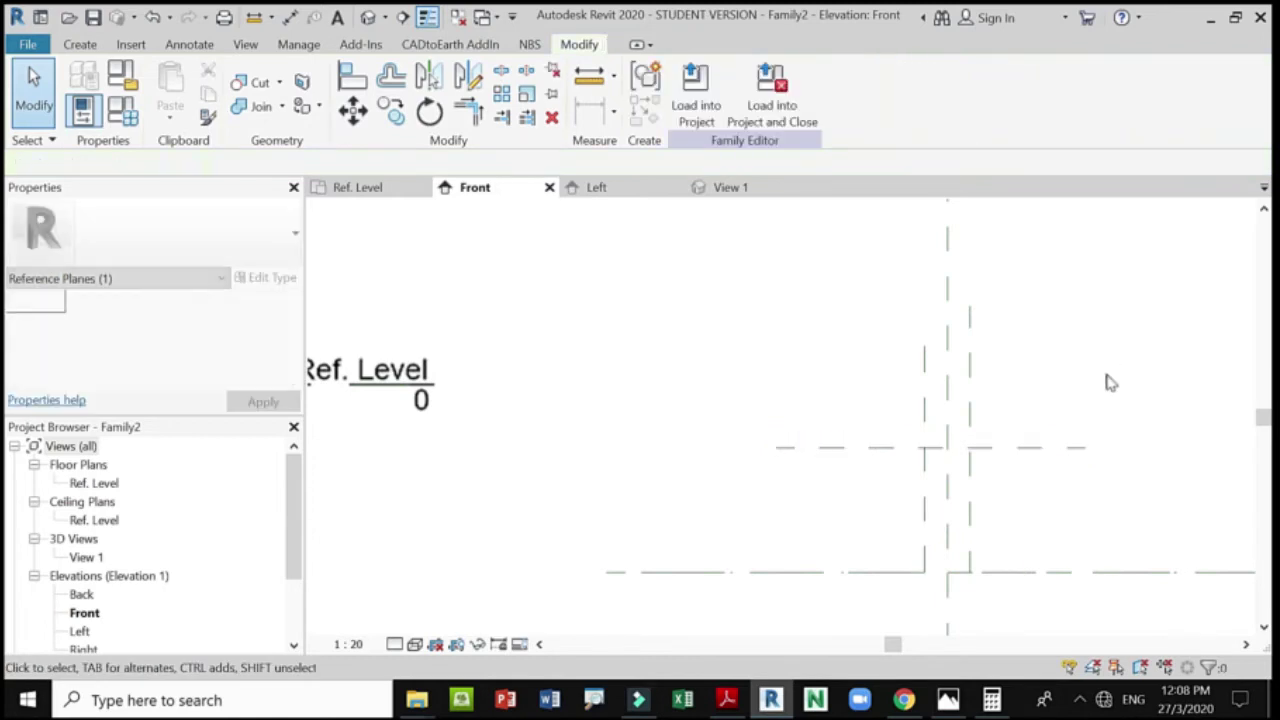
Name the horizontal reference plane Top.
scroll(1108, 371, down, 2)
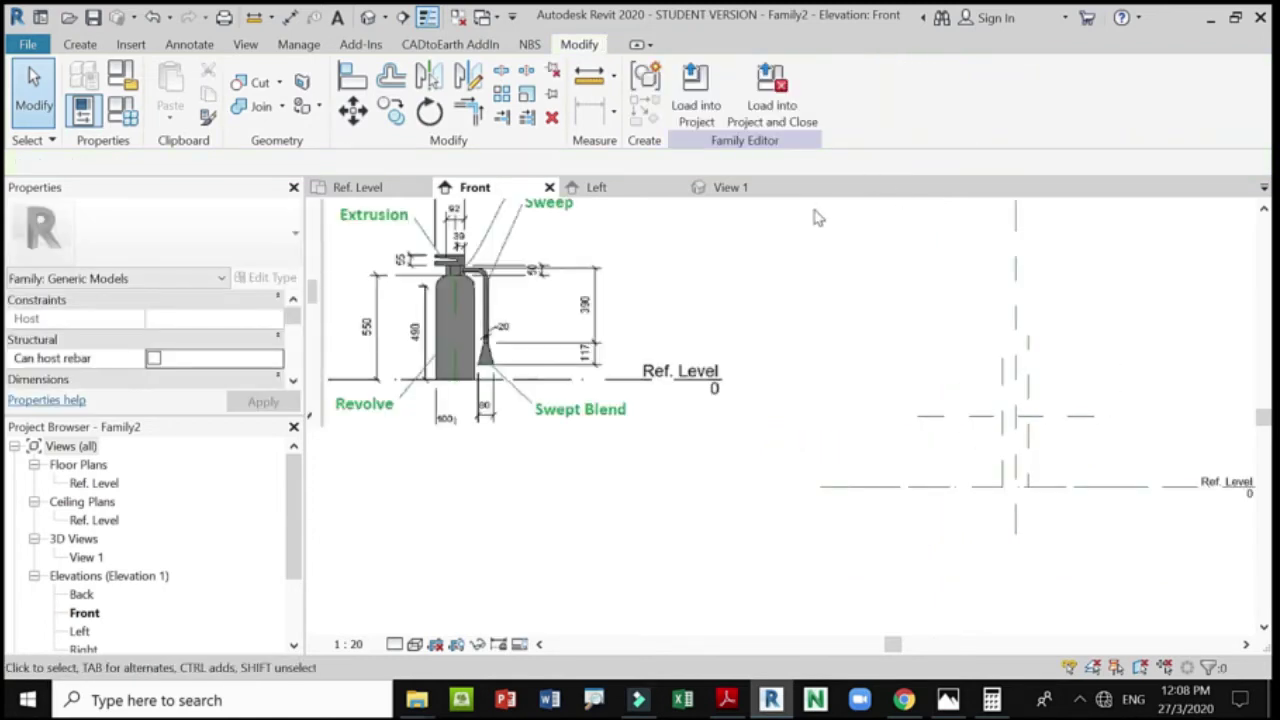
click(1081, 418)
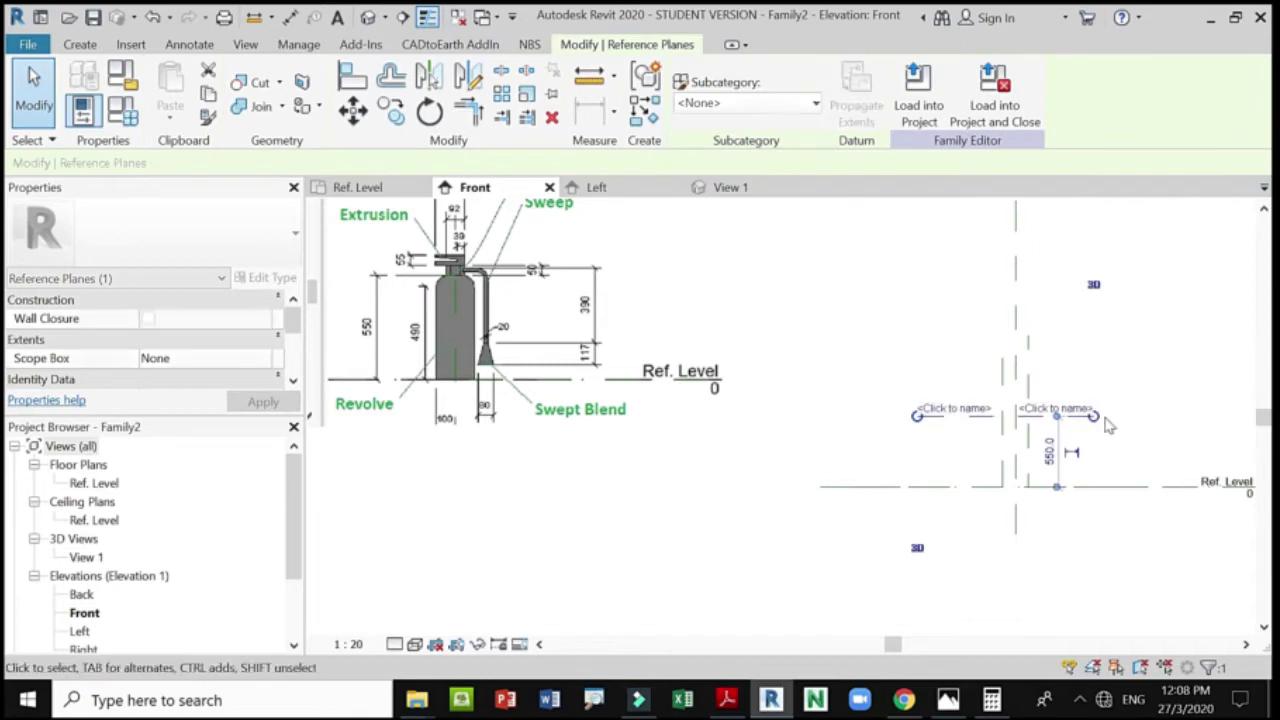
scroll(1094, 421, up, 3)
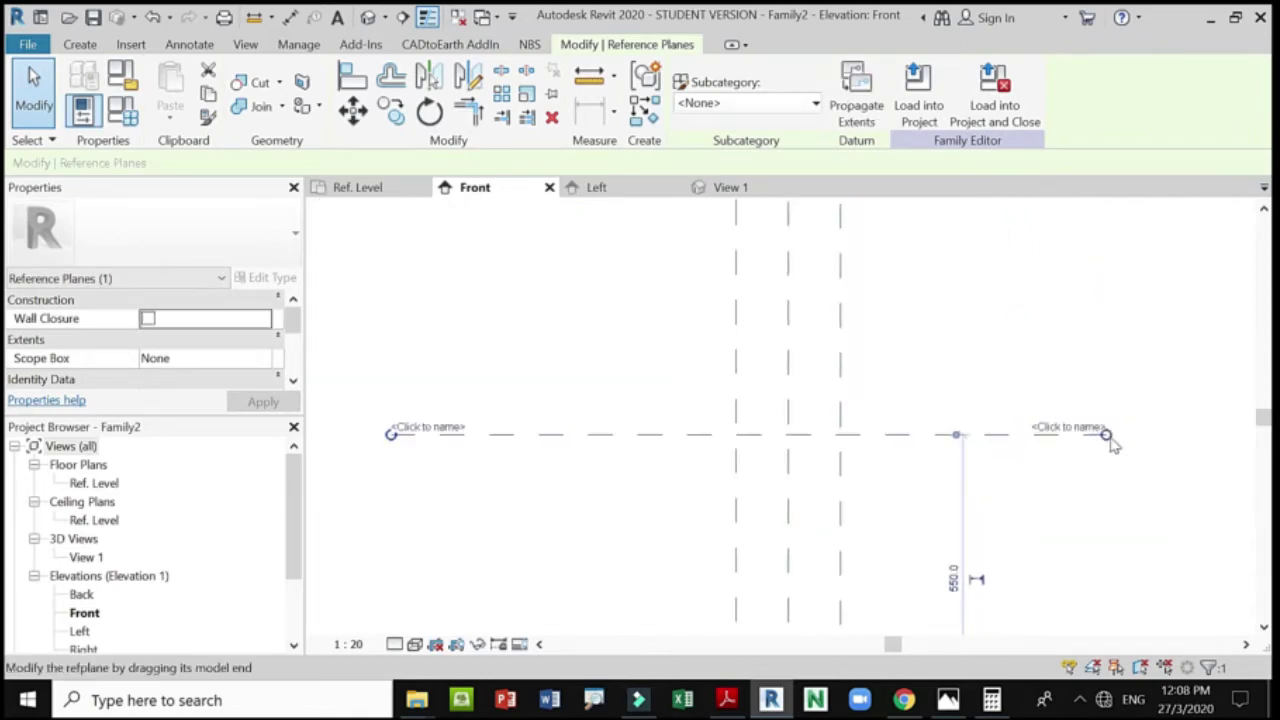
click(1068, 427)
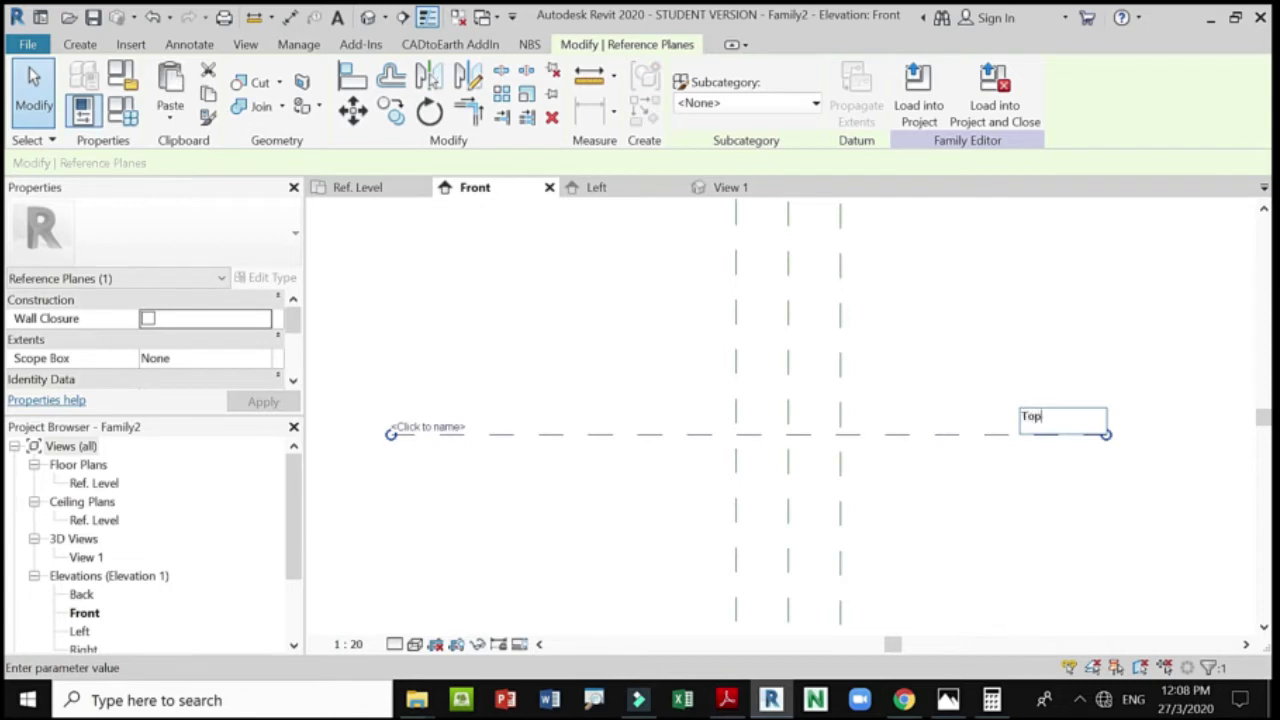
key(Return)
scroll(1000, 458, down, 3)
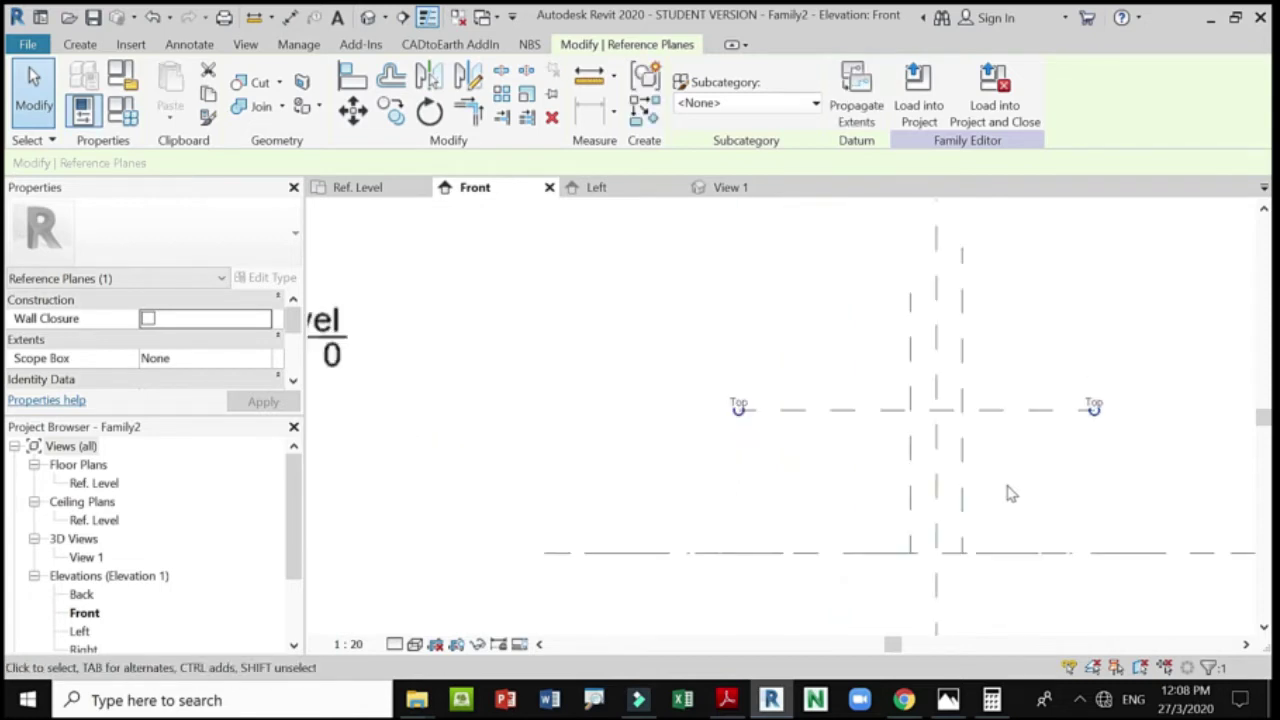
click(1003, 462)
Start a Revolve and draw its axis line about 900 mm up the centre plane from Ref. Level.
scroll(1050, 393, down, 2)
scroll(866, 423, up, 3)
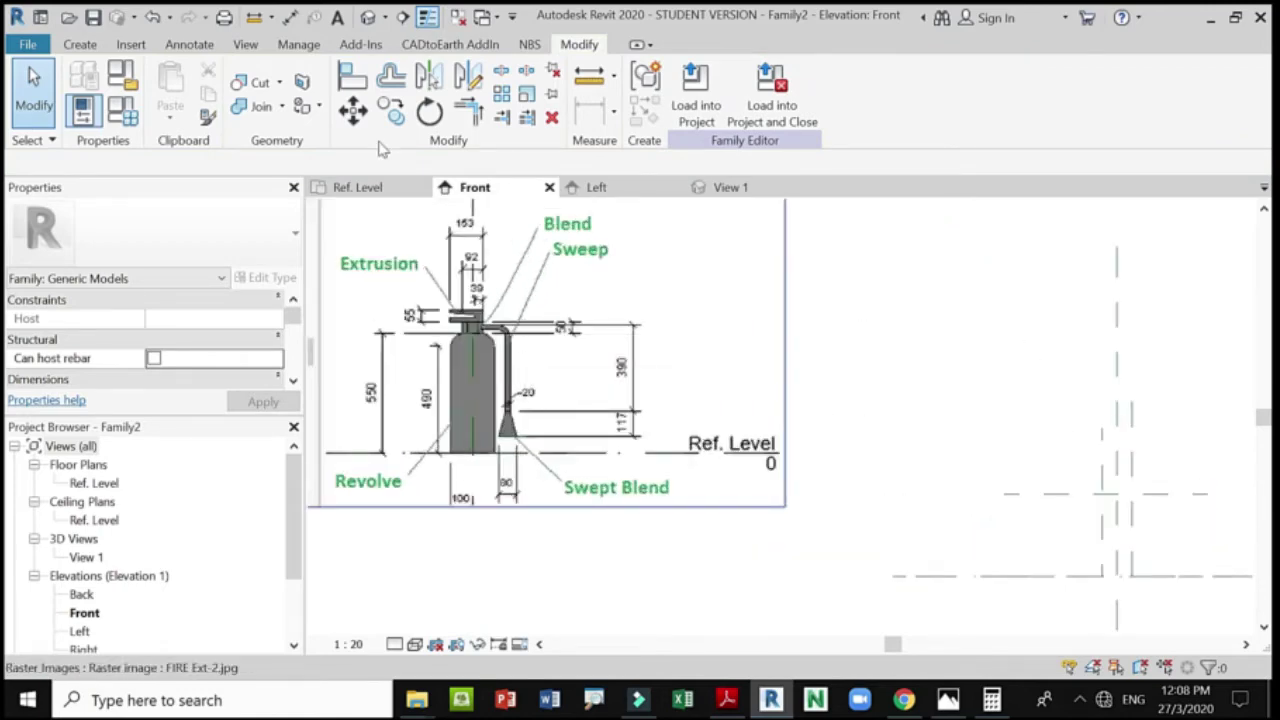
click(80, 44)
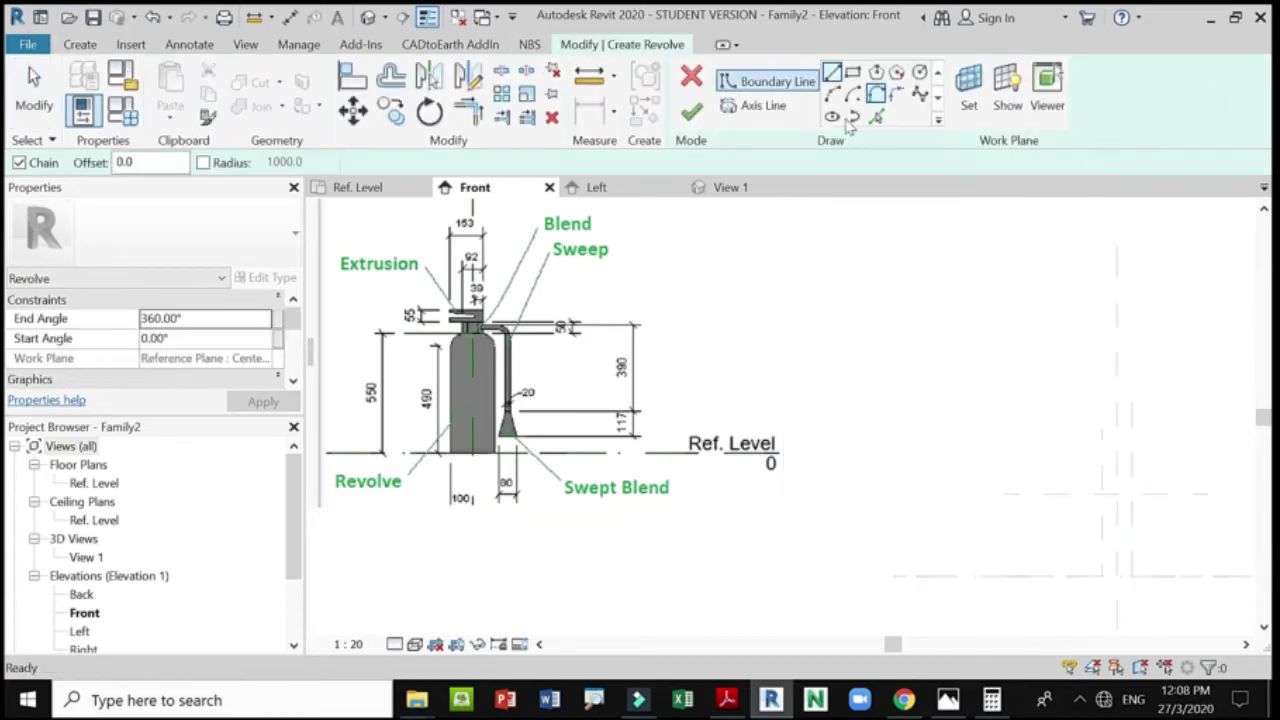
click(752, 106)
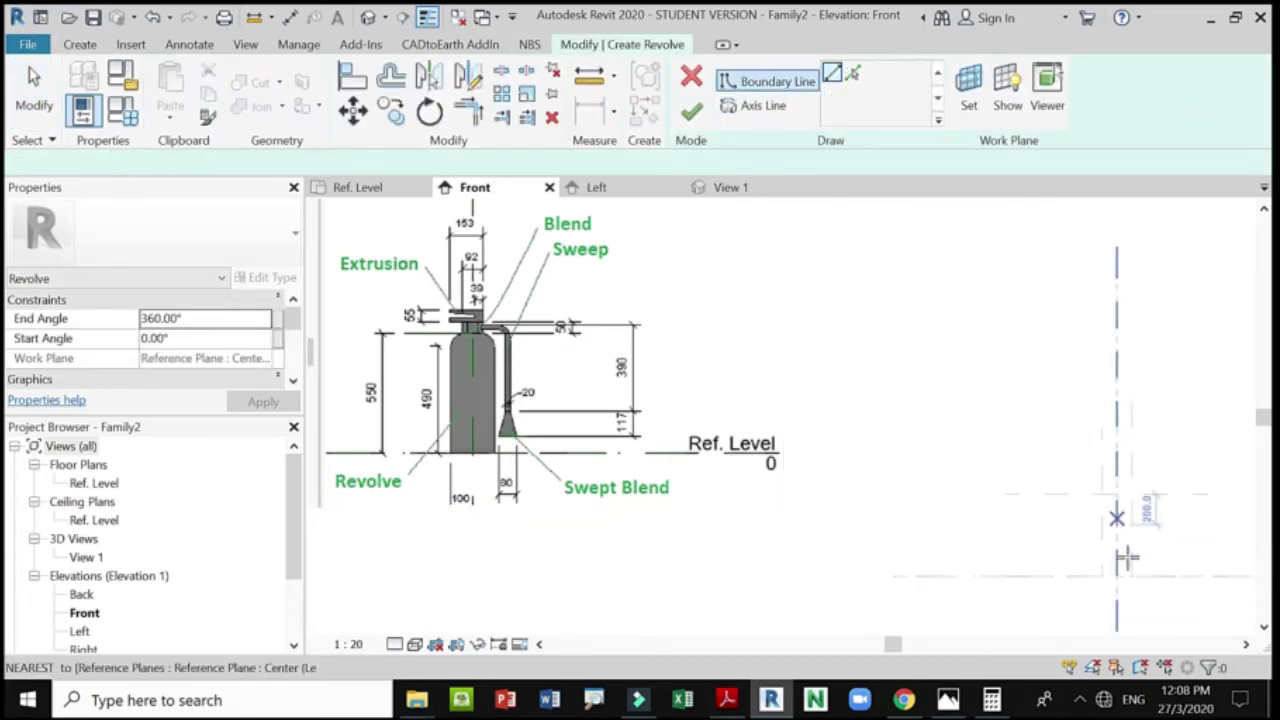
click(1117, 576)
click(1117, 443)
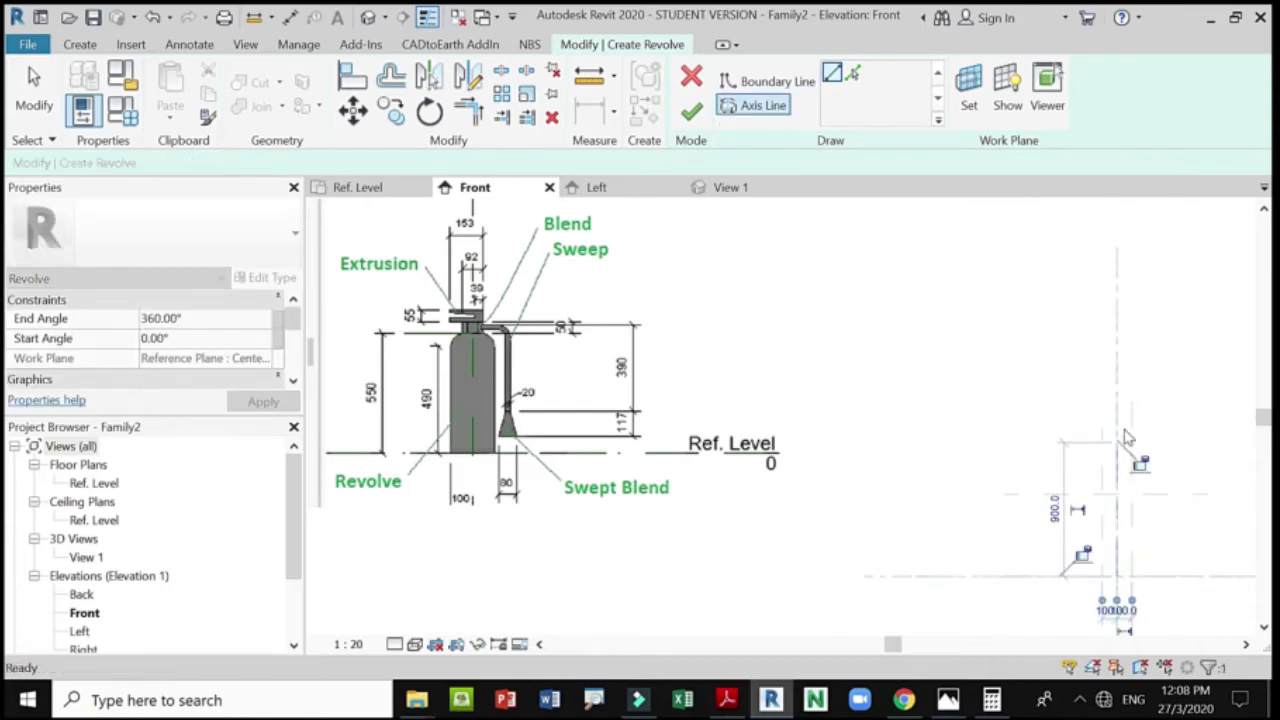
key(Escape)
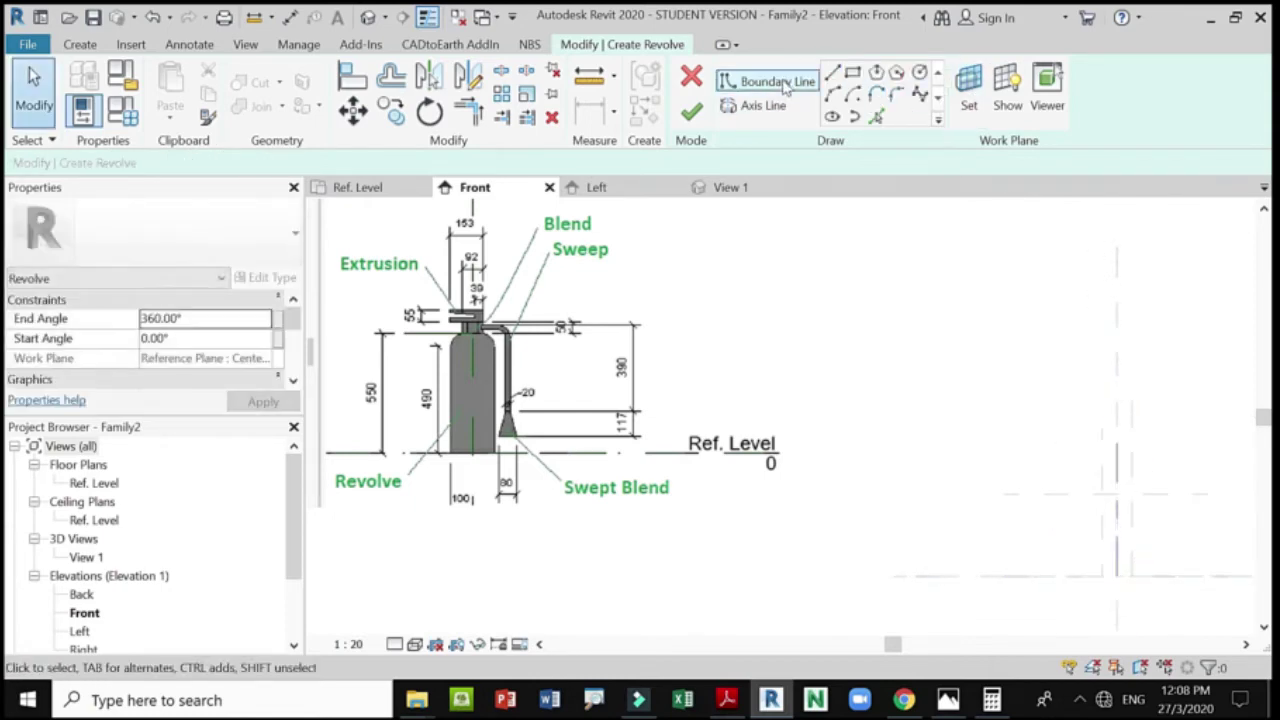
Sketch a 100 by 550 mm boundary rectangle from the axis base to where the left vertical plane meets Top.
click(833, 73)
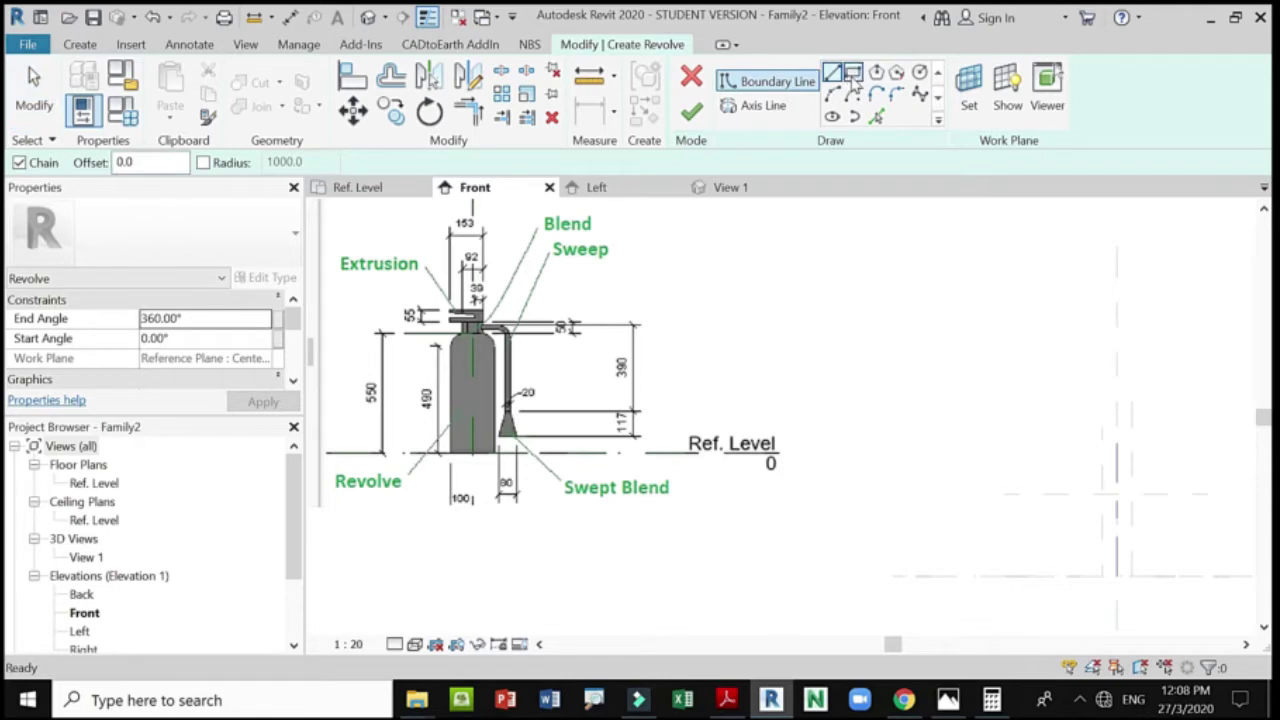
click(852, 74)
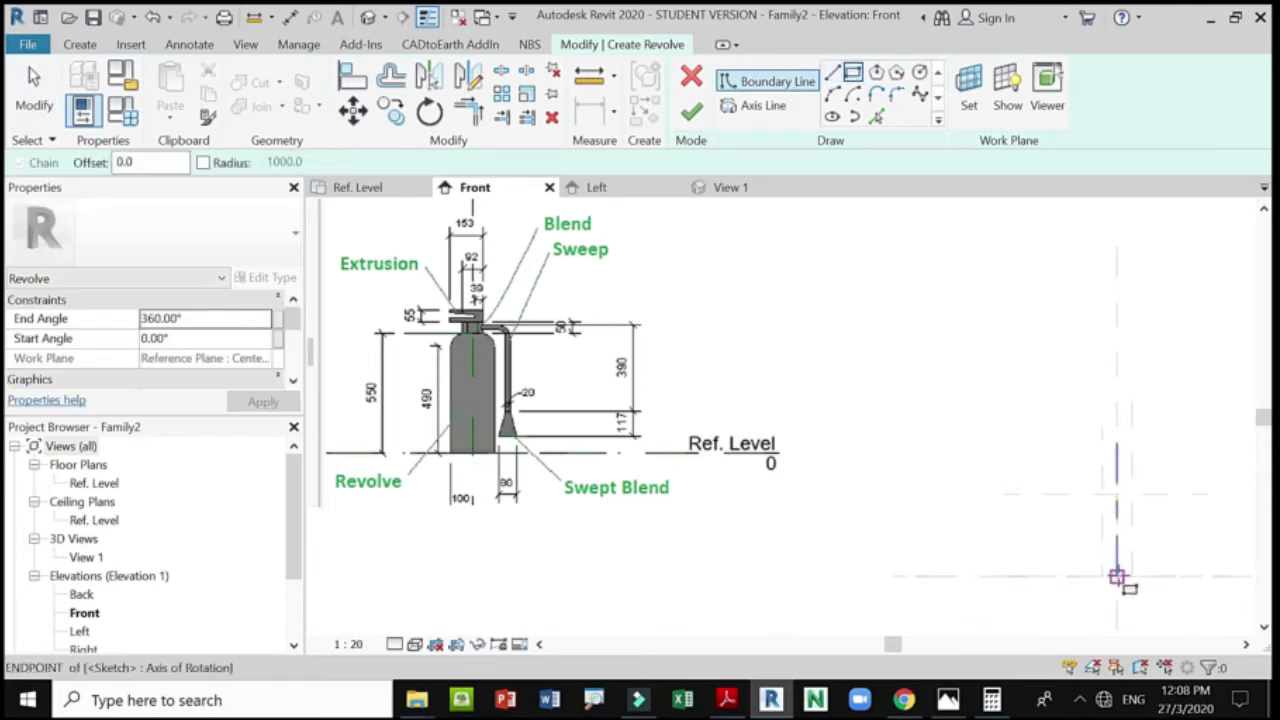
click(1119, 578)
click(1108, 491)
key(Escape)
key(Escape)
scroll(1212, 552, up, 3)
scroll(1215, 552, up, 1)
scroll(1174, 491, down, 3)
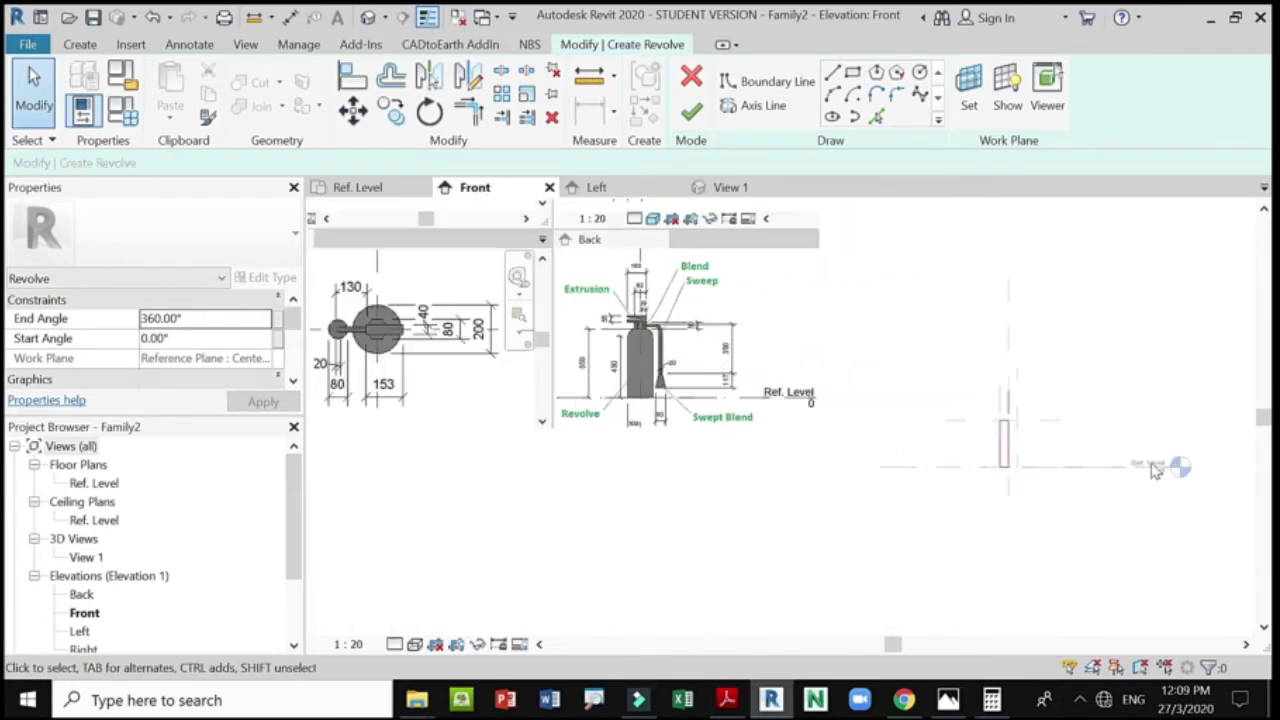
Shorten the boundary's upper horizontal line from its outer end to a length of 46 mm.
scroll(1029, 423, up, 5)
scroll(912, 377, up, 2)
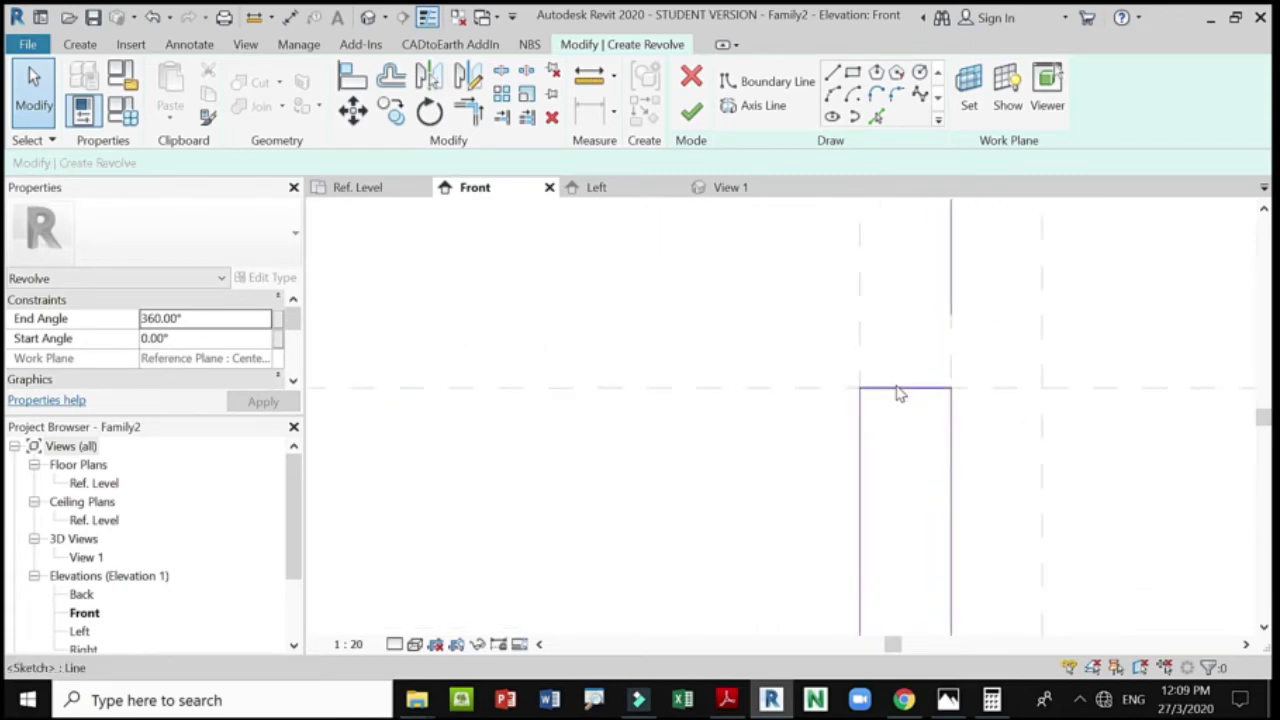
click(898, 393)
drag(860, 388, 900, 389)
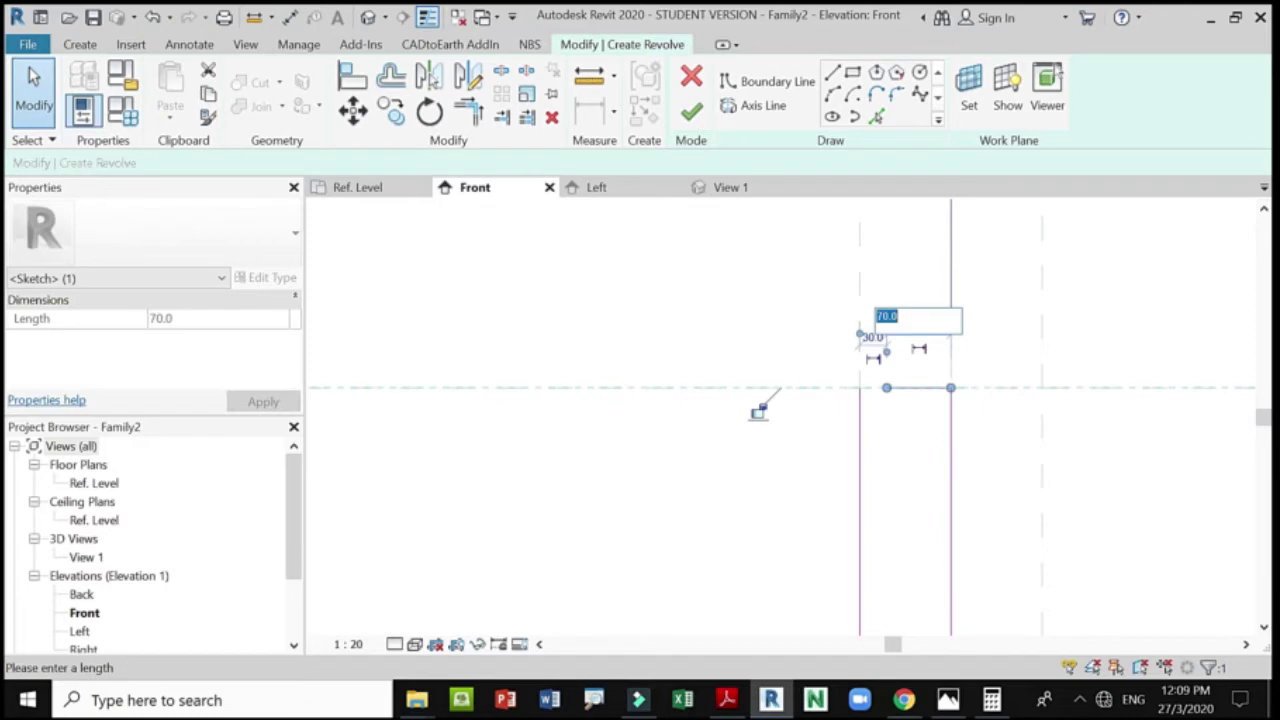
key(Return)
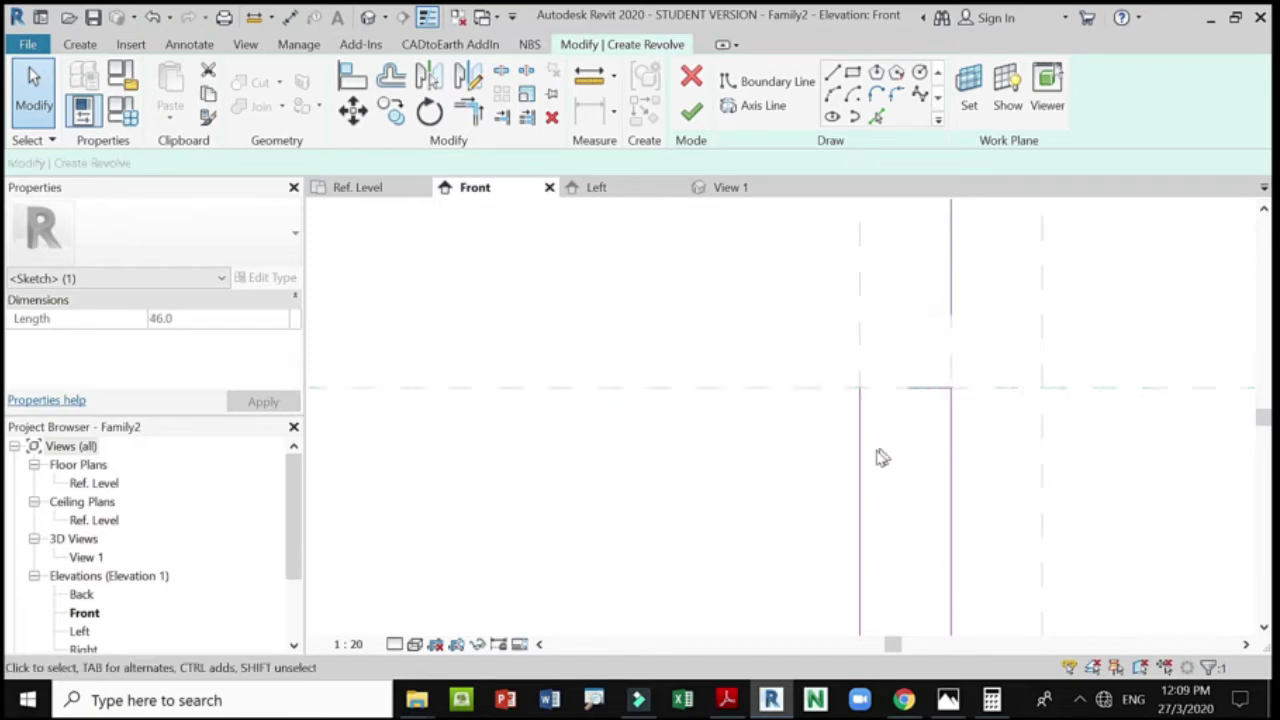
Set the length of the boundary's outer left vertical line to 490 mm.
click(873, 461)
click(859, 400)
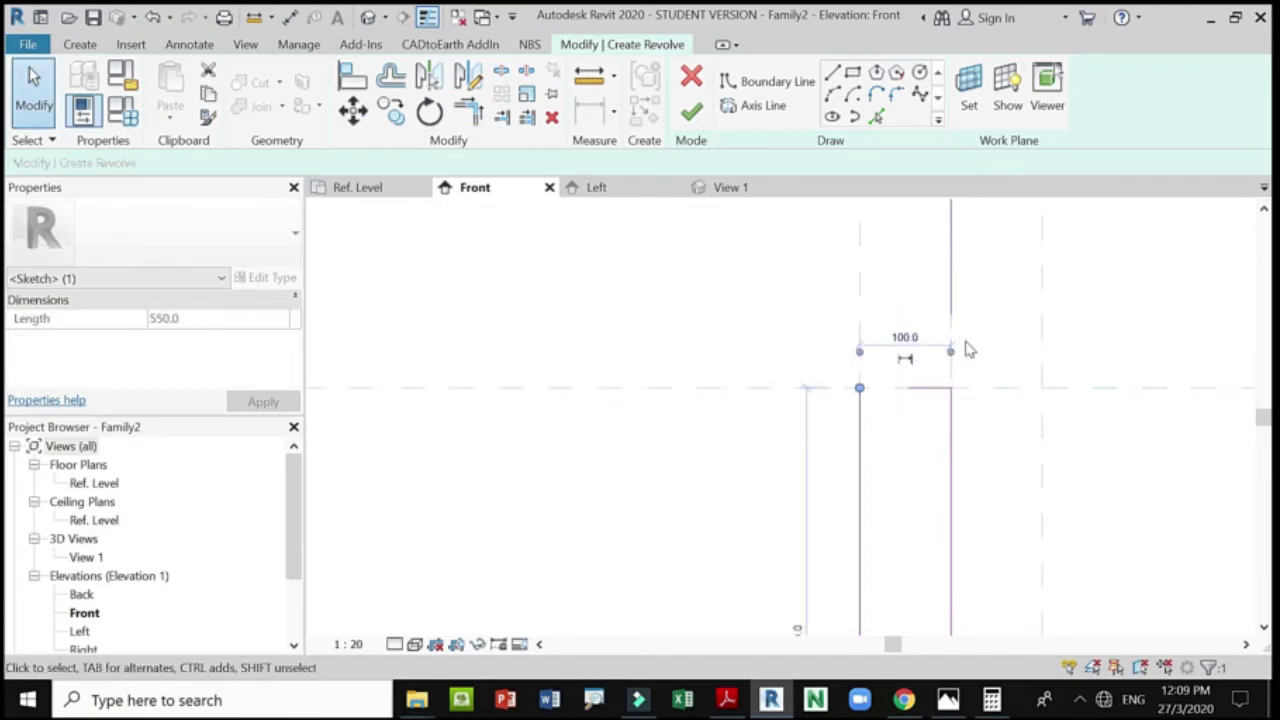
scroll(1010, 445, down, 5)
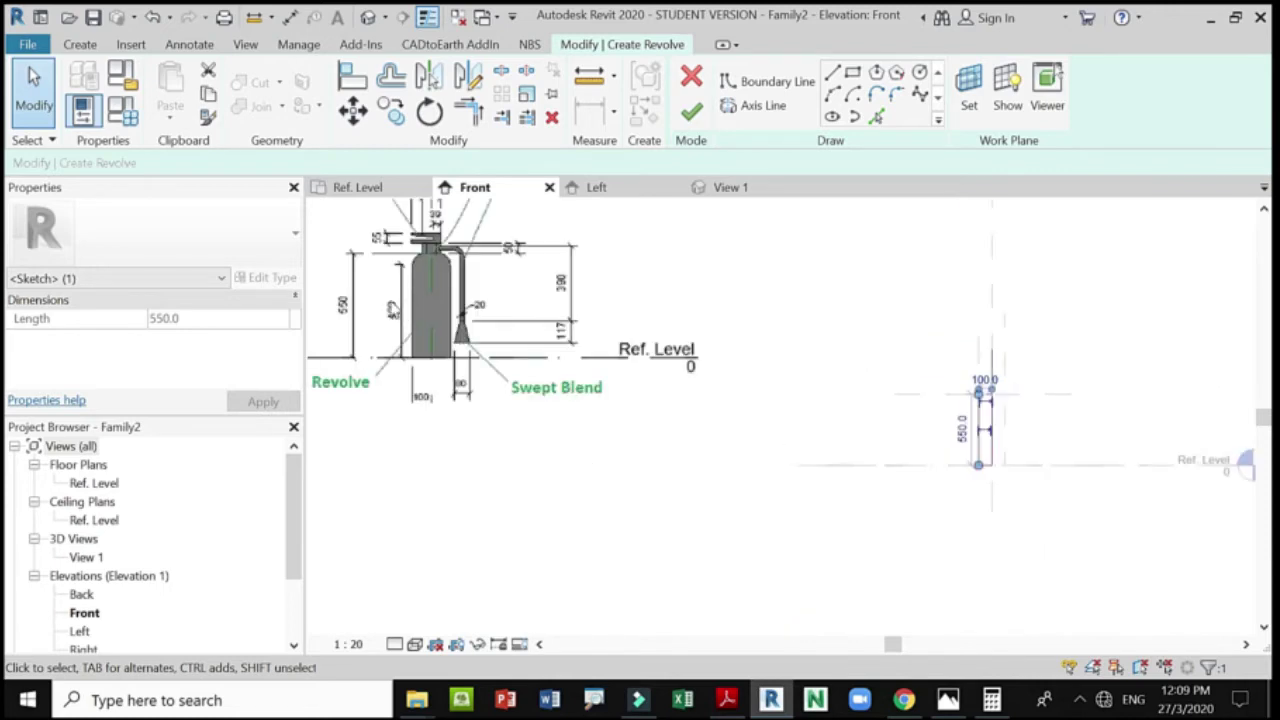
scroll(965, 401, up, 3)
click(962, 448)
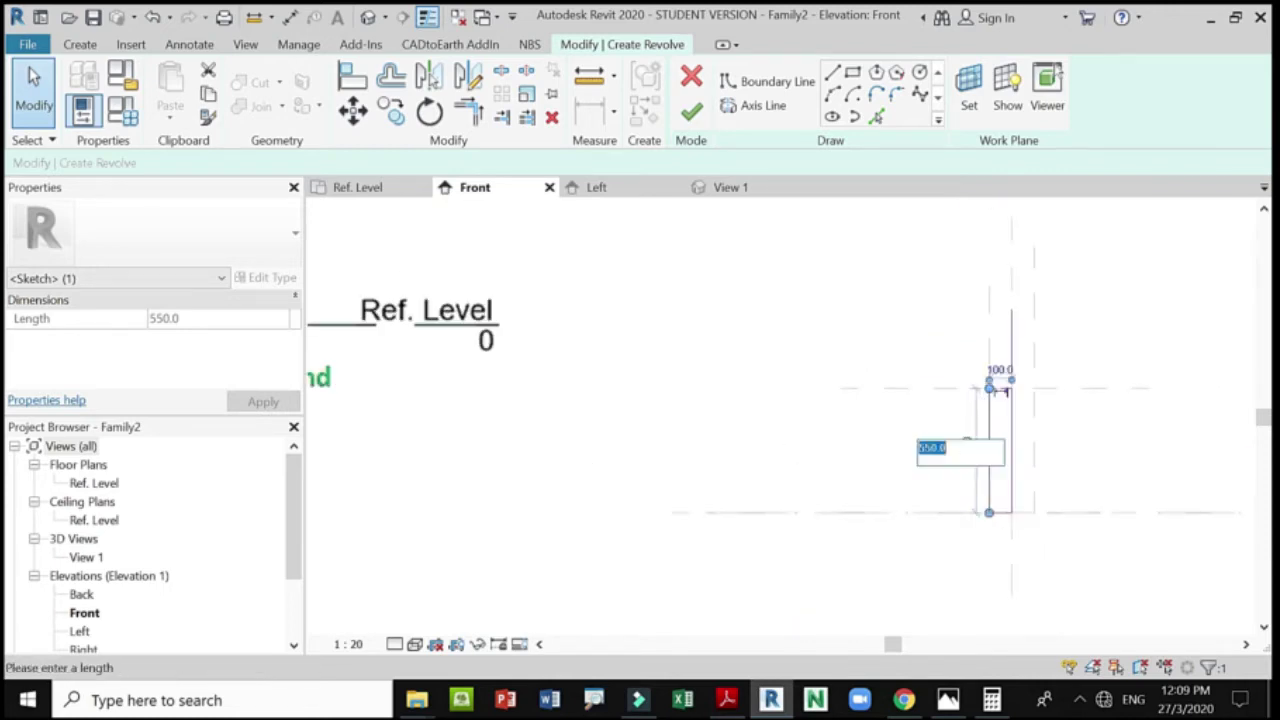
text(490)
key(Return)
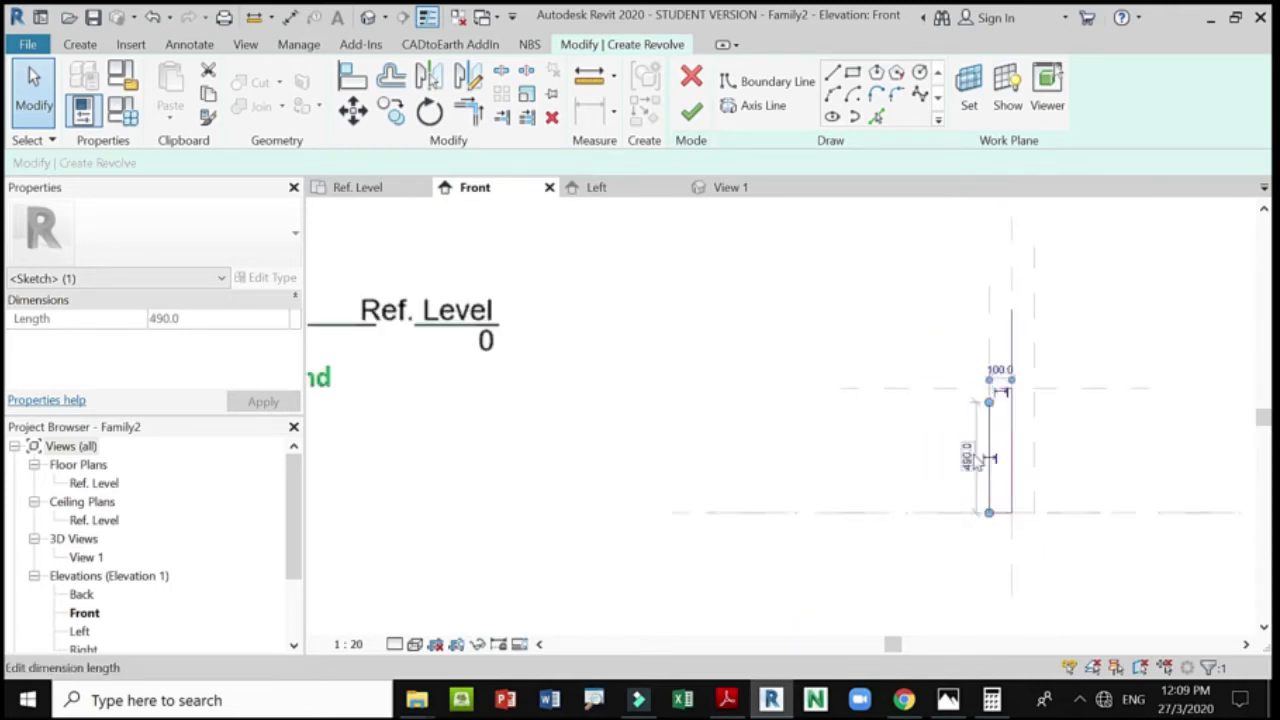
click(1071, 420)
Join the outer vertical line to the upper horizontal line with a rounded shoulder arc and finish the 360° revolve.
scroll(1087, 408, up, 2)
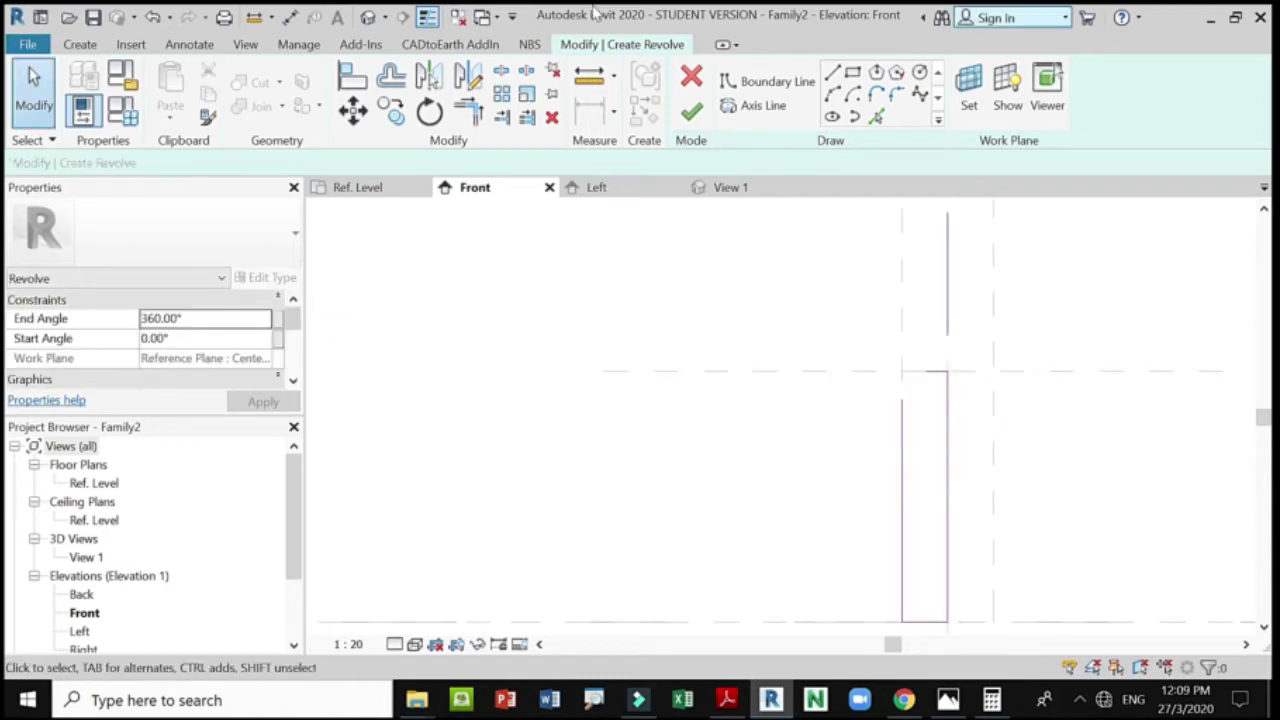
click(833, 93)
scroll(927, 412, up, 2)
click(933, 385)
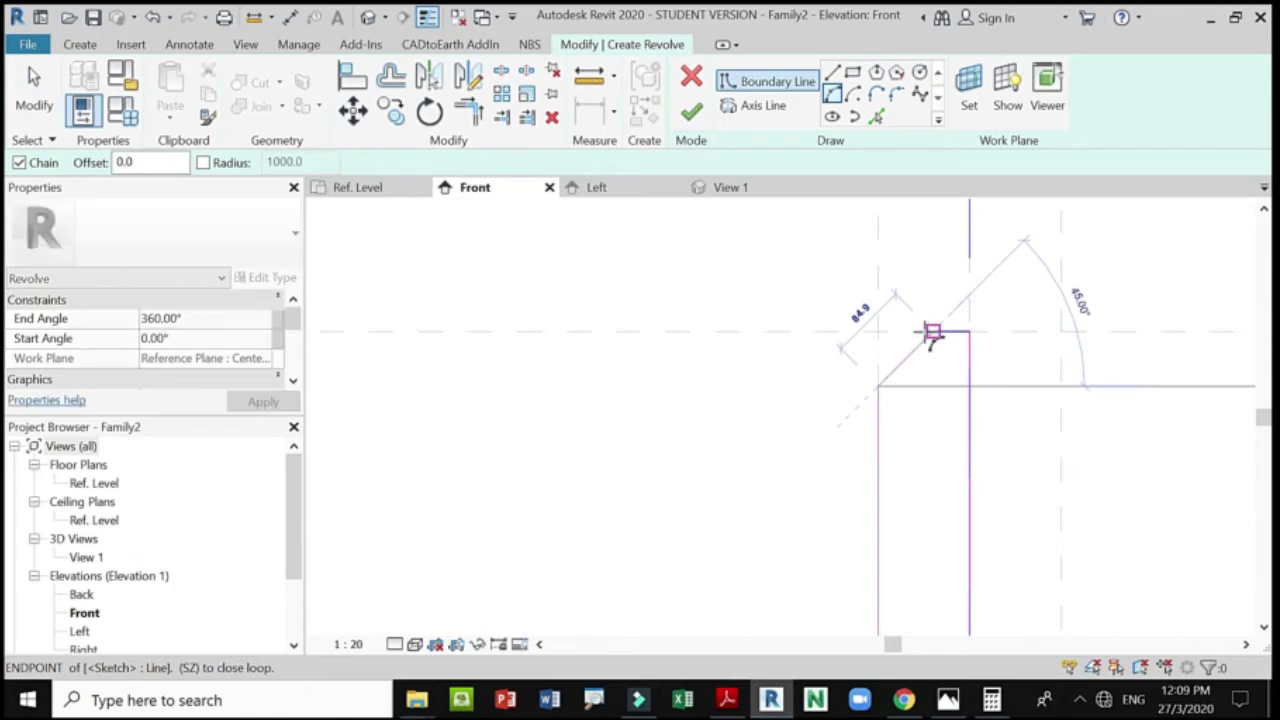
click(889, 352)
click(969, 390)
click(692, 114)
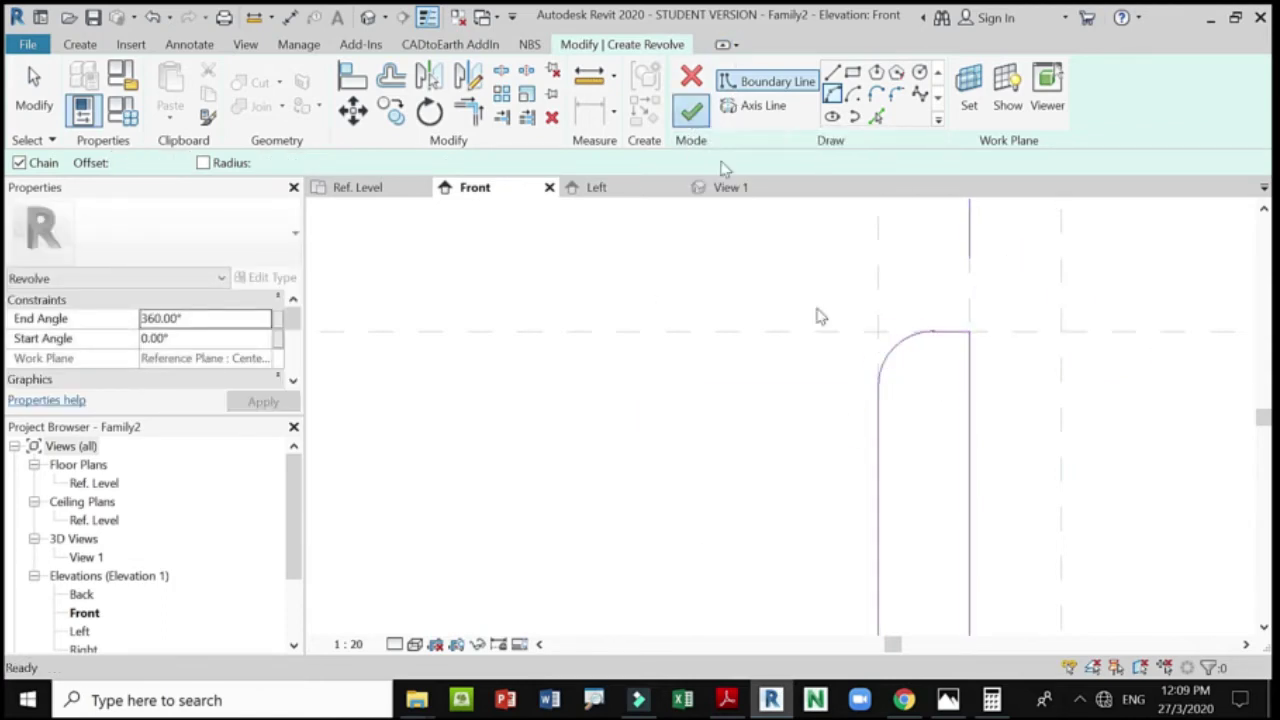
scroll(893, 400, down, 3)
scroll(893, 400, down, 2)
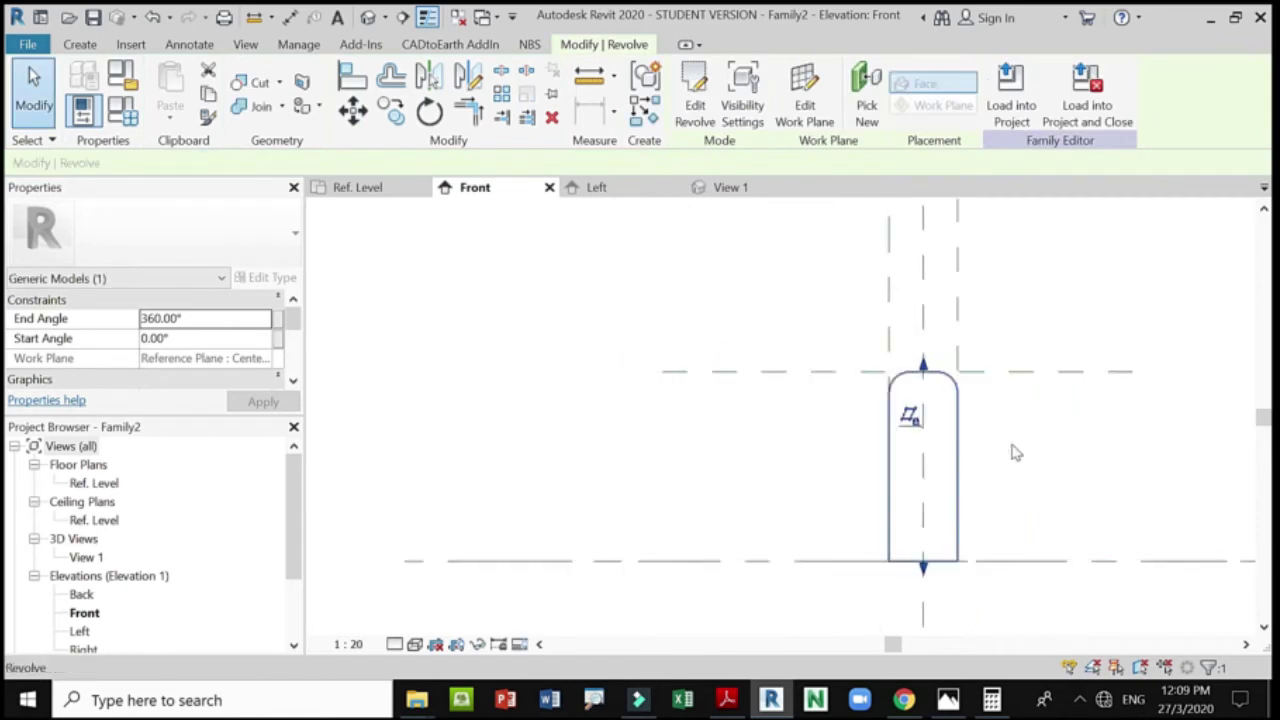
Deselect the revolved cylinder, tile all open views side by side and activate the 3D view.
click(1014, 449)
scroll(955, 478, down, 2)
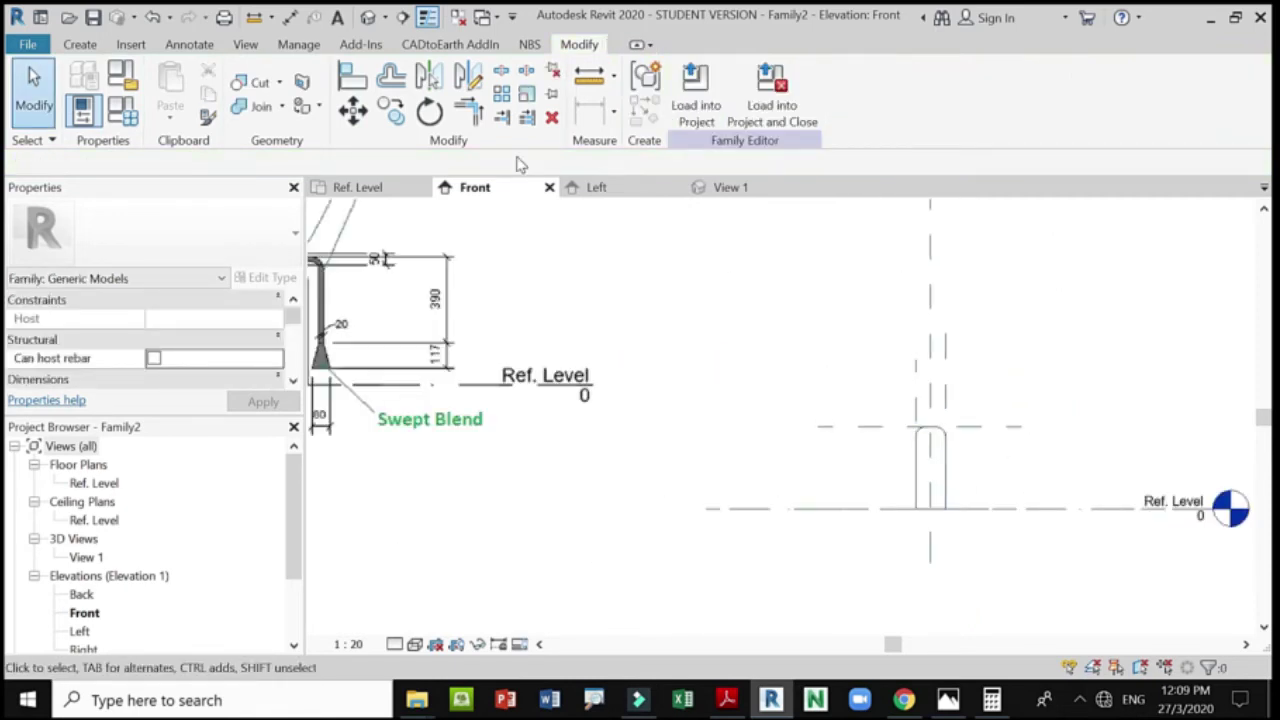
key(w)
key(t)
scroll(940, 305, down, 2)
click(1040, 530)
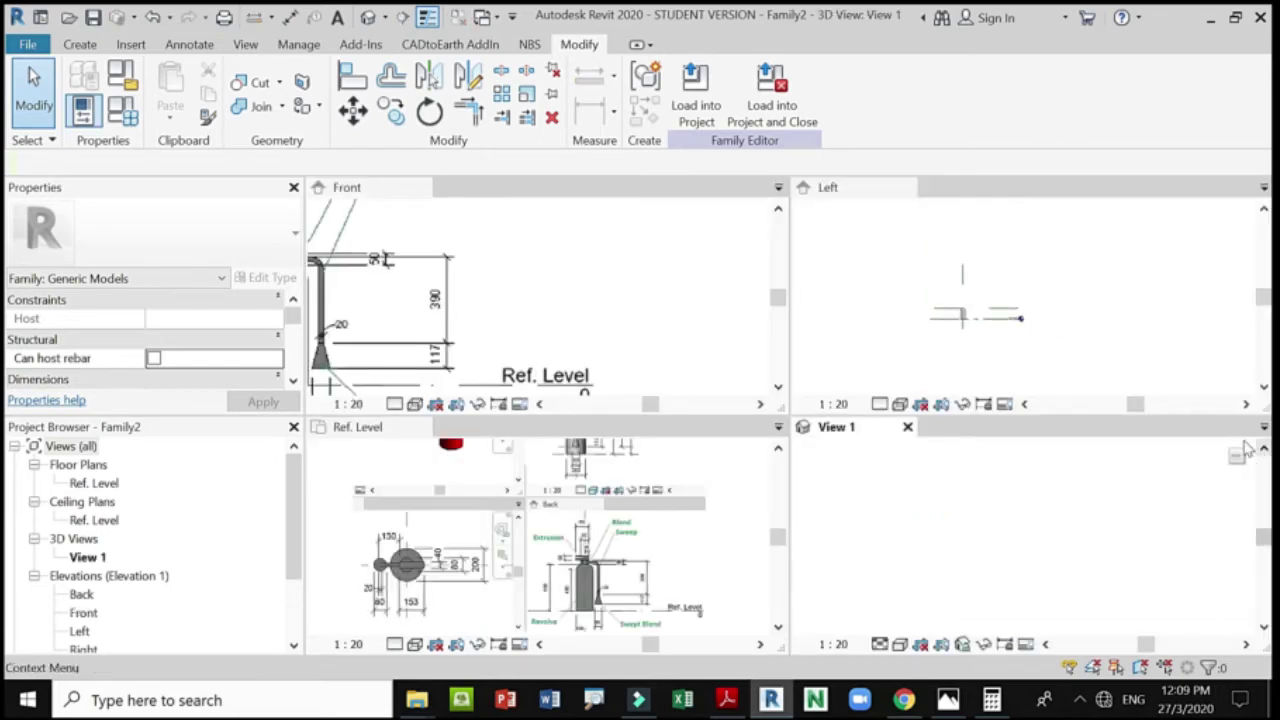
Set the 3D view's visual style to Shaded with the whole cylinder in view.
scroll(1090, 545, up, 3)
shift+middle_drag(1100, 546, 1015, 555)
click(899, 644)
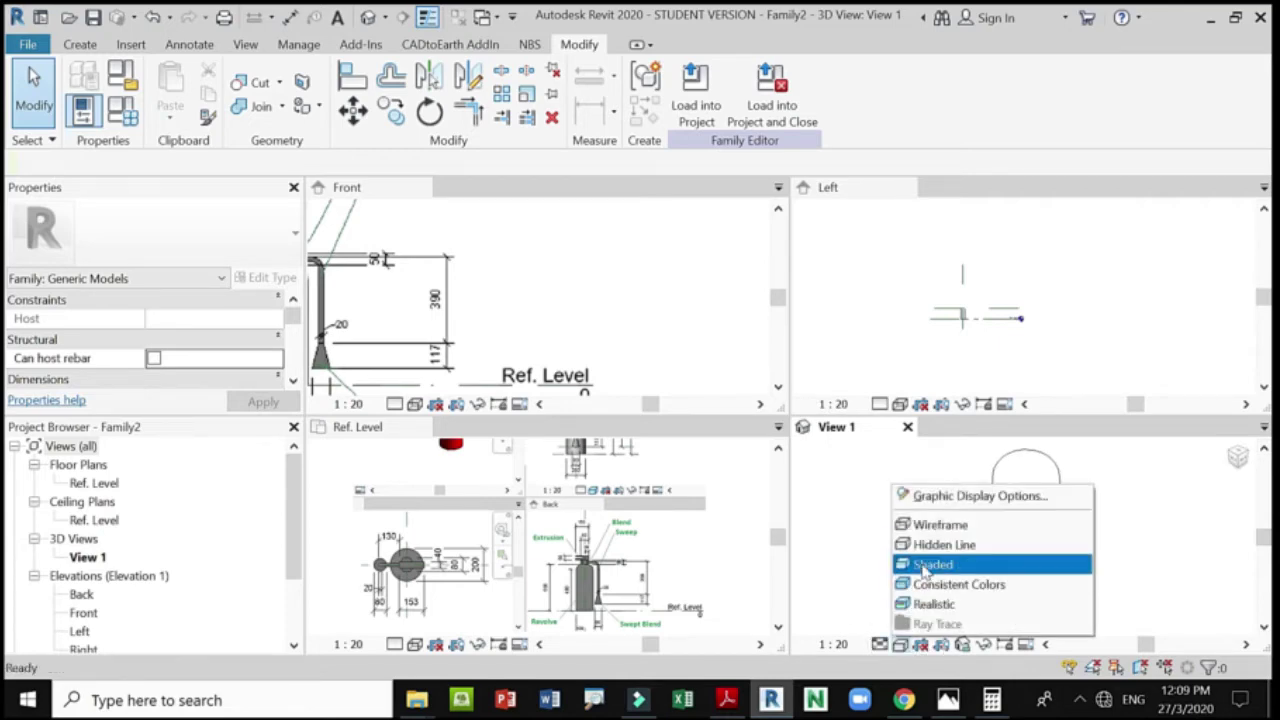
click(928, 563)
scroll(1050, 500, down, 3)
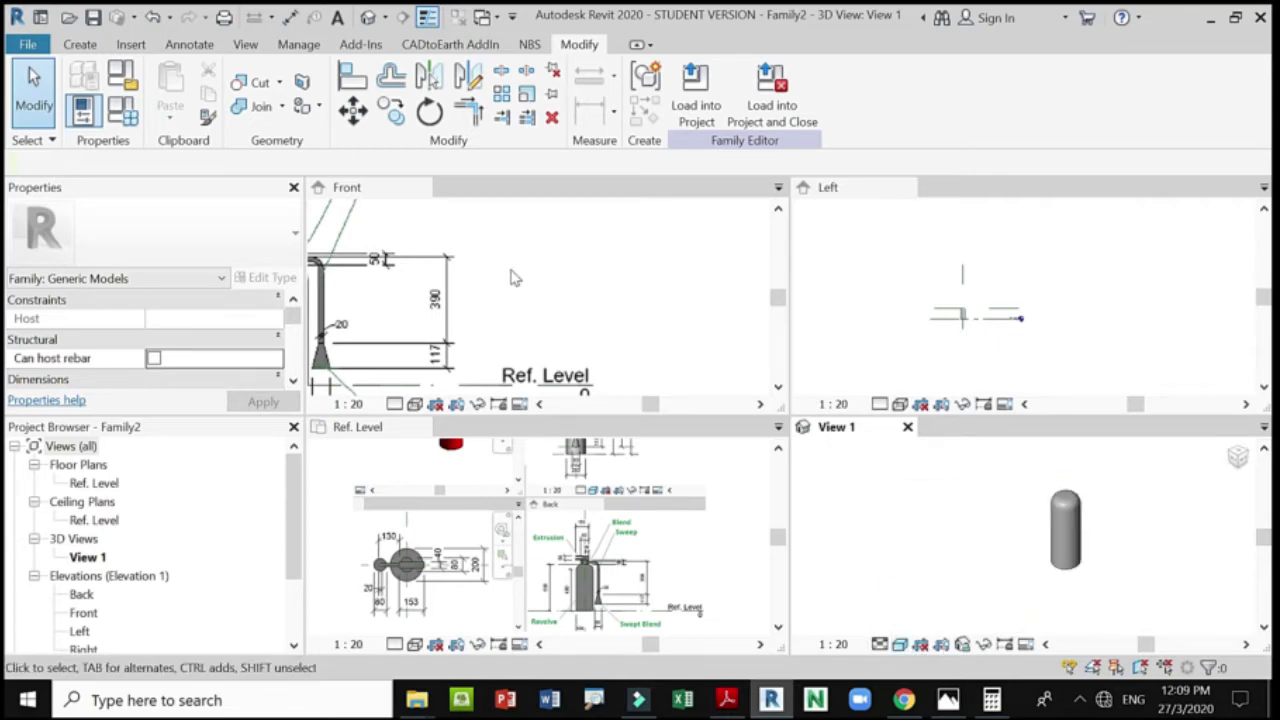
Examine the dimensioned elevation image in the Front view for the parts above the cylinder and their labelled form types.
scroll(513, 277, down, 3)
scroll(373, 266, up, 1)
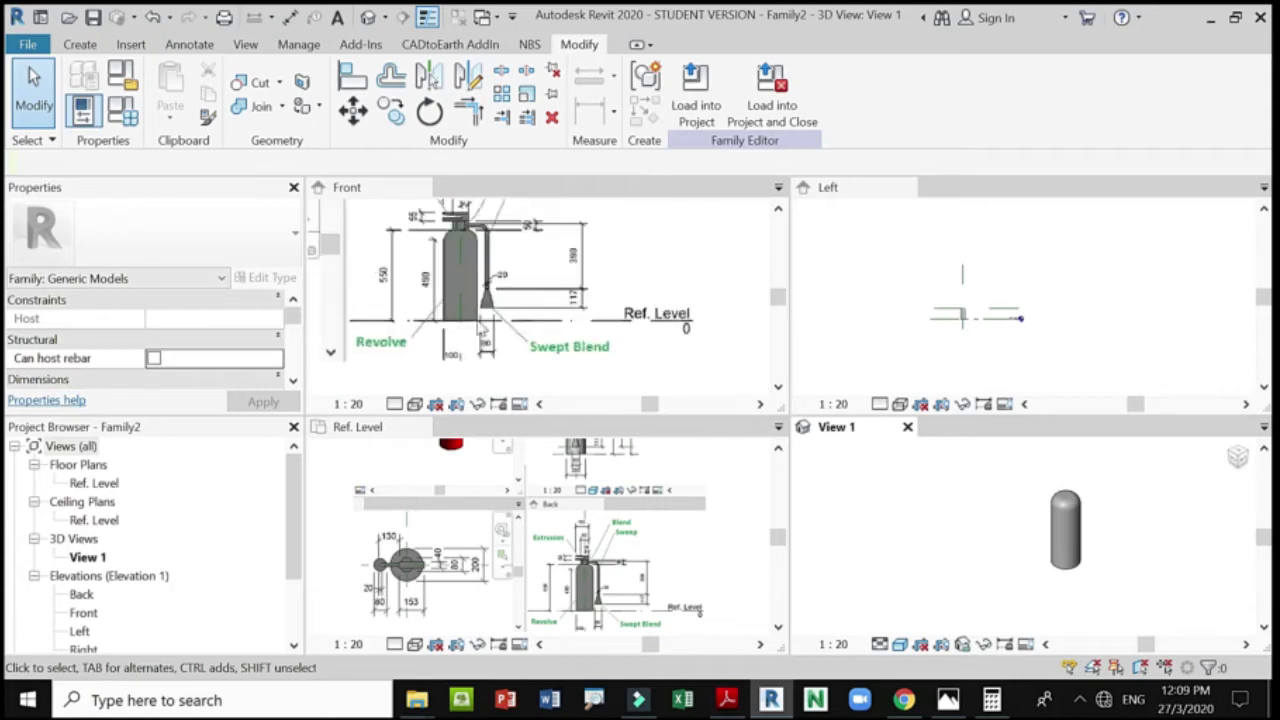
scroll(482, 330, up, 5)
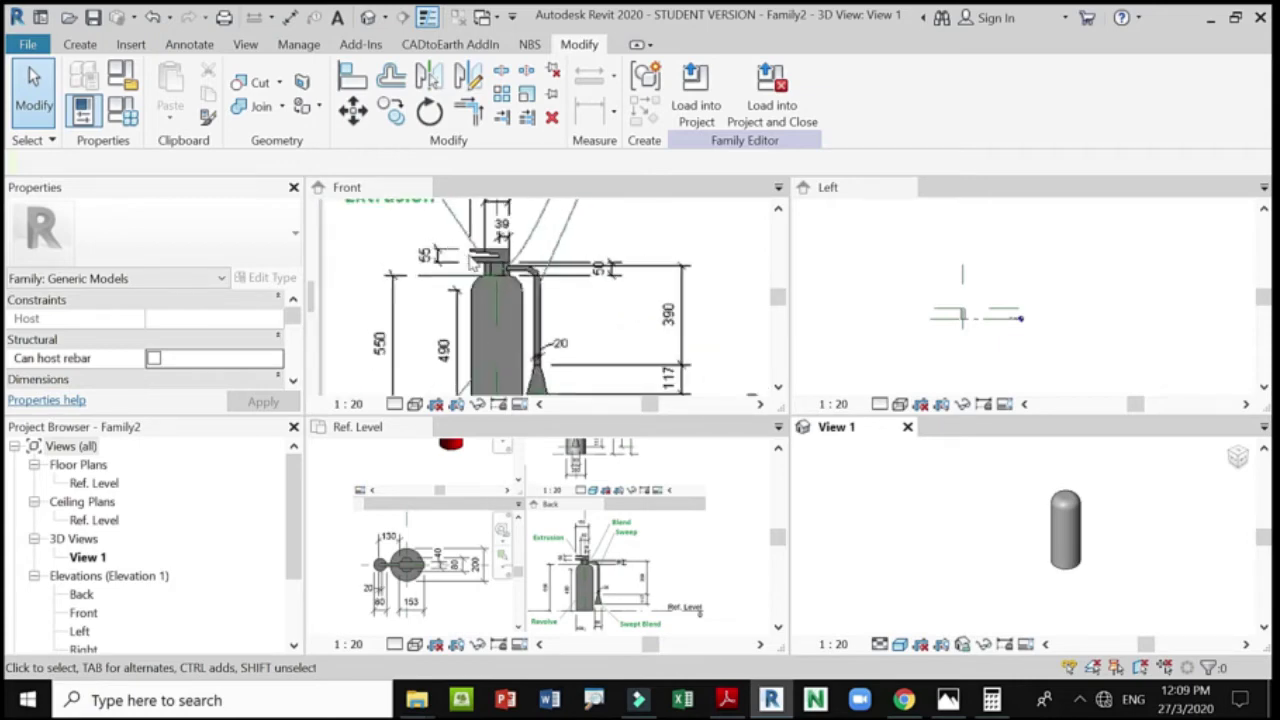
scroll(472, 262, down, 2)
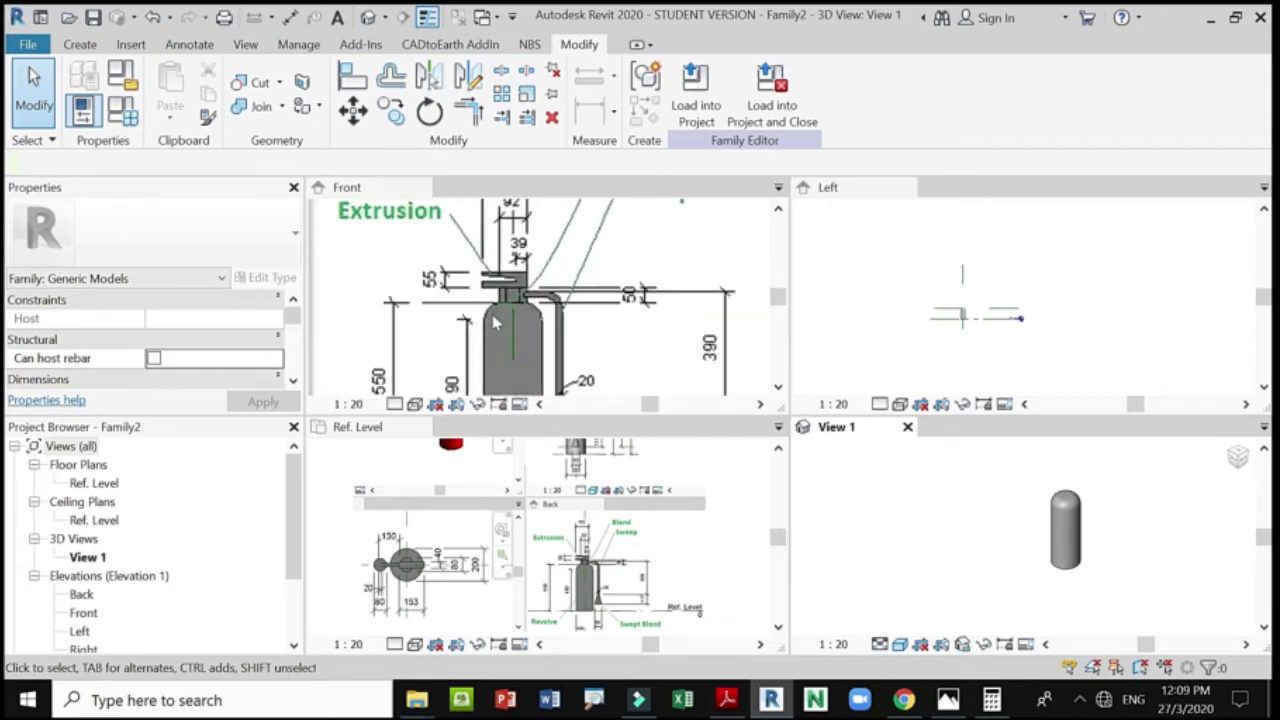
scroll(493, 322, down, 2)
scroll(560, 250, up, 1)
scroll(622, 210, down, 1)
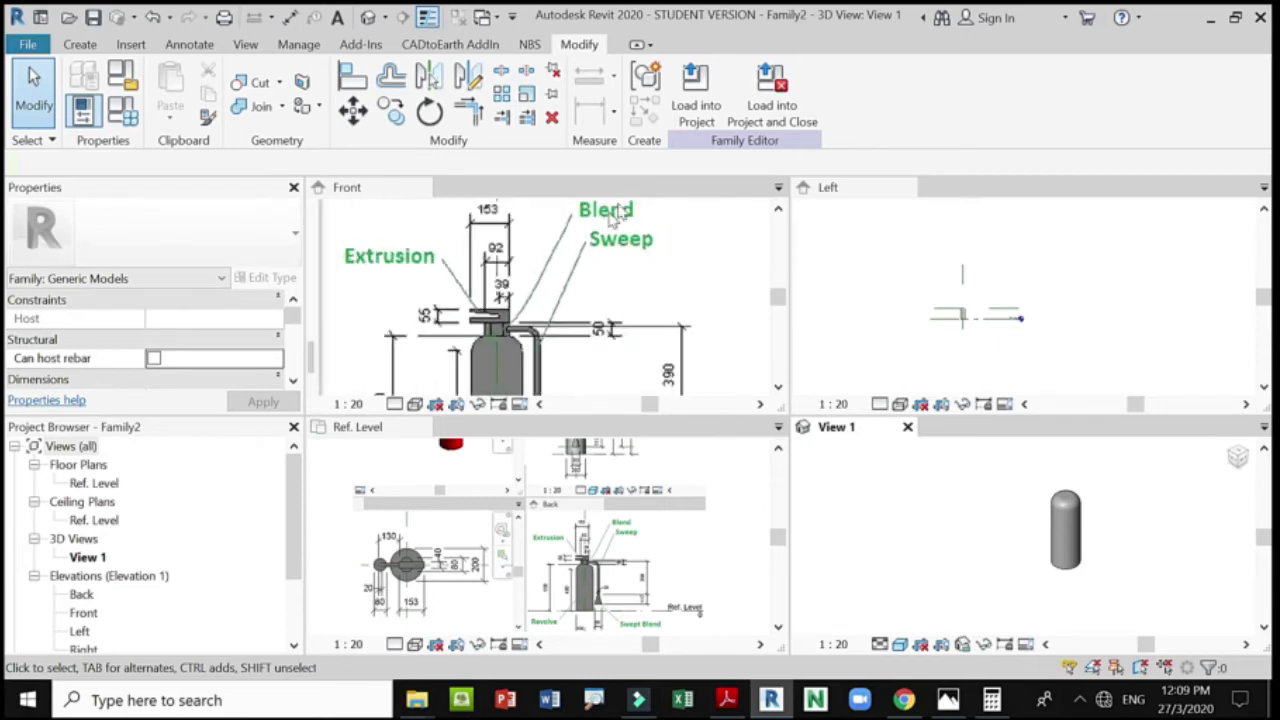
scroll(556, 230, down, 3)
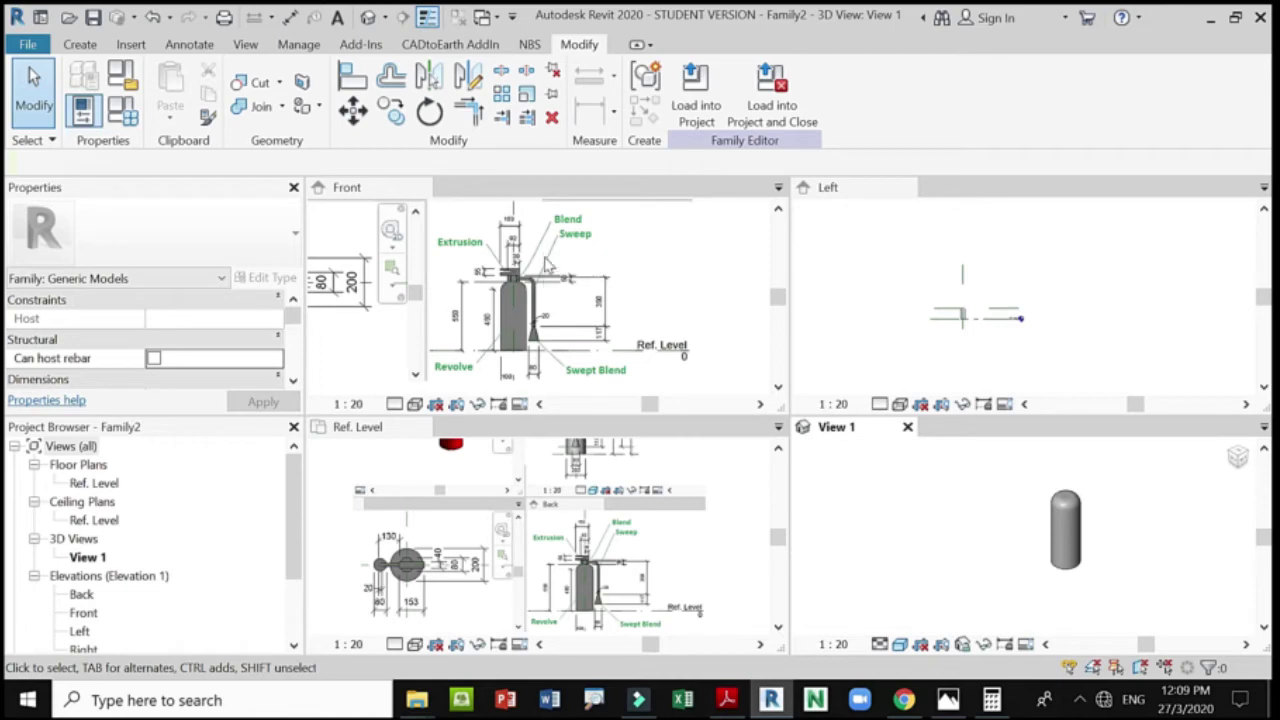
scroll(476, 264, up, 1)
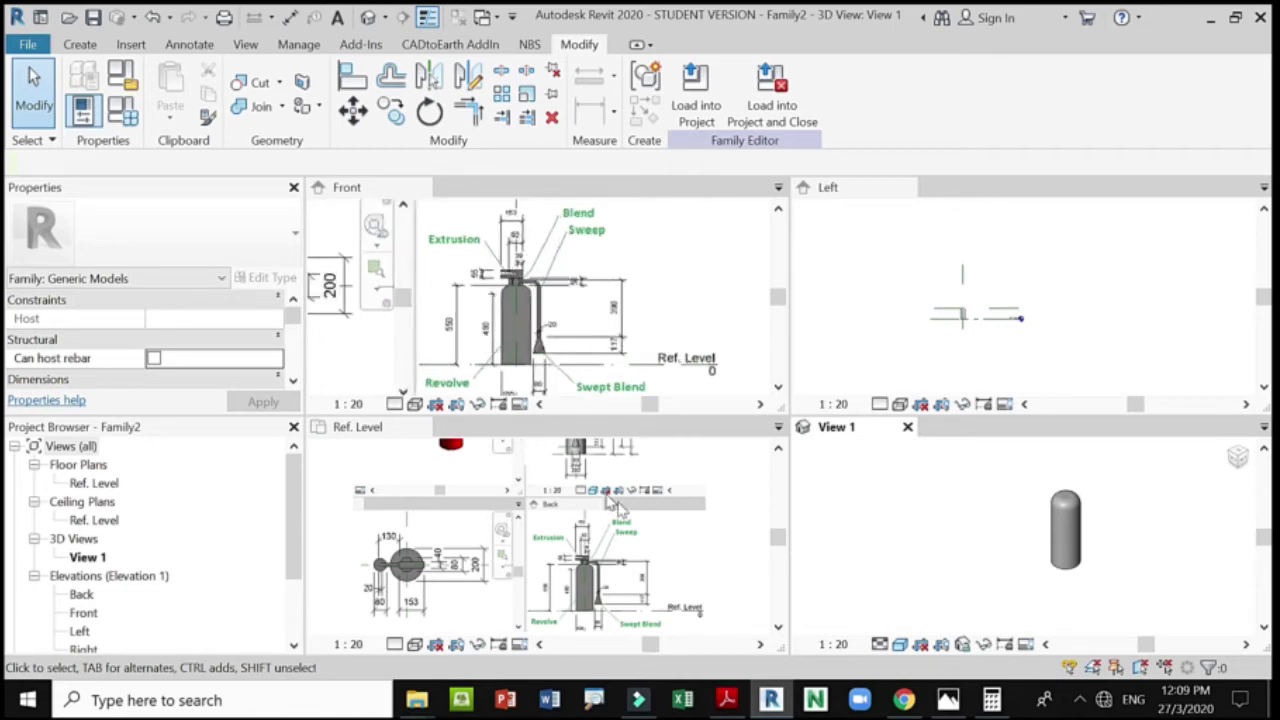
Activate the Ref. Level plan at the cylinder and examine the image's top view for the hexagonal neck's position and dimensions.
click(706, 563)
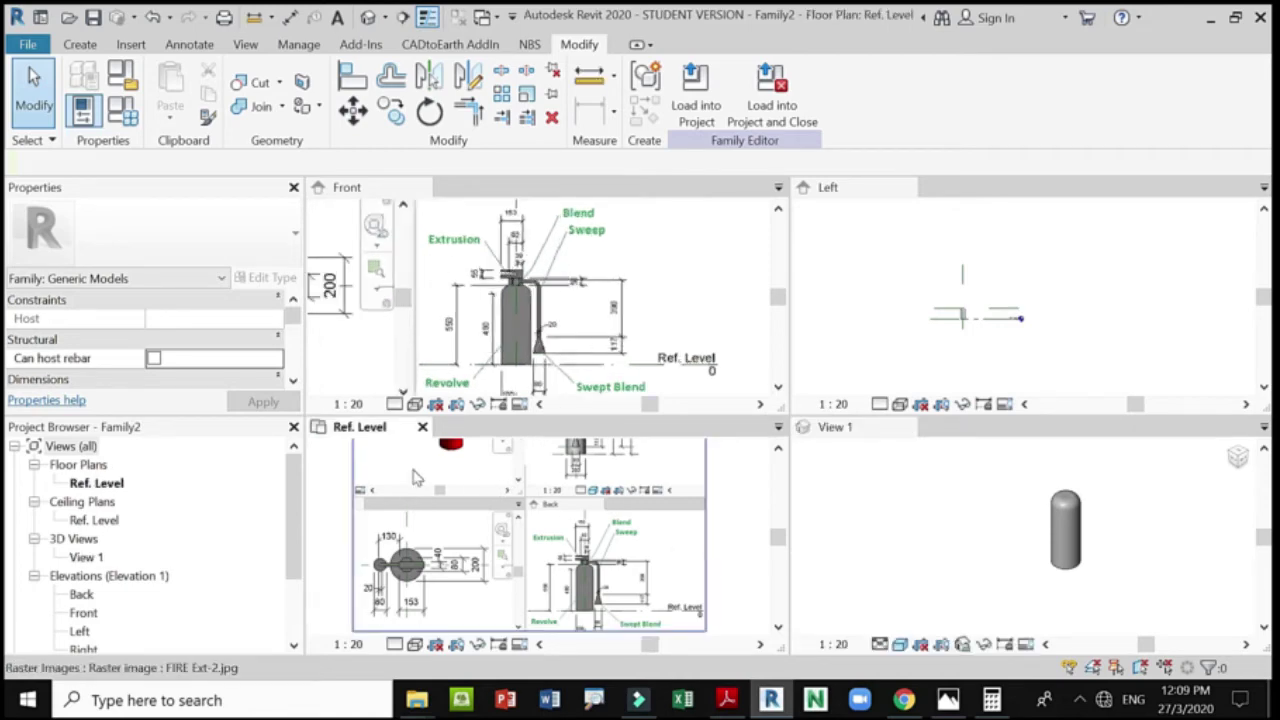
scroll(558, 530, down, 4)
scroll(556, 527, up, 3)
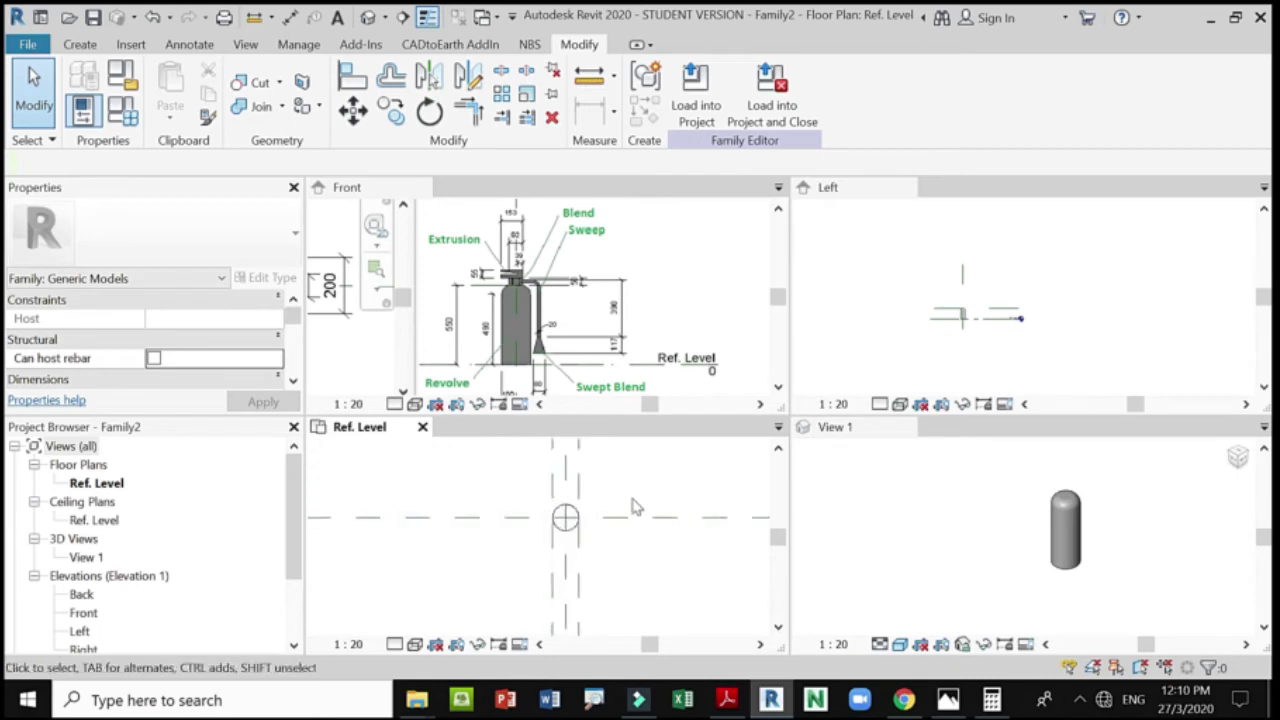
scroll(593, 558, down, 1)
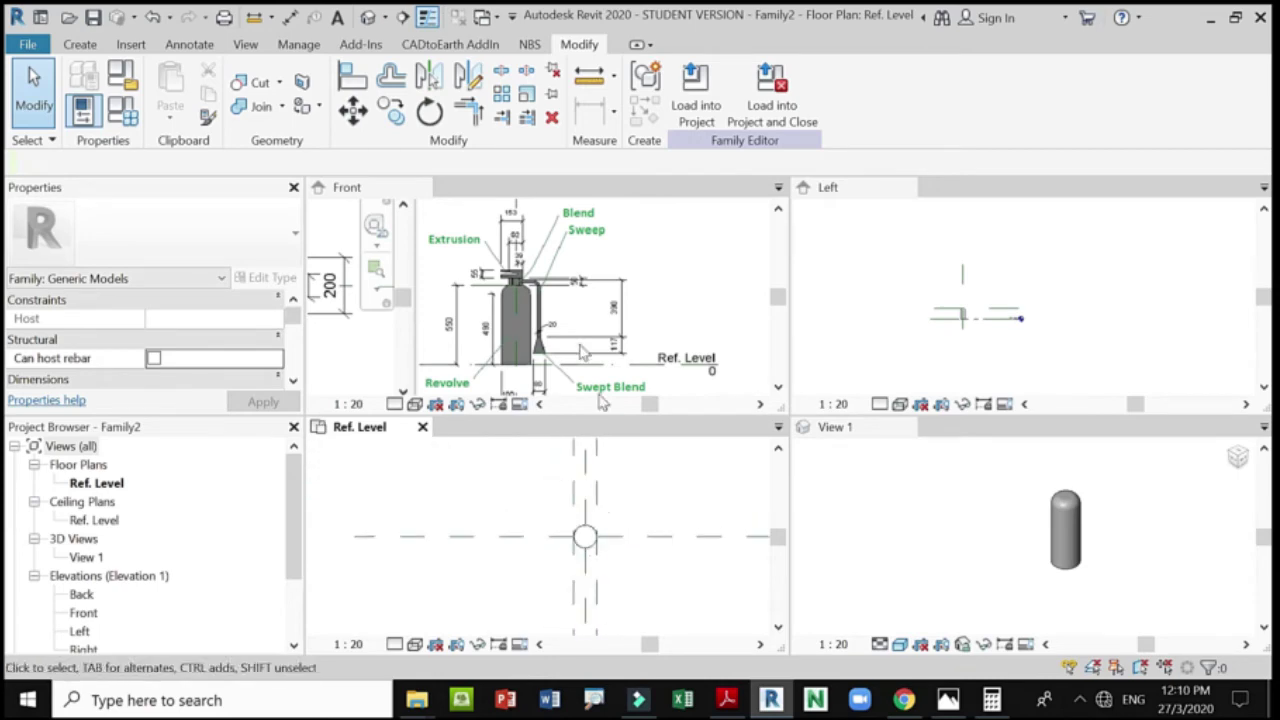
scroll(604, 345, down, 3)
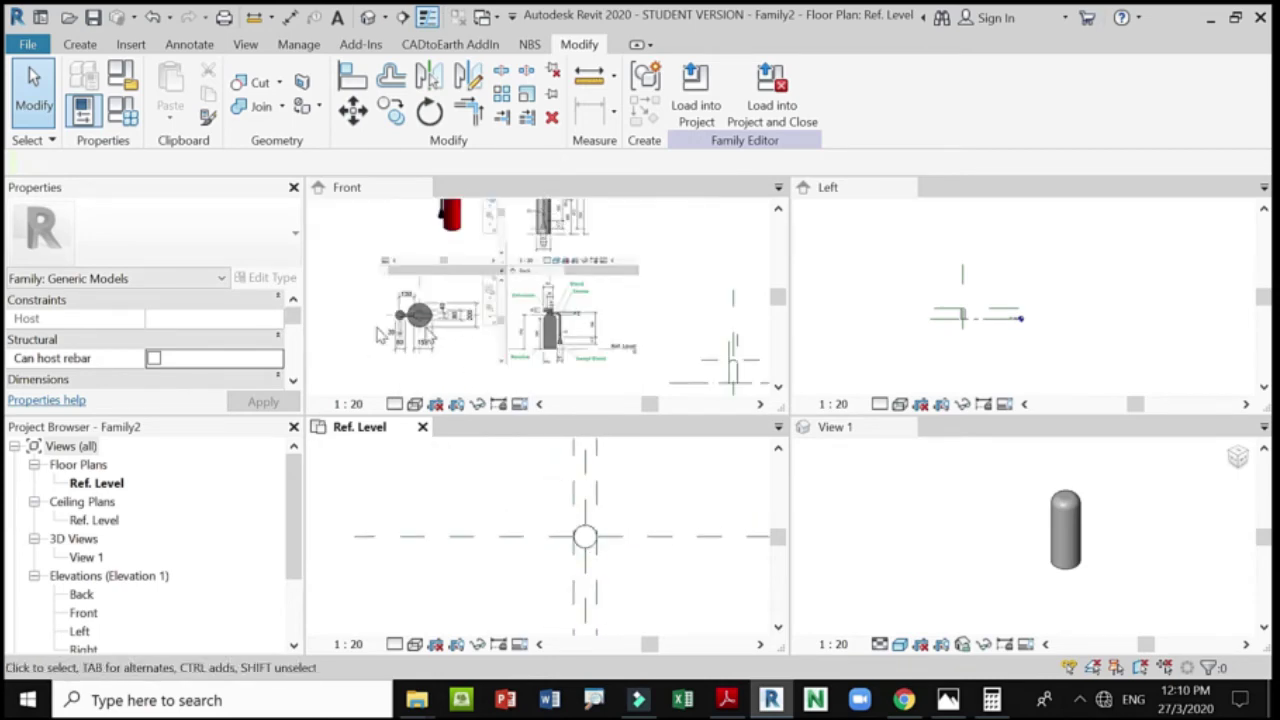
scroll(380, 335, up, 6)
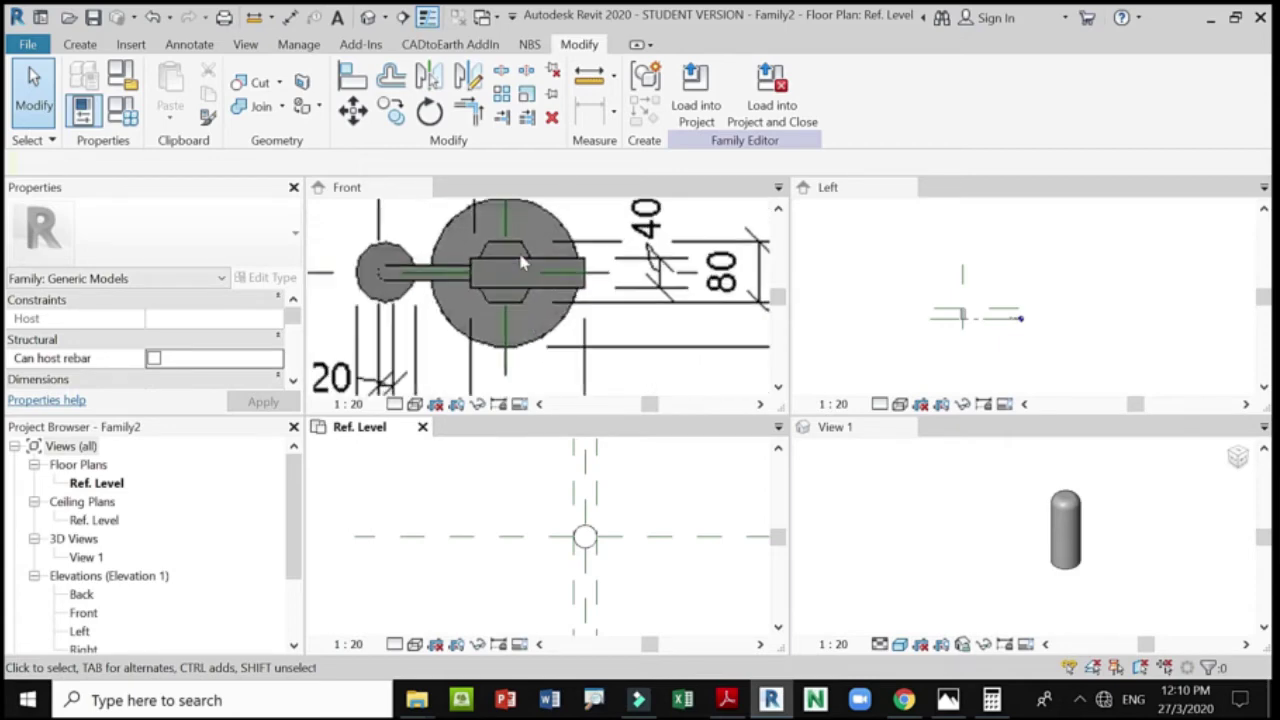
scroll(505, 280, down, 1)
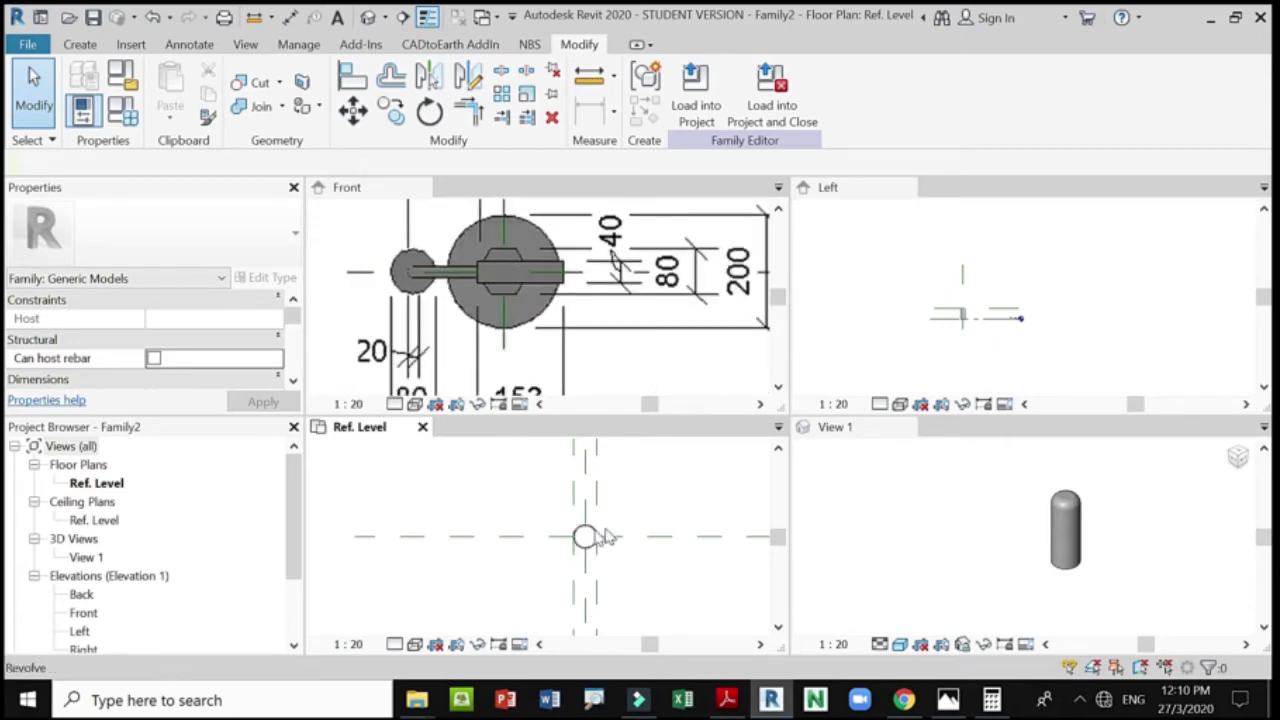
scroll(590, 542, up, 3)
scroll(588, 586, up, 1)
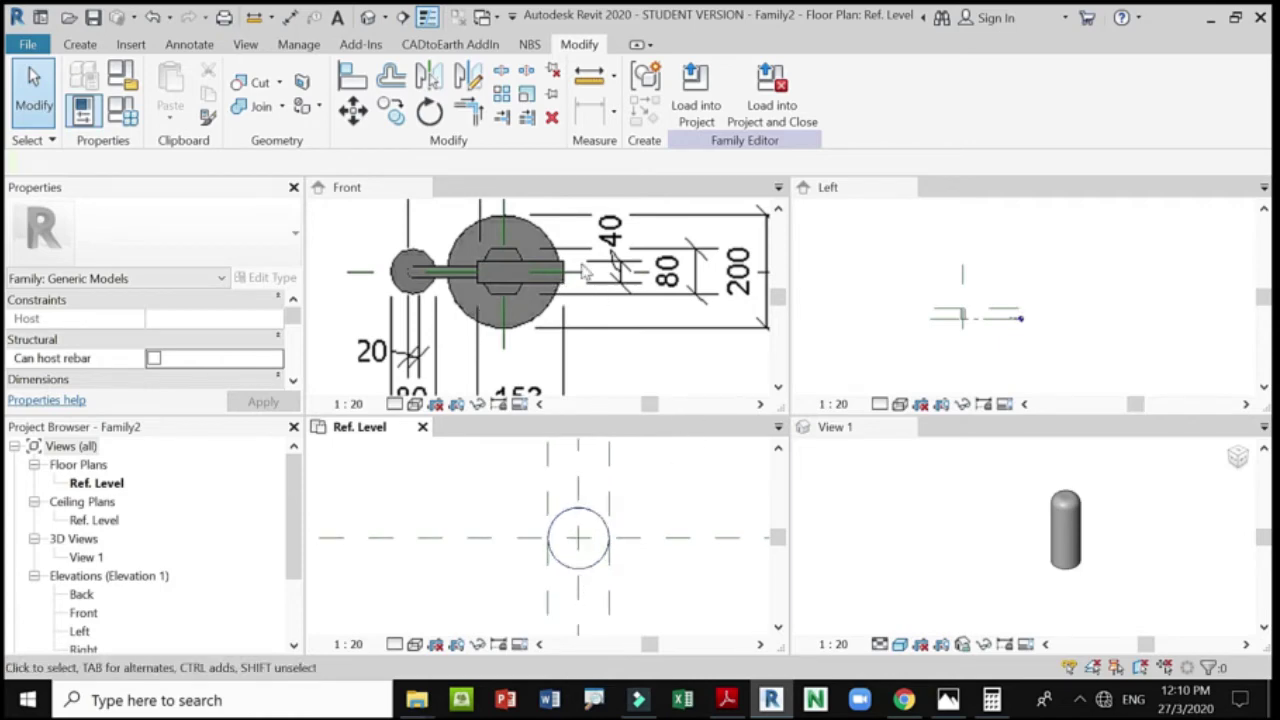
scroll(483, 330, down, 2)
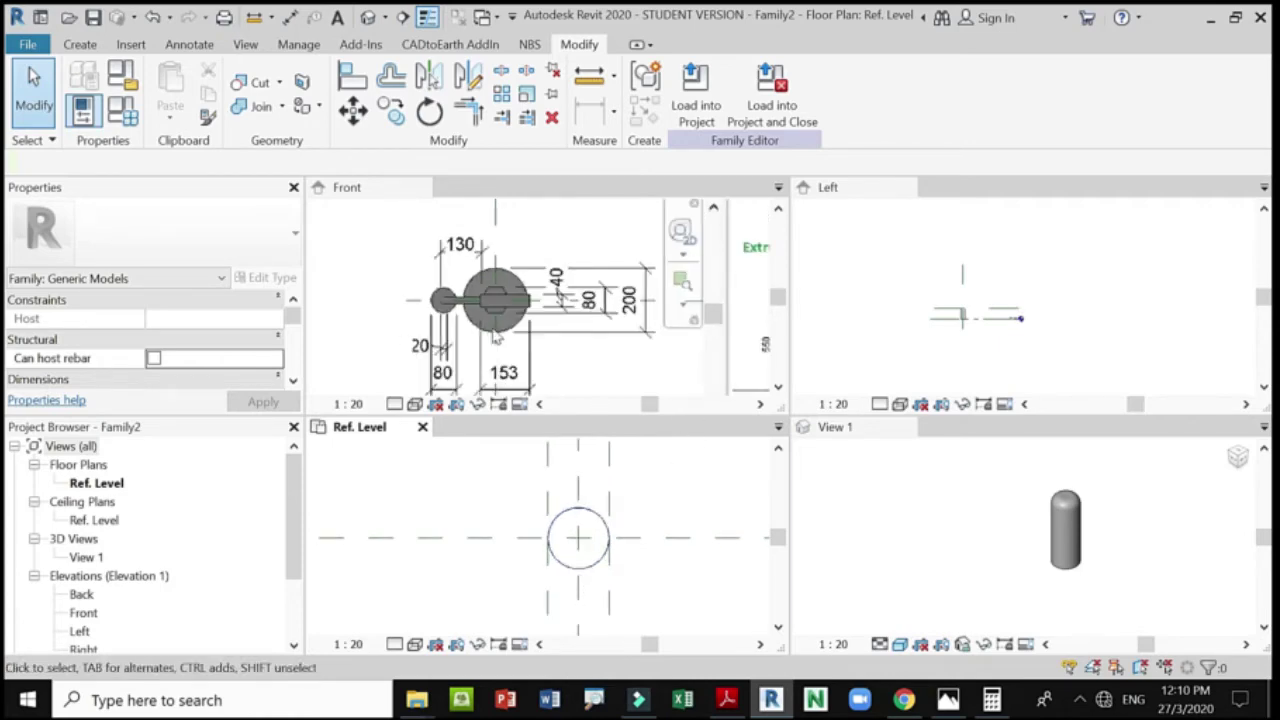
scroll(510, 372, up, 1)
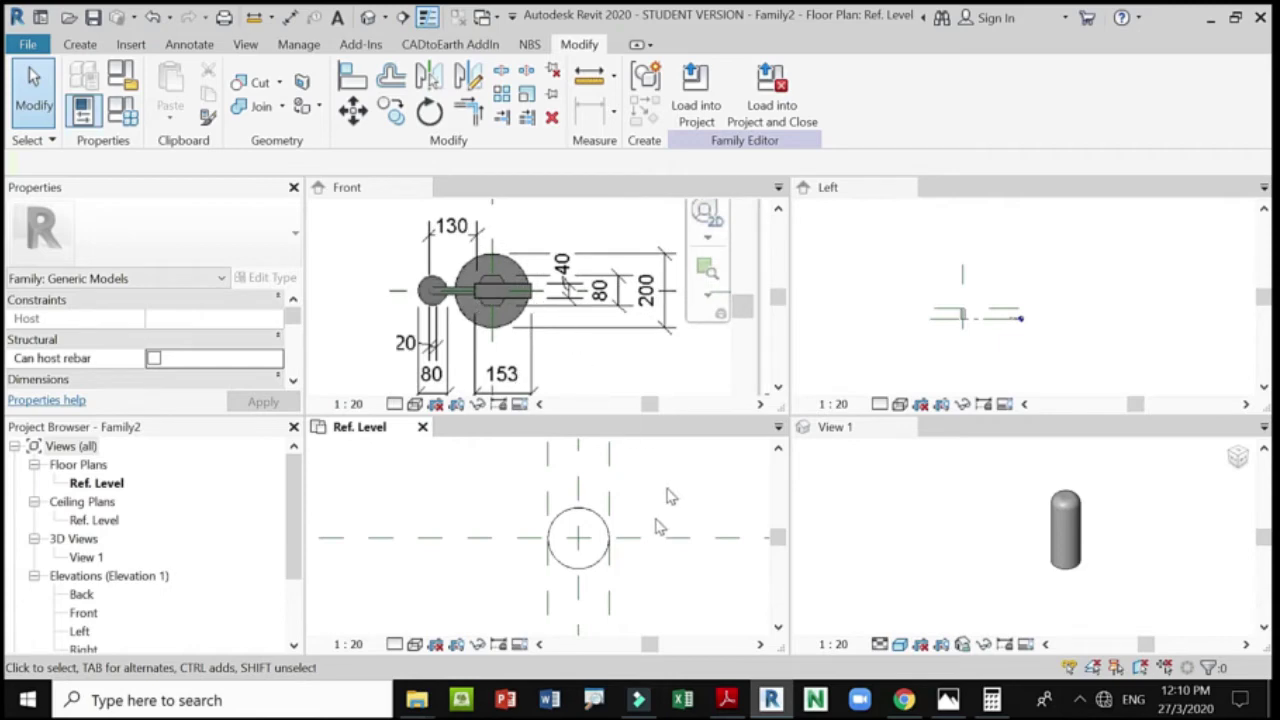
scroll(651, 563, up, 1)
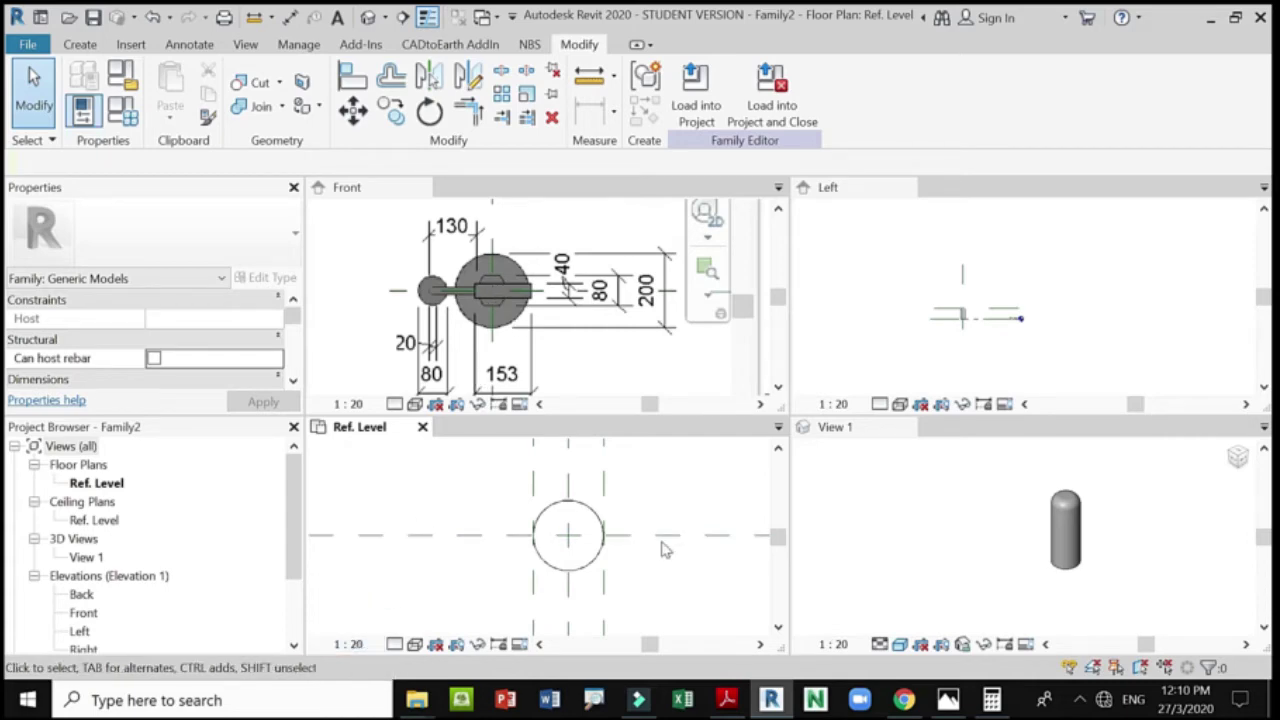
Start a Blend and set its work plane to Reference Plane : Top.
click(78, 44)
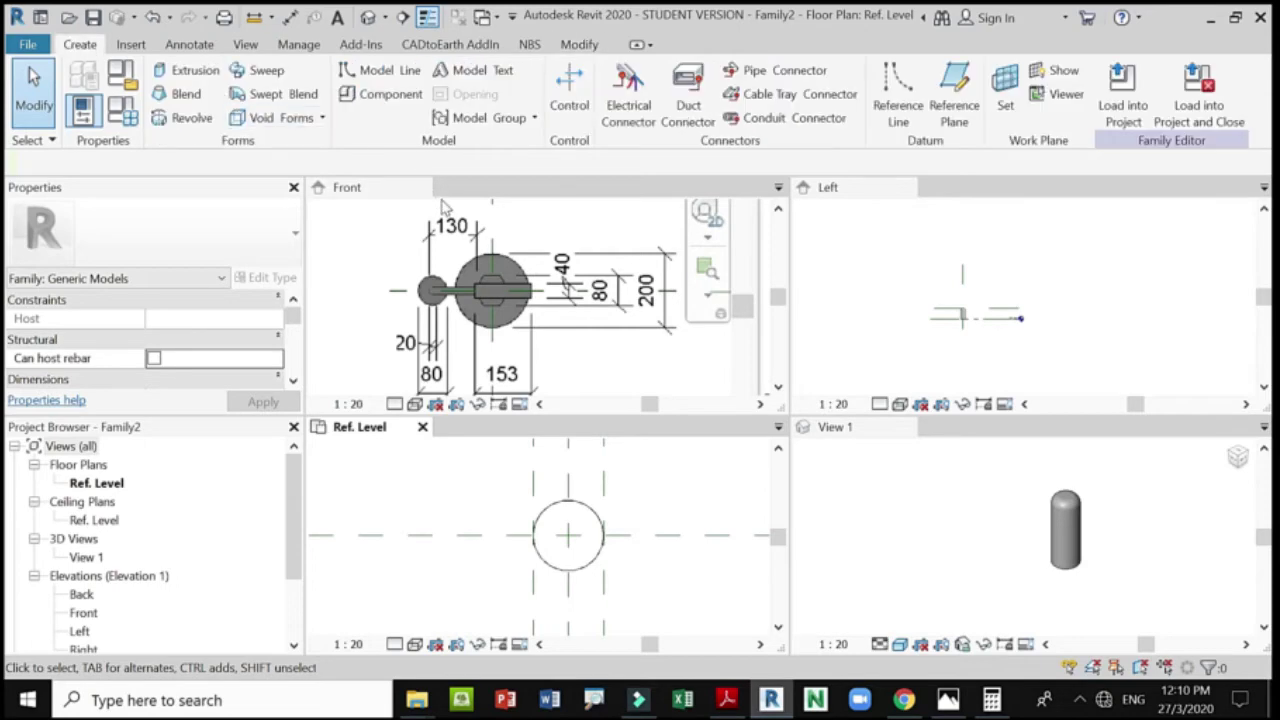
click(185, 93)
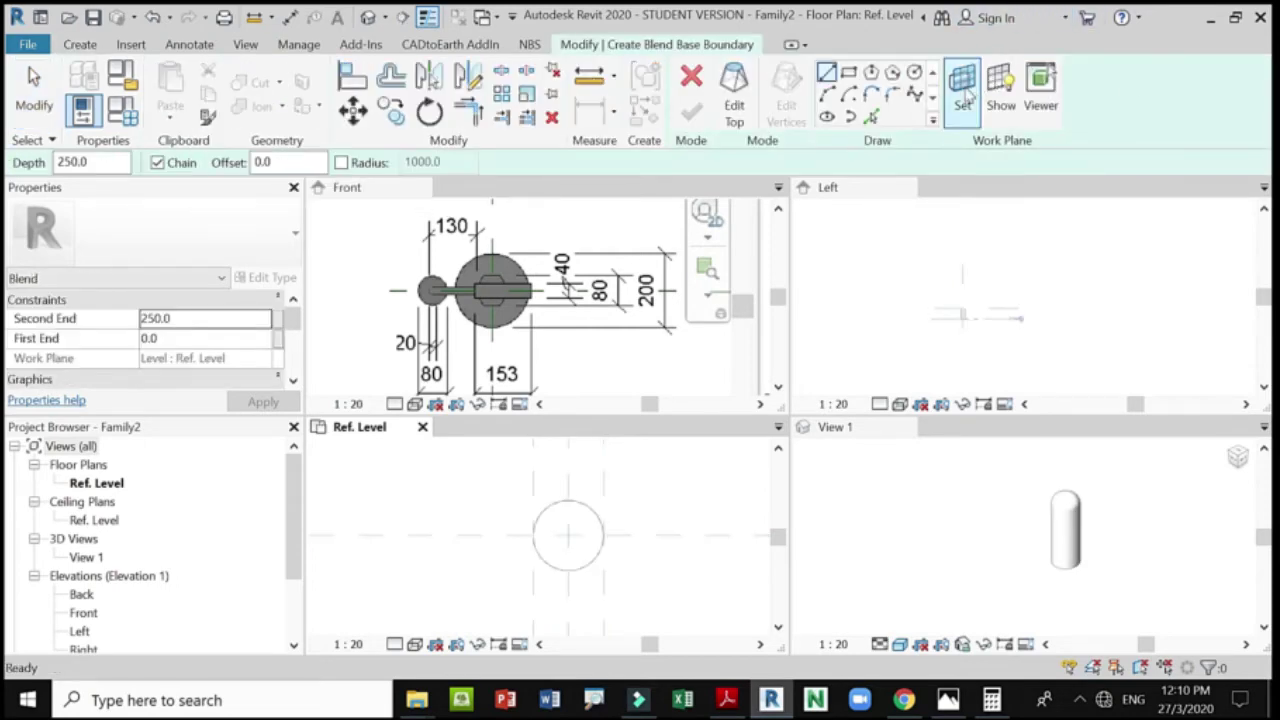
click(963, 92)
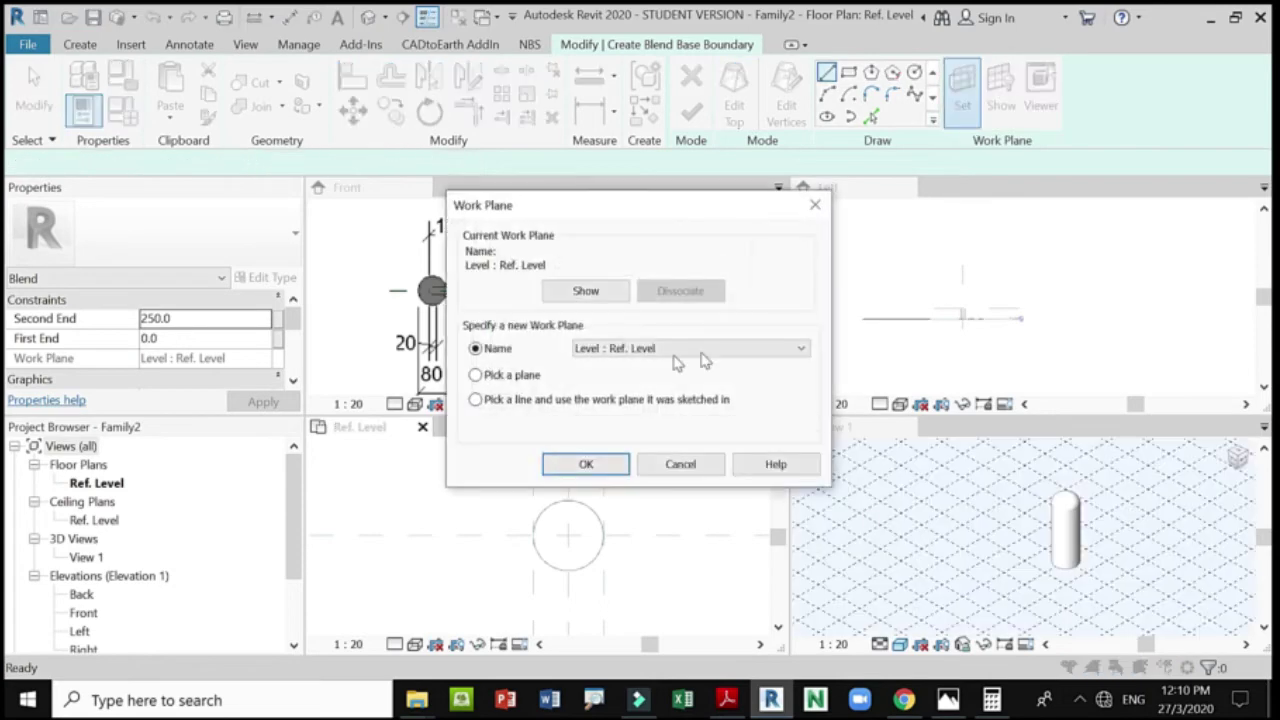
click(665, 348)
click(659, 403)
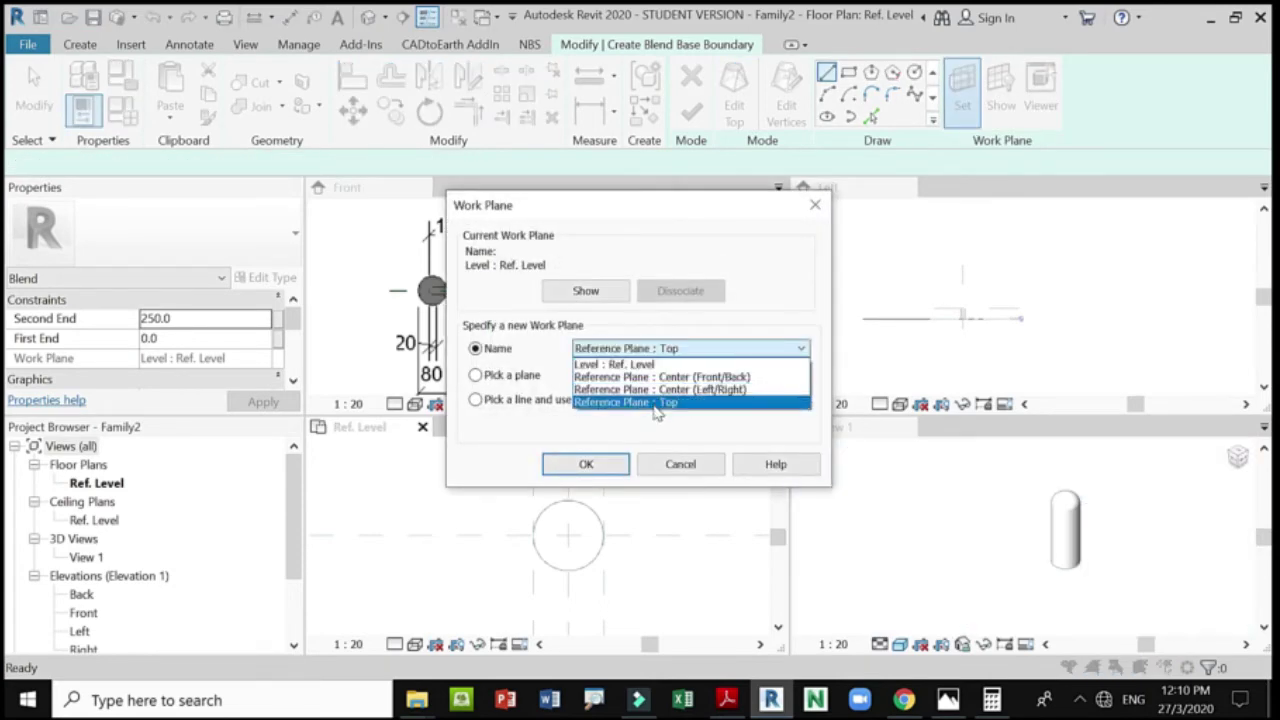
click(659, 403)
click(586, 465)
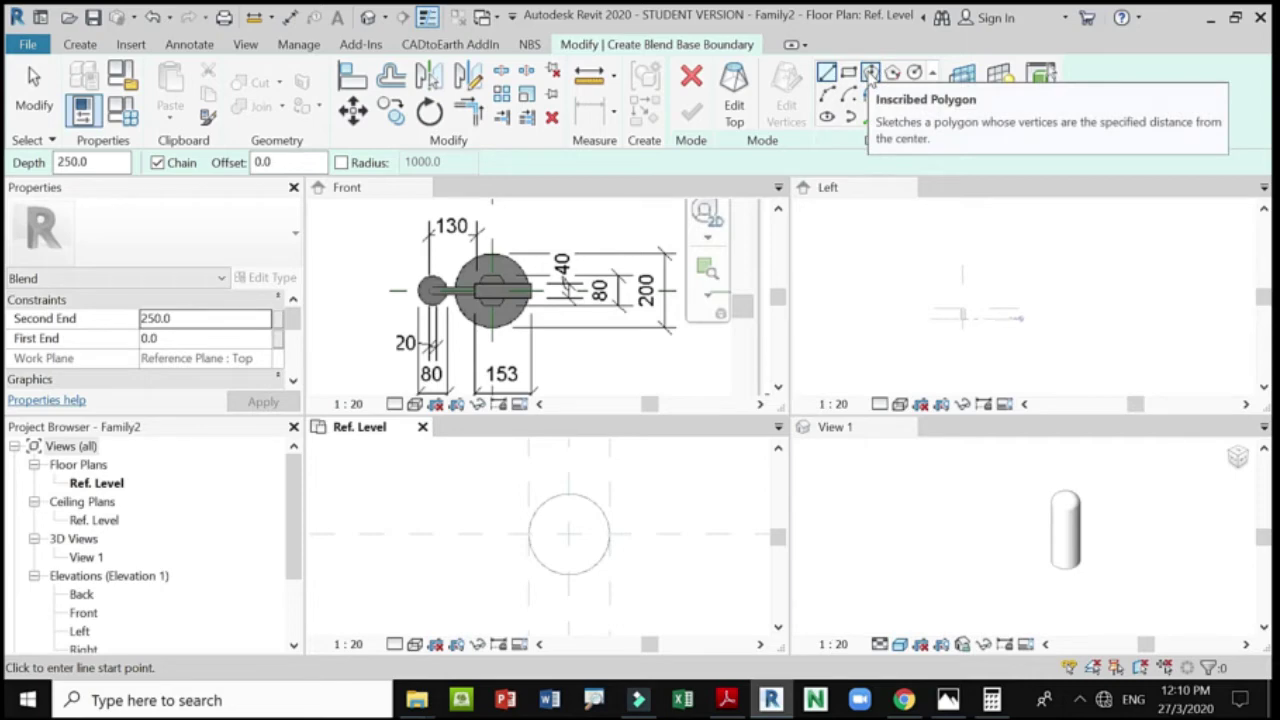
Set the blend depth to 50 and sketch its base as a six-sided inscribed polygon of radius 40 mm centred on the cylinder.
click(870, 76)
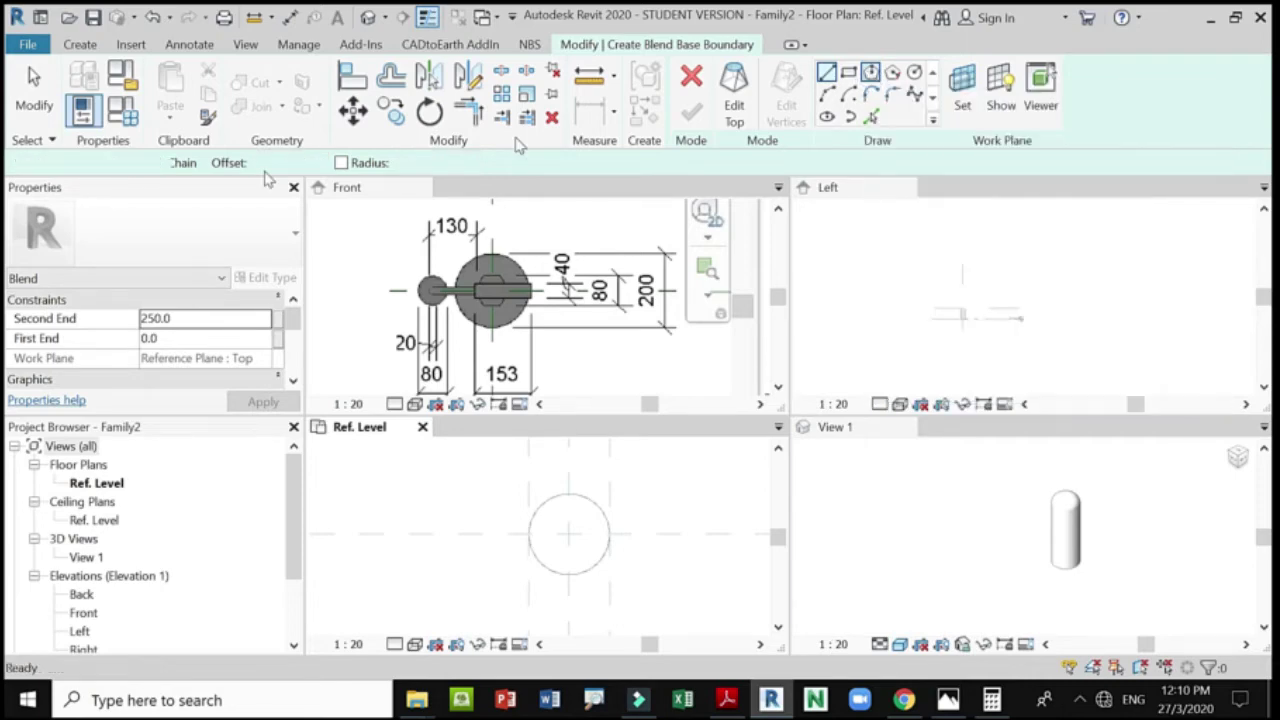
scroll(565, 305, down, 3)
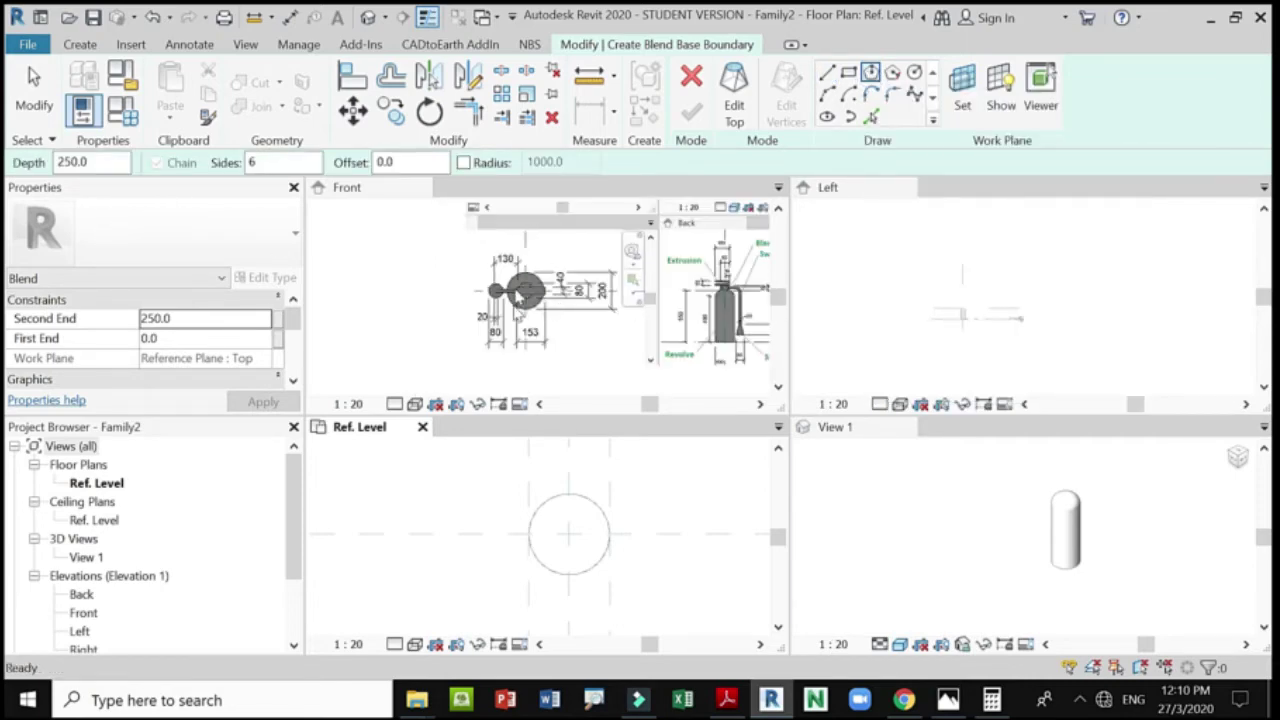
scroll(565, 310, up, 3)
scroll(560, 305, down, 5)
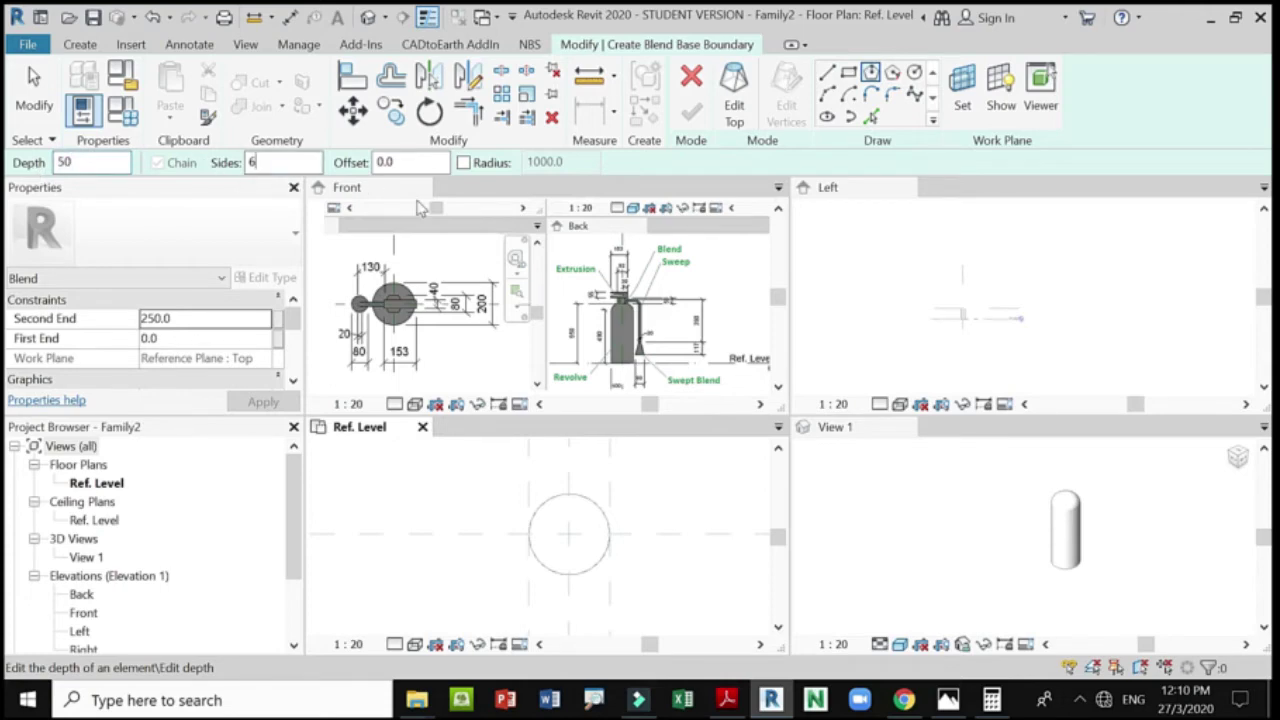
scroll(599, 547, up, 5)
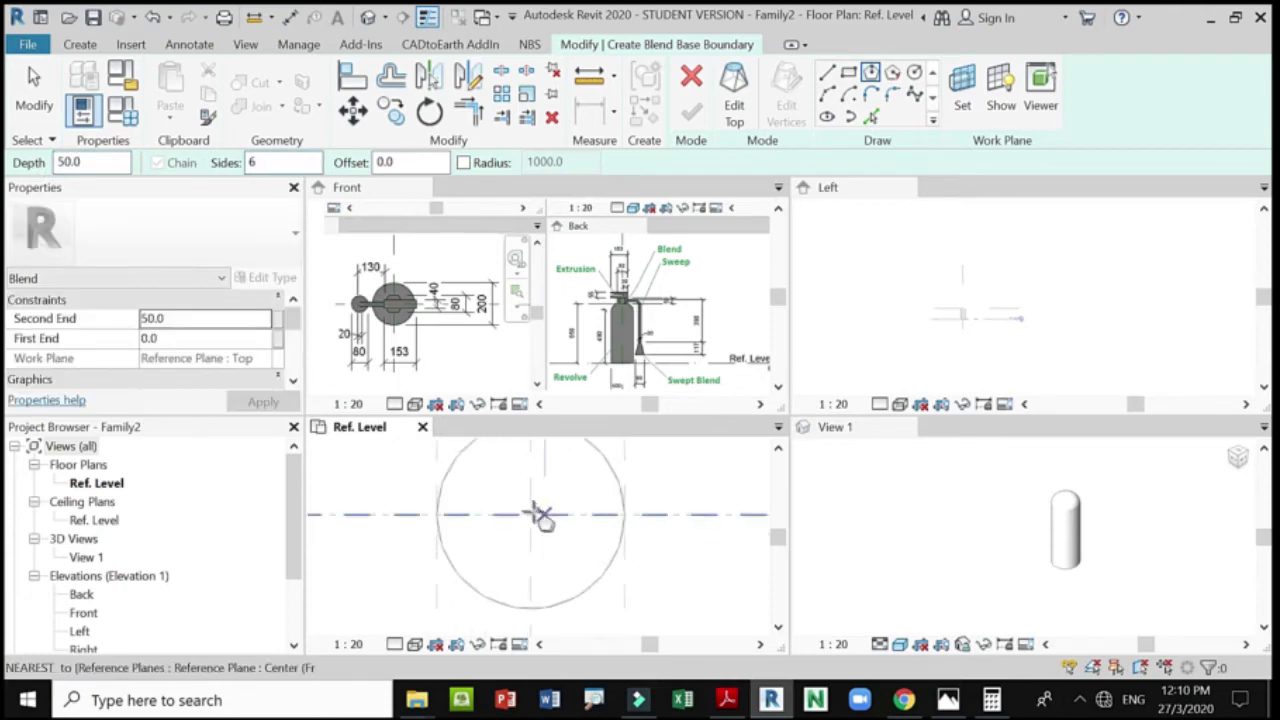
click(531, 515)
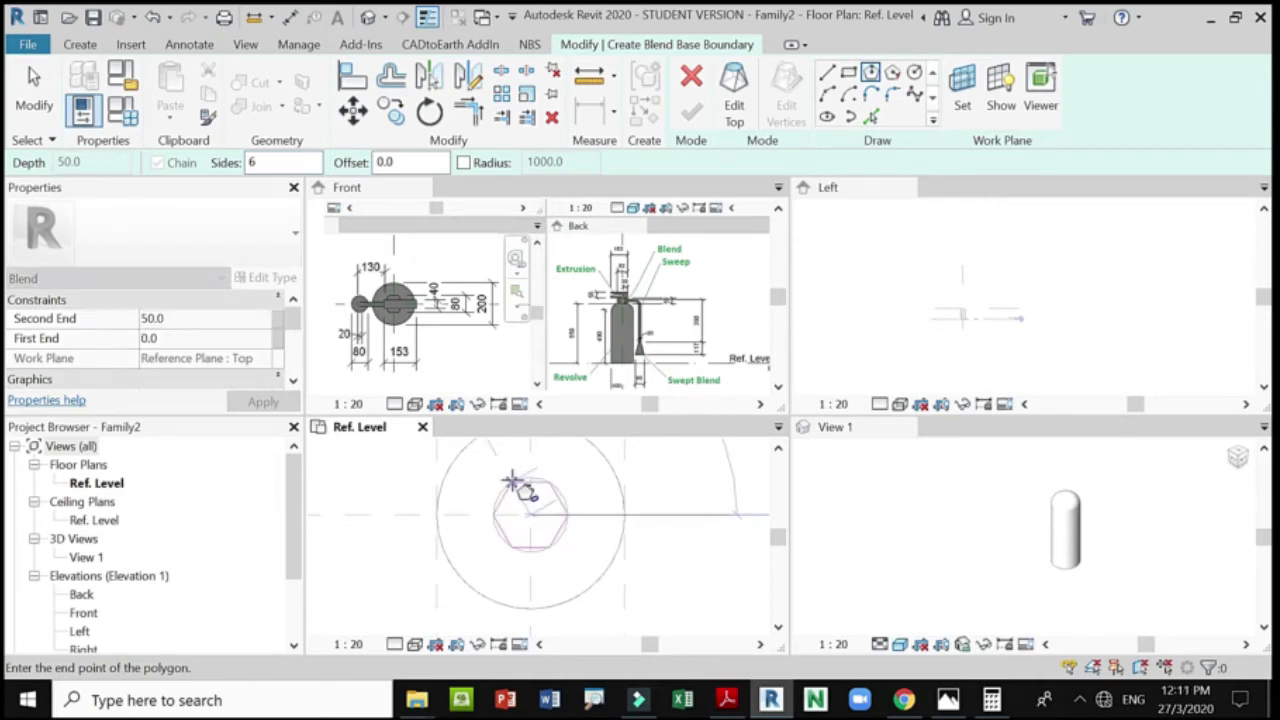
text(40)
key(Return)
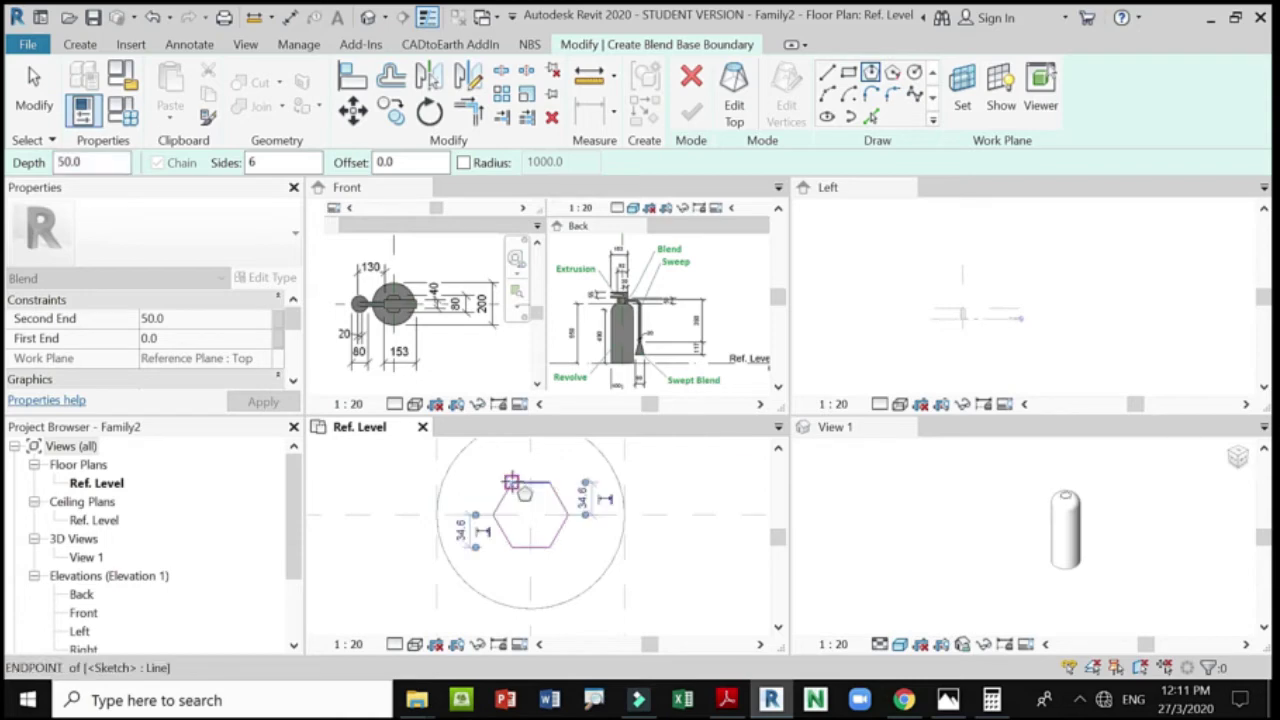
key(Escape)
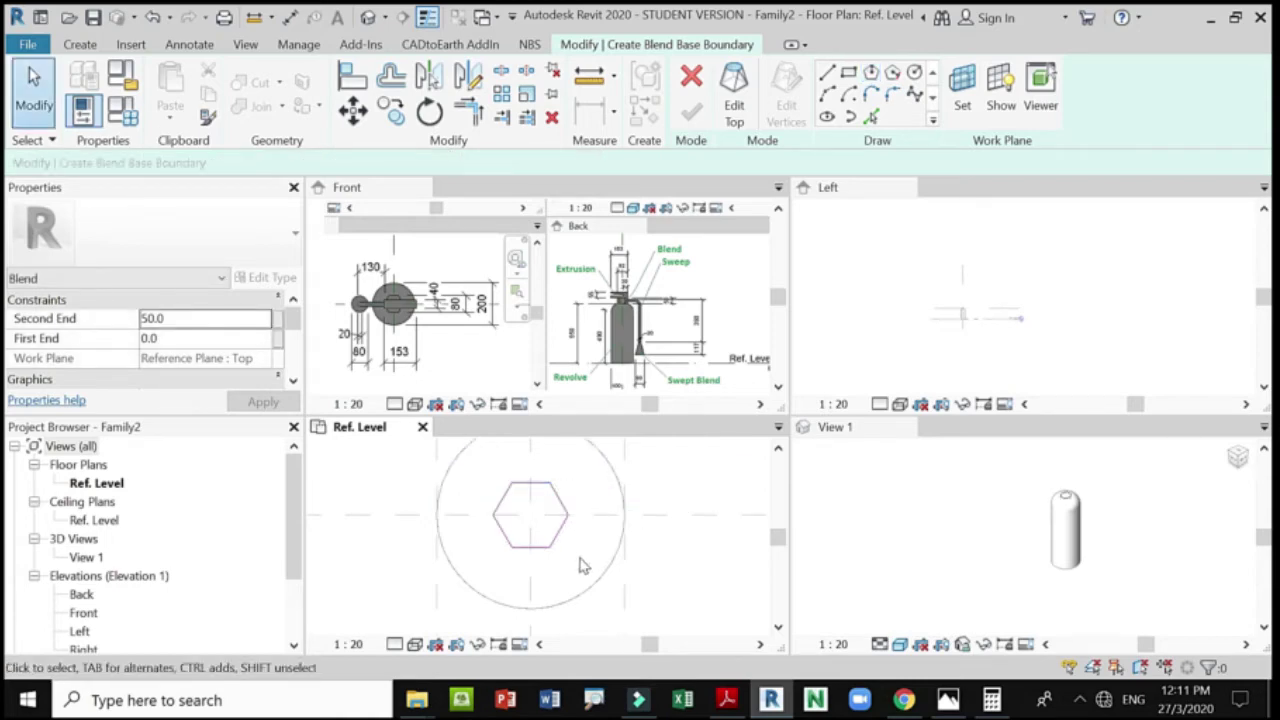
Switch to the blend's top boundary, trace the base hexagon by picking its edges, and try to finish the blend.
scroll(576, 563, down, 1)
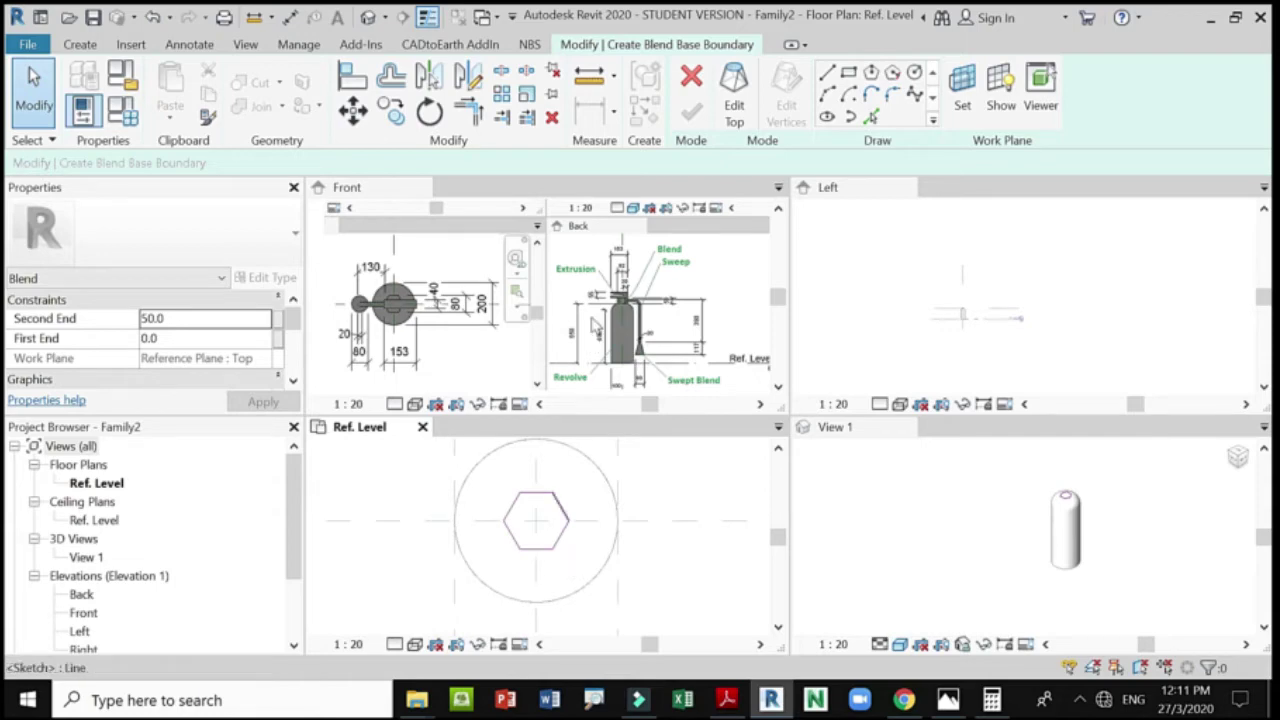
scroll(613, 307, up, 5)
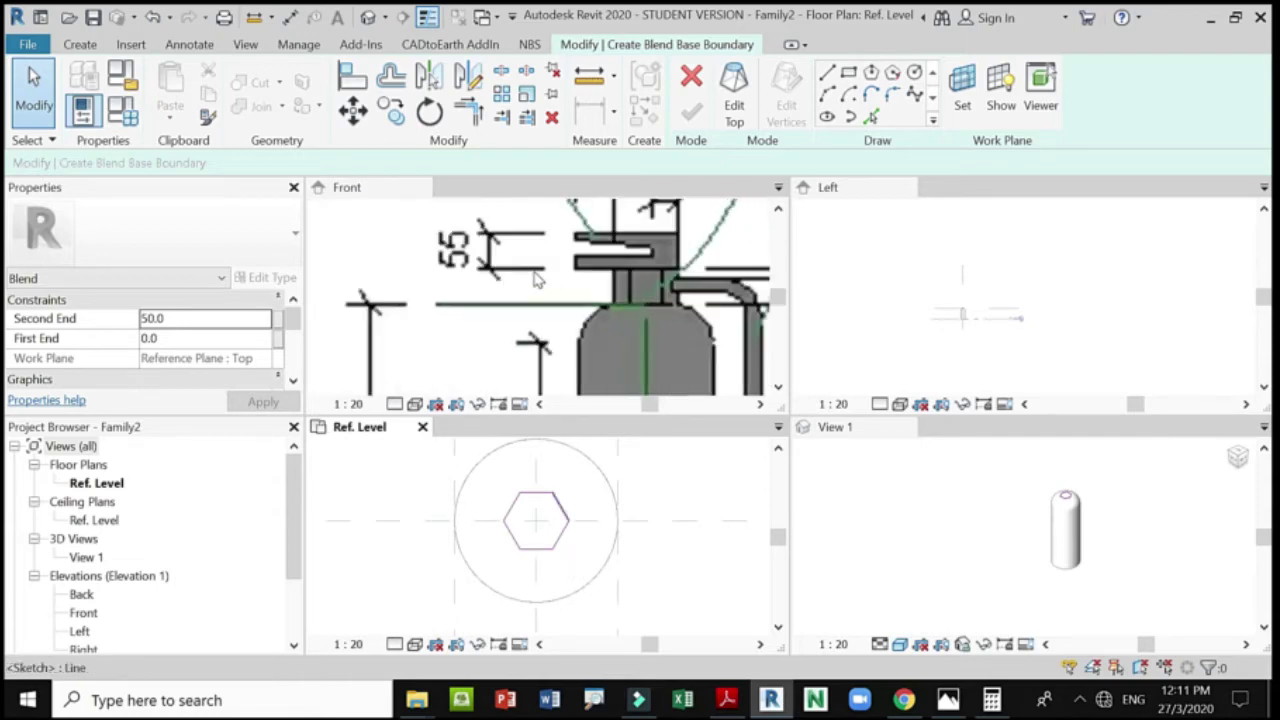
scroll(652, 293, up, 1)
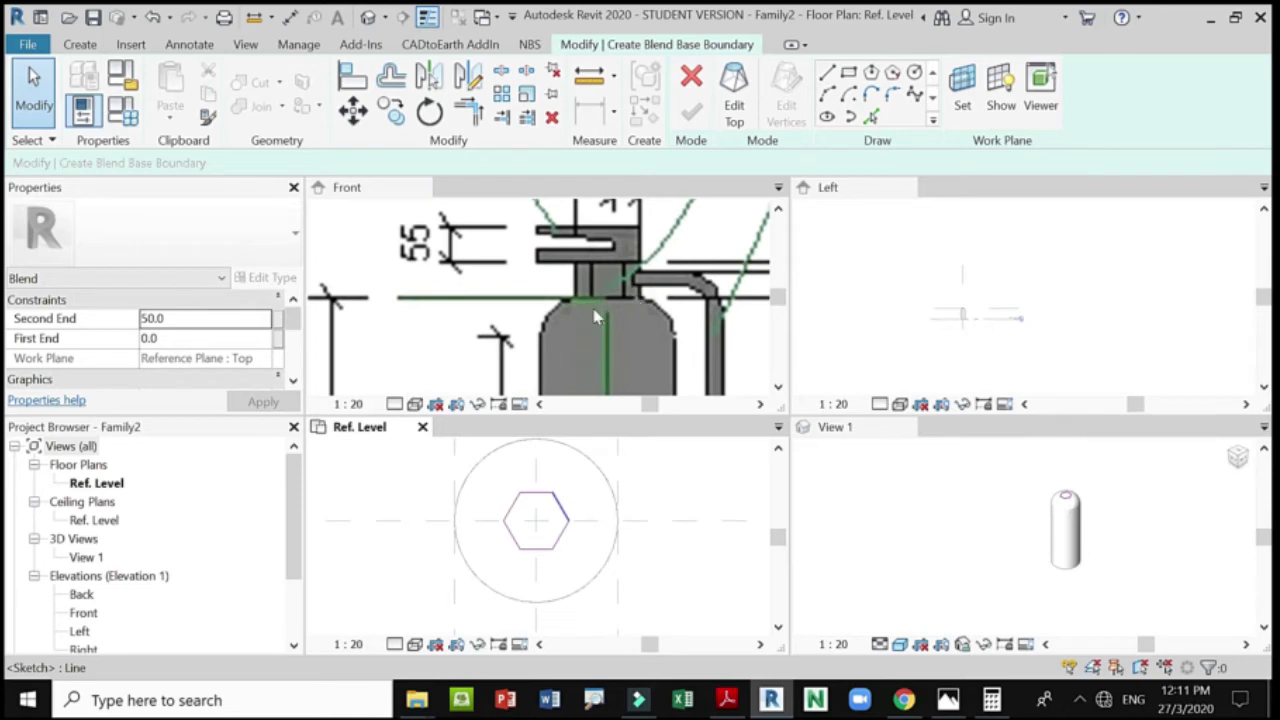
scroll(595, 318, down, 1)
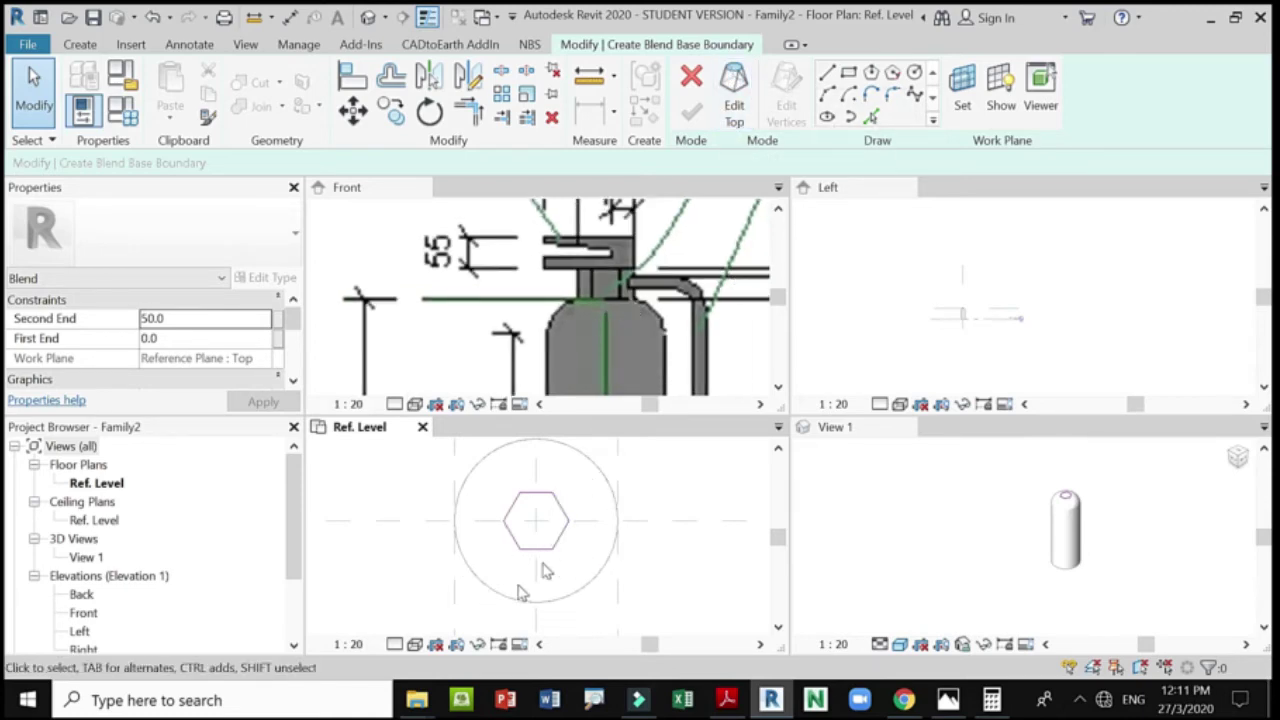
click(738, 95)
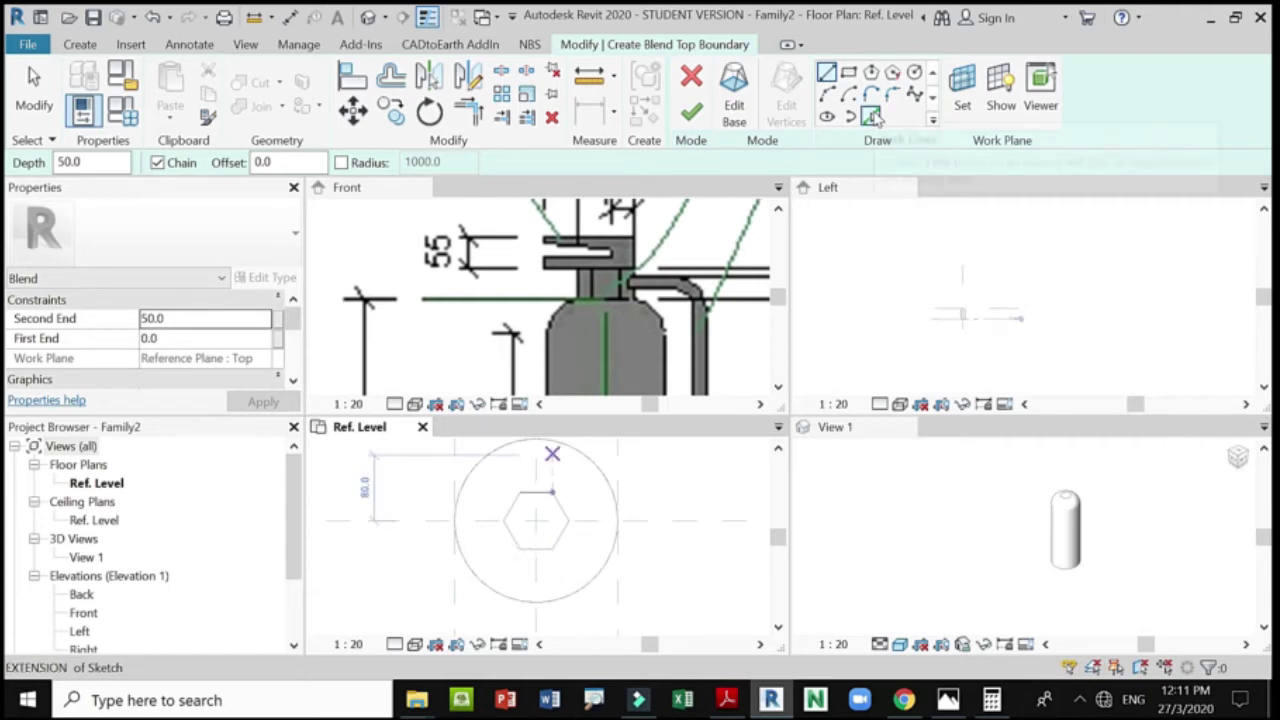
click(871, 116)
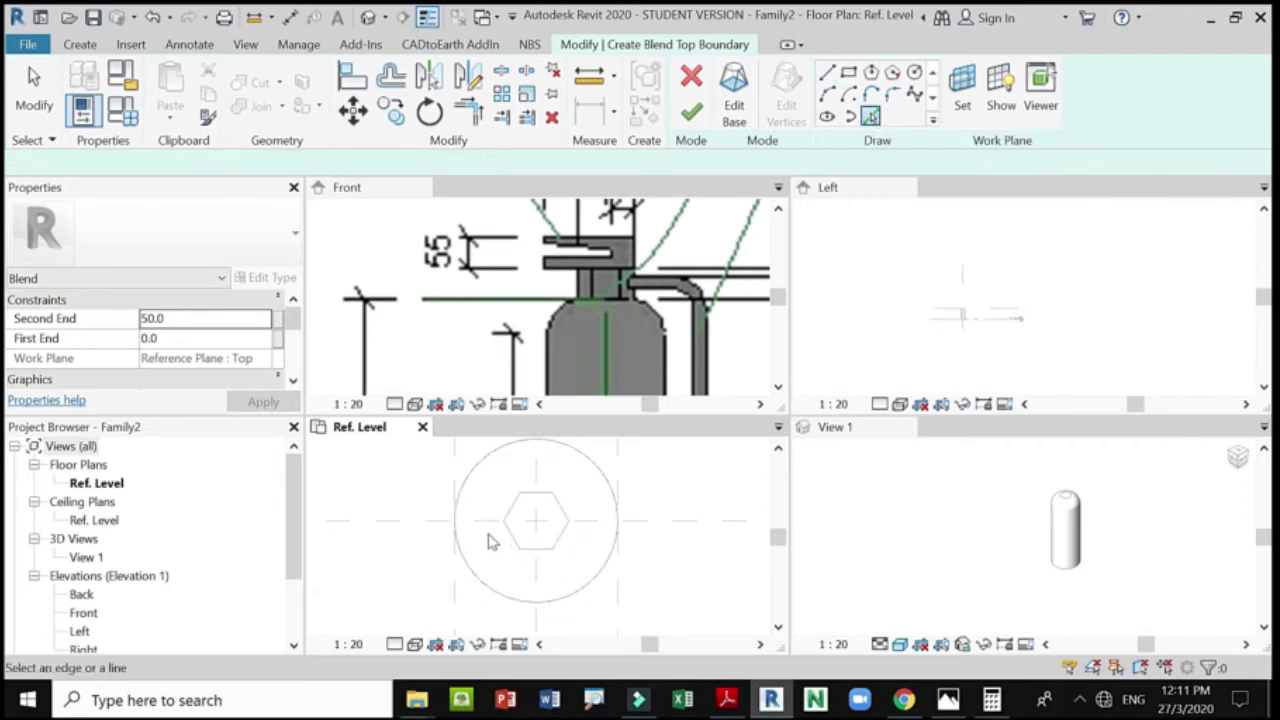
click(540, 500)
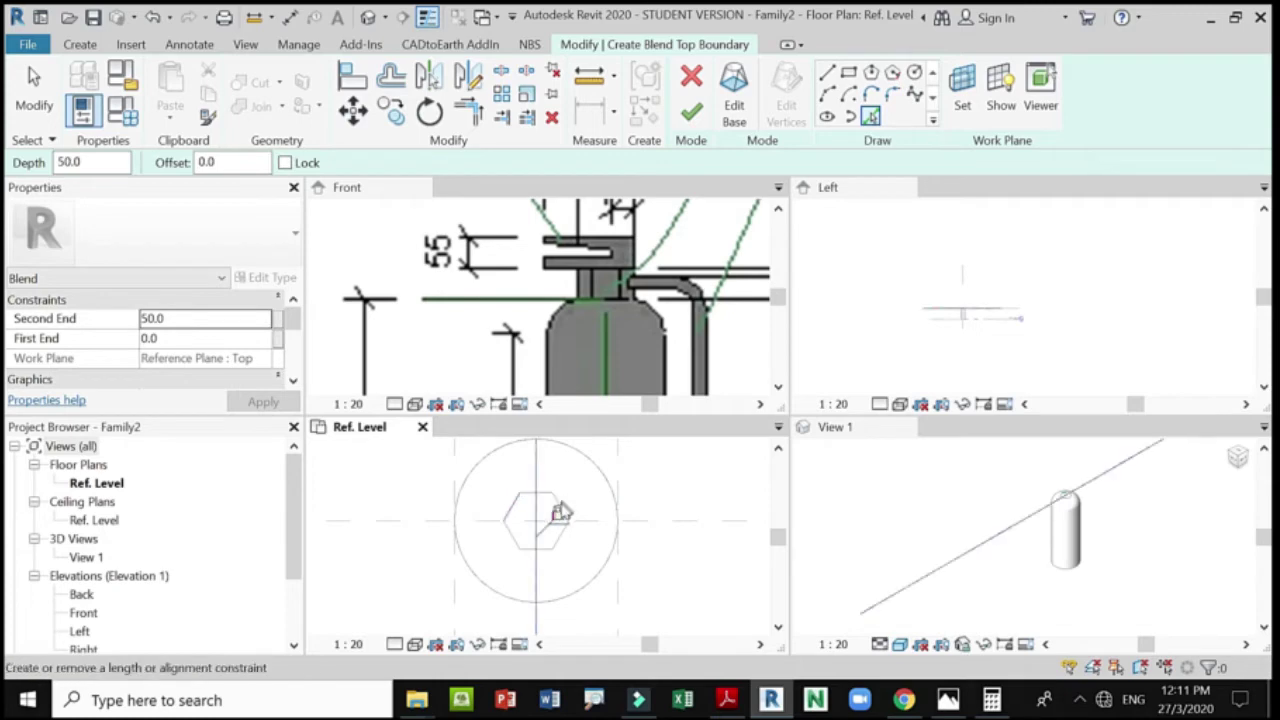
click(559, 535)
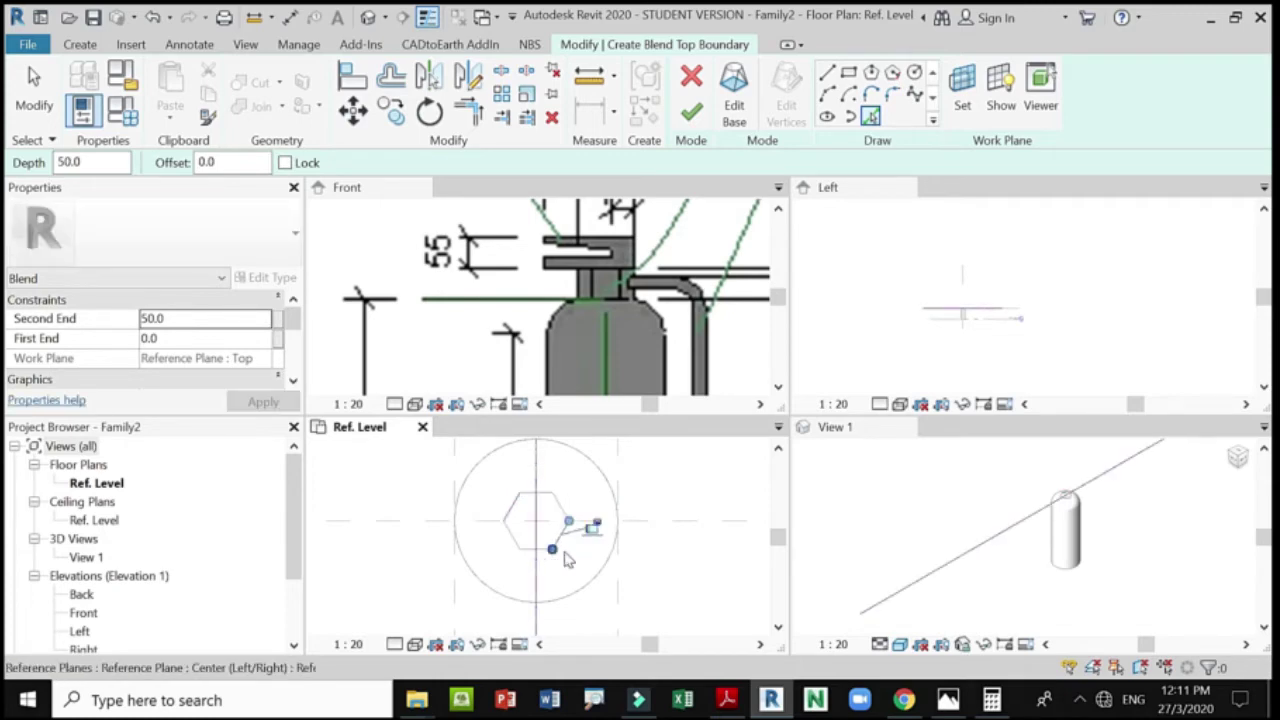
scroll(535, 557, up, 2)
key(ctrl+z)
click(585, 480)
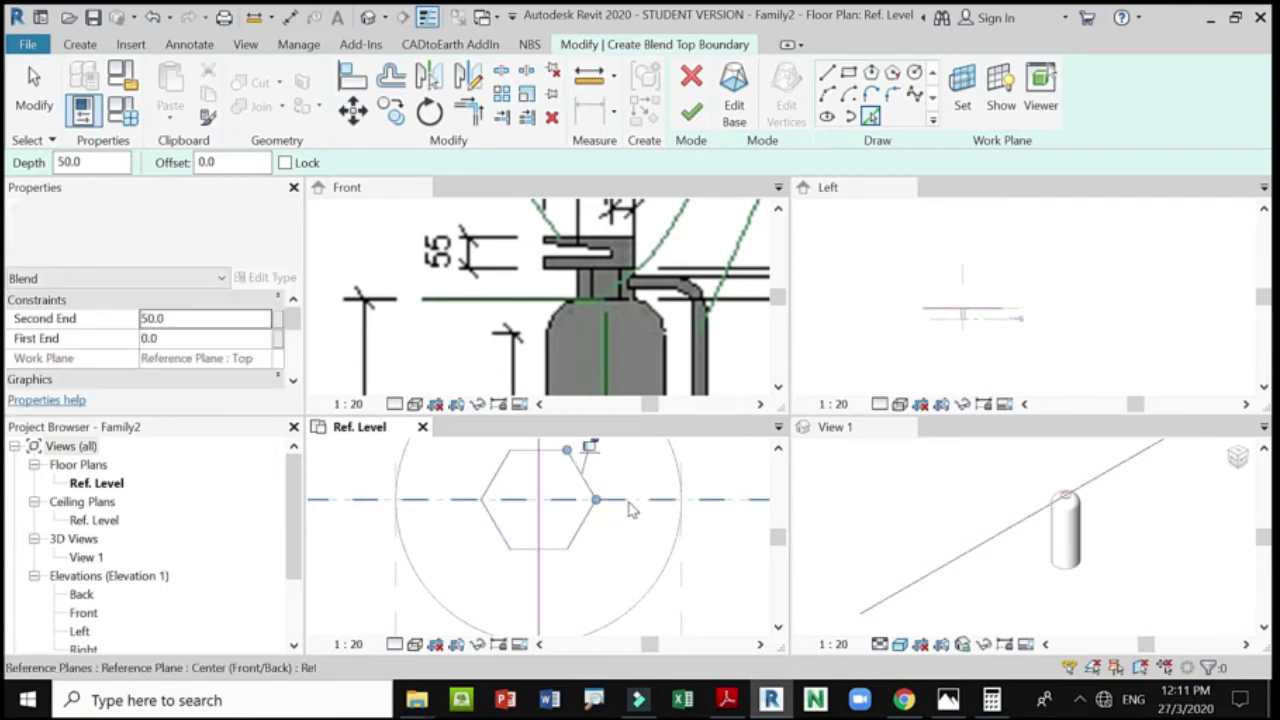
click(692, 113)
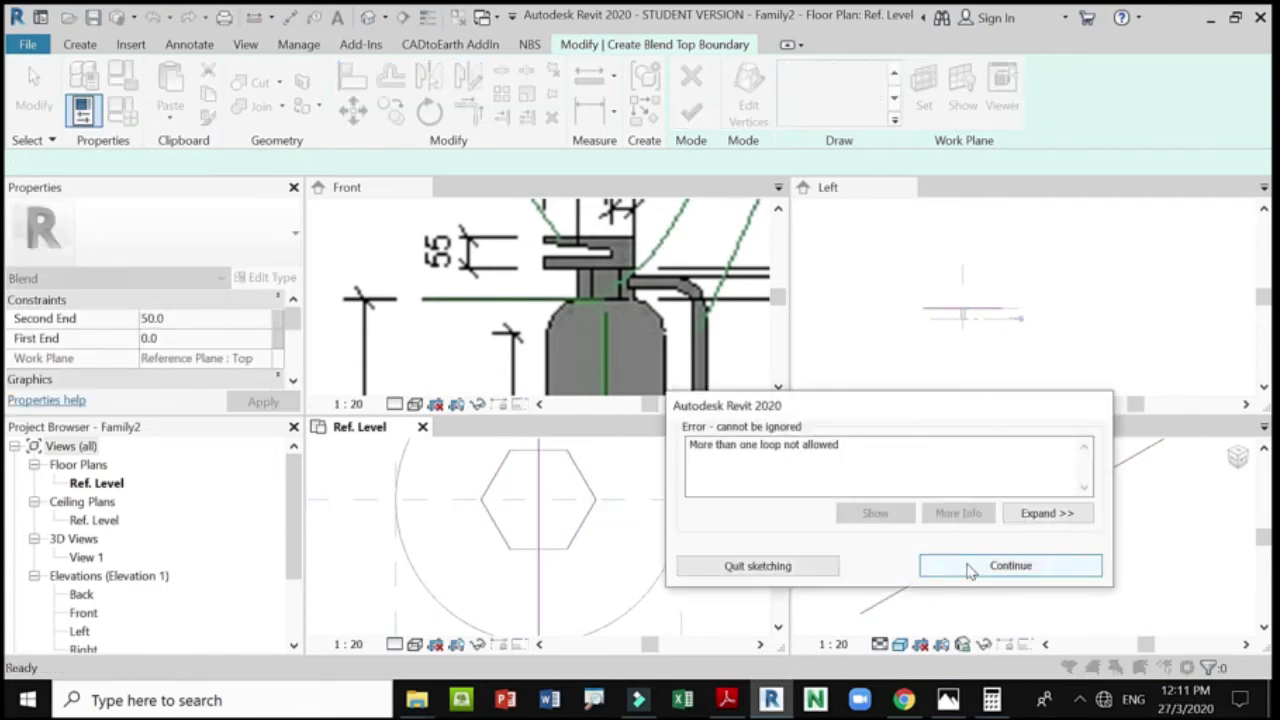
click(982, 567)
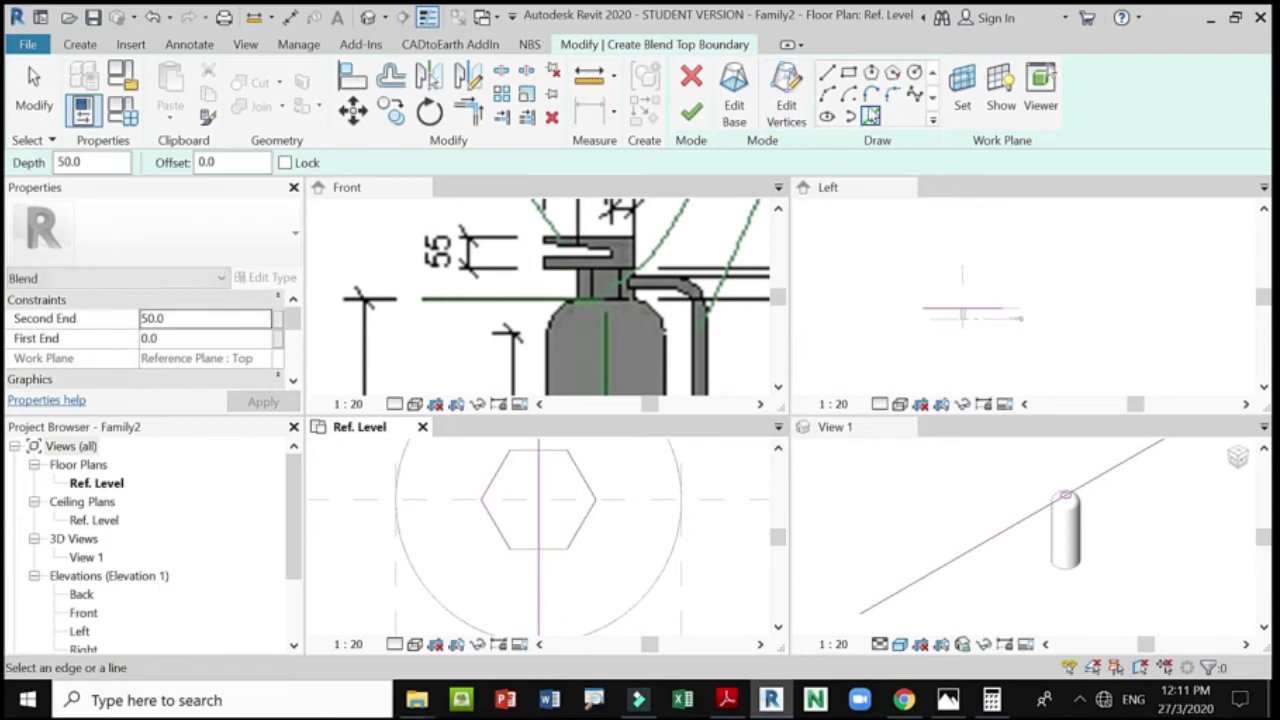
Draw the hexagon's missing lower horizontal edge as a 40 mm line in the top boundary and try to finish the blend.
click(826, 74)
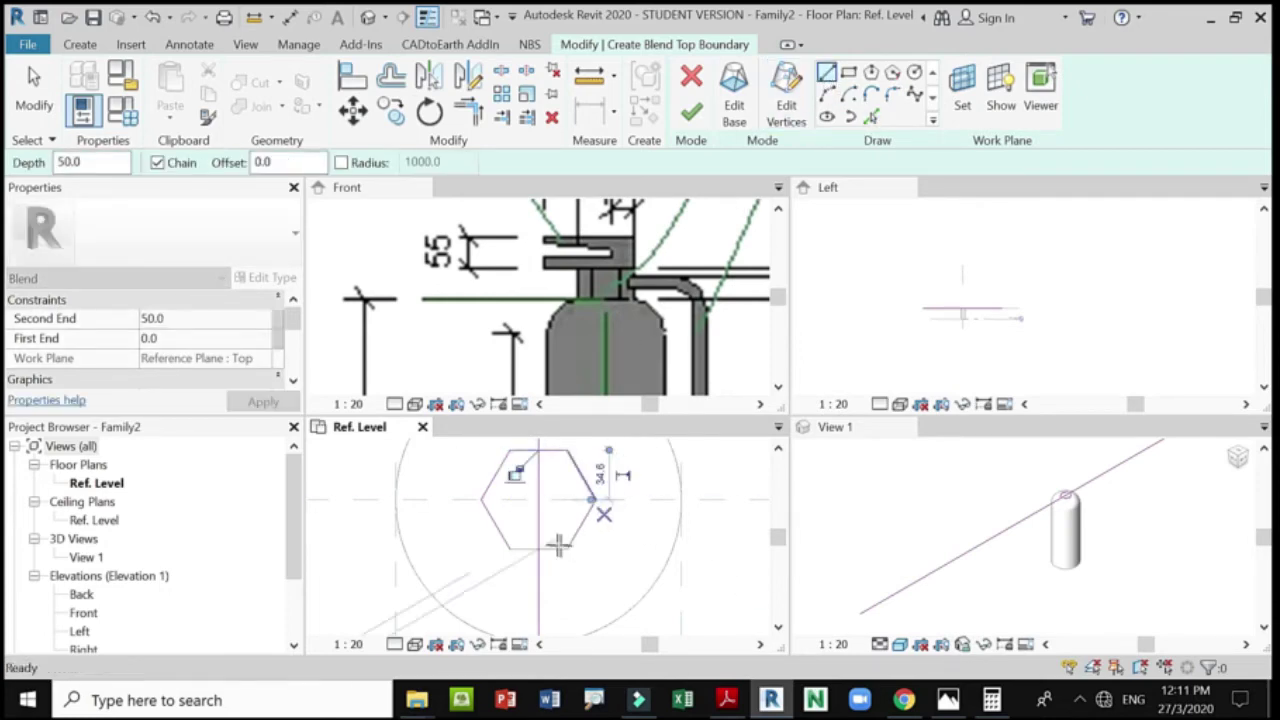
click(509, 549)
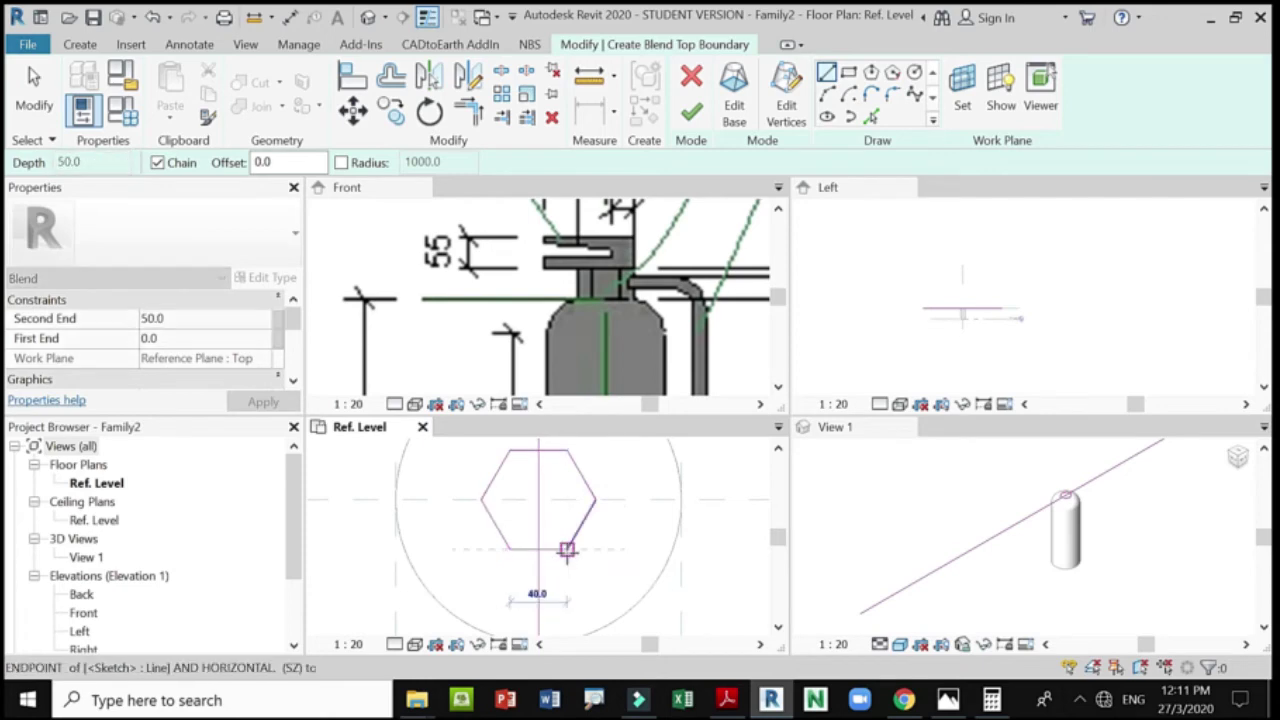
scroll(580, 543, down, 3)
key(Escape)
key(Escape)
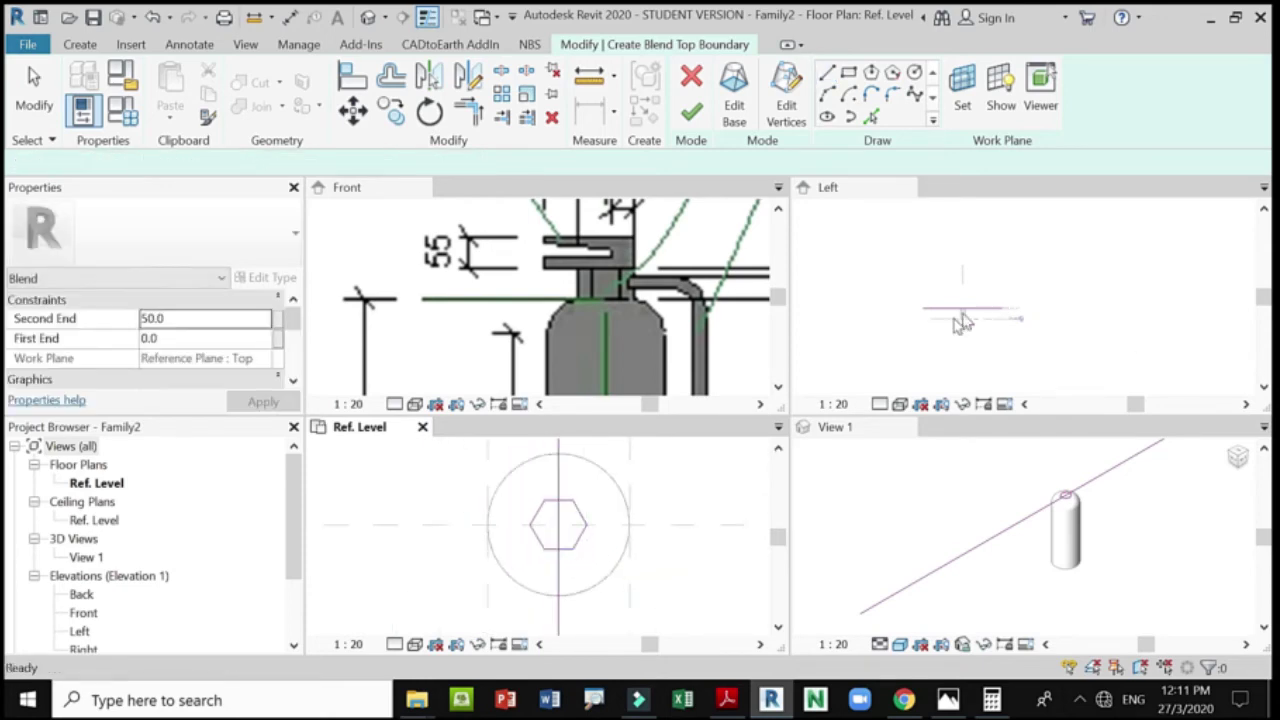
click(691, 111)
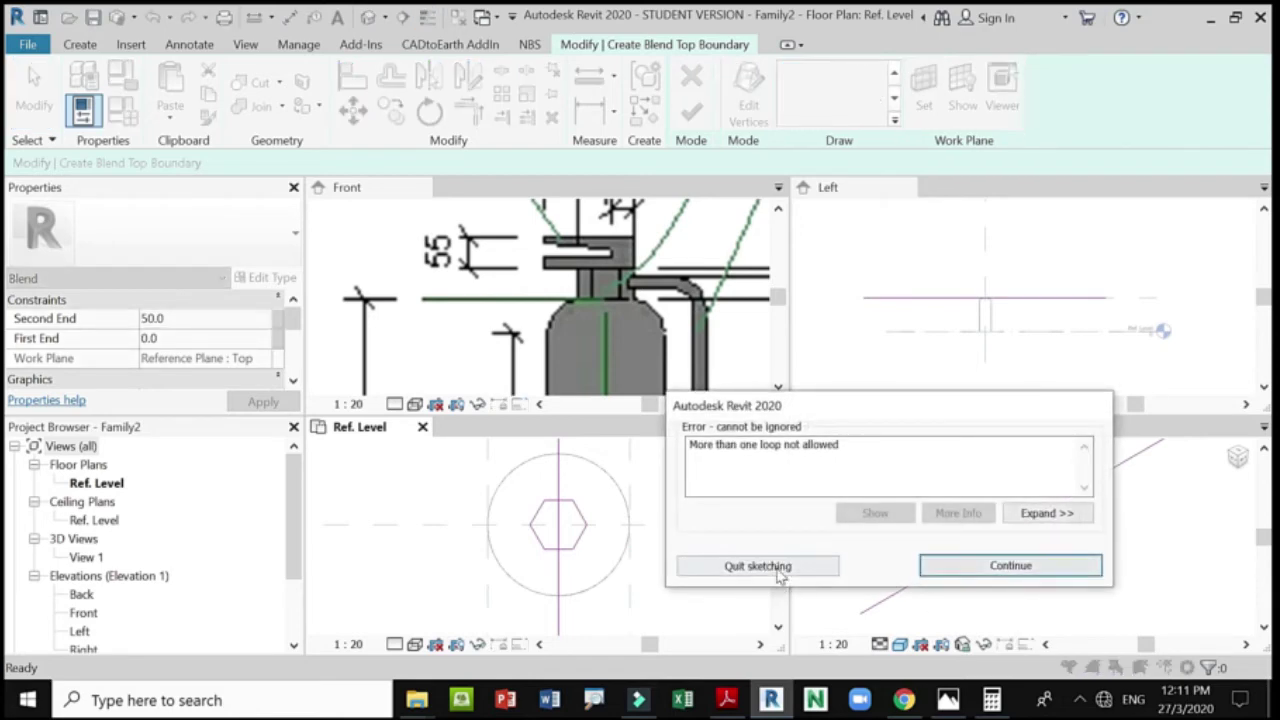
click(1005, 567)
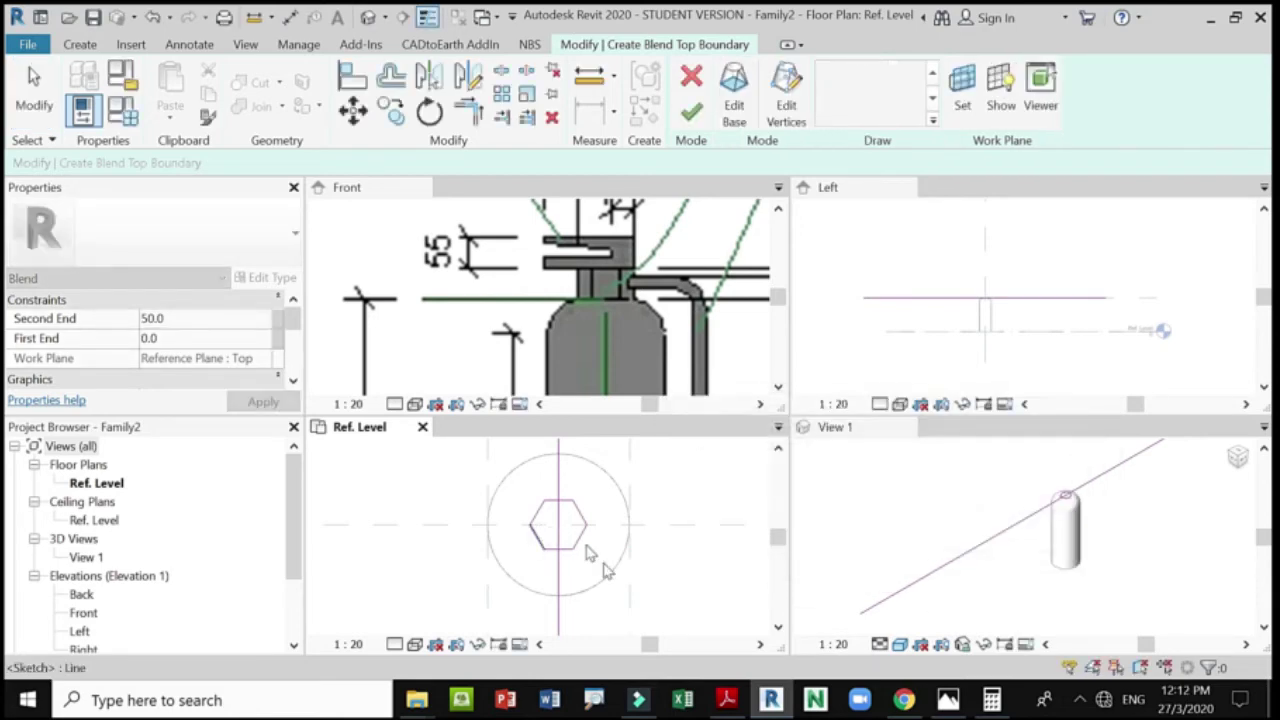
Delete the stray vertical line through the hexagon's centre from the top boundary and finish the blend.
scroll(565, 597, down, 2)
click(580, 607)
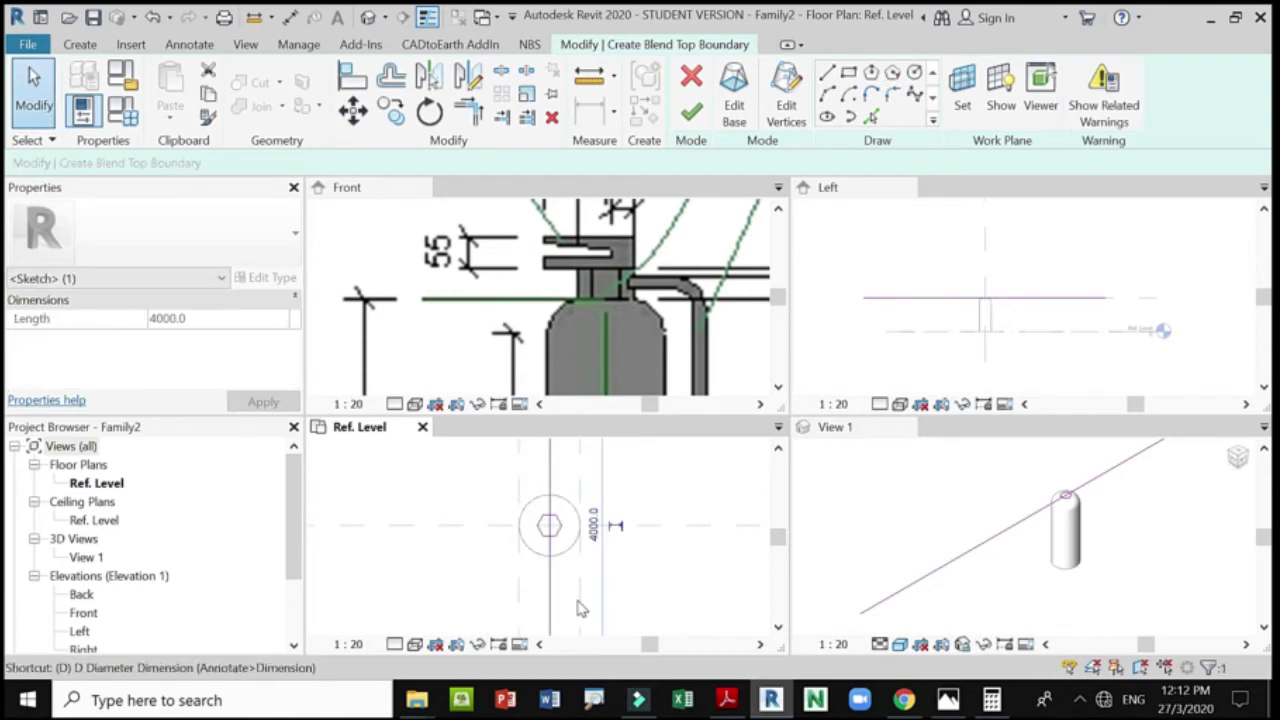
click(600, 508)
click(550, 585)
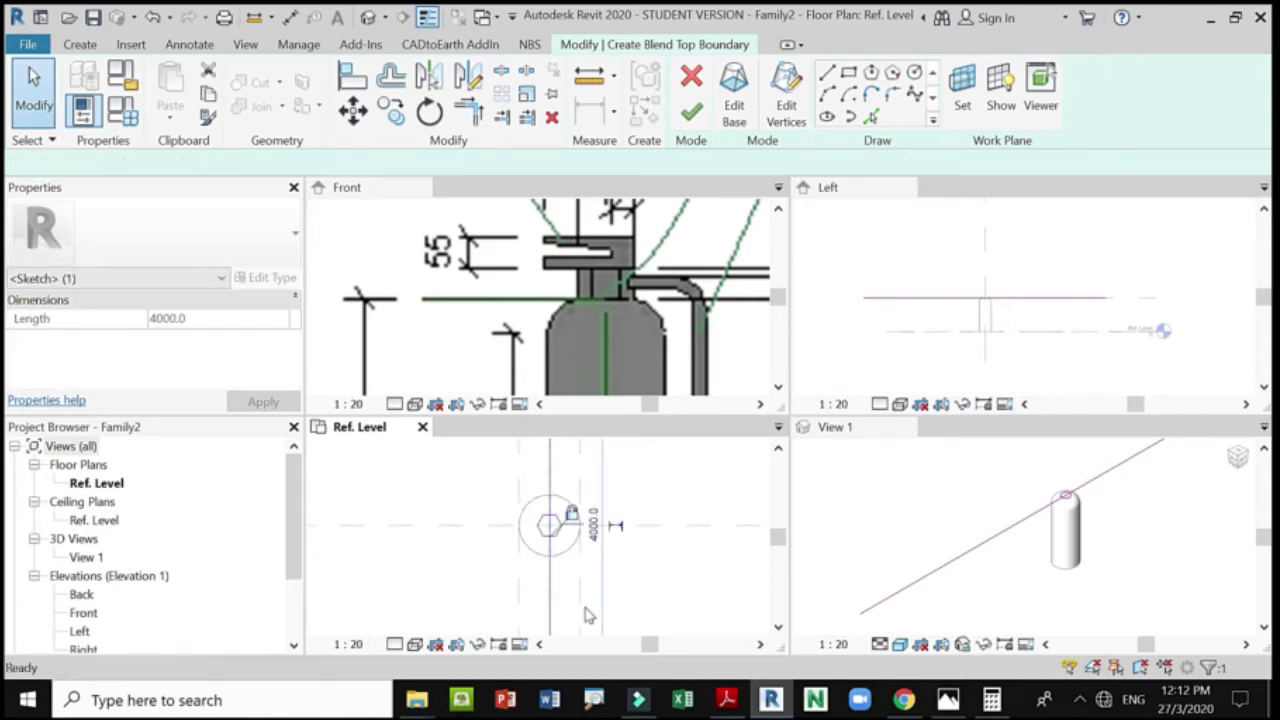
key(Delete)
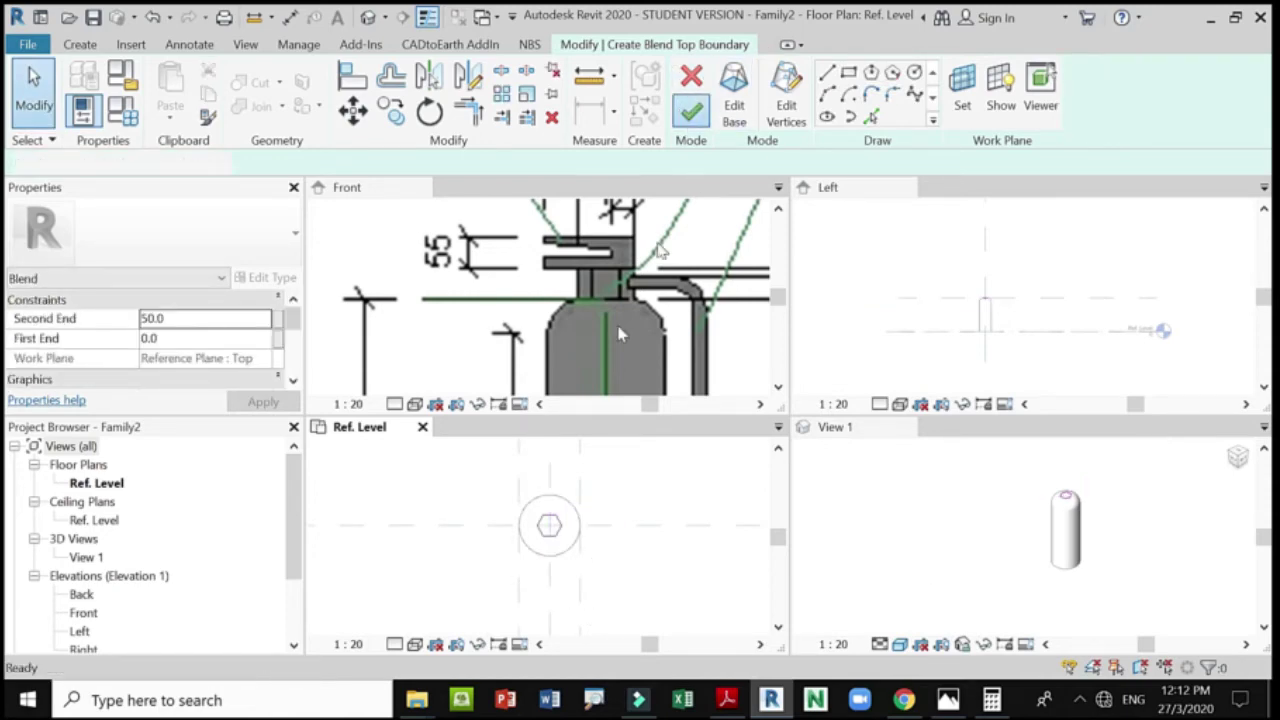
click(691, 112)
Check the hexagonal neck above the cylinder in the Left and Front views, and deselect it.
scroll(994, 329, up, 5)
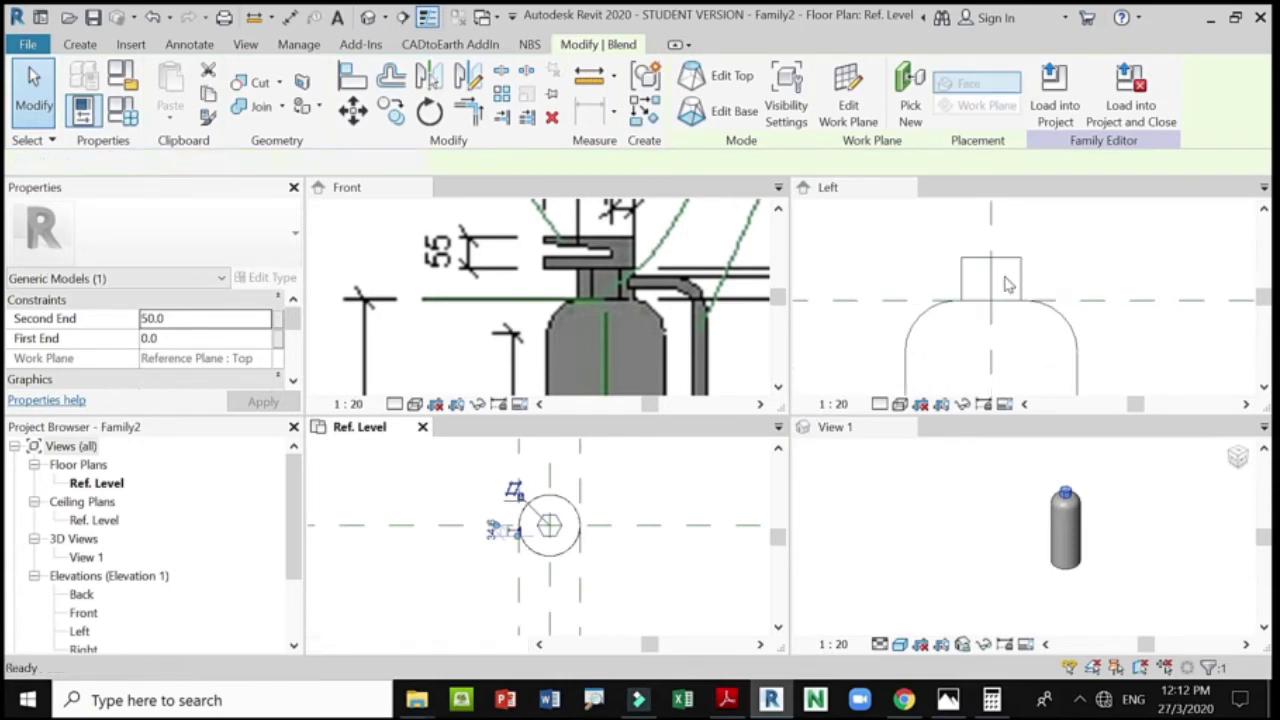
click(1027, 278)
scroll(1043, 288, down, 2)
scroll(914, 289, down, 3)
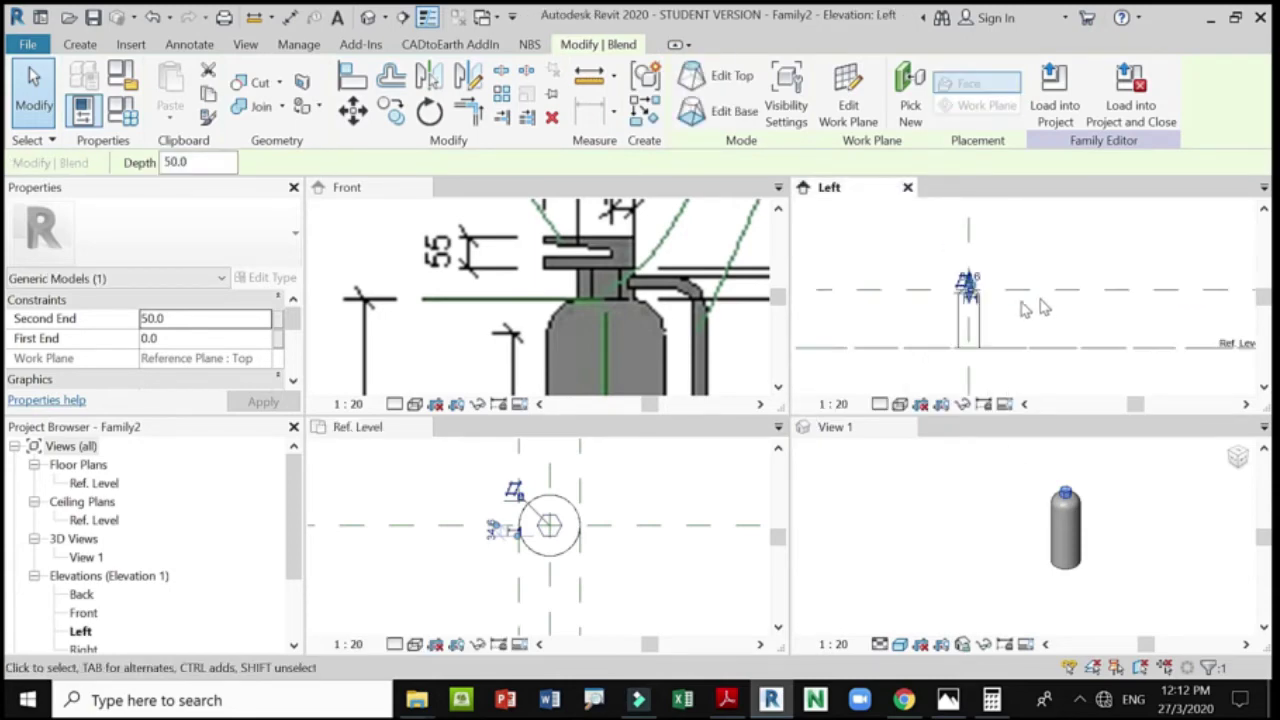
scroll(552, 288, down, 5)
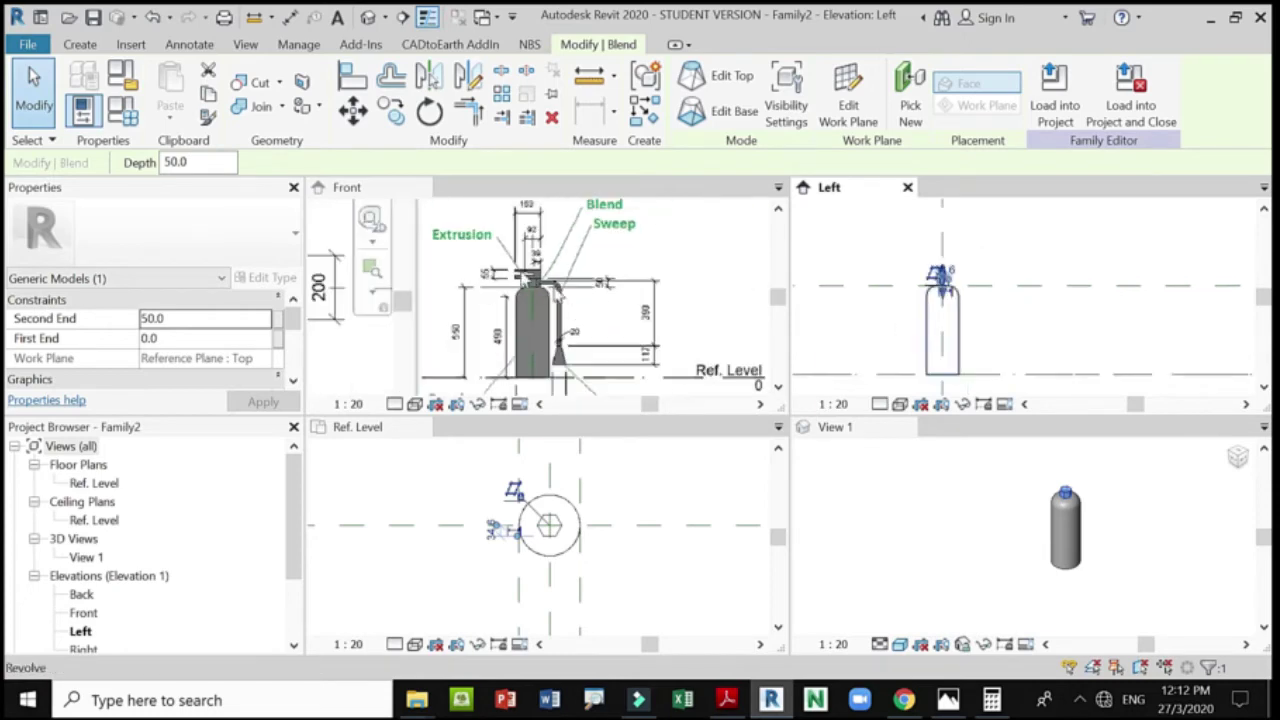
scroll(520, 501, up, 1)
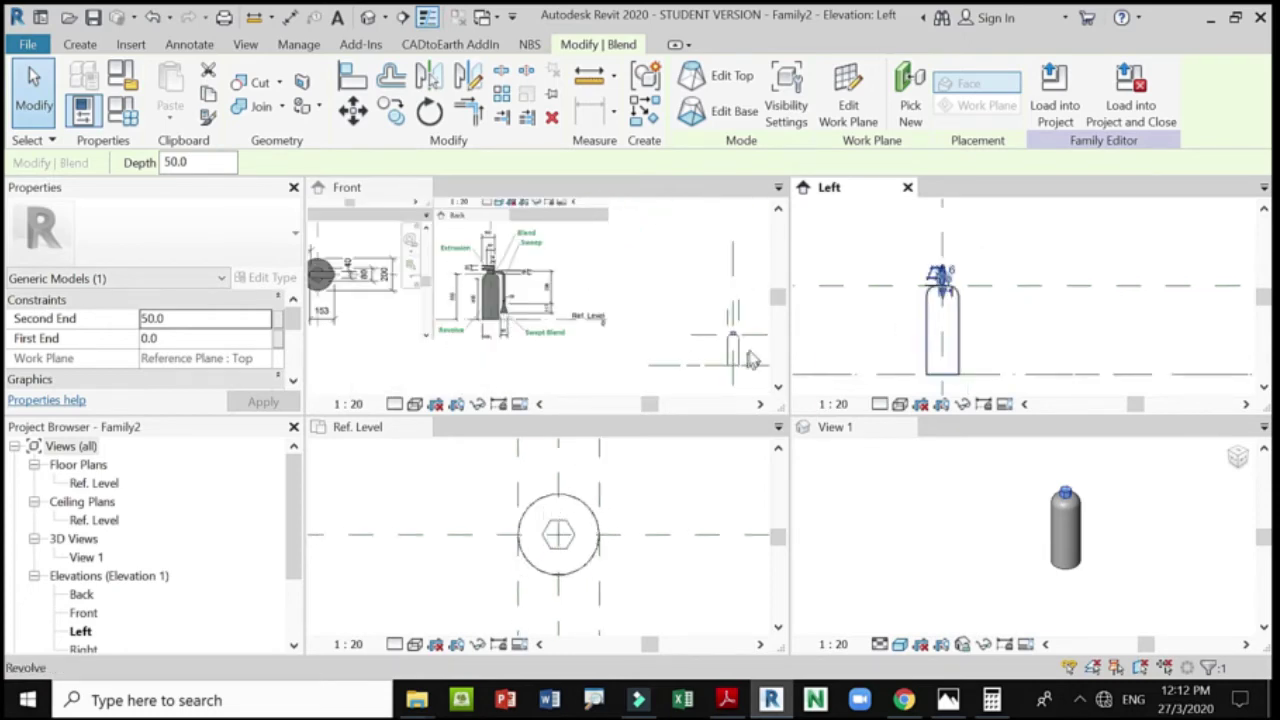
scroll(752, 358, up, 3)
middle_drag(738, 348, 650, 318)
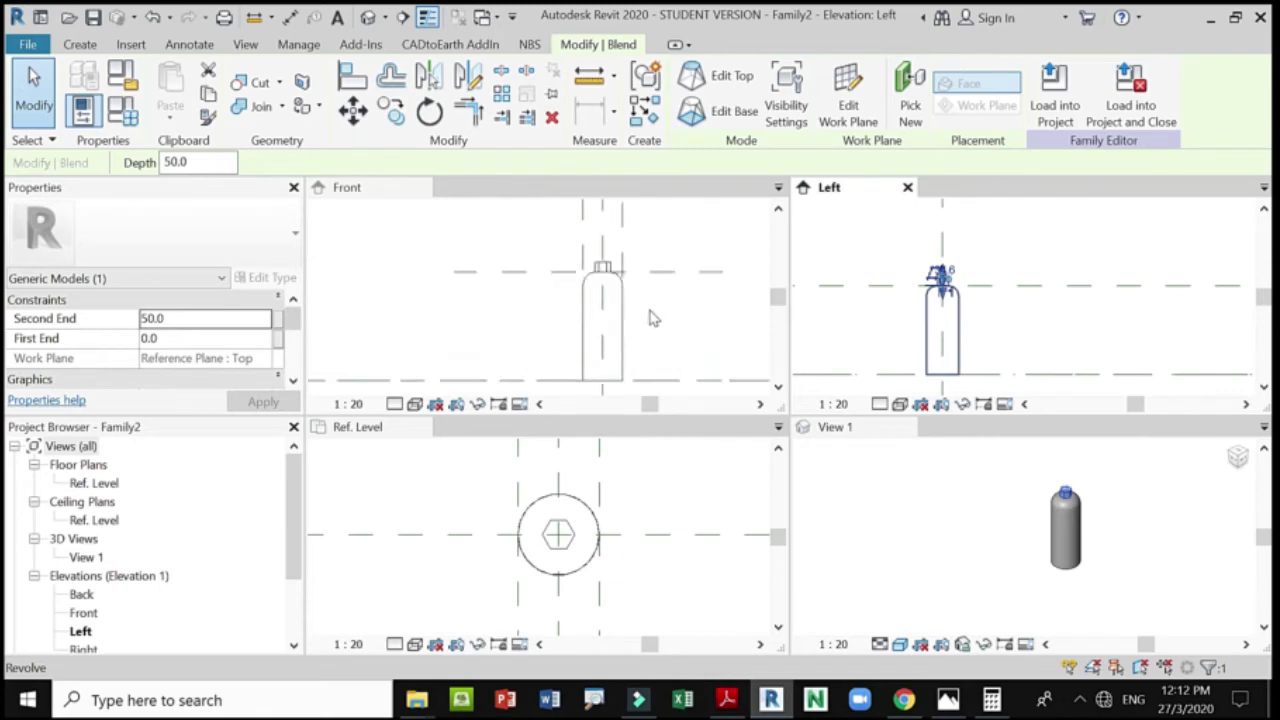
click(665, 510)
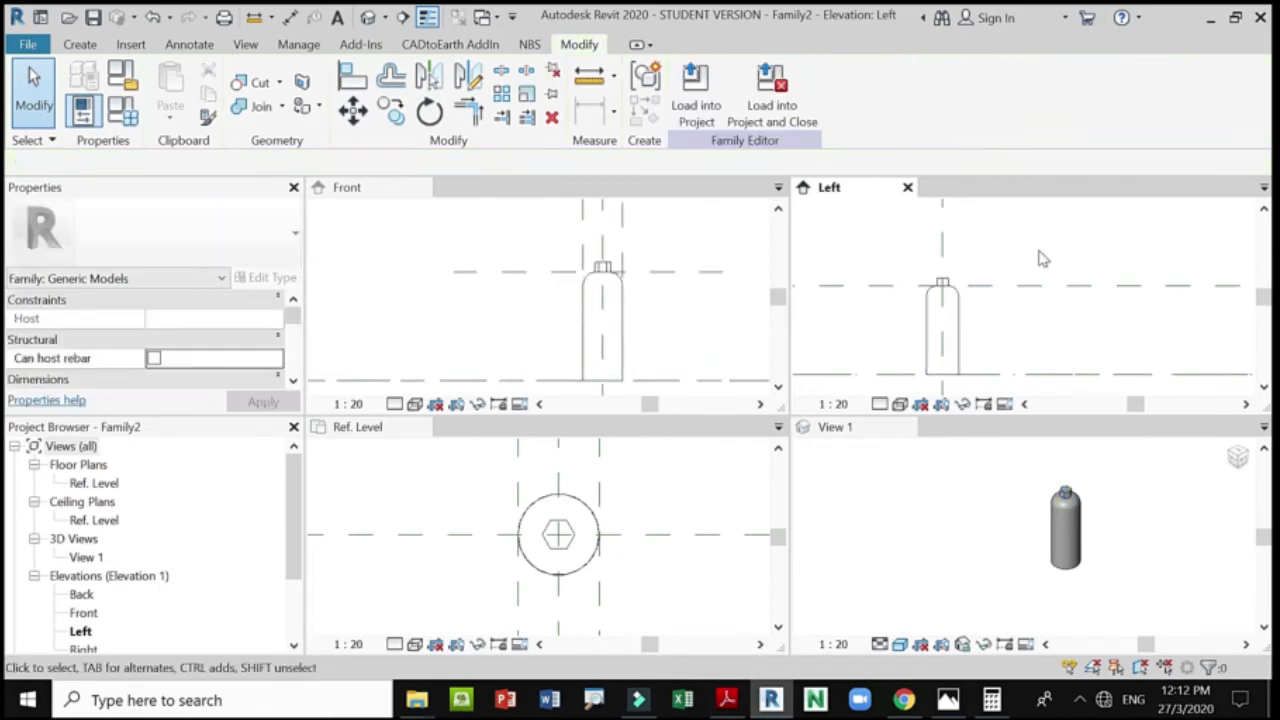
Compare the handle and neck in the Front view's reference image with the model in the Left and Front views.
scroll(1033, 335, down, 2)
scroll(660, 306, down, 3)
scroll(420, 232, up, 3)
scroll(420, 232, down, 2)
scroll(460, 280, up, 3)
scroll(505, 325, down, 3)
scroll(498, 284, up, 2)
scroll(500, 300, down, 2)
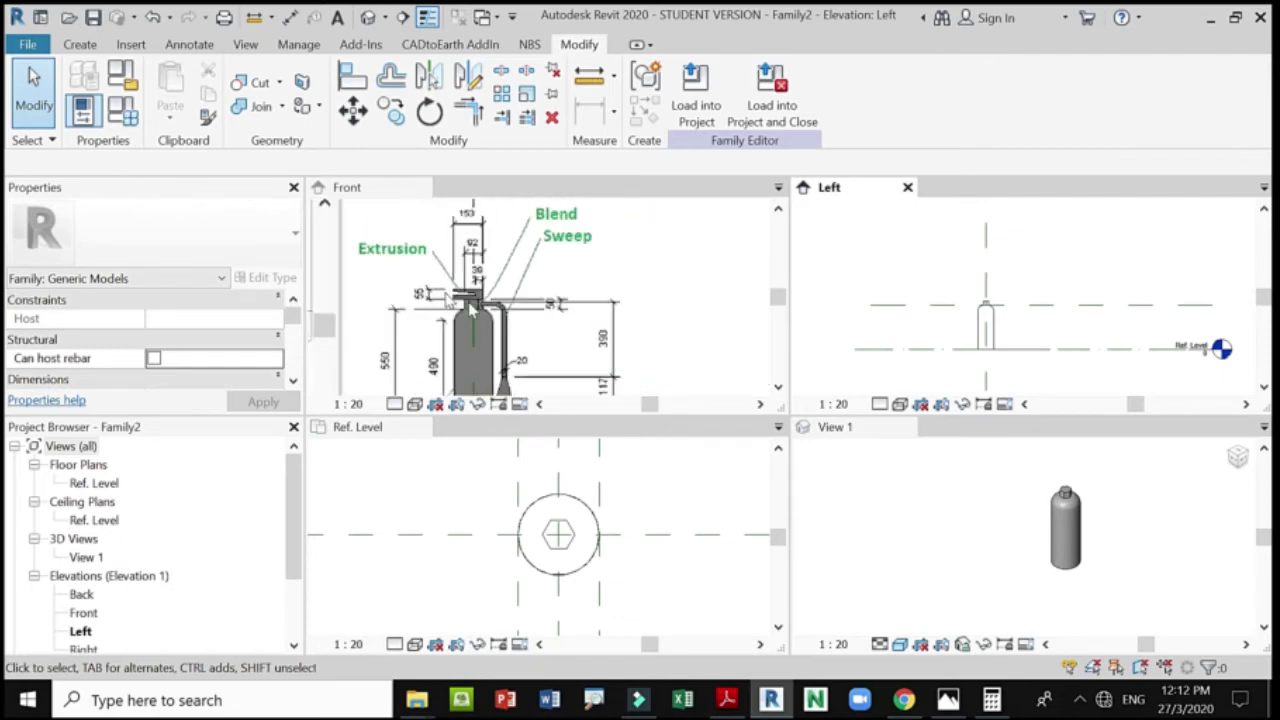
scroll(1000, 299, up, 2)
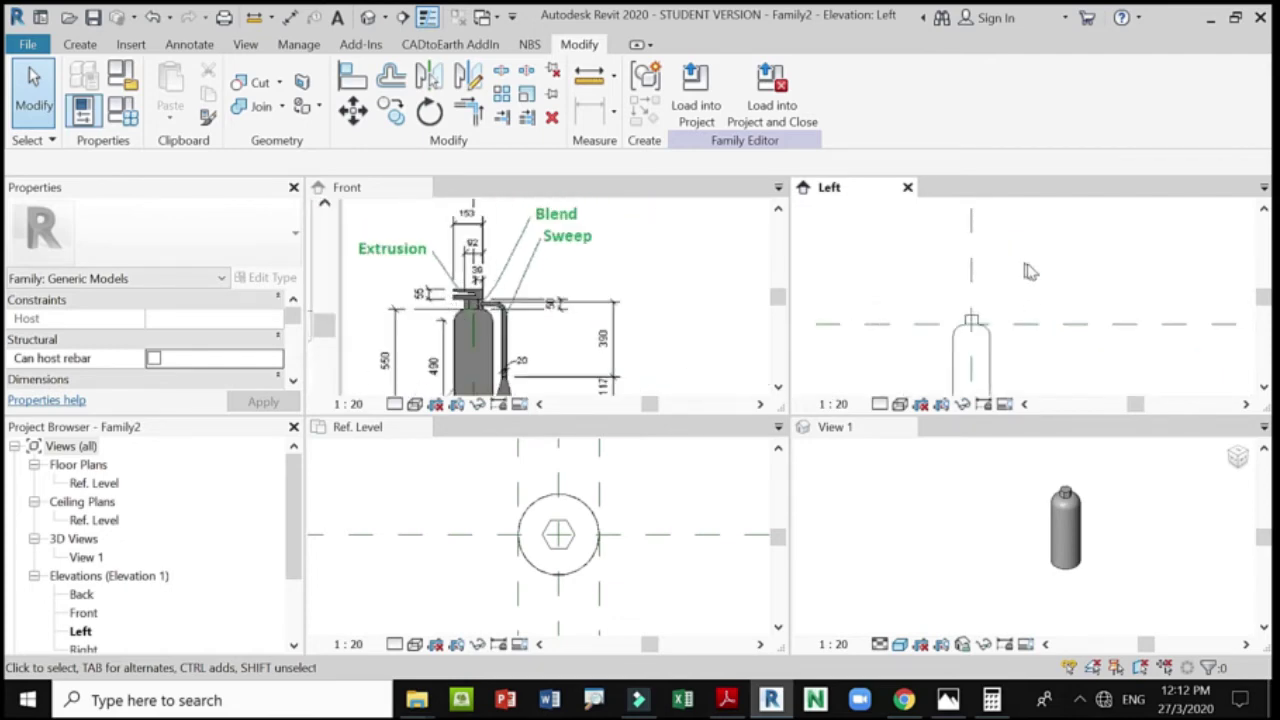
scroll(1000, 300, up, 2)
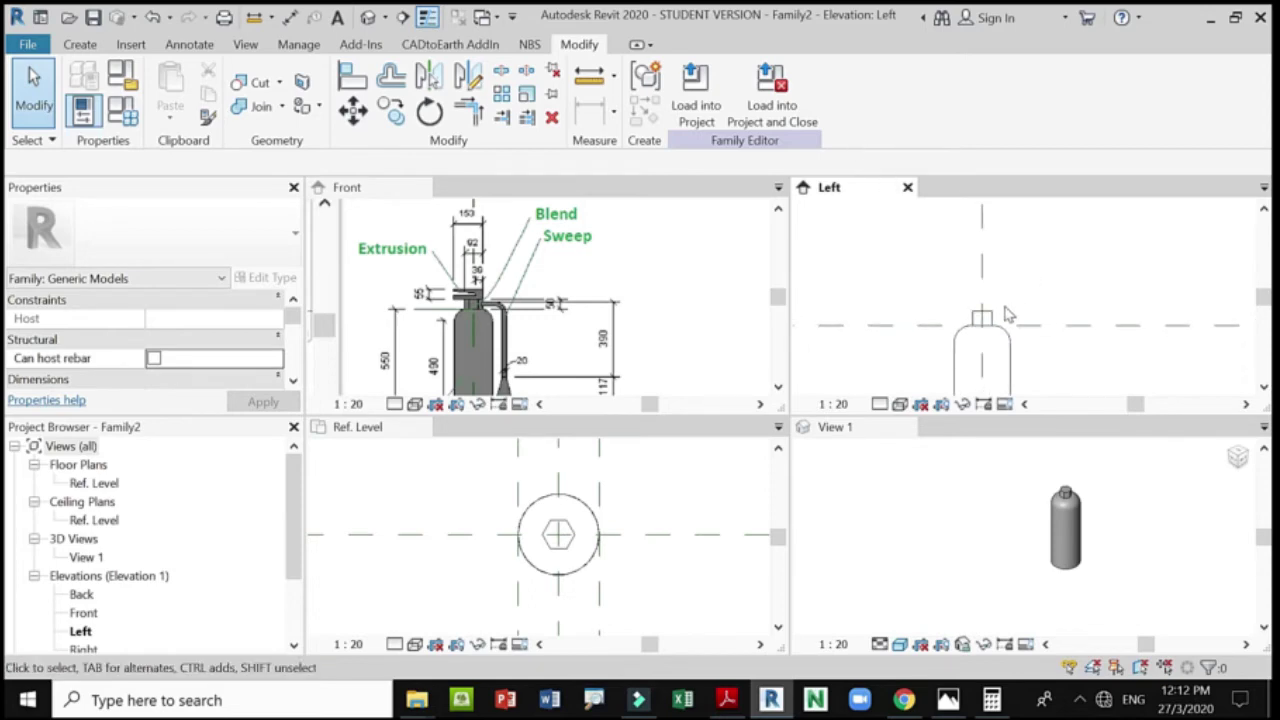
scroll(437, 293, down, 3)
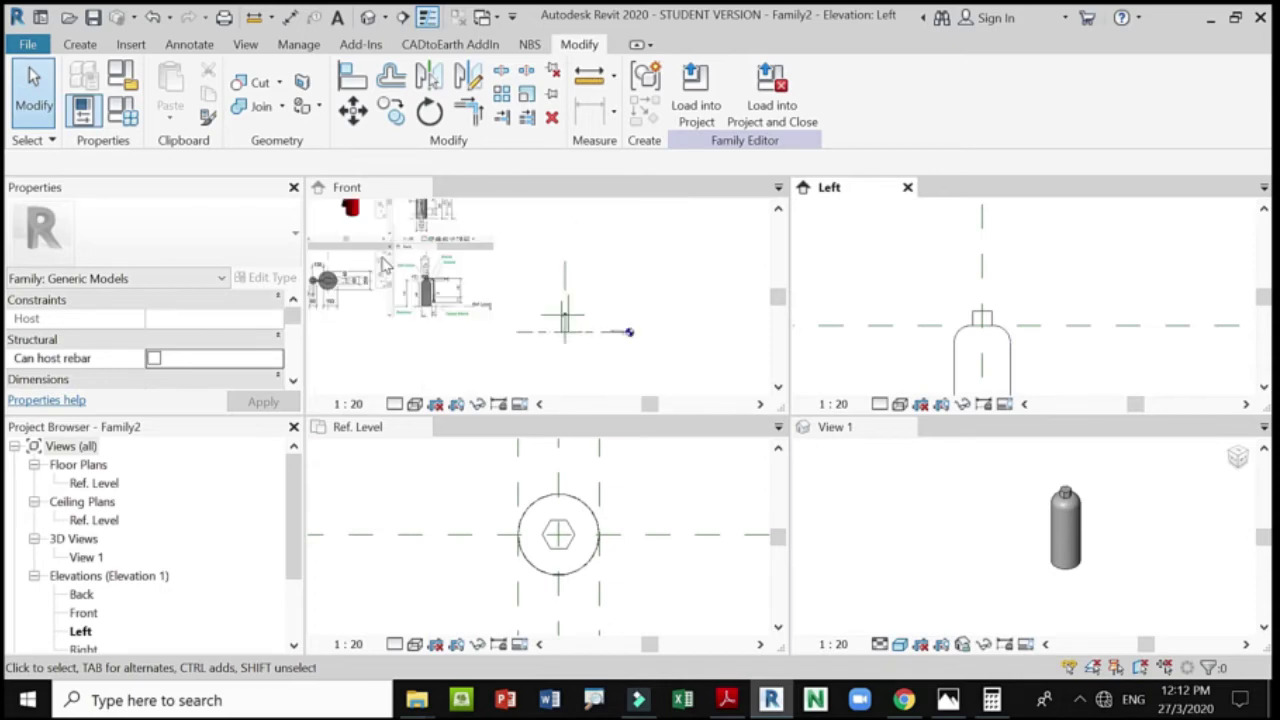
scroll(610, 330, up, 2)
scroll(570, 304, up, 2)
scroll(533, 290, up, 1)
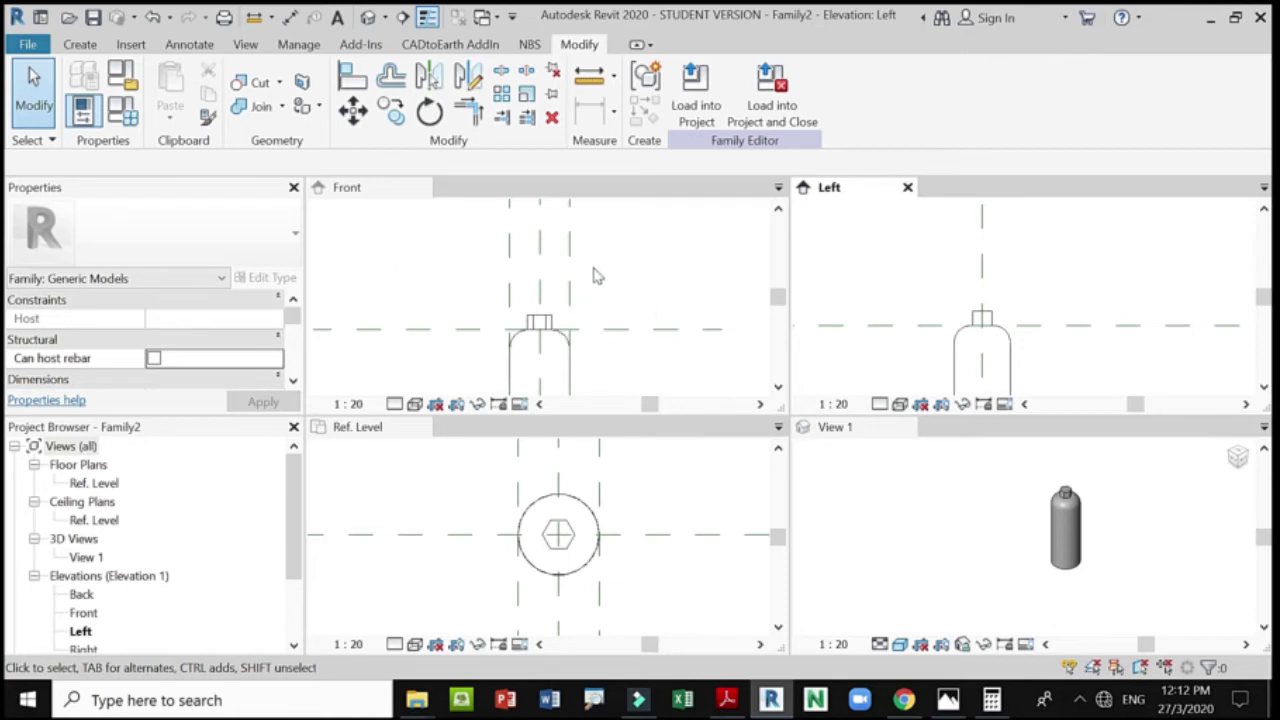
Examine the reference image's side and back elevations in the Ref. Level plan for the handle extrusion's shape and dimensions.
scroll(1066, 314, down, 5)
middle_drag(988, 325, 1088, 334)
scroll(575, 540, down, 4)
scroll(424, 494, up, 5)
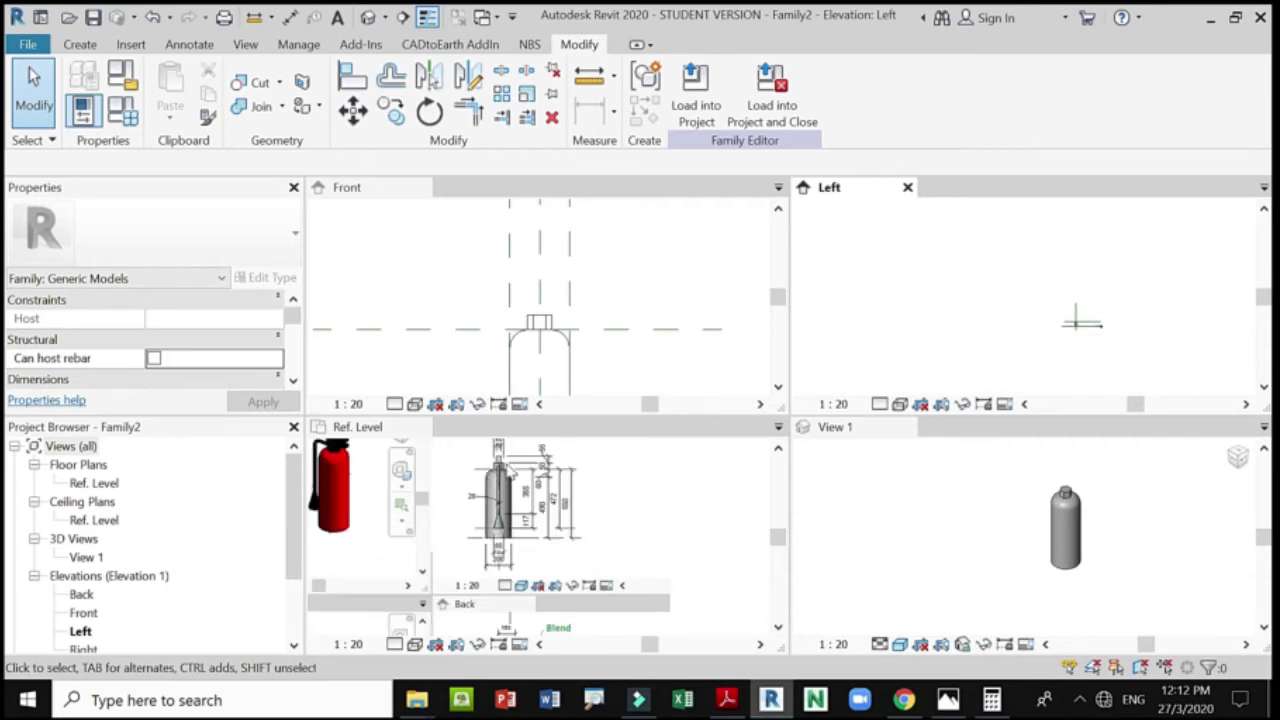
scroll(518, 478, up, 4)
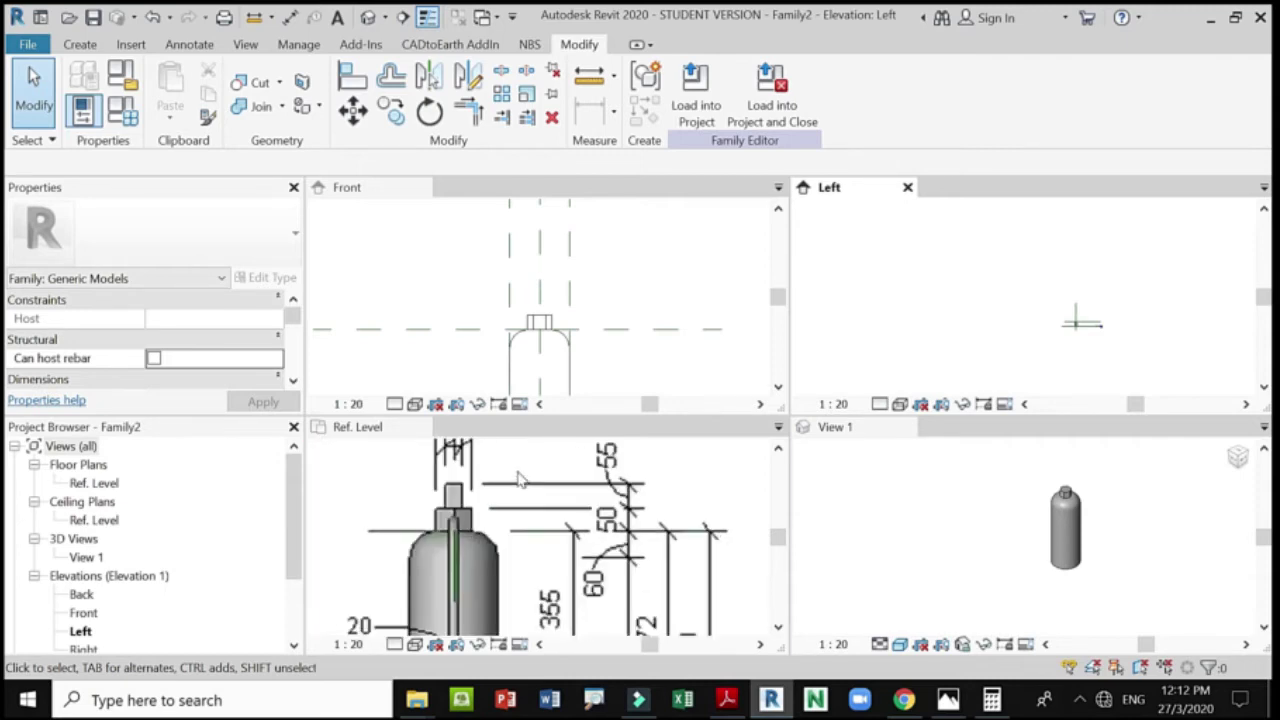
scroll(472, 484, up, 2)
scroll(488, 490, down, 8)
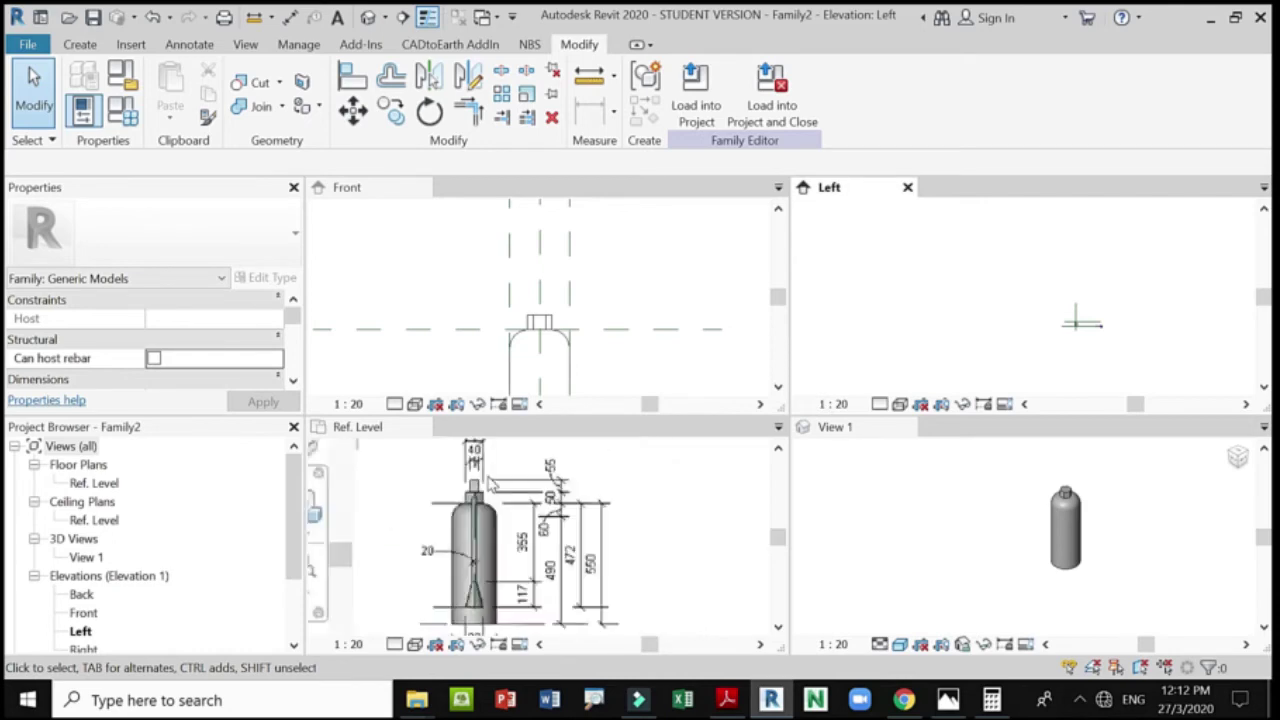
scroll(462, 540, up, 8)
scroll(510, 525, down, 1)
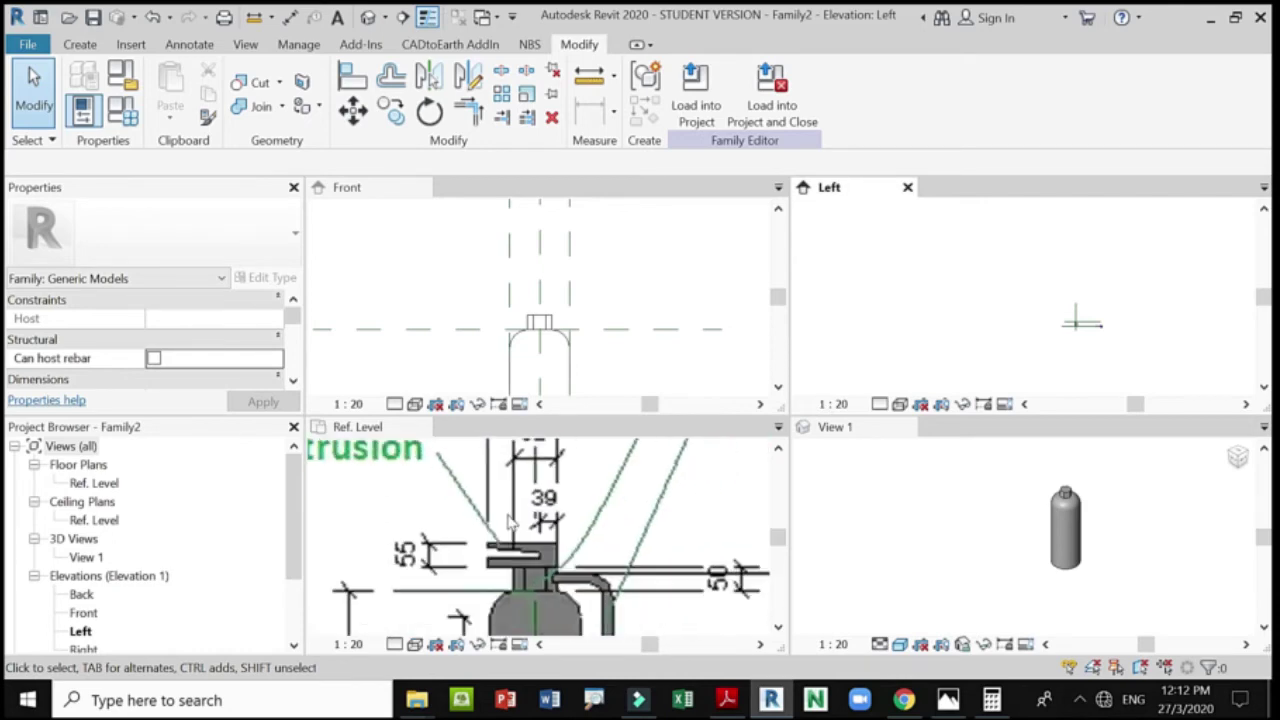
scroll(528, 583, up, 1)
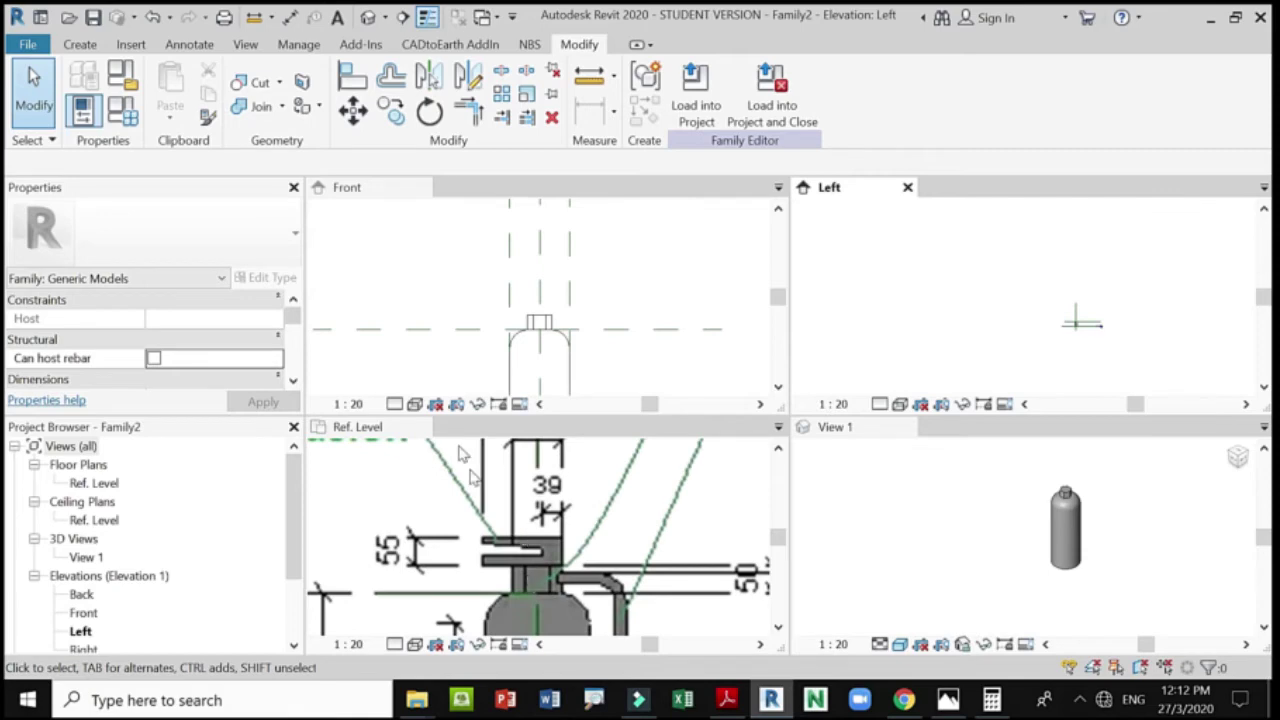
Start an extrusion in the Front view and sketch a rectangle about 140 by 64 mm on top of the neck.
click(643, 302)
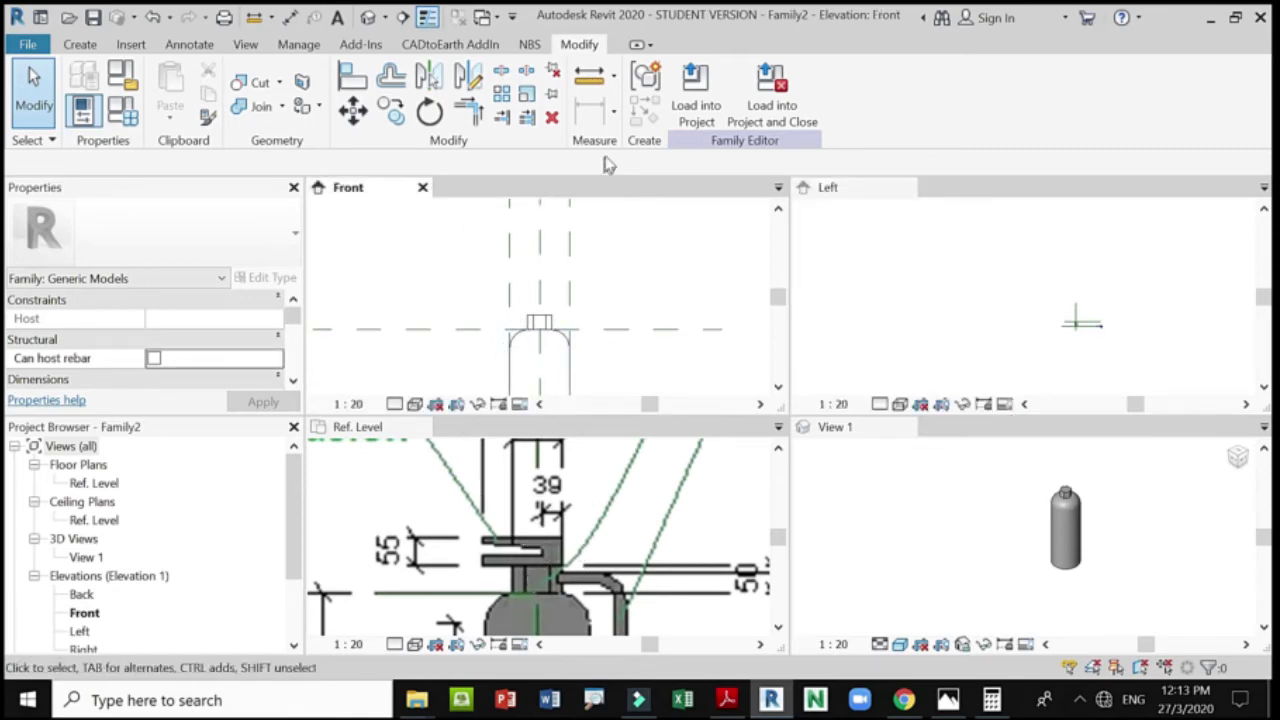
click(79, 44)
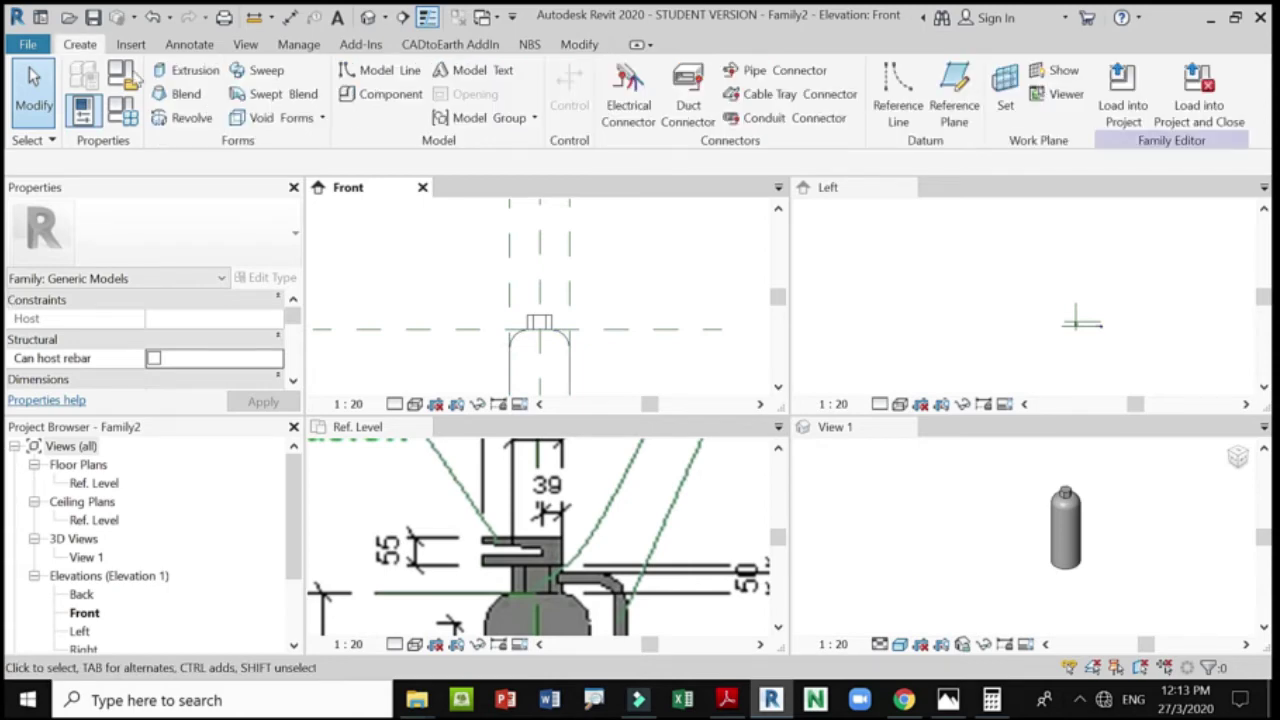
click(200, 71)
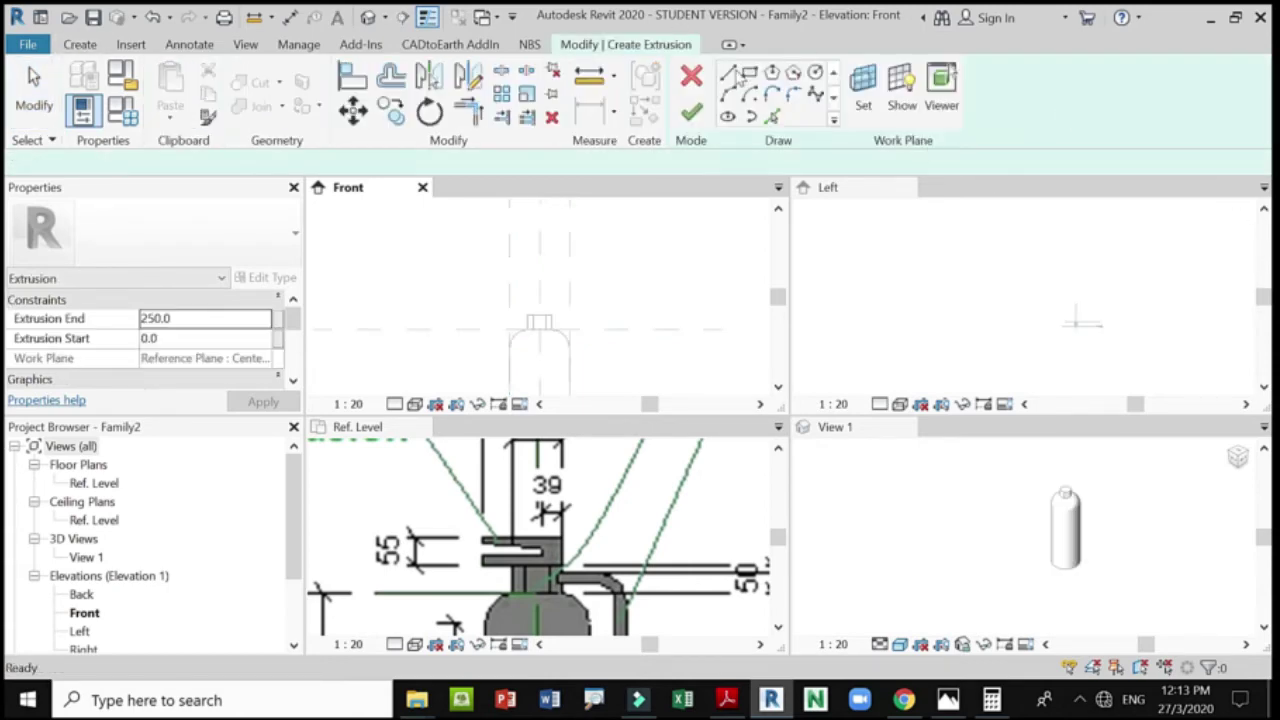
click(552, 316)
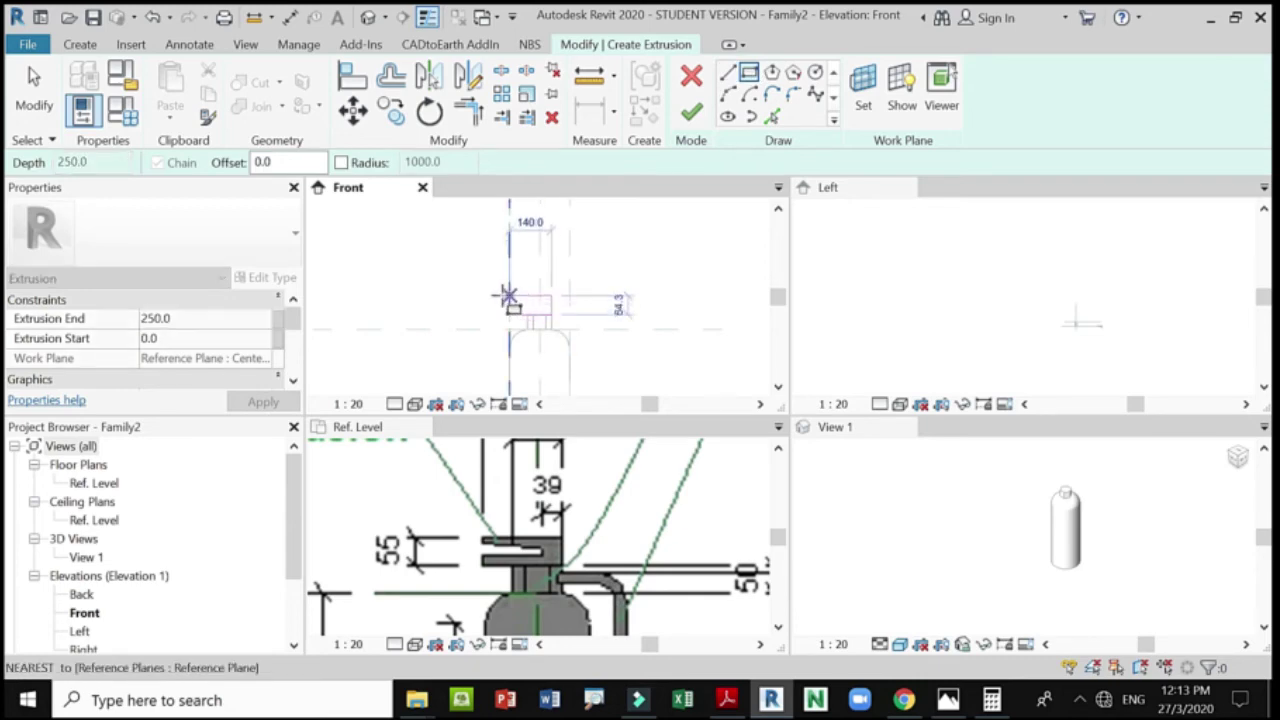
click(509, 297)
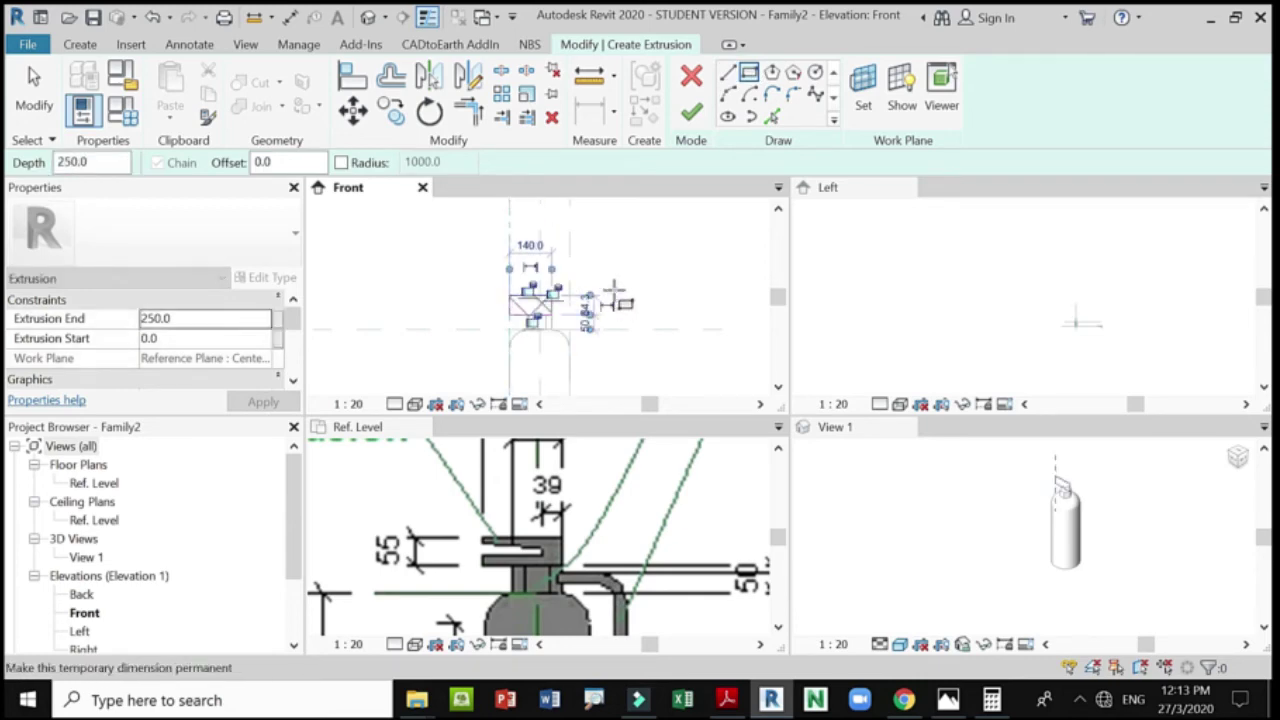
key(Escape)
key(Escape)
scroll(530, 318, up, 1)
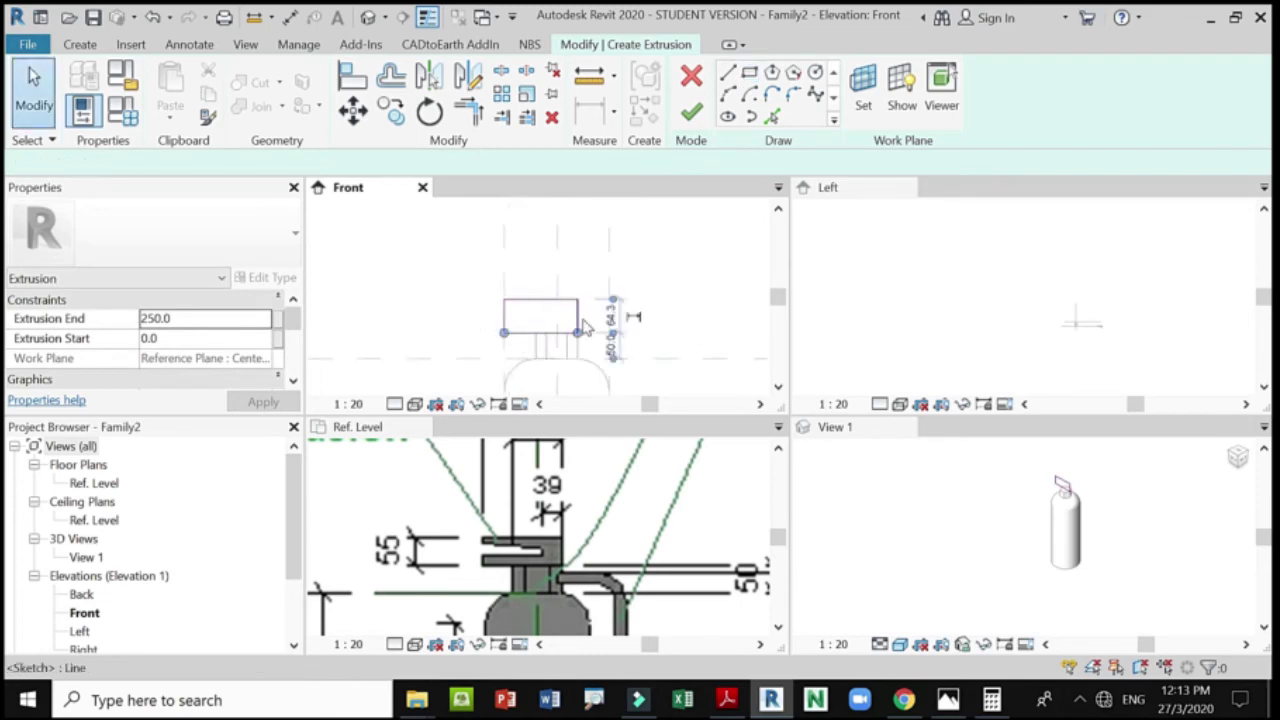
Set the handle rectangle's height to 55 mm by moving its upper edge.
click(527, 299)
key(Escape)
click(527, 302)
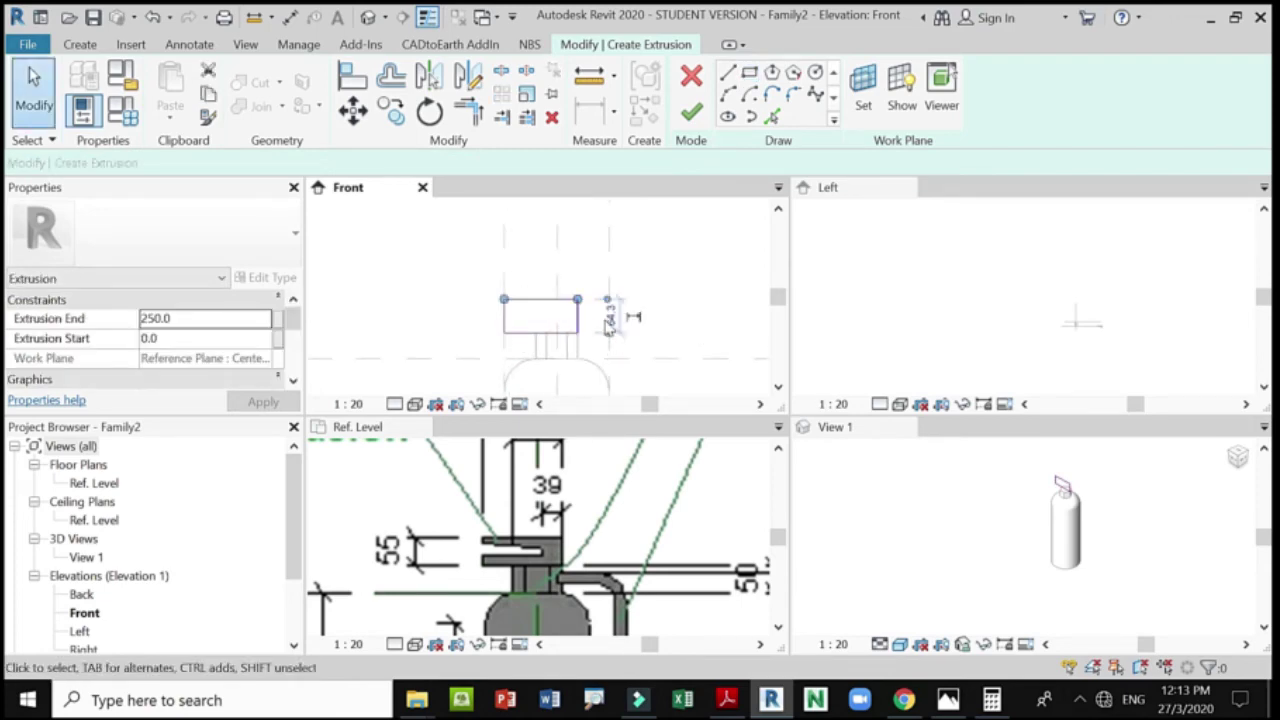
scroll(617, 313, up, 1)
click(610, 311)
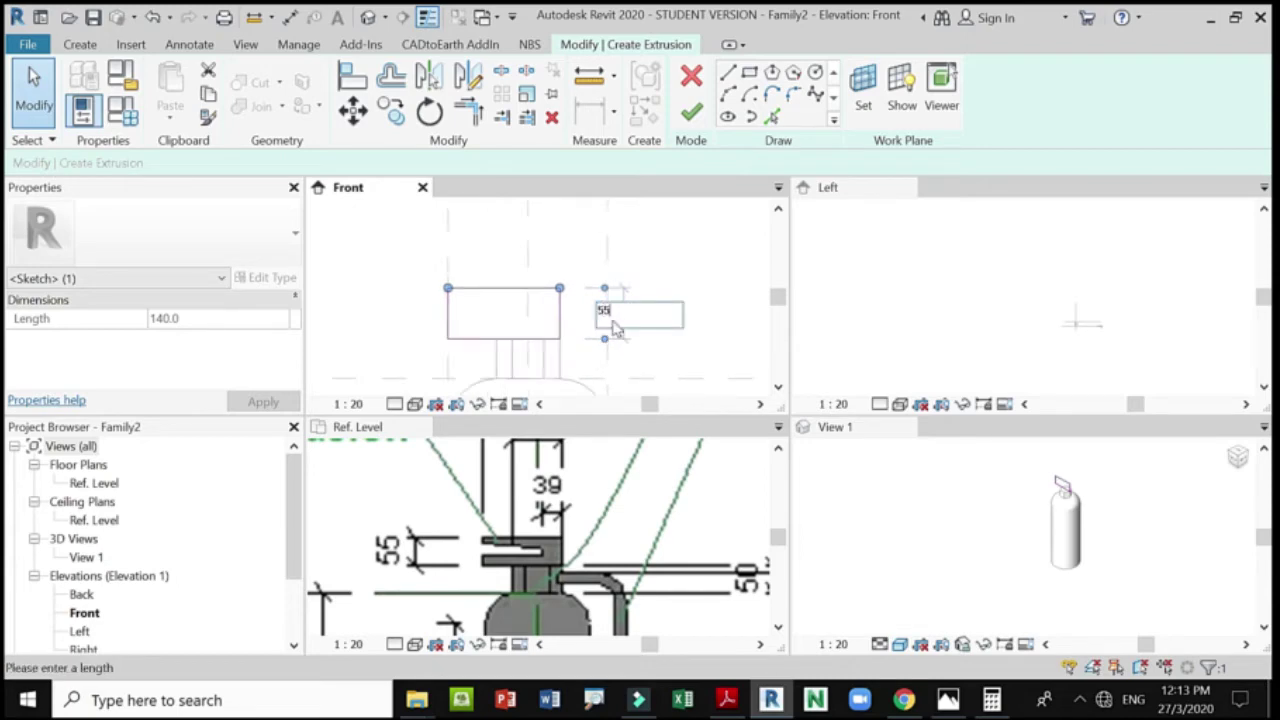
text(55)
key(Return)
key(Escape)
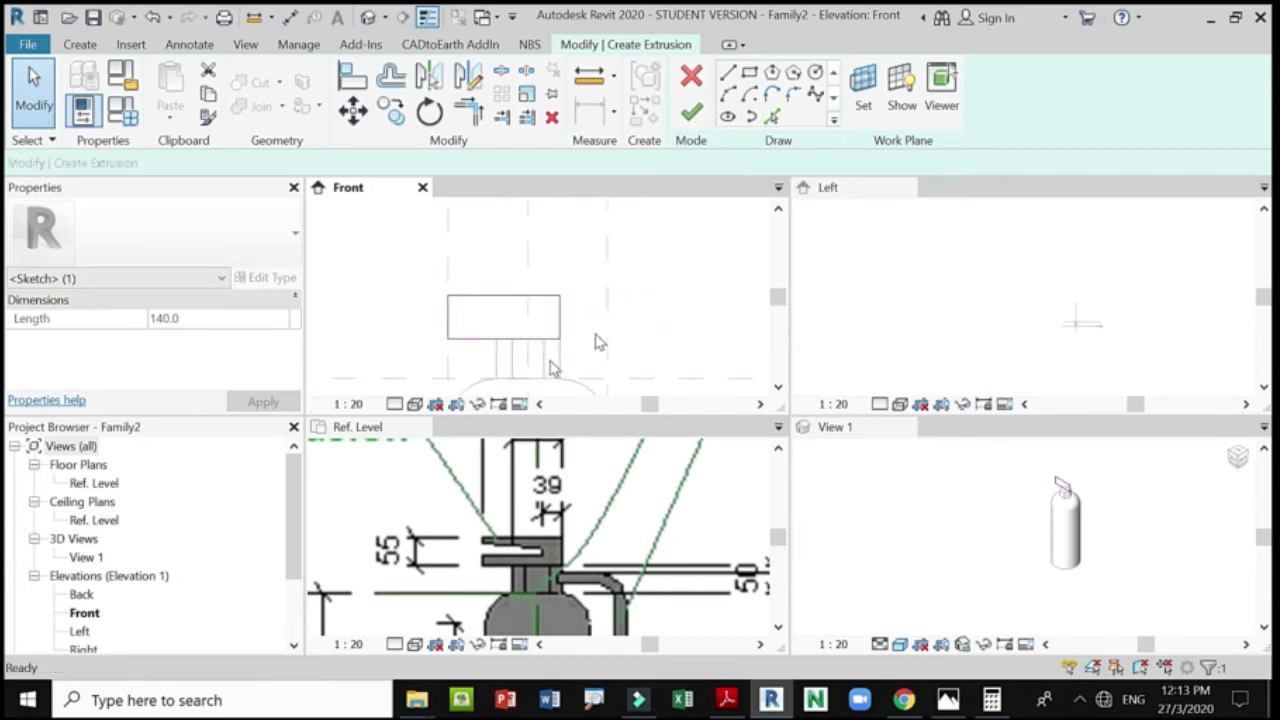
Set the handle rectangle's width to 153 mm by moving its left edge.
scroll(510, 470, down, 3)
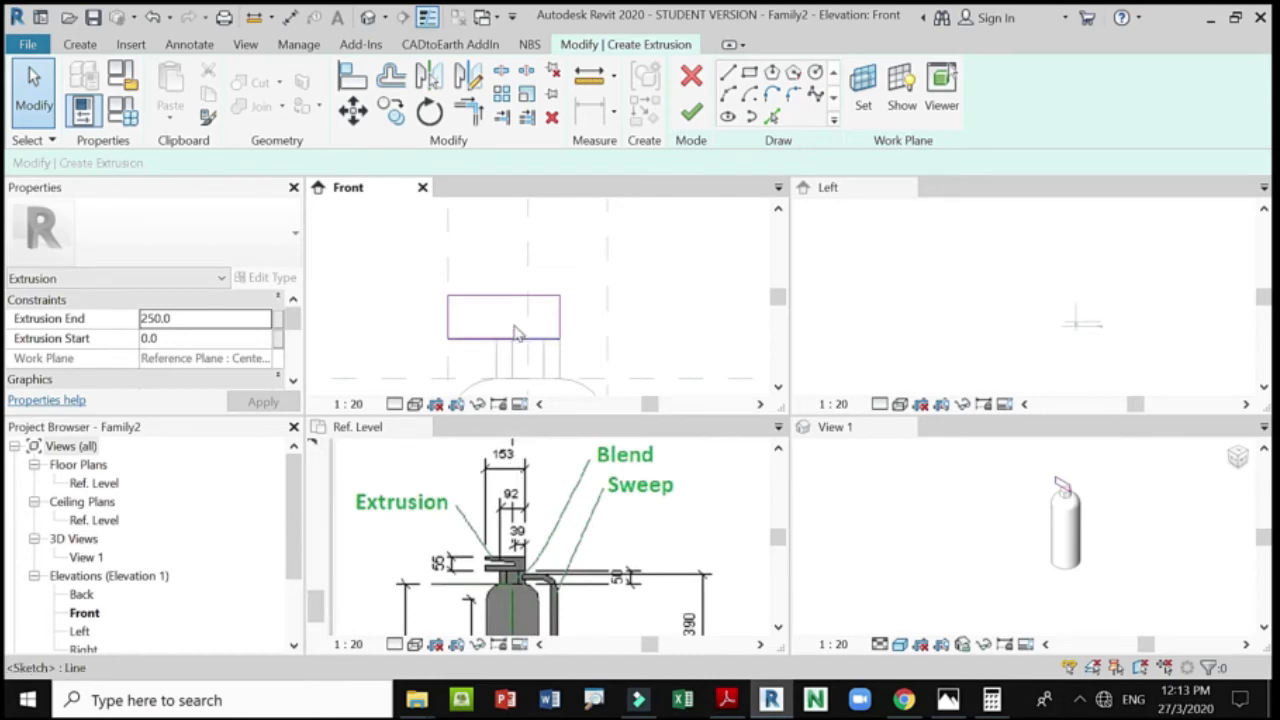
scroll(519, 332, up, 1)
click(431, 320)
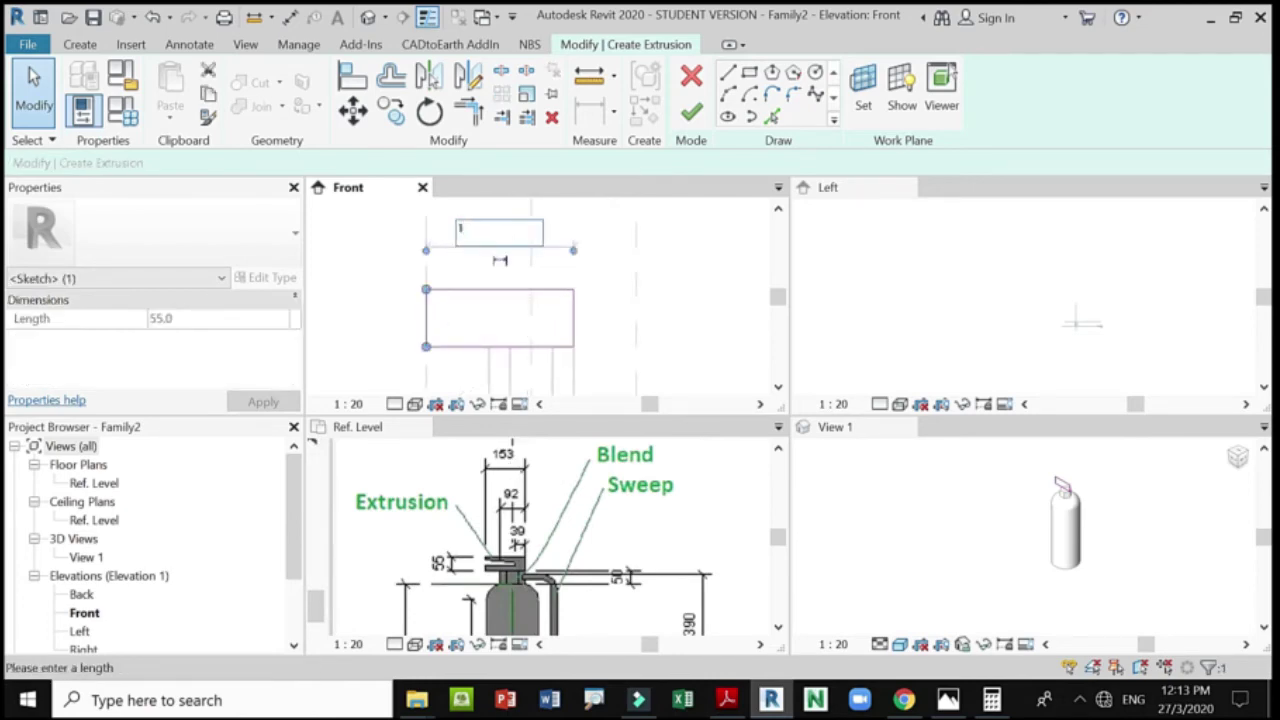
key(Return)
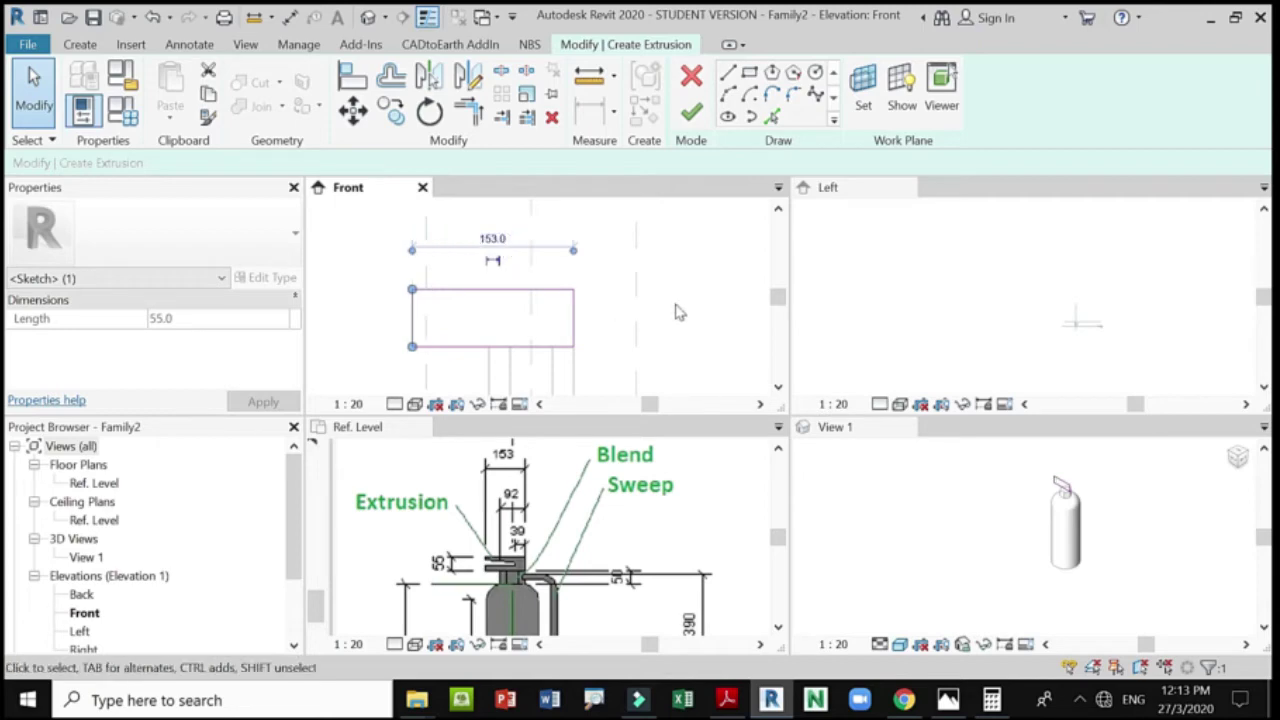
click(677, 310)
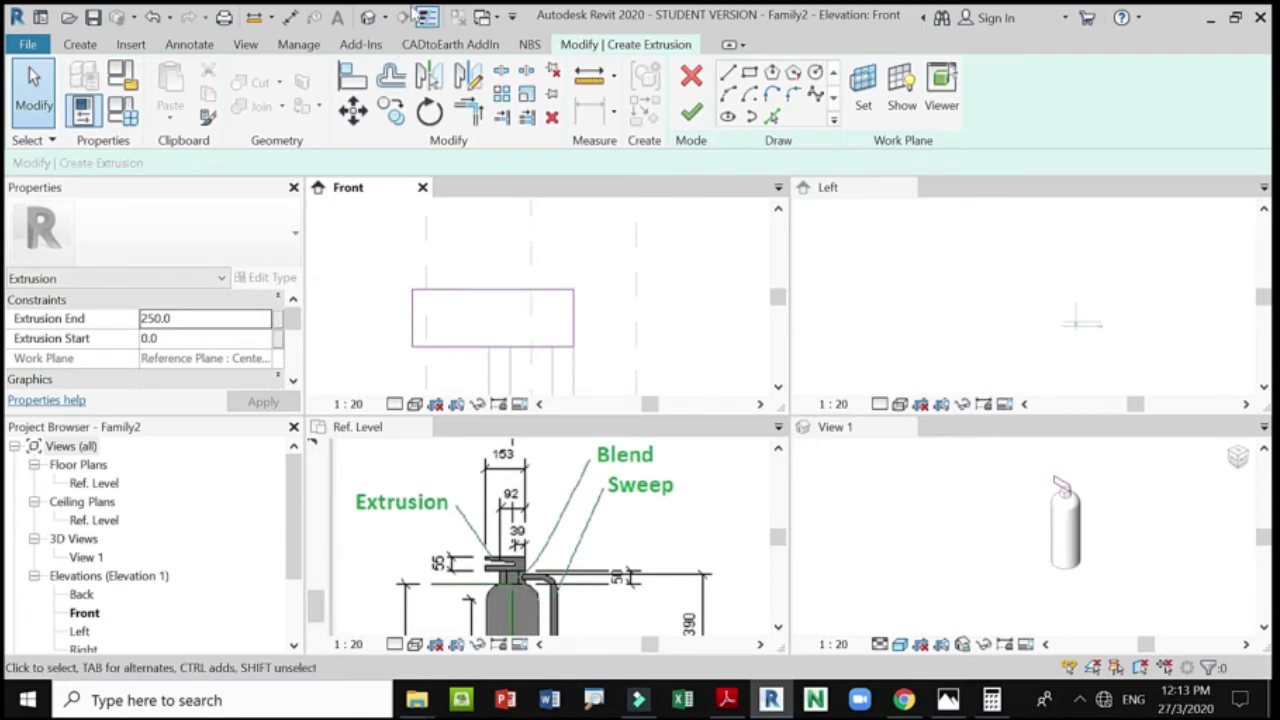
Draw a vertical line about 20 mm long on the centre reference plane inside the handle rectangle.
click(501, 71)
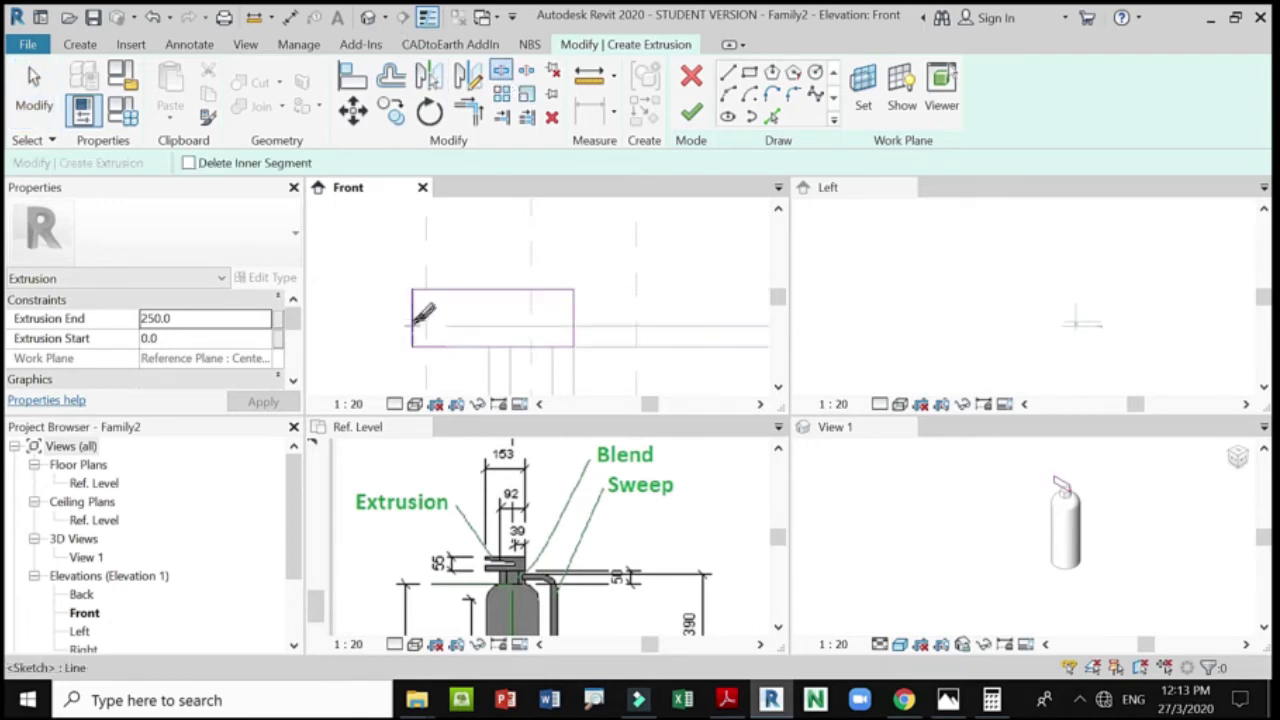
key(Escape)
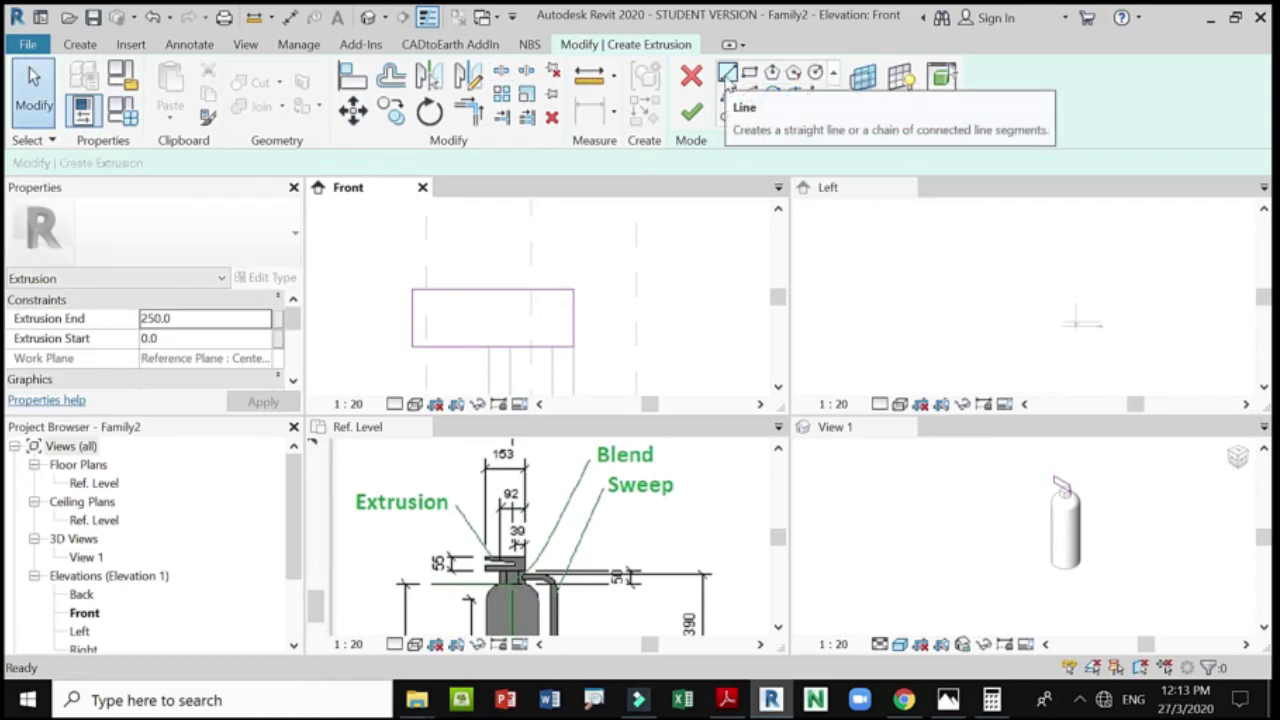
click(736, 76)
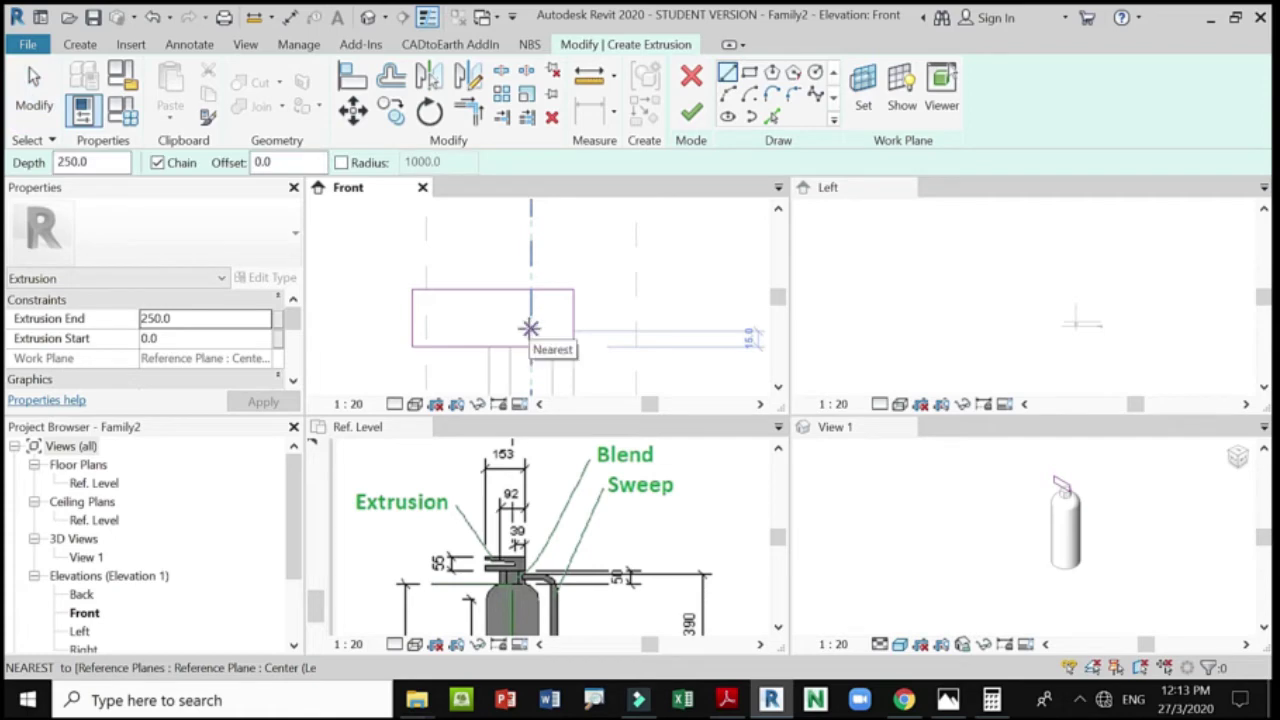
click(530, 328)
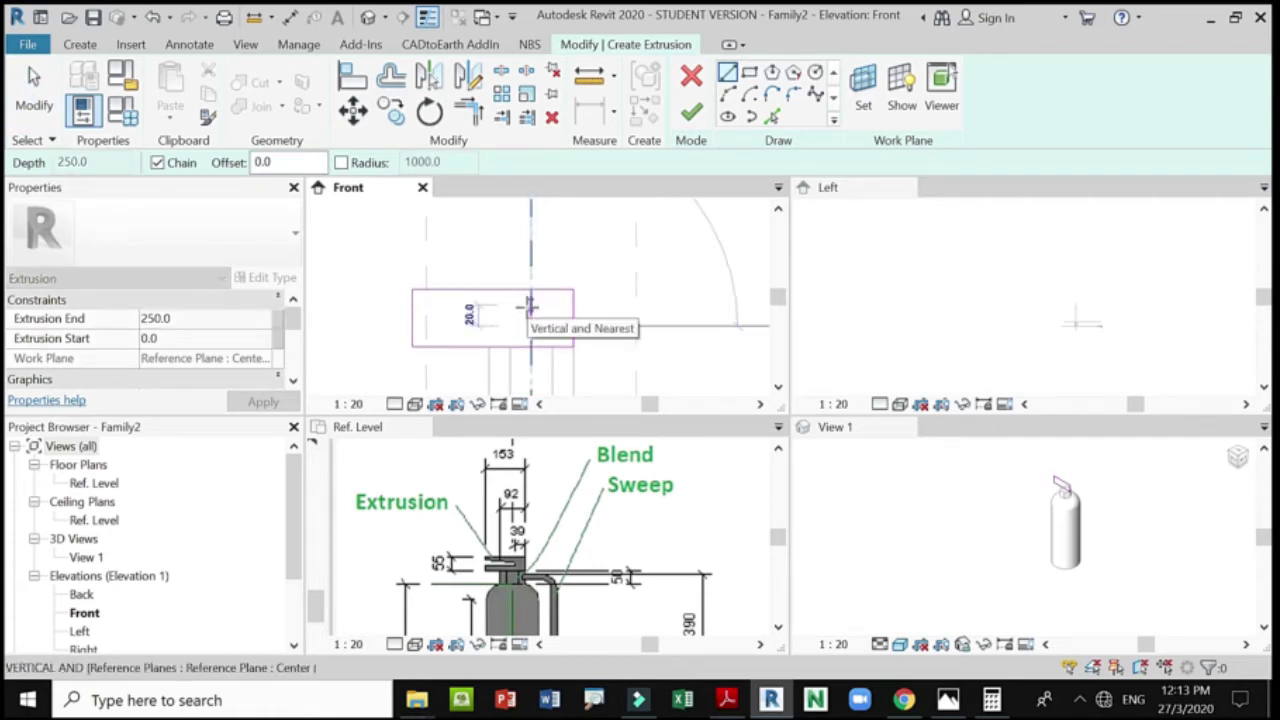
click(530, 305)
key(Escape)
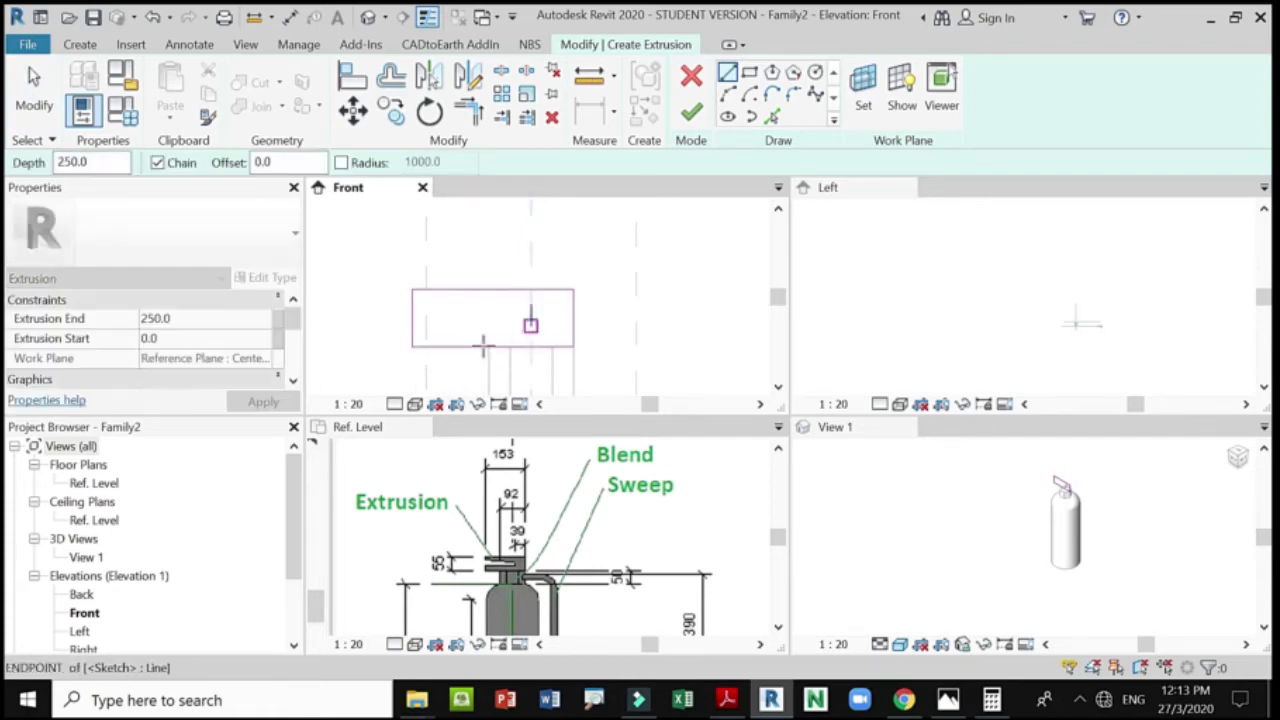
key(Escape)
scroll(380, 326, up, 2)
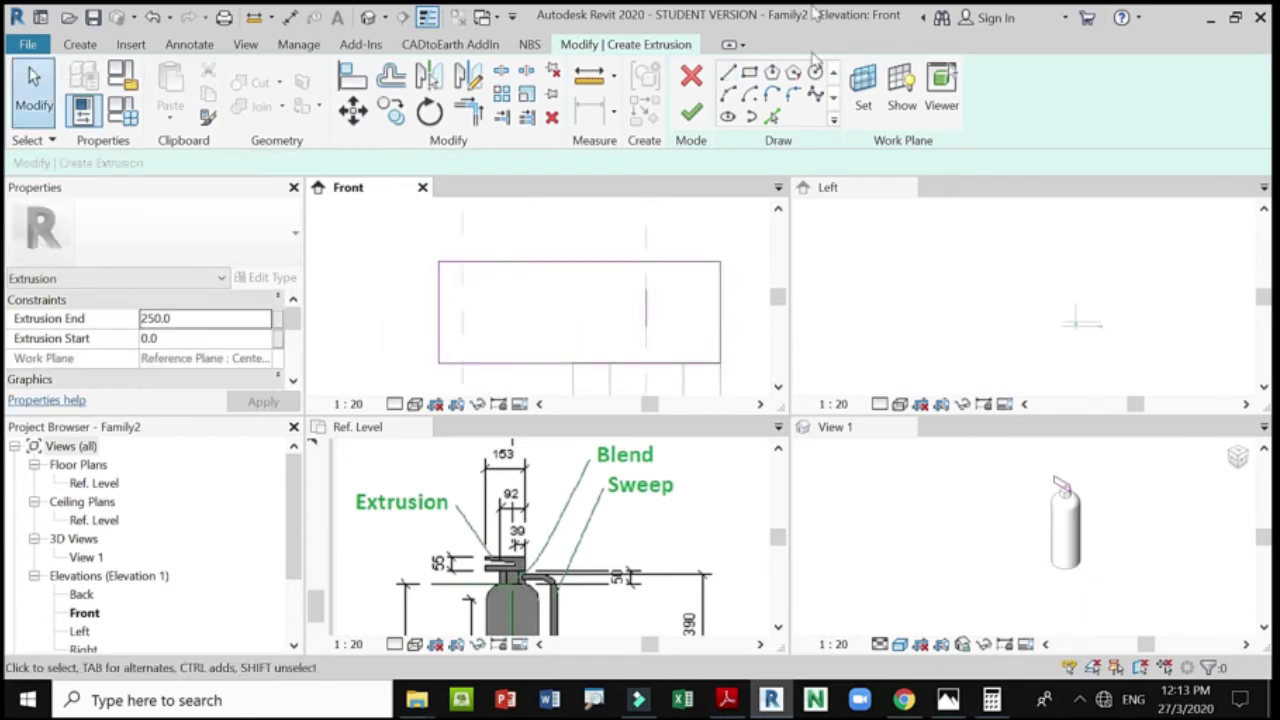
Draw two slanted lines, each about 113 mm long, from the short vertical line's ends to the rectangle's left edge.
click(727, 75)
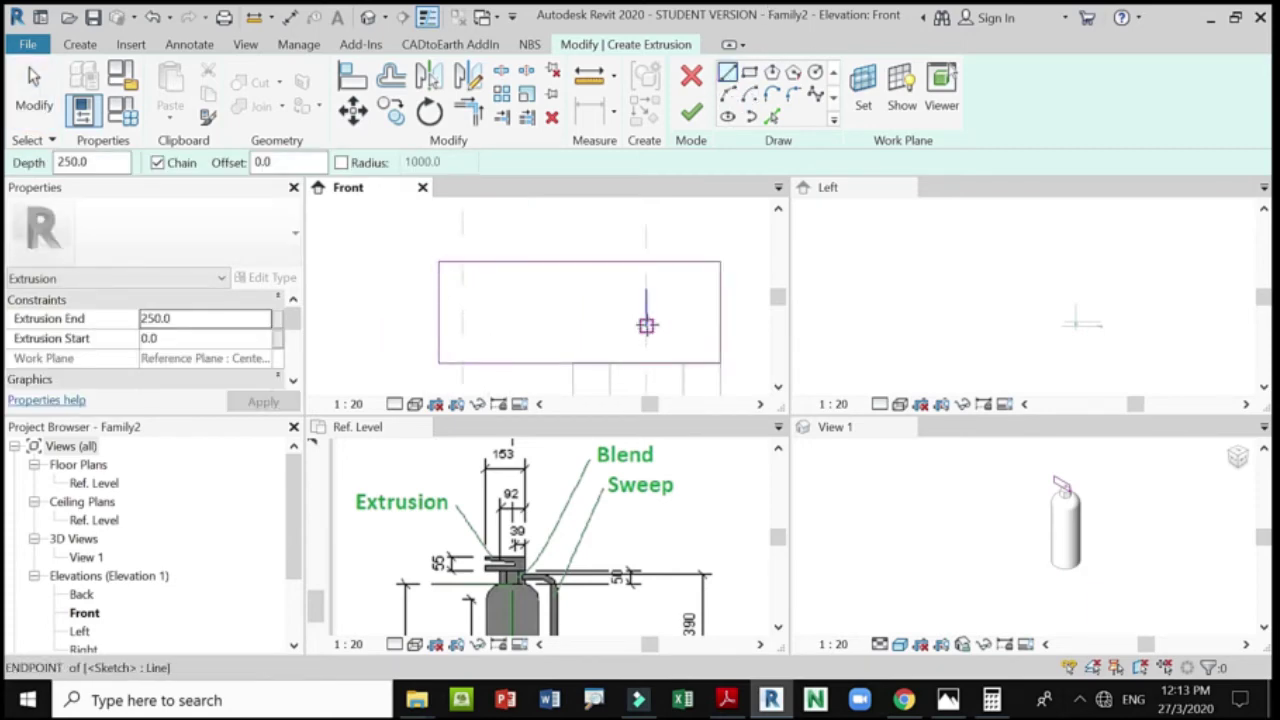
click(646, 325)
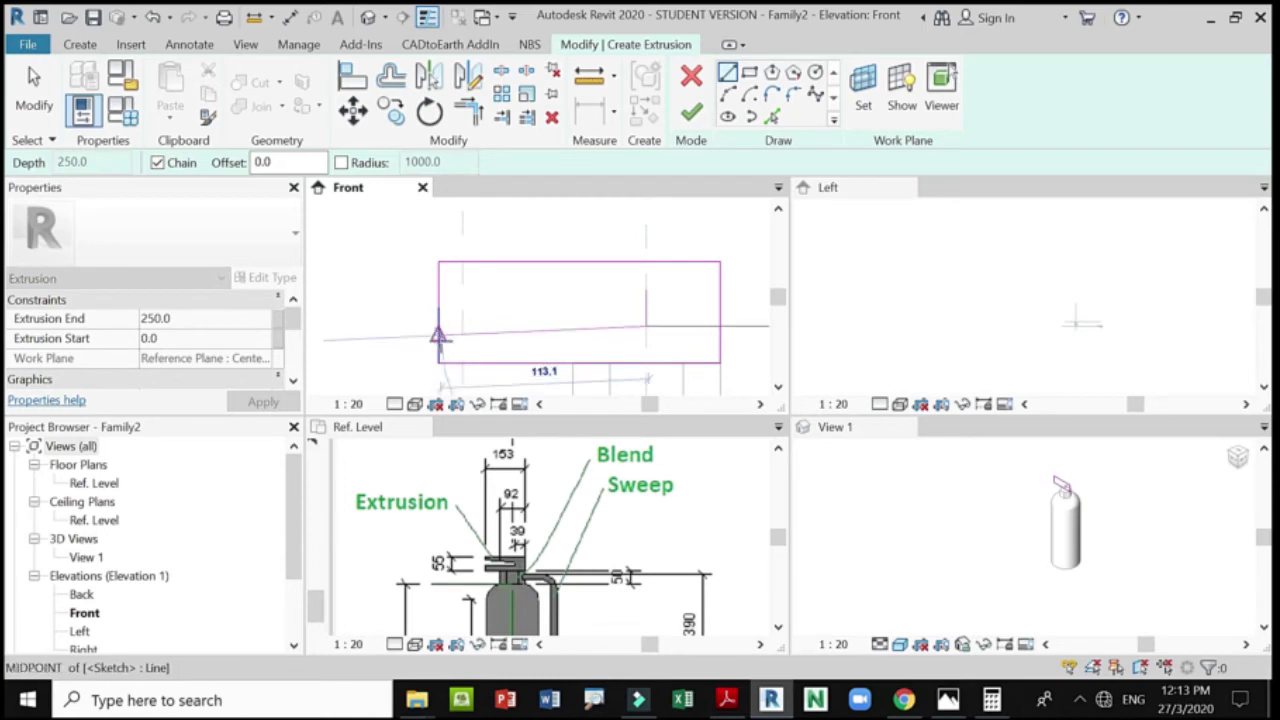
click(438, 337)
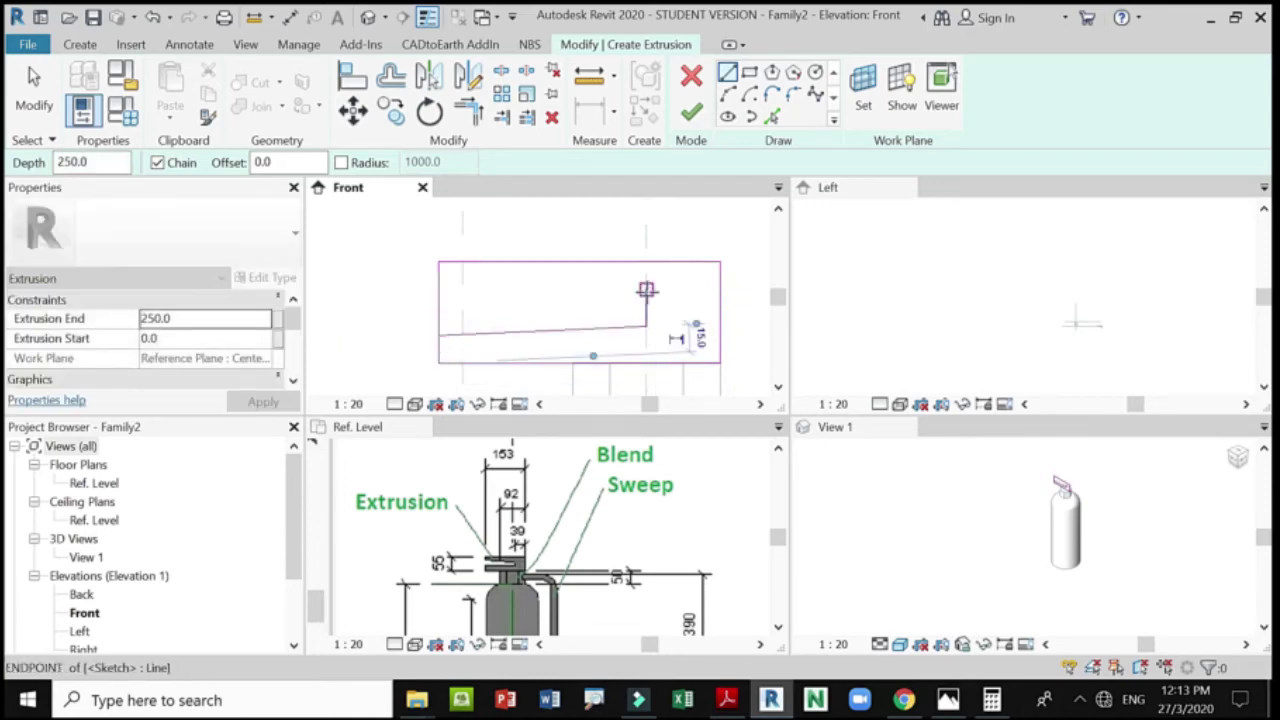
scroll(437, 260, up, 3)
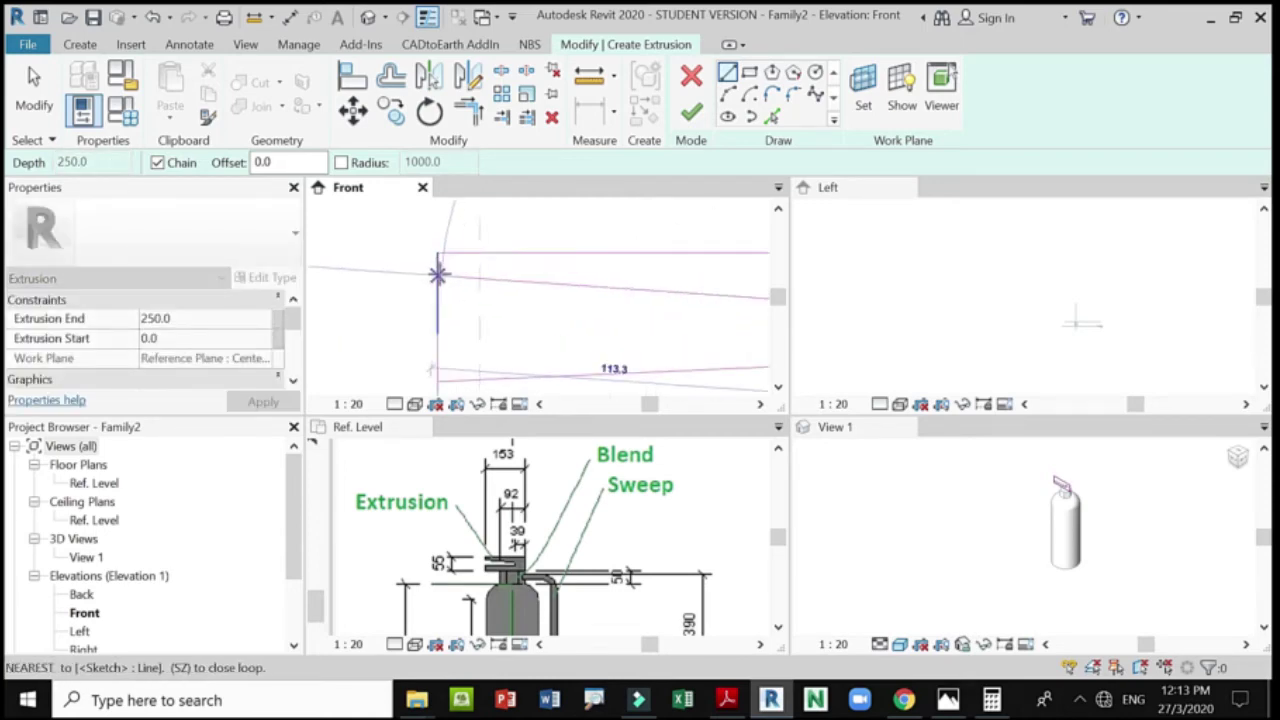
click(437, 272)
scroll(520, 310, down, 4)
key(Escape)
key(Escape)
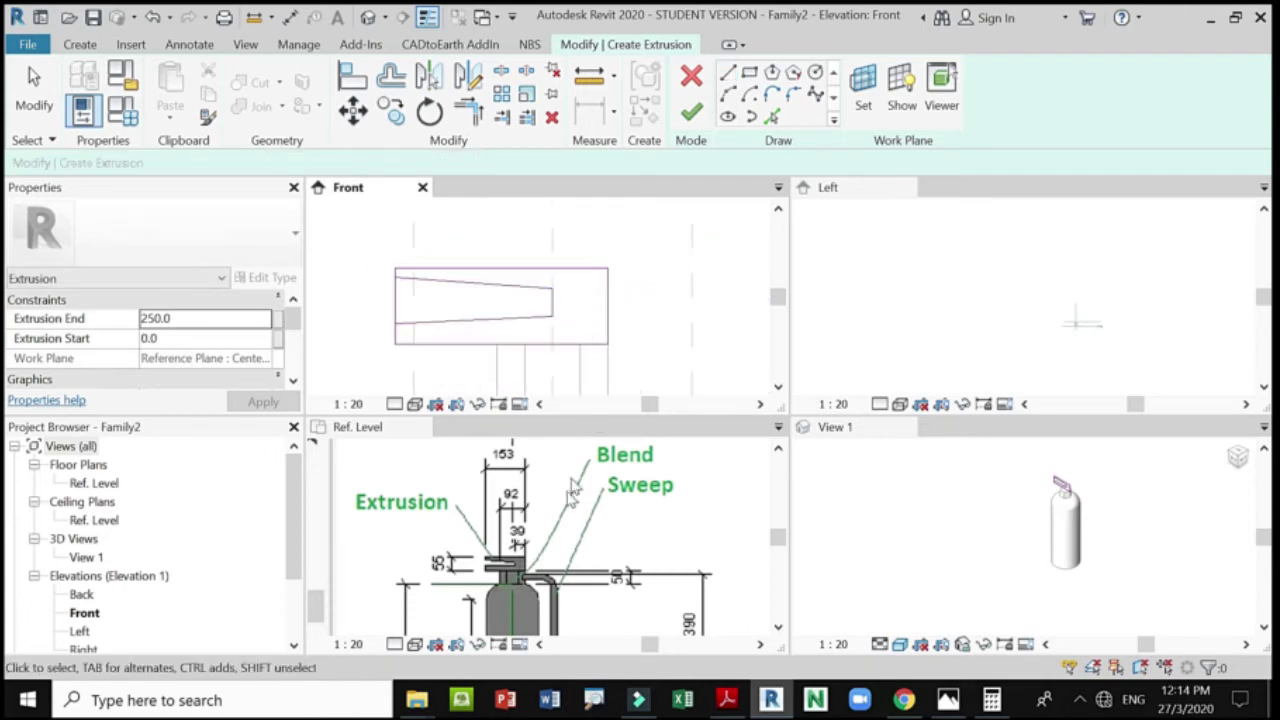
Trim the rectangle's left edge against both slanted lines to open the tapered notch into one closed handle profile.
scroll(497, 565, up, 4)
scroll(590, 549, down, 1)
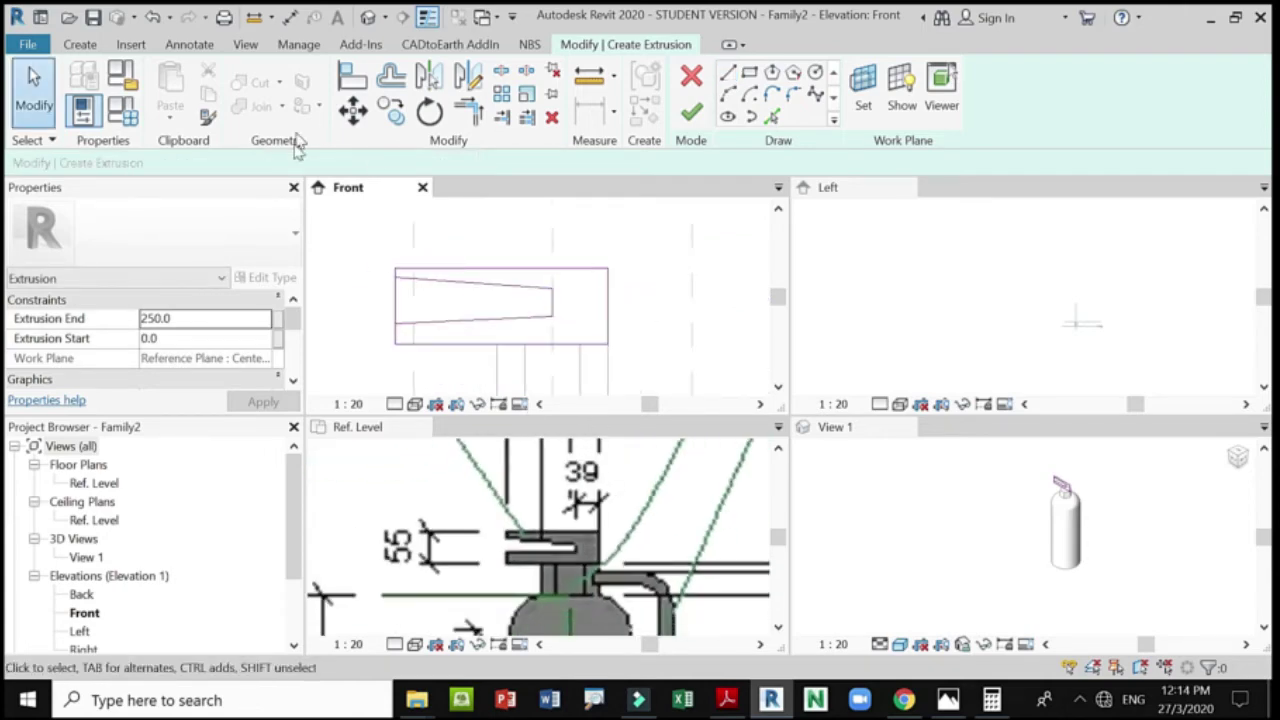
scroll(372, 240, up, 2)
key(t)
key(r)
click(423, 303)
scroll(415, 302, up, 2)
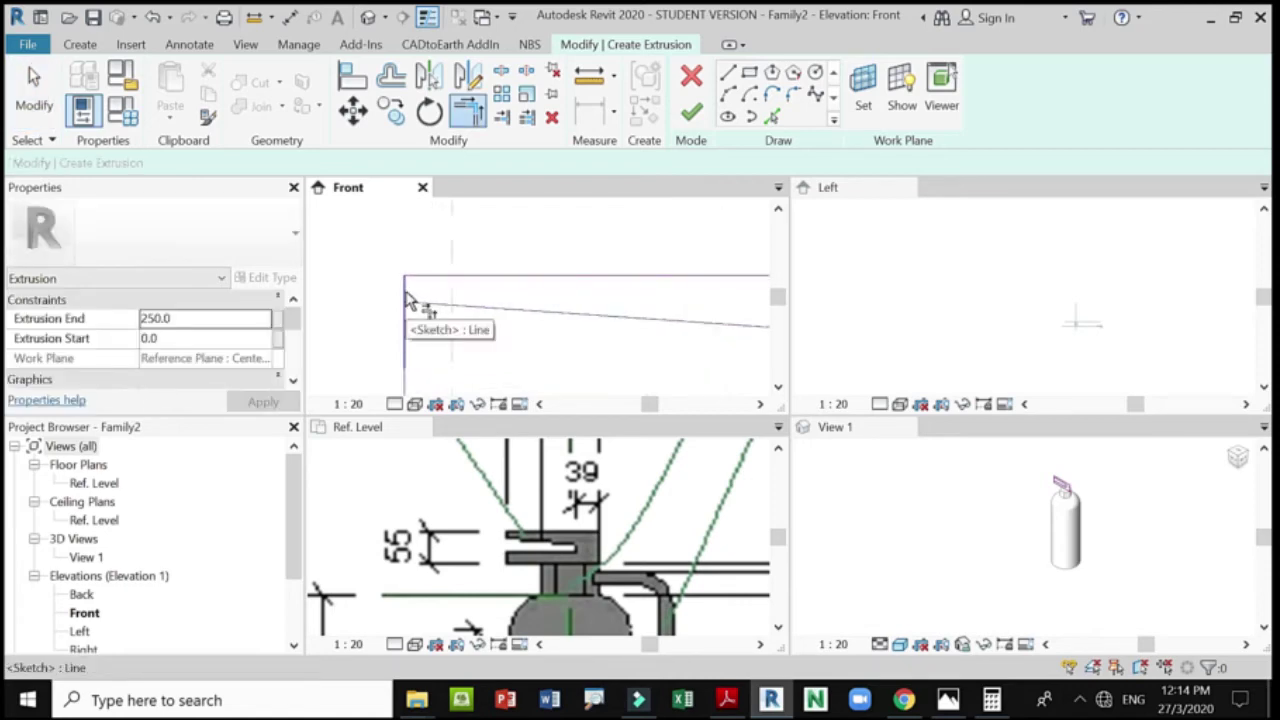
click(408, 300)
scroll(432, 290, down, 2)
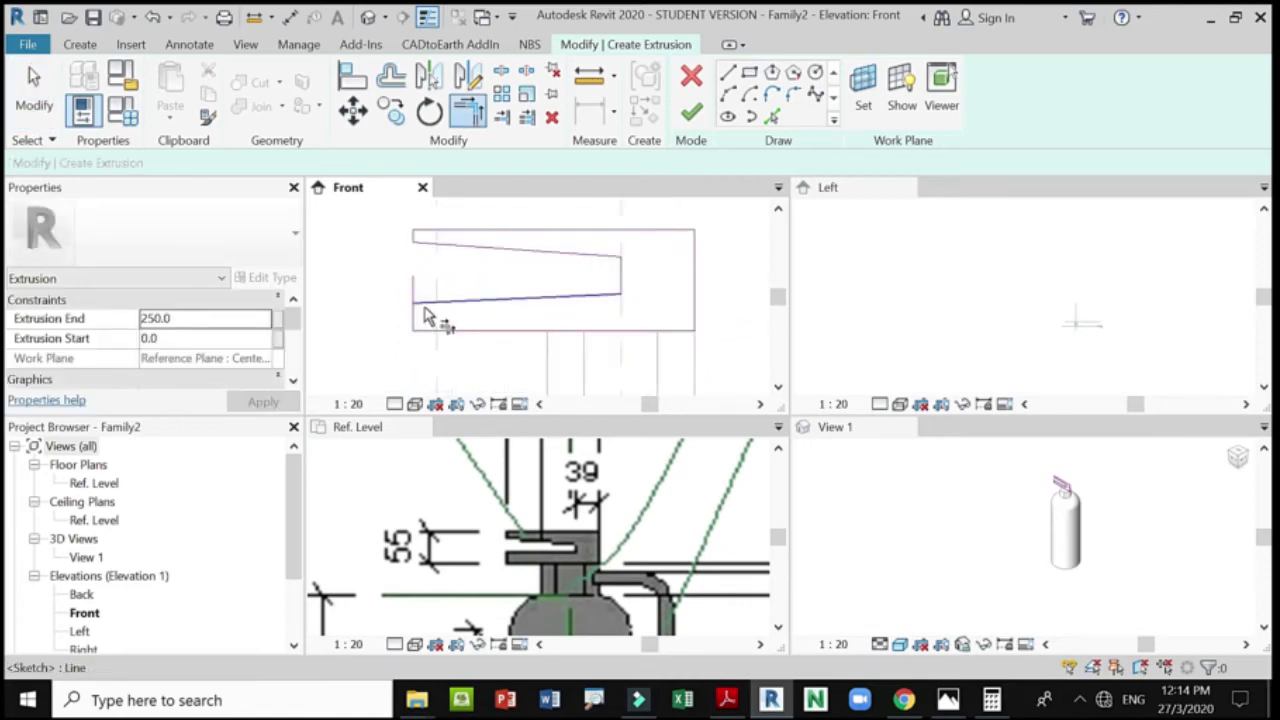
click(418, 326)
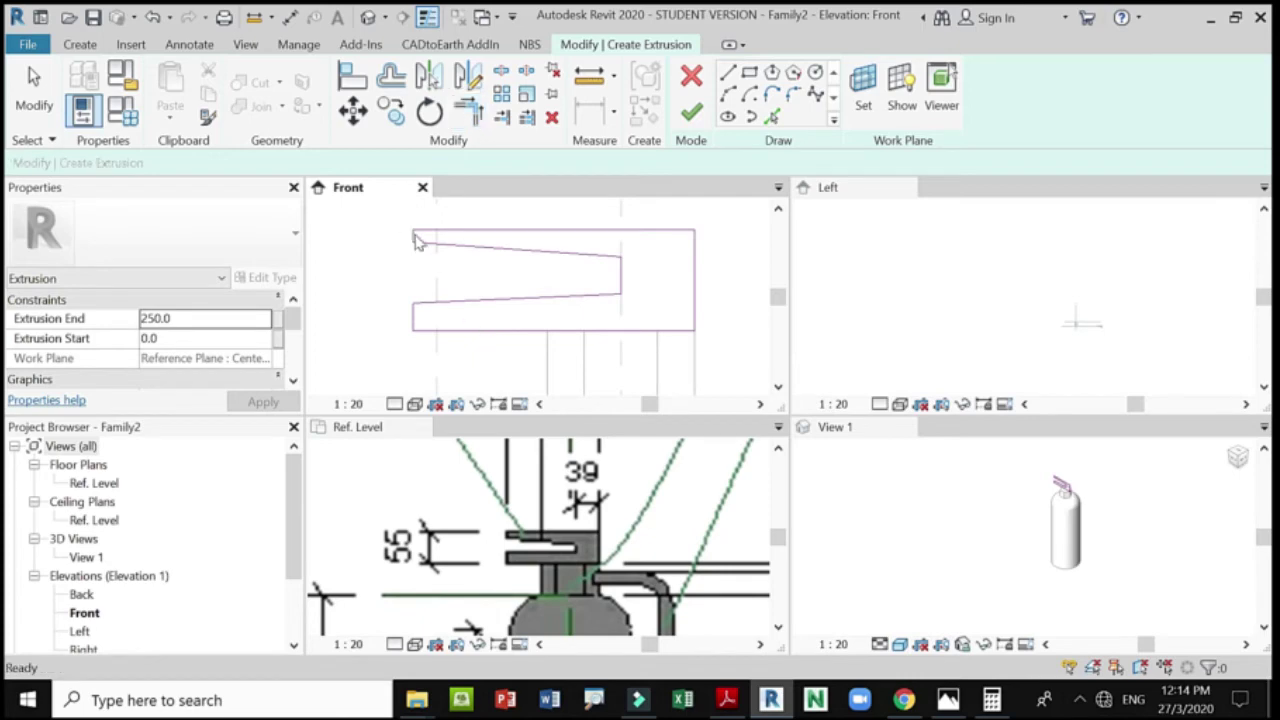
key(Escape)
Finish the handle extrusion at a depth of 250 mm.
scroll(420, 240, up, 1)
scroll(478, 318, down, 2)
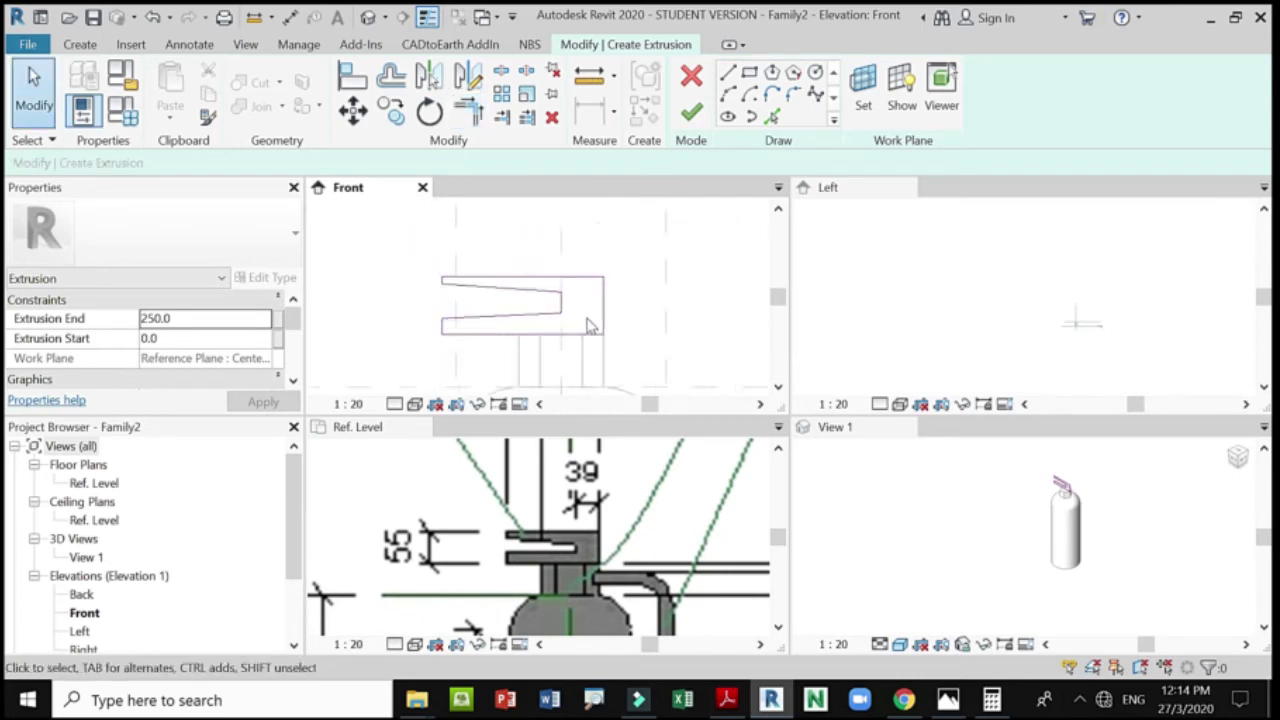
scroll(562, 305, down, 2)
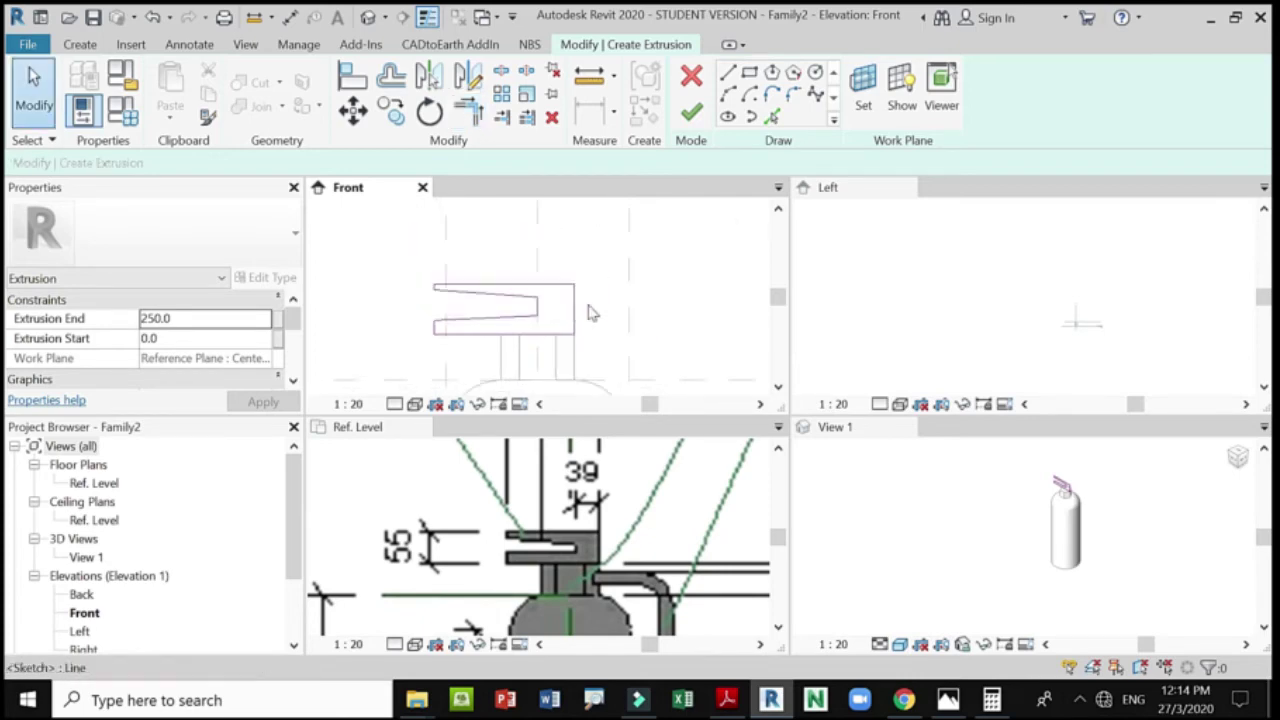
click(693, 112)
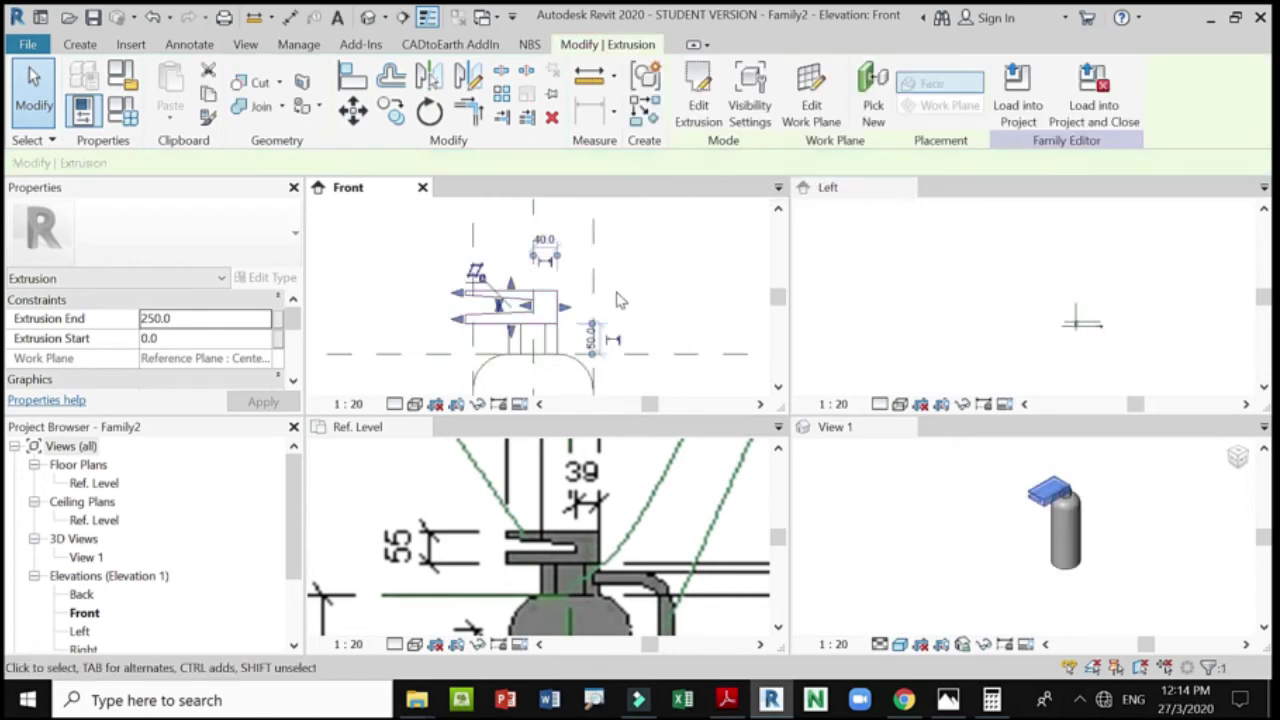
Compare the handle's depth in the 3D and Left views with the reference image's Left elevation.
scroll(1090, 505, up, 4)
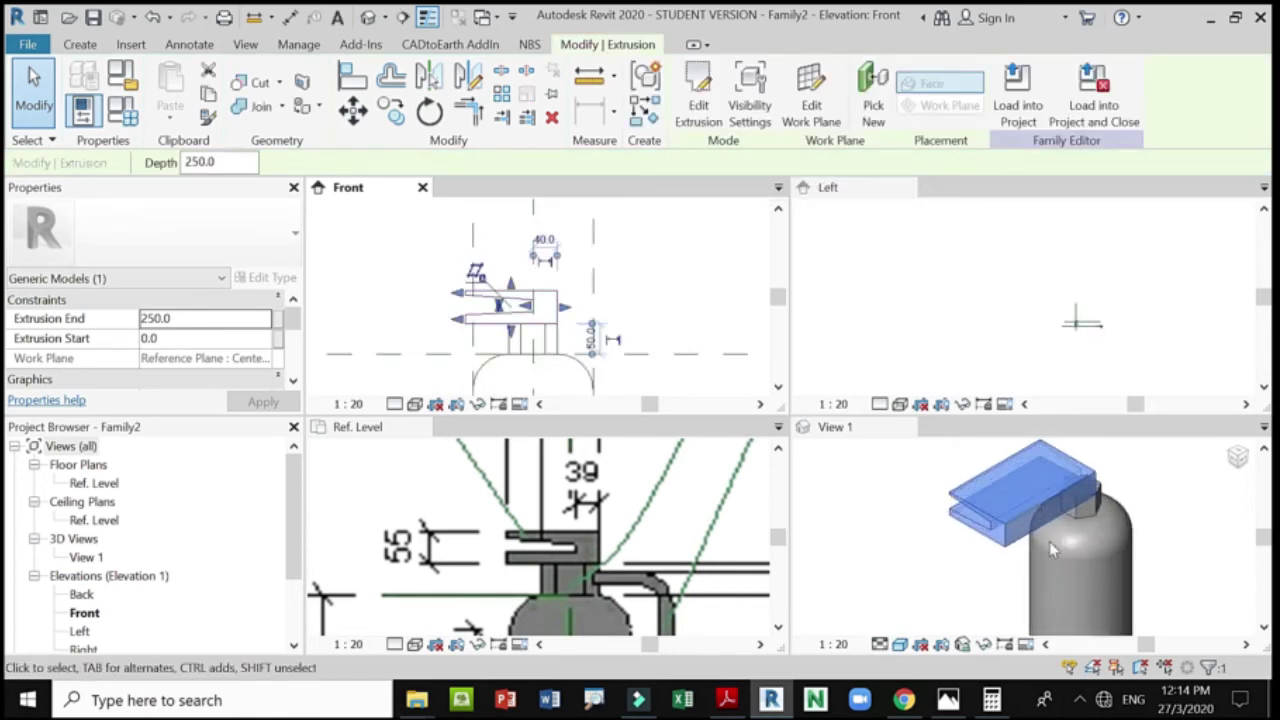
scroll(1097, 340, up, 5)
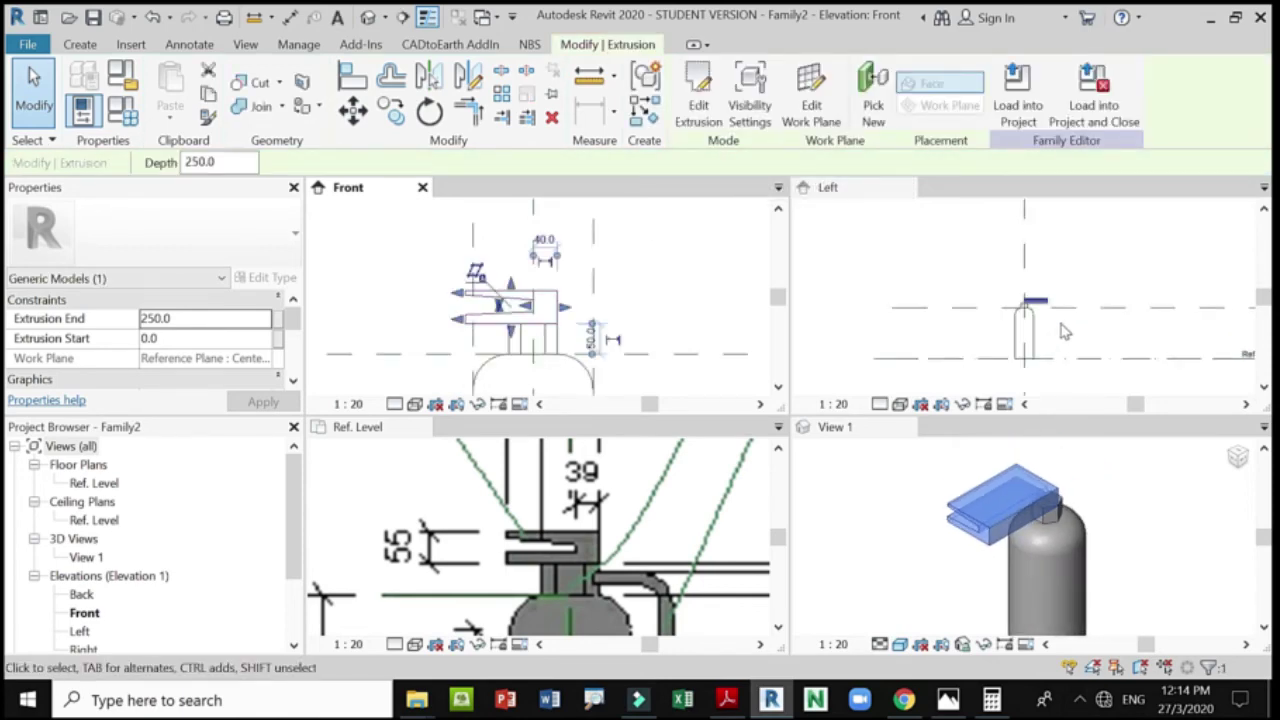
scroll(487, 515, down, 6)
scroll(527, 470, up, 5)
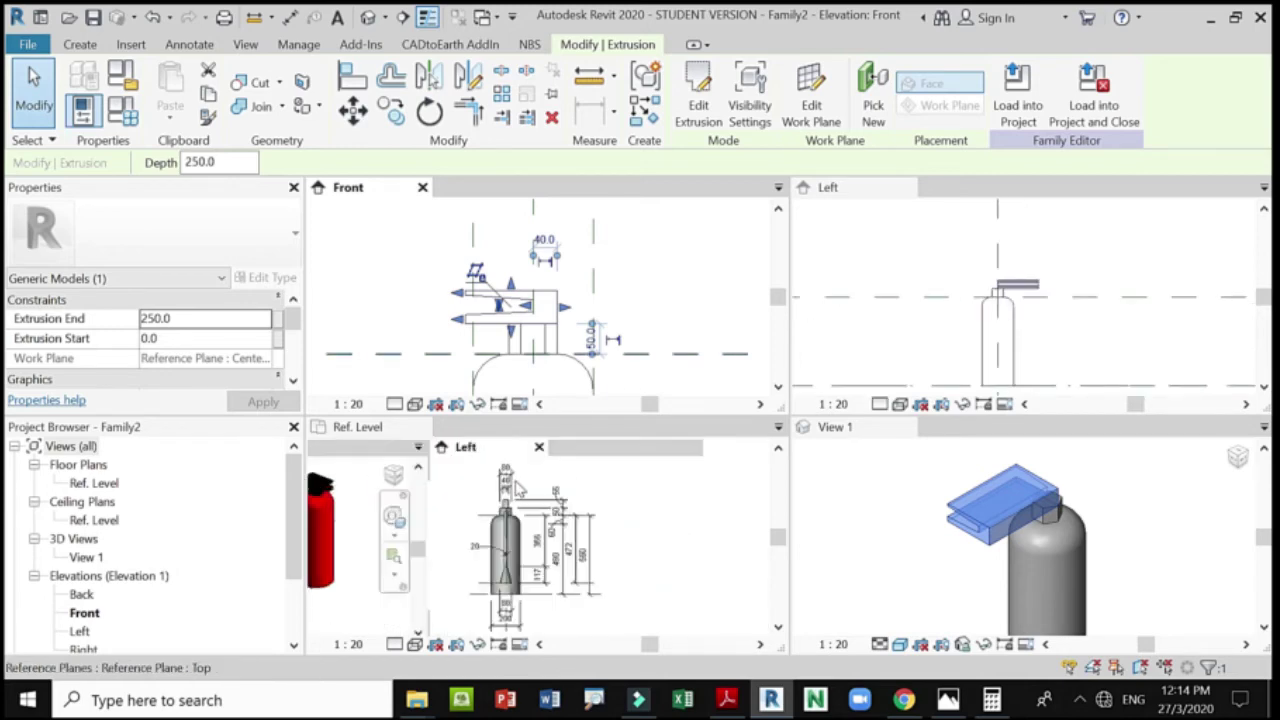
scroll(983, 292, up, 2)
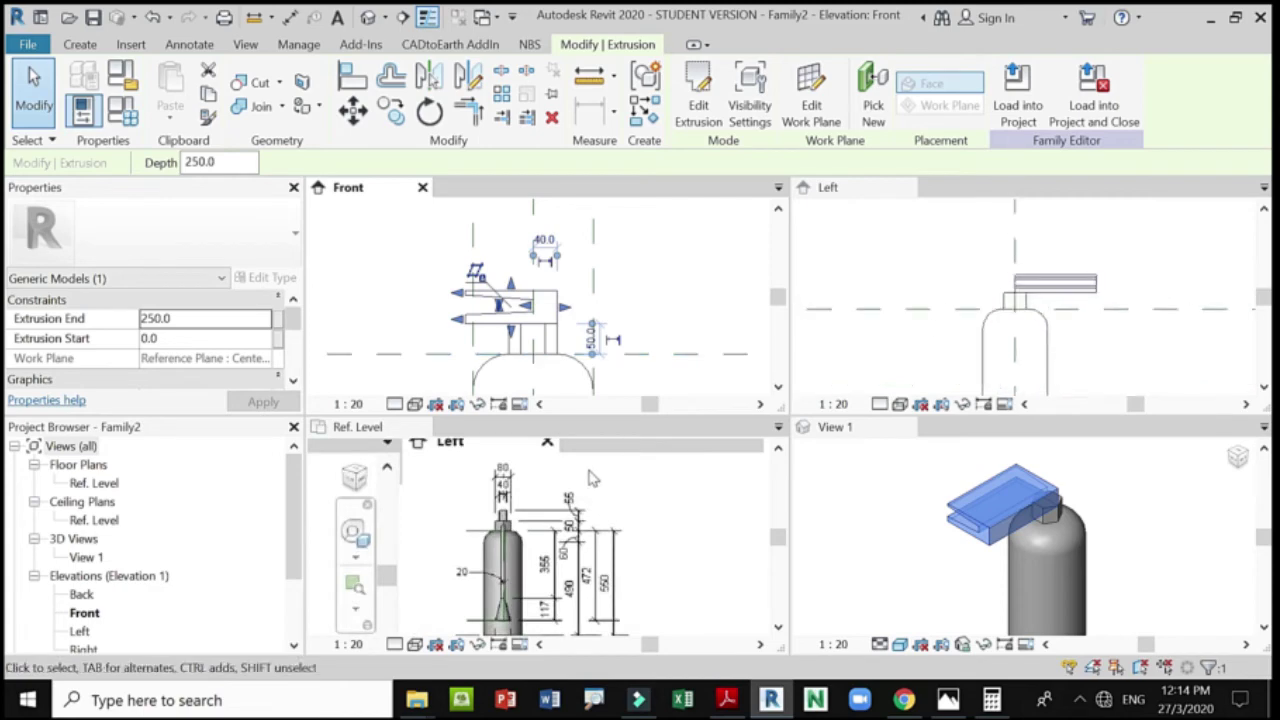
Shorten the handle extrusion in the Left view to a depth of about 34.6 mm.
scroll(531, 522, up, 4)
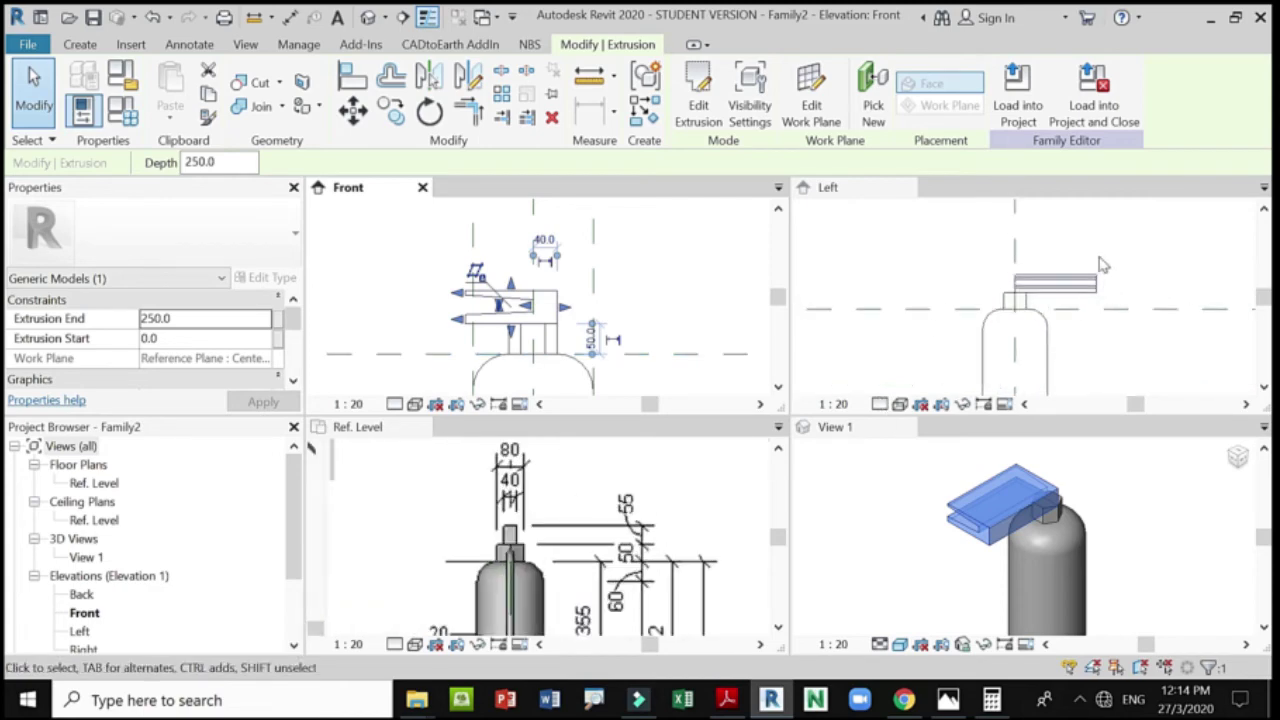
scroll(1103, 263, up, 3)
click(1083, 316)
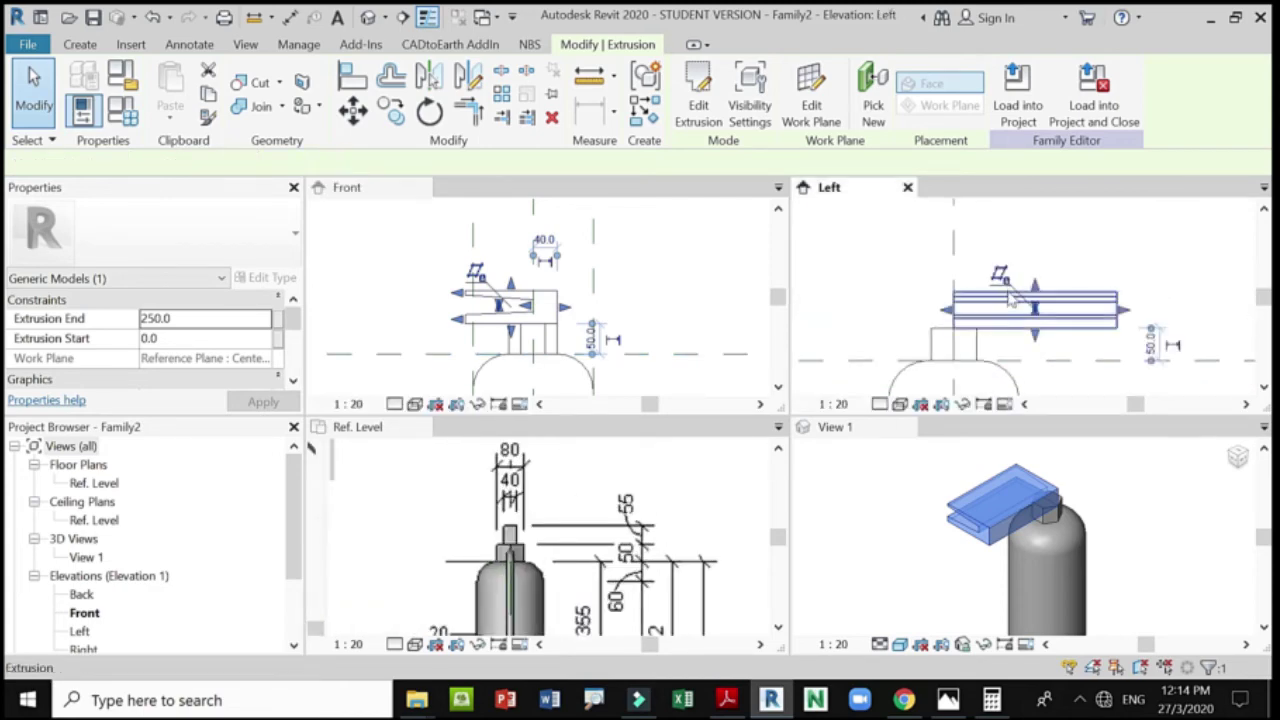
drag(1083, 316, 975, 318)
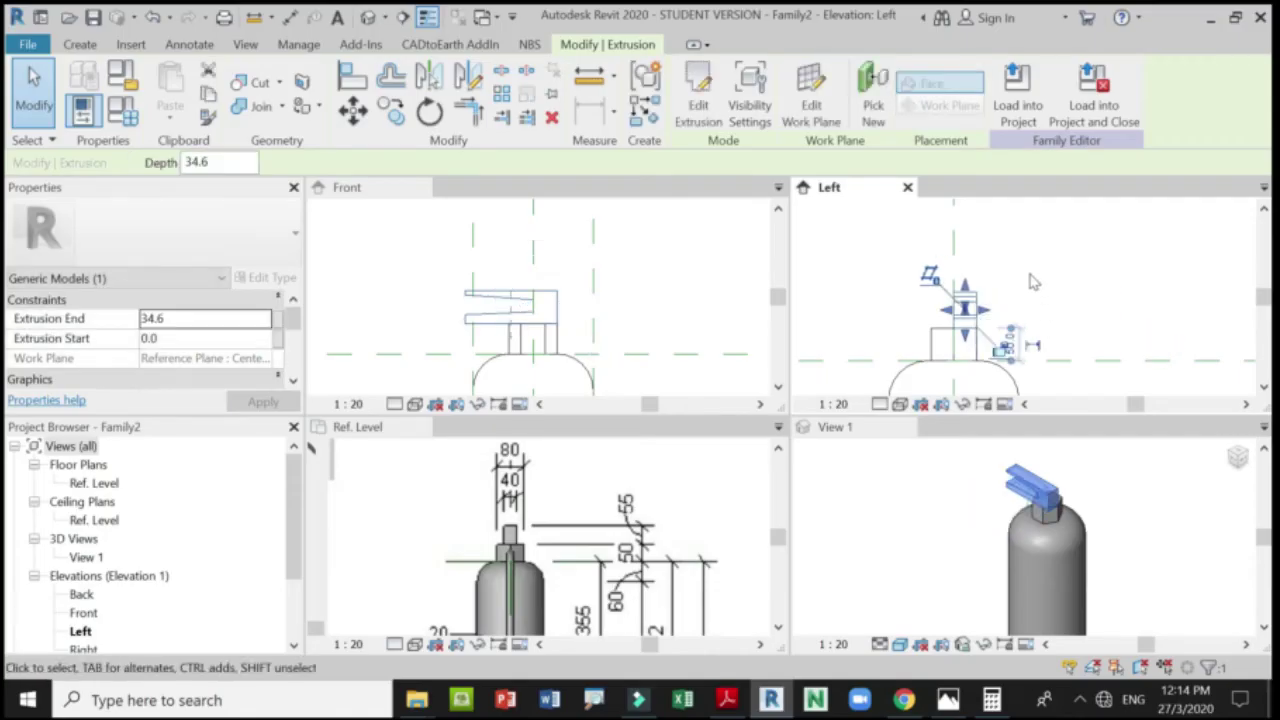
key(Escape)
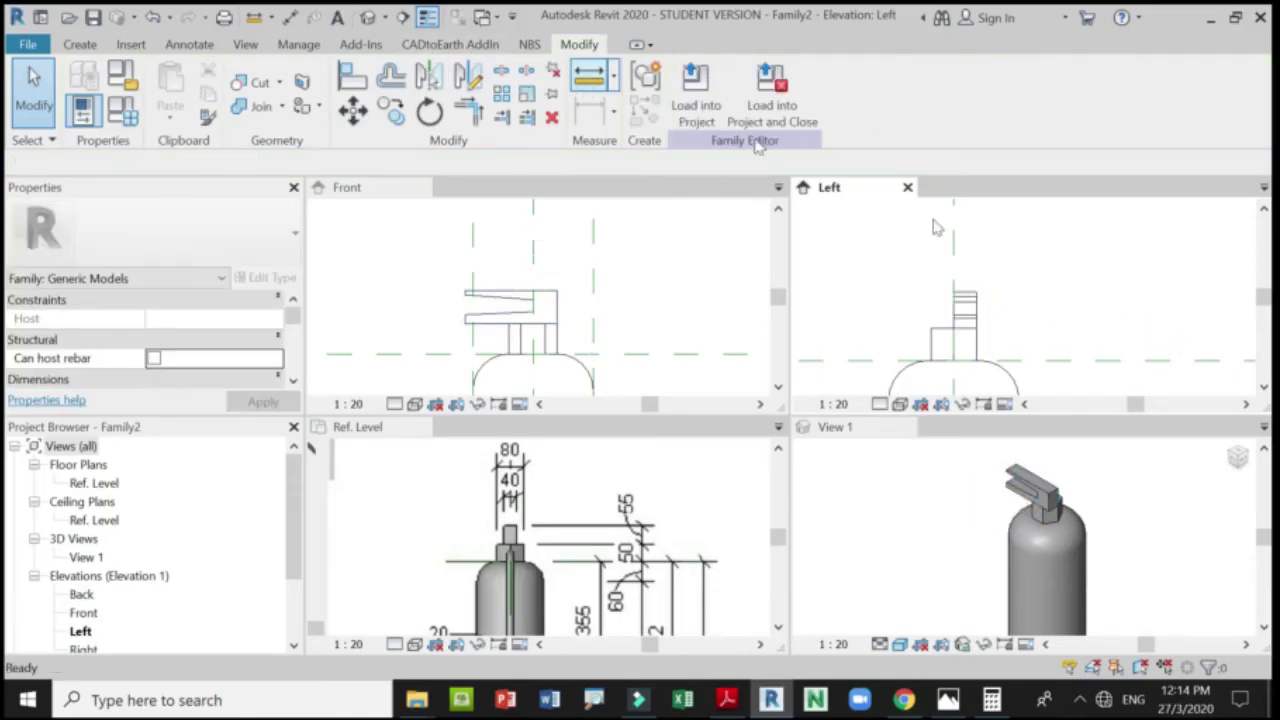
Measure the handle's depth in the Left view from the center plane to its outer edge.
click(955, 291)
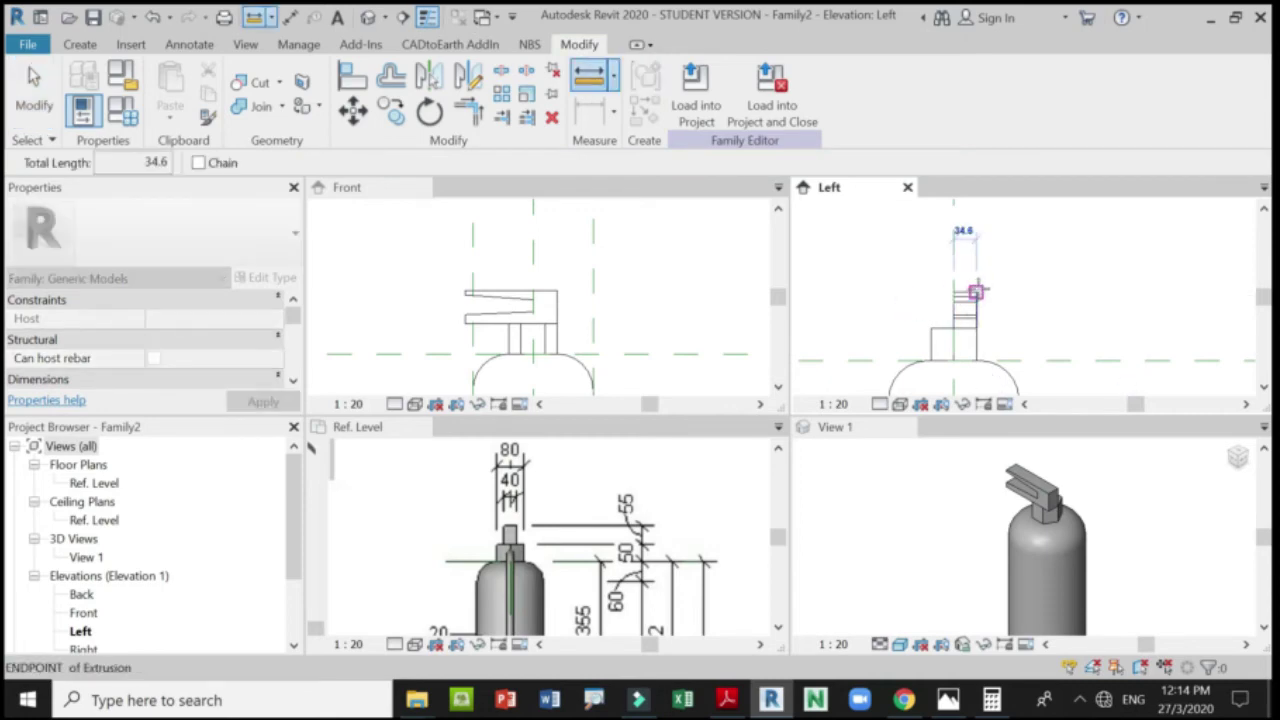
key(Escape)
key(Escape)
scroll(940, 316, down, 2)
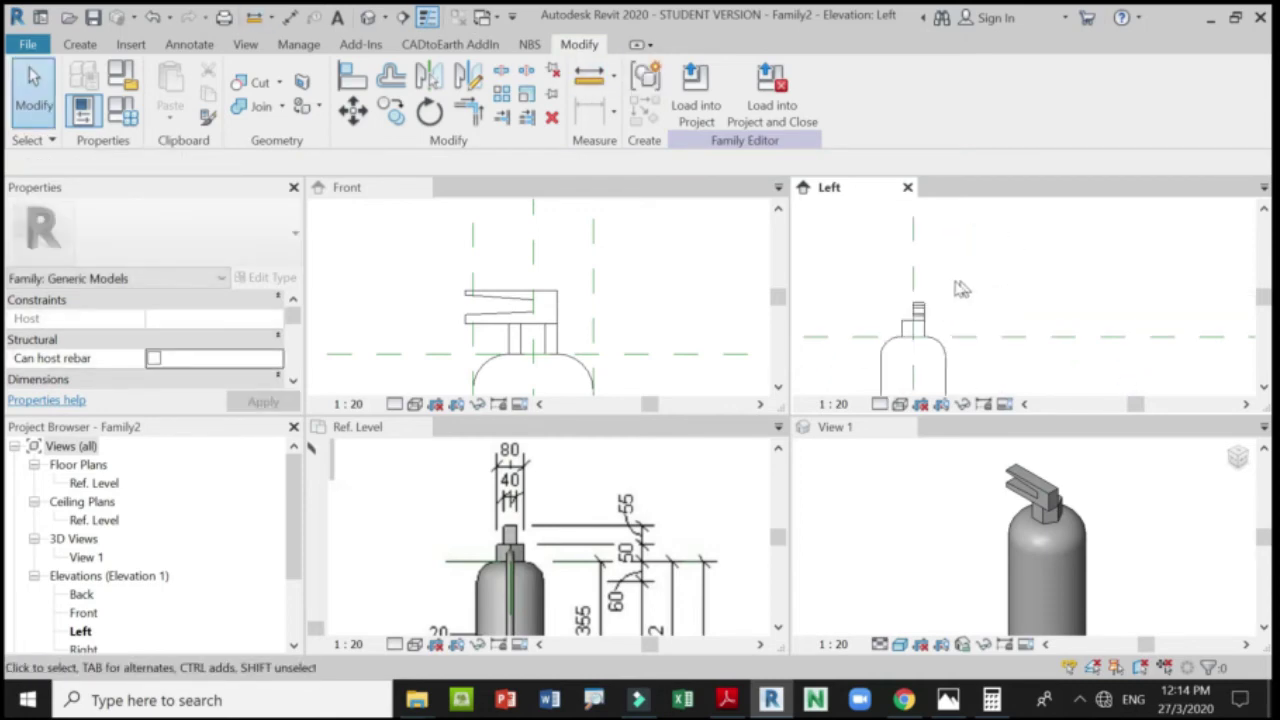
scroll(915, 330, up, 3)
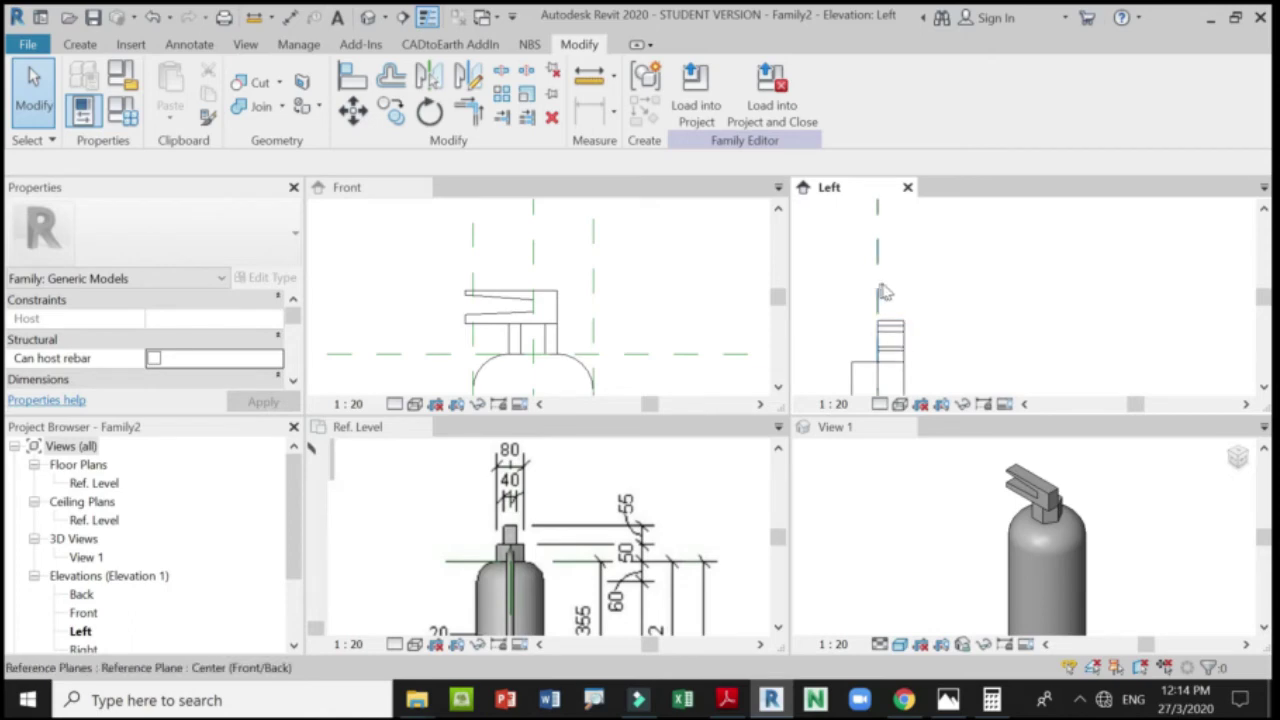
scroll(895, 291, down, 2)
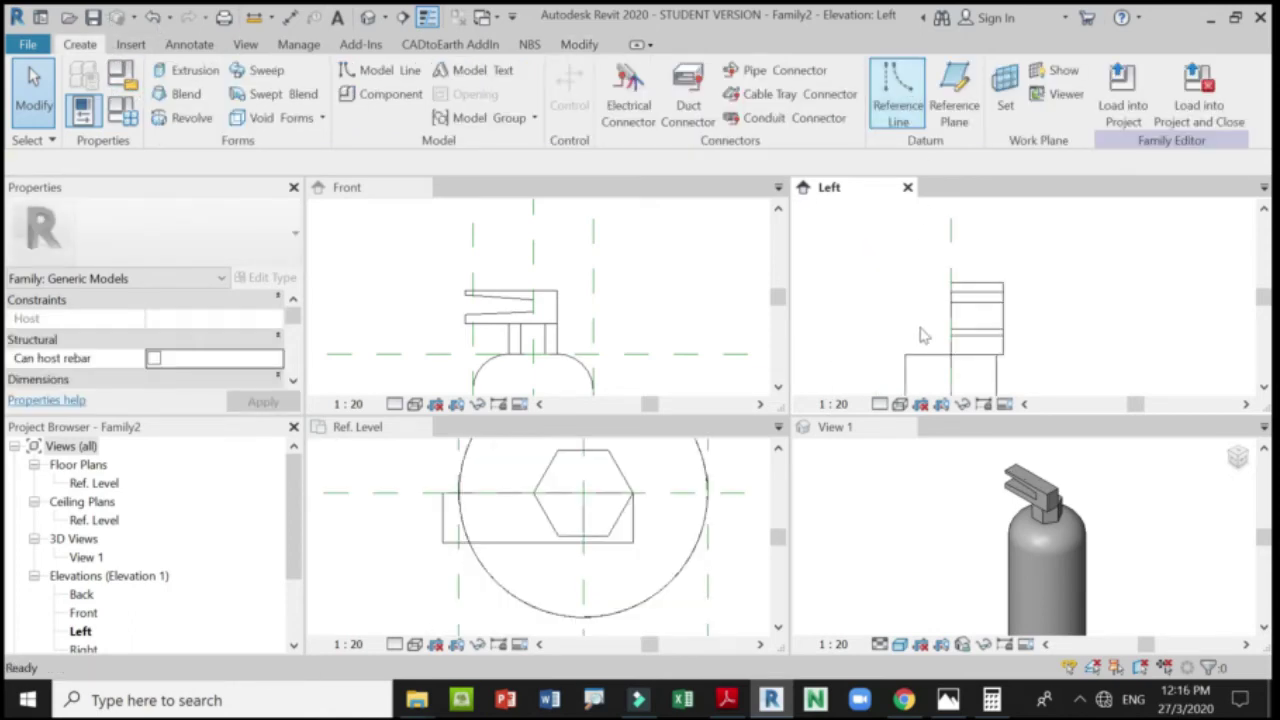
Draw a reference line about 95 mm long up from the neck's top edge in the Left view and straighten it to vertical.
click(893, 100)
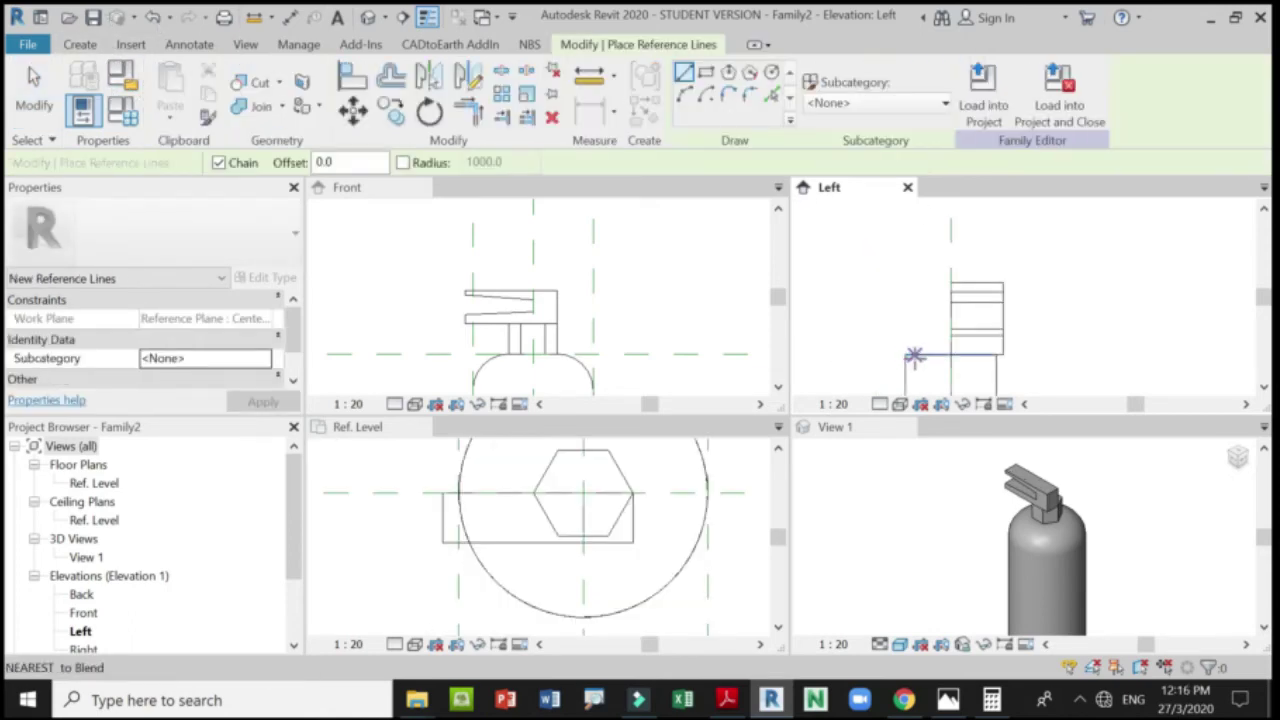
click(917, 355)
click(912, 232)
key(Escape)
key(Escape)
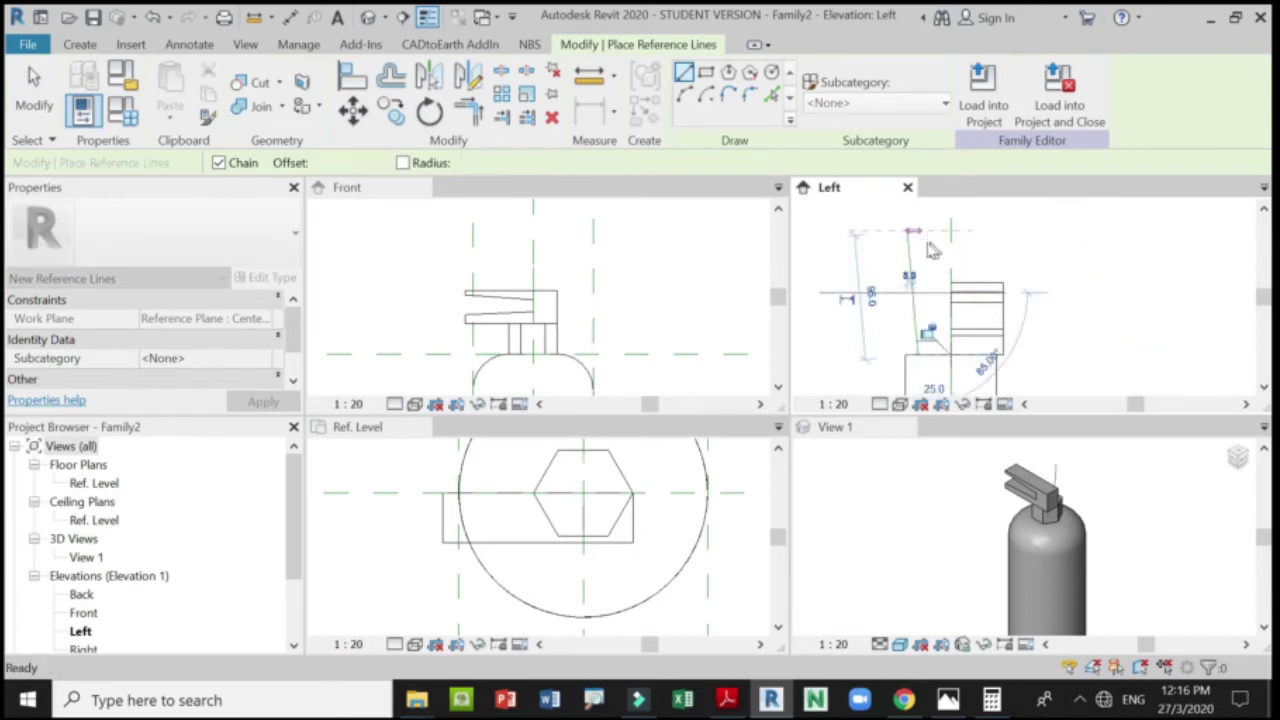
click(910, 245)
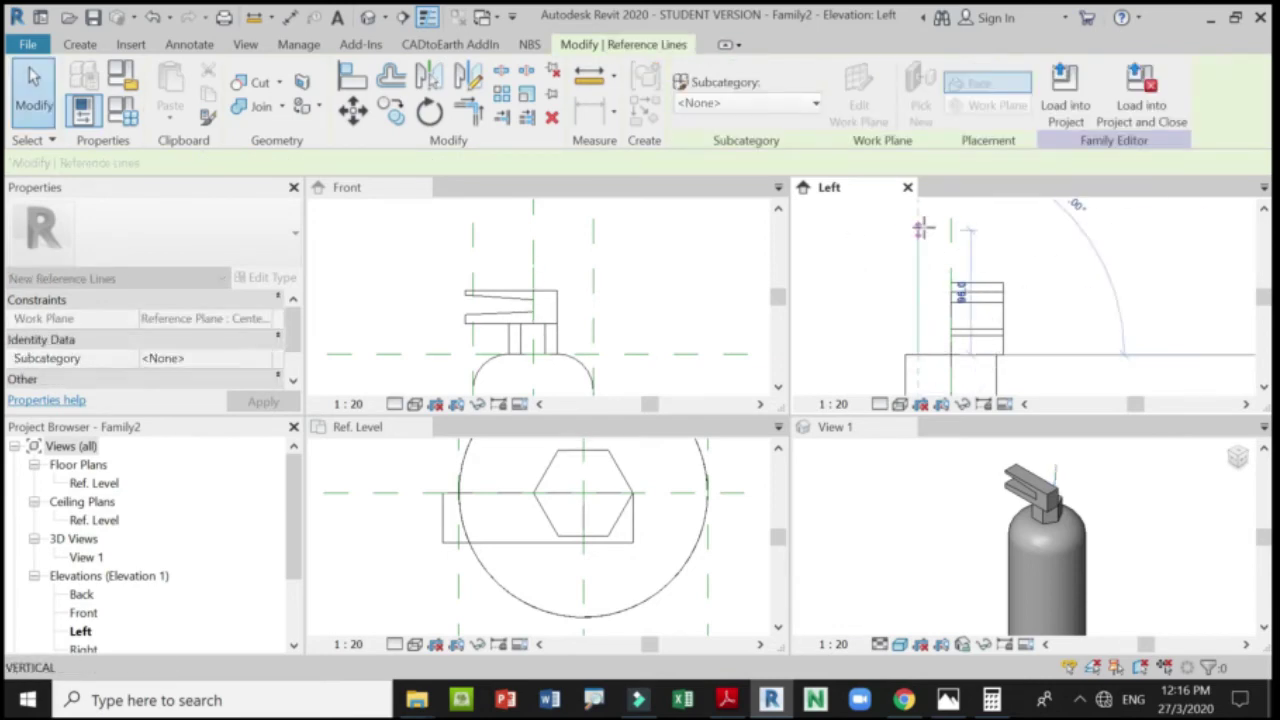
click(955, 265)
scroll(943, 335, down, 2)
Set the vertical reference line's distance from the center plane to 20 mm.
click(931, 310)
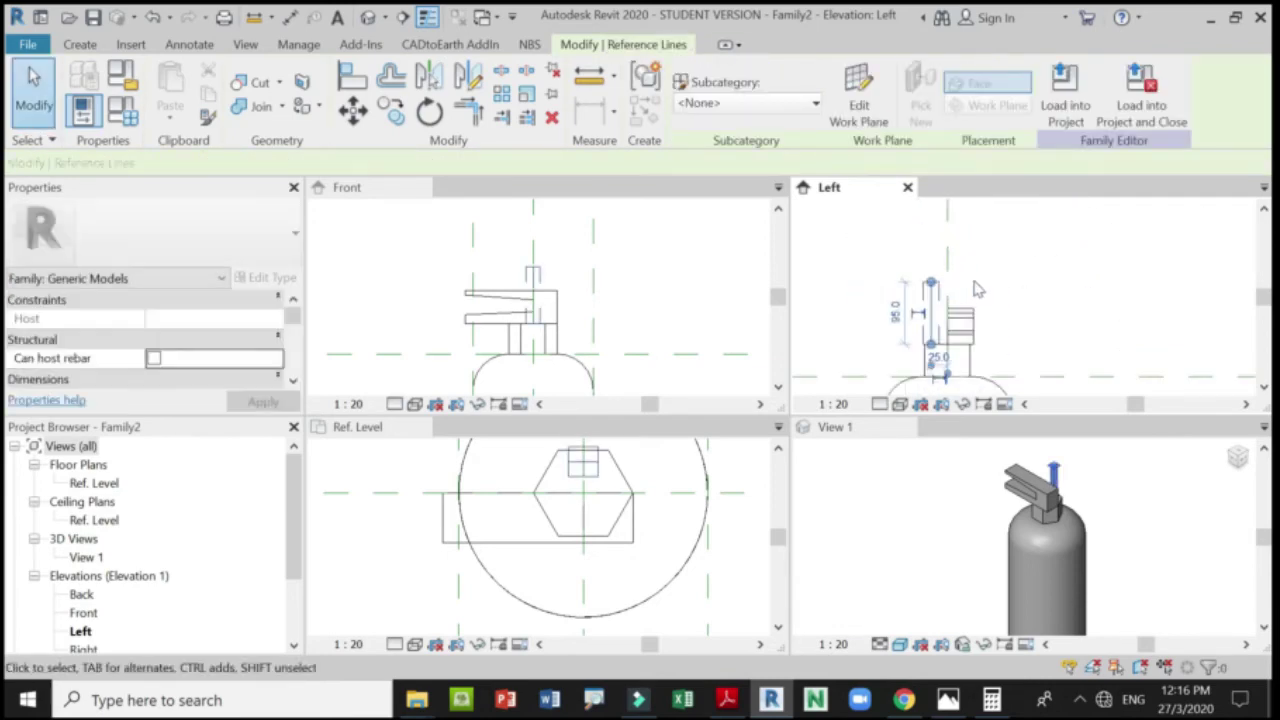
scroll(945, 378, up, 3)
click(912, 342)
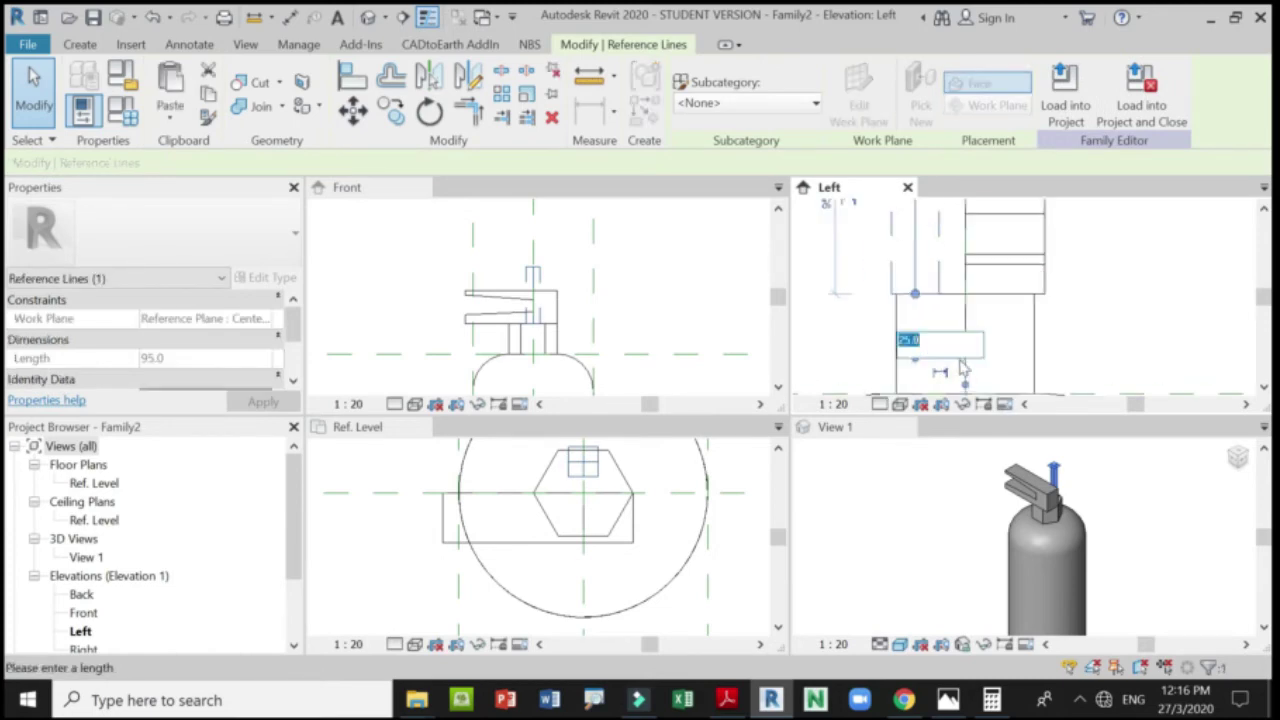
text(20)
key(Return)
click(994, 234)
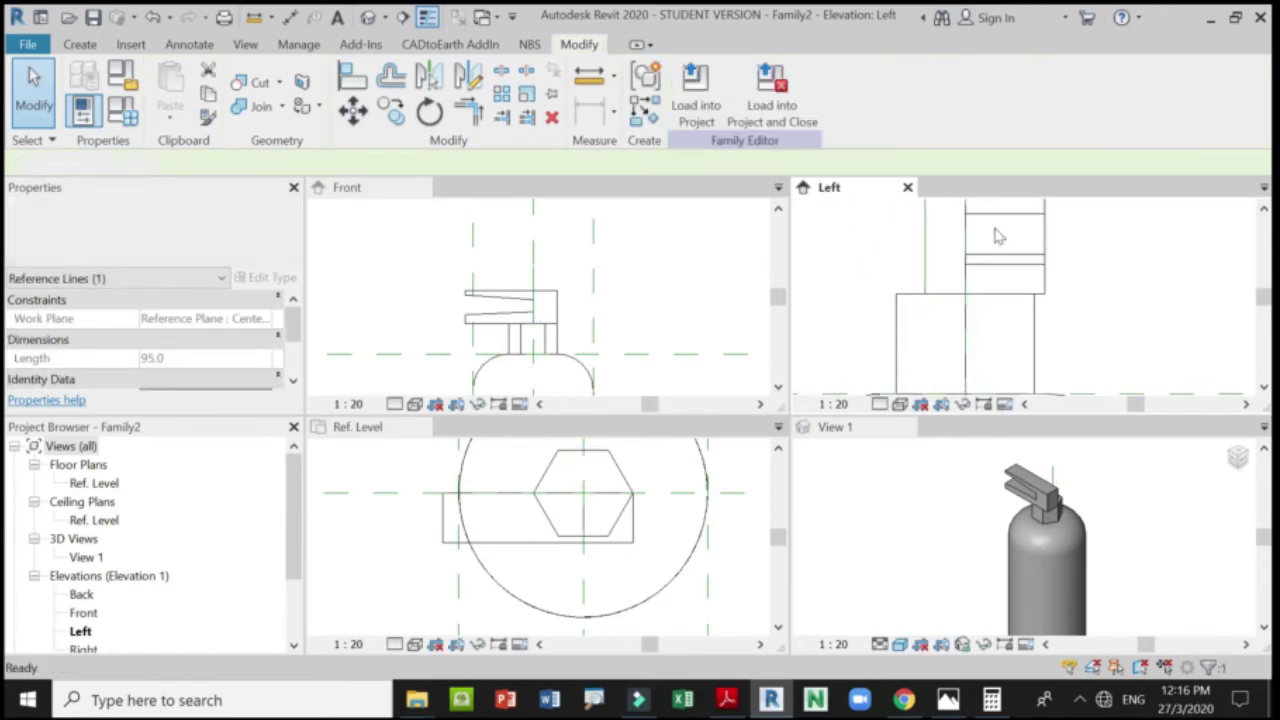
Stretch the handle's face at the center plane out to the reference line, for an extrusion start of -20 mm.
scroll(950, 300, down, 2)
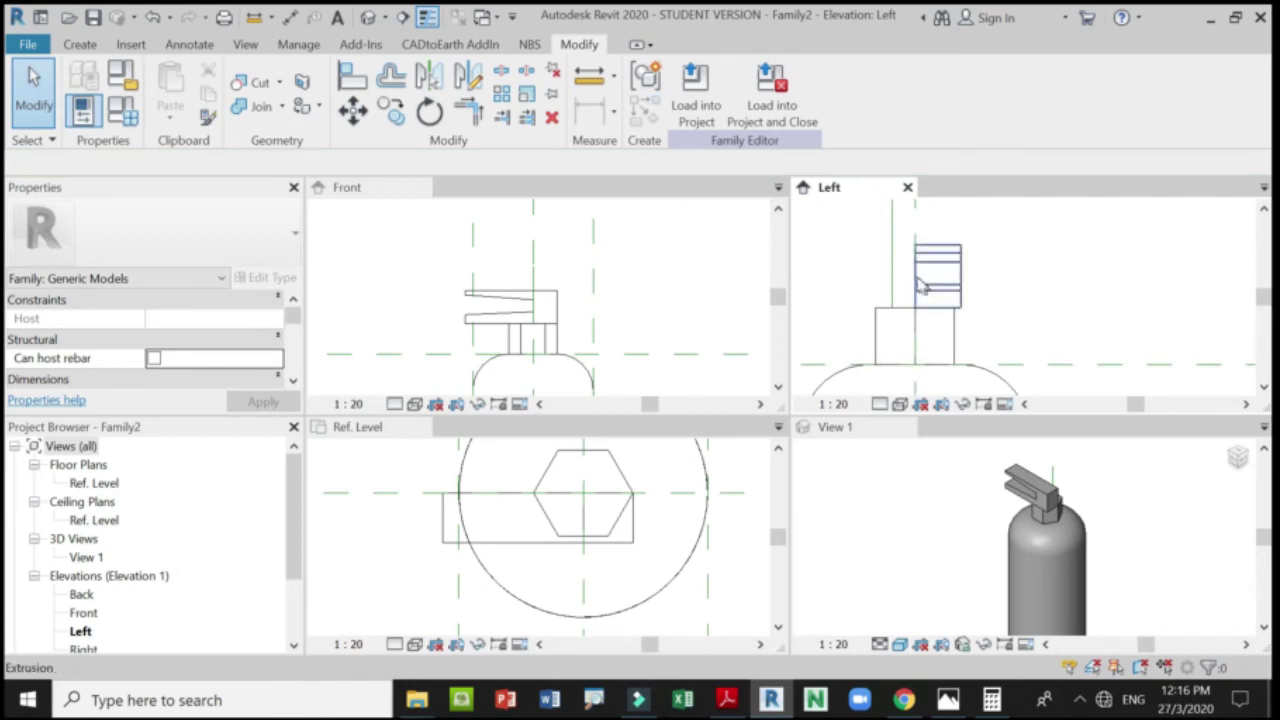
click(920, 287)
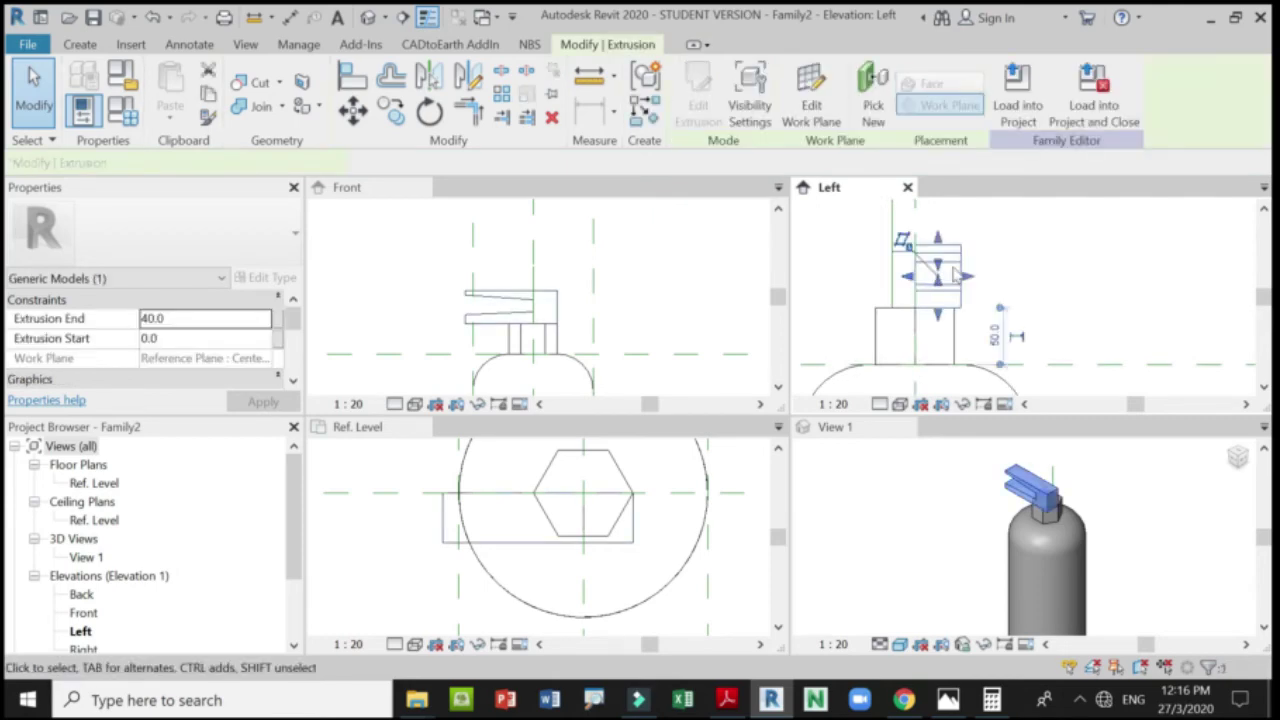
drag(911, 277, 900, 287)
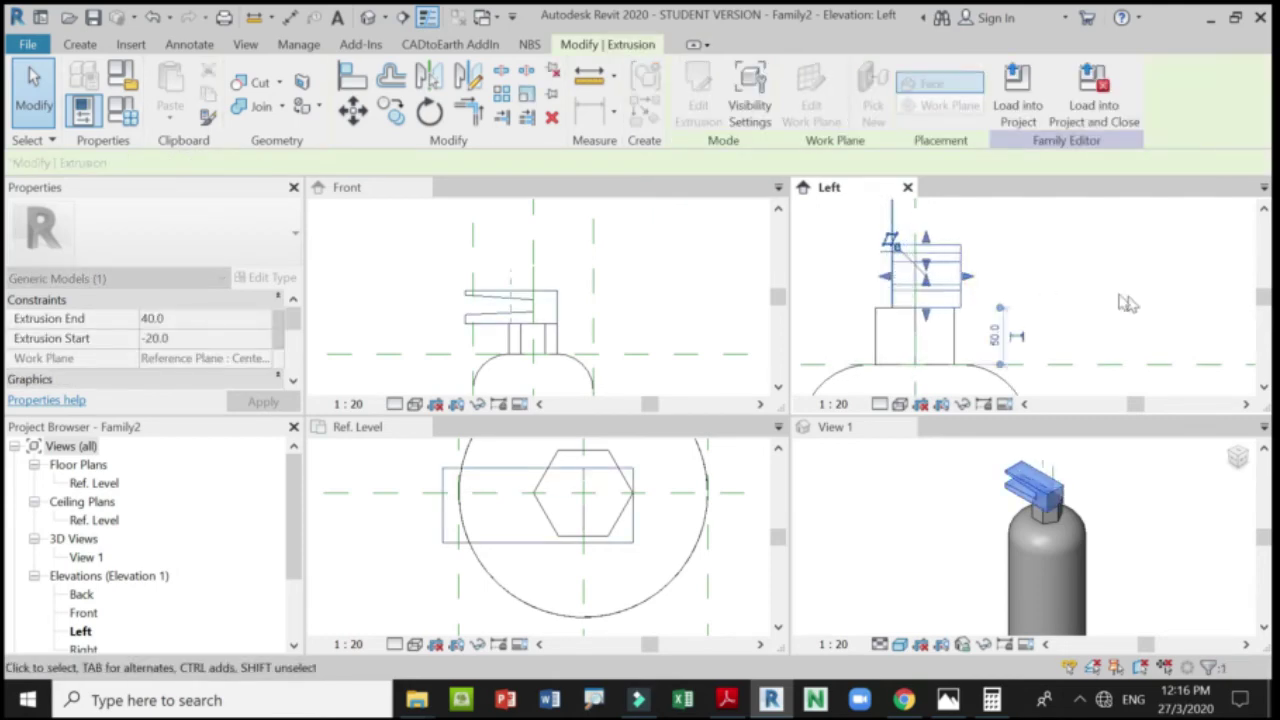
key(Escape)
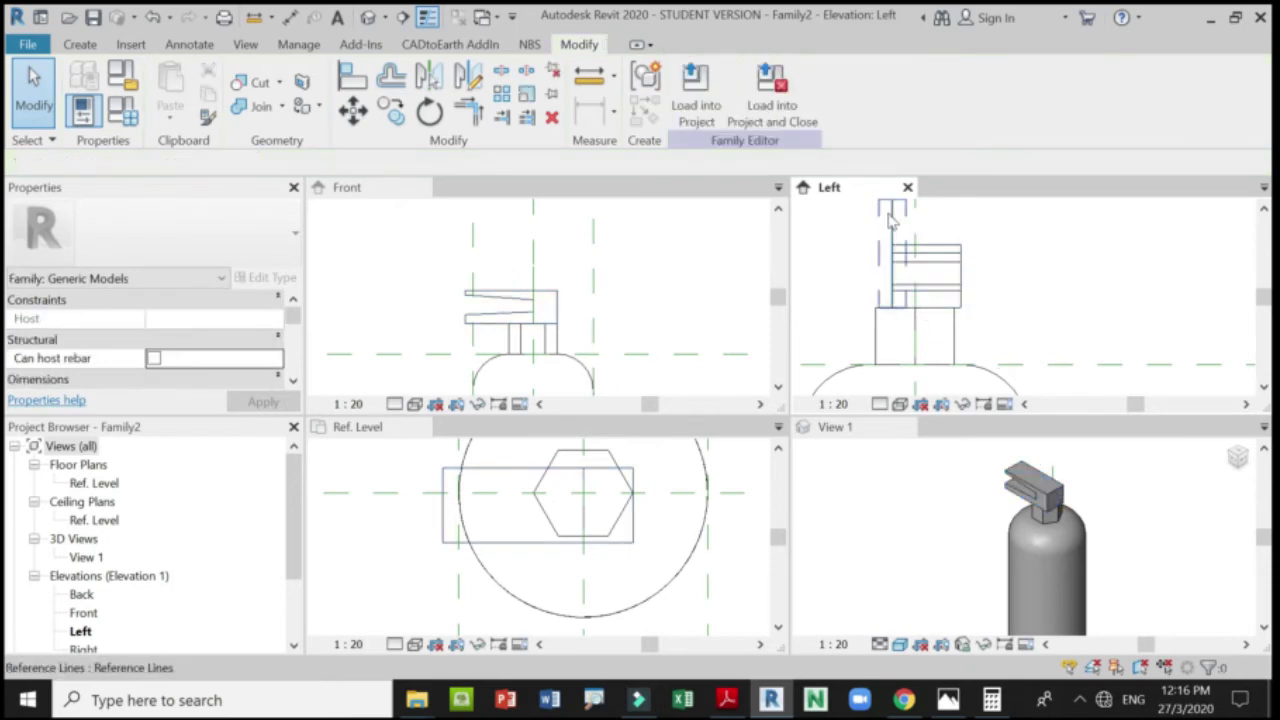
Mirror a copy of the reference line about the Center (Front/Back) reference plane in the Left view.
click(897, 226)
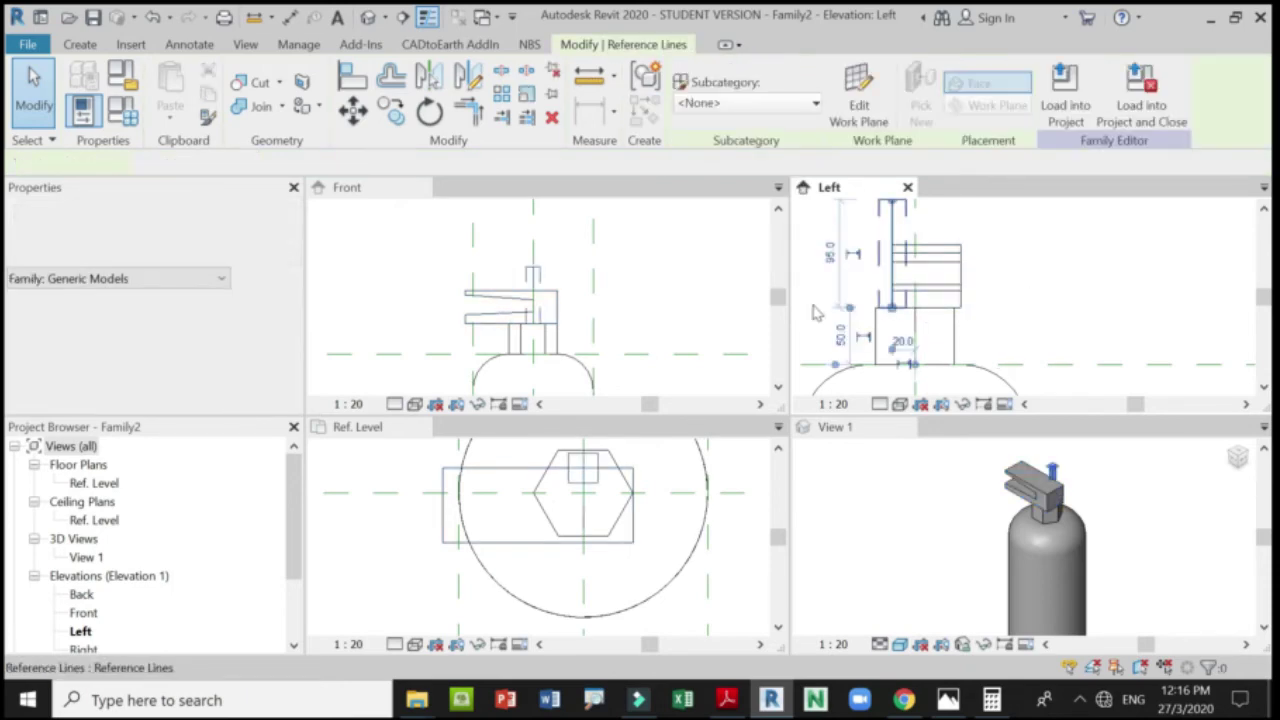
click(435, 84)
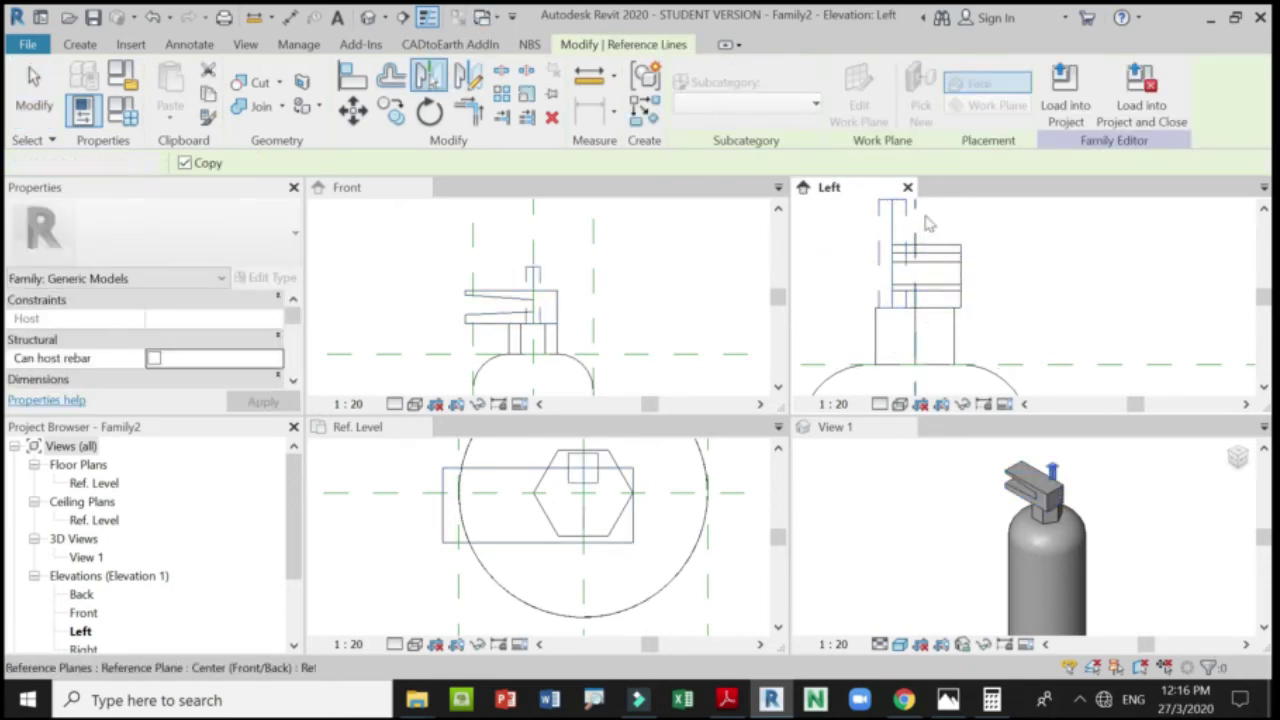
key(Escape)
key(Escape)
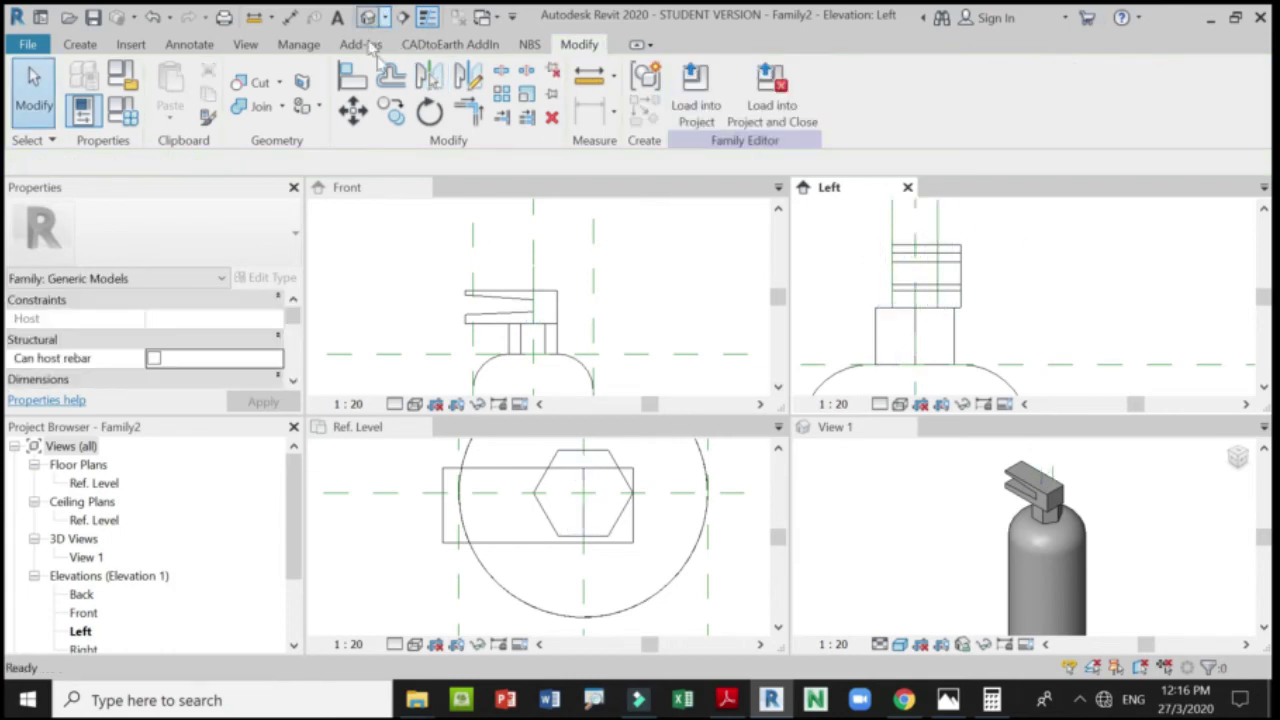
Align the handle's opposite face to the mirrored reference line so the handle is centred on the neck.
click(360, 80)
click(939, 225)
click(962, 286)
key(Escape)
scroll(928, 275, down, 3)
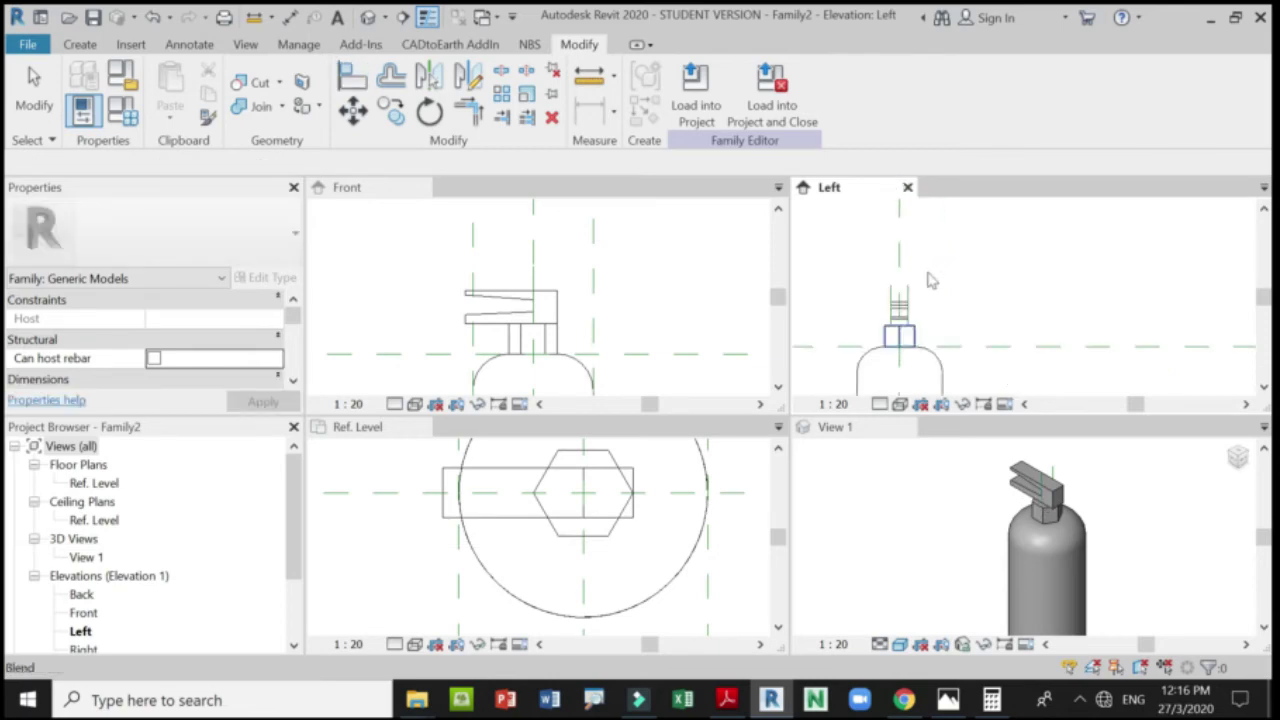
Delete both vertical reference lines beside the handle in the Left view.
click(894, 316)
scroll(880, 316, up, 2)
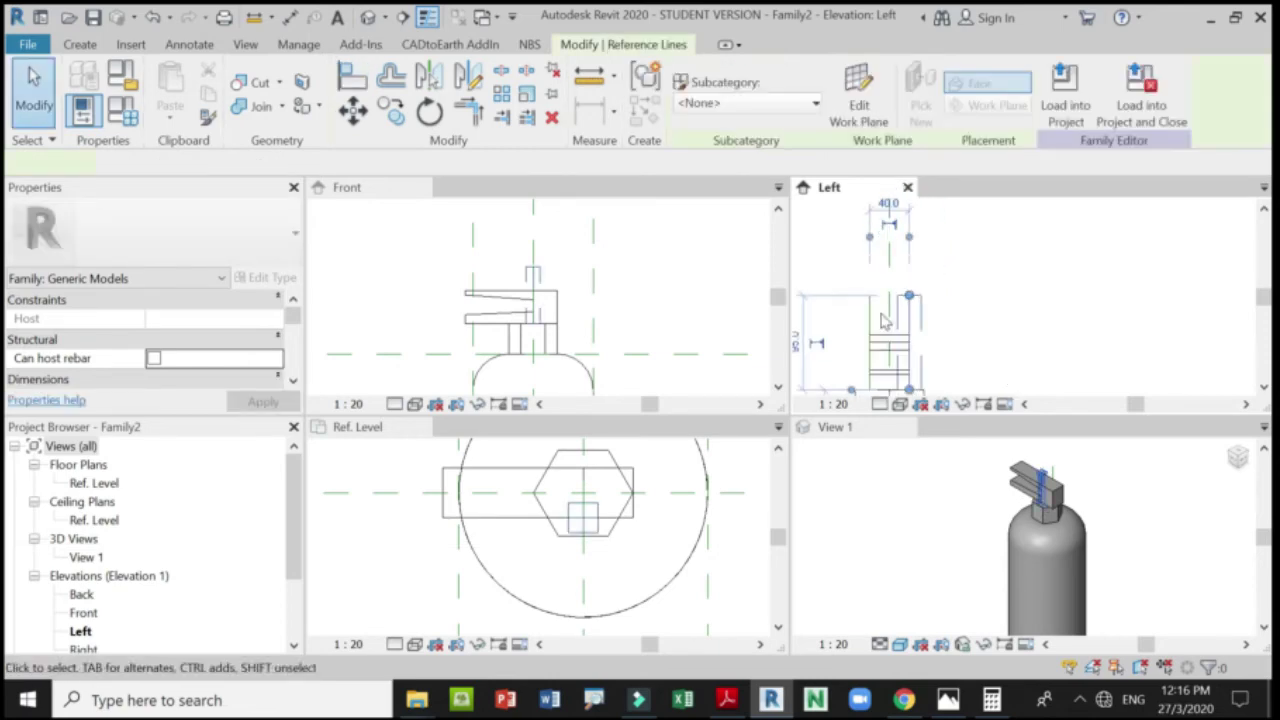
click(1108, 280)
scroll(1083, 289, down, 2)
scroll(1076, 520, up, 4)
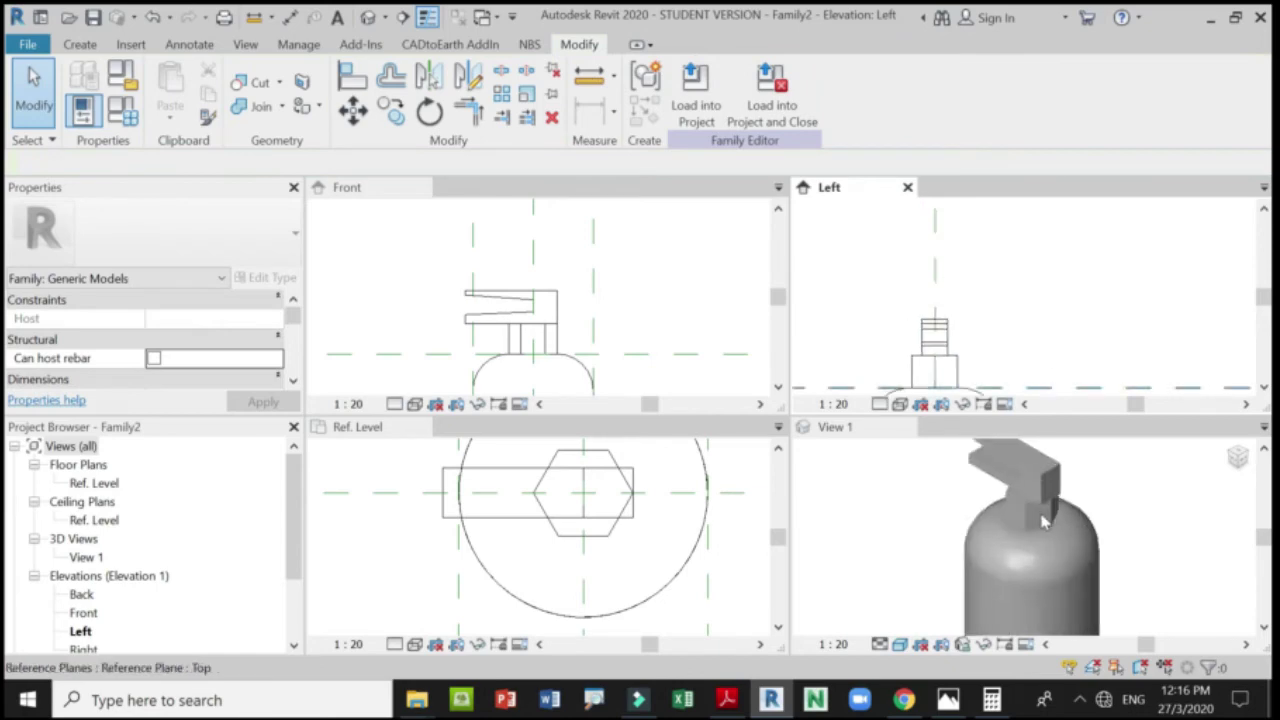
scroll(515, 245, down, 2)
scroll(1118, 505, down, 3)
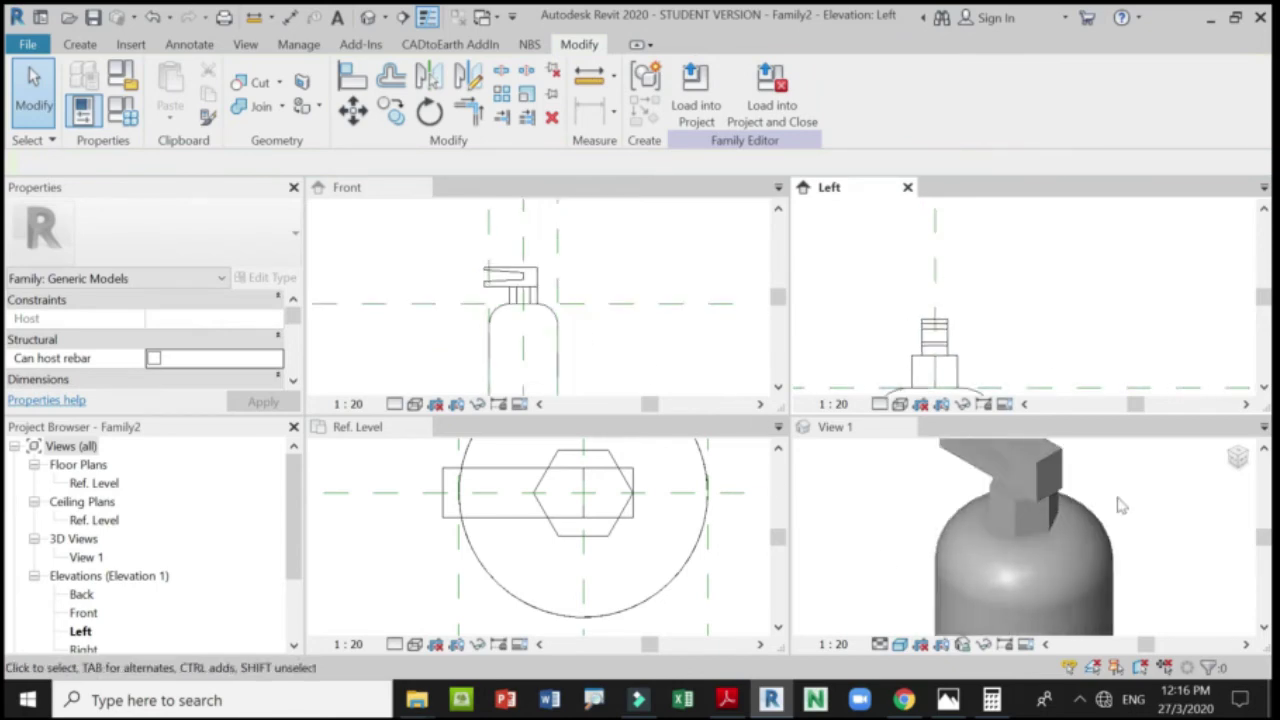
scroll(894, 259, up, 2)
scroll(629, 314, down, 5)
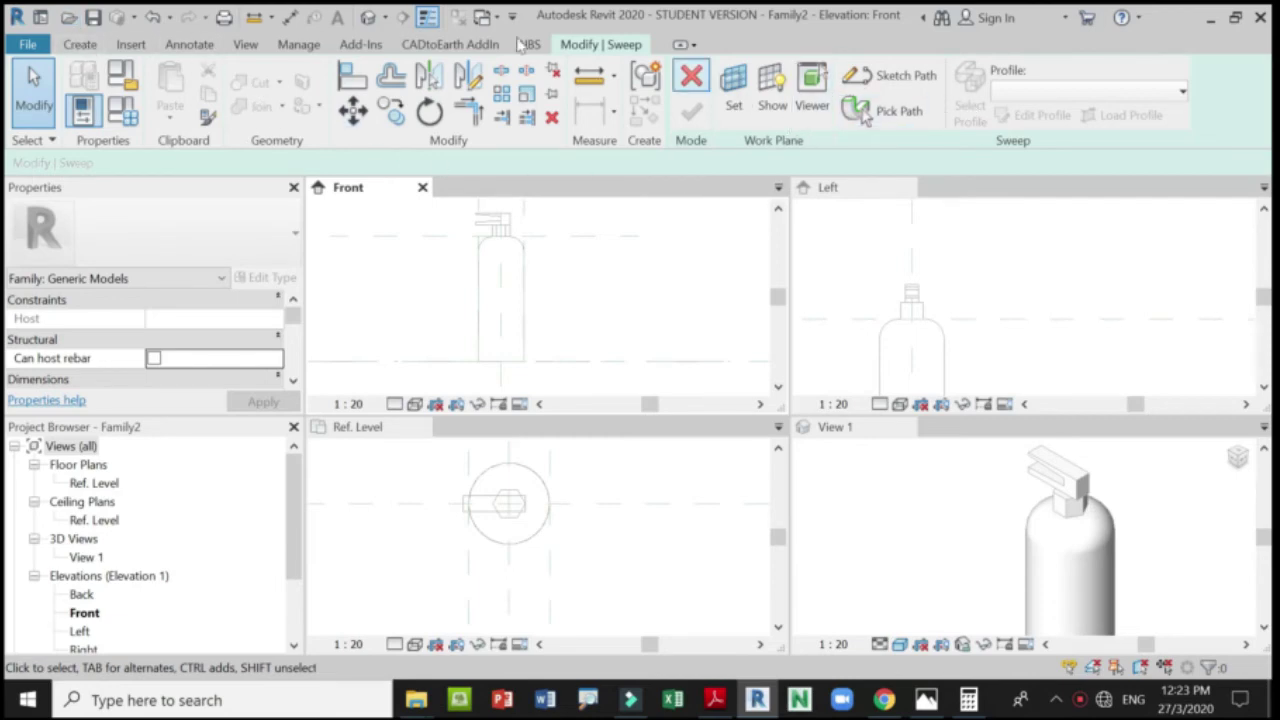
Sketch a sweep path in the Front view: a horizontal line outward from the neck's side and a vertical line 500 mm down.
click(892, 76)
scroll(538, 222, up, 3)
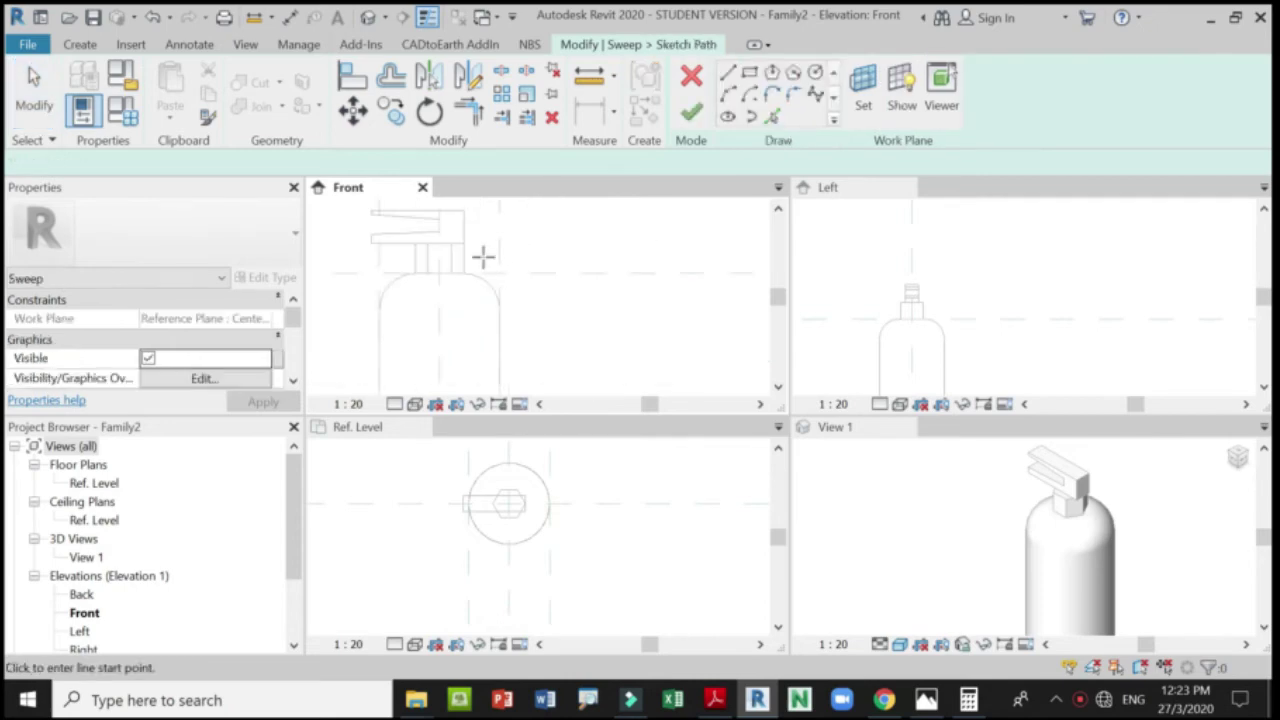
click(466, 257)
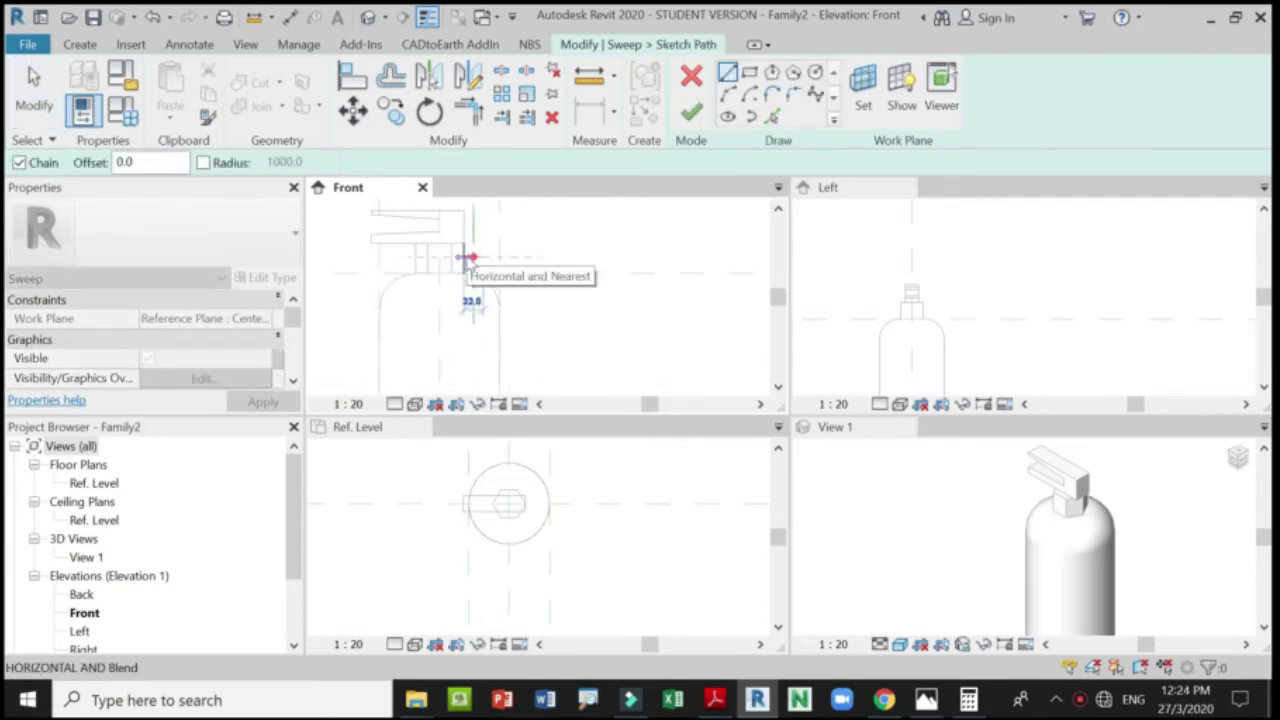
click(520, 257)
click(545, 258)
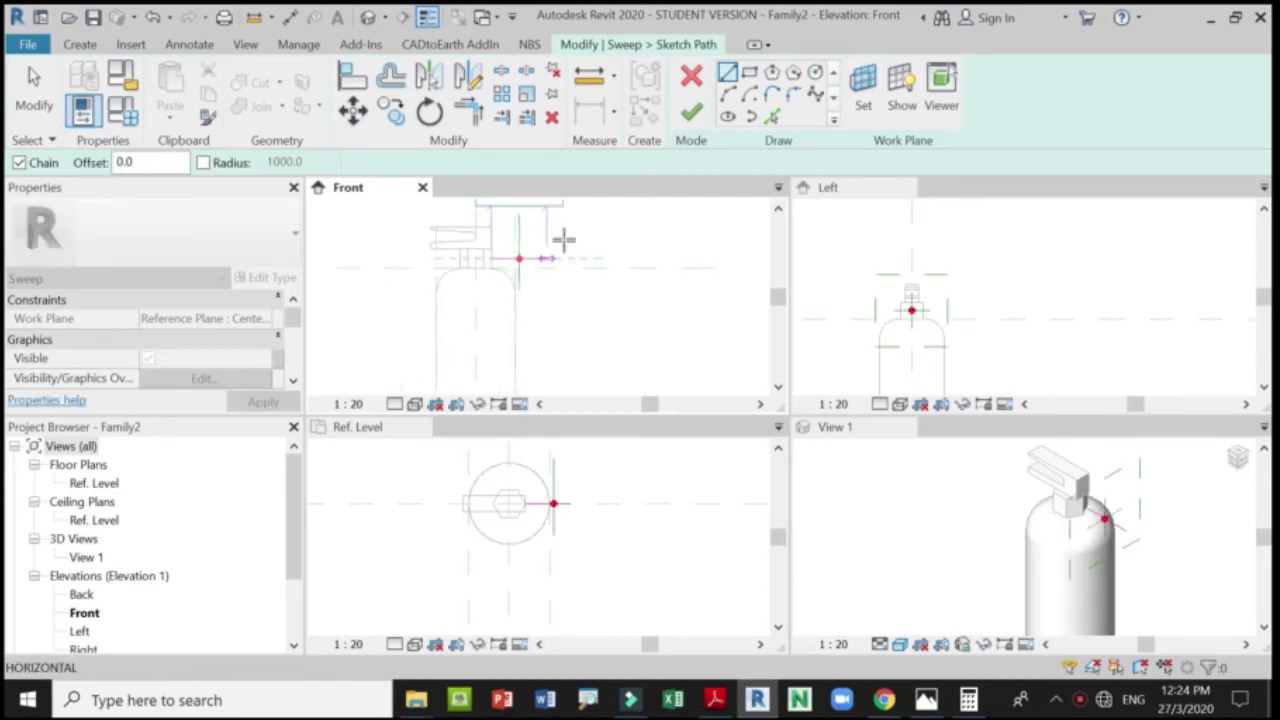
scroll(546, 290, down, 2)
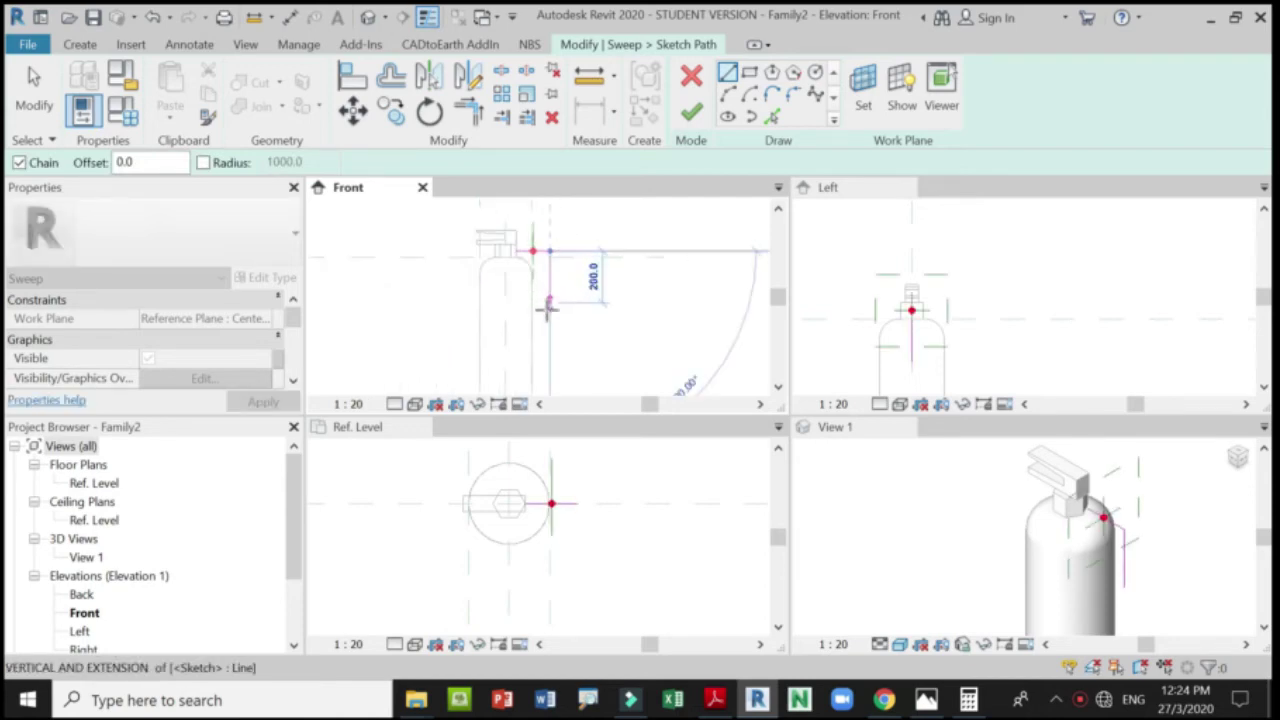
click(550, 378)
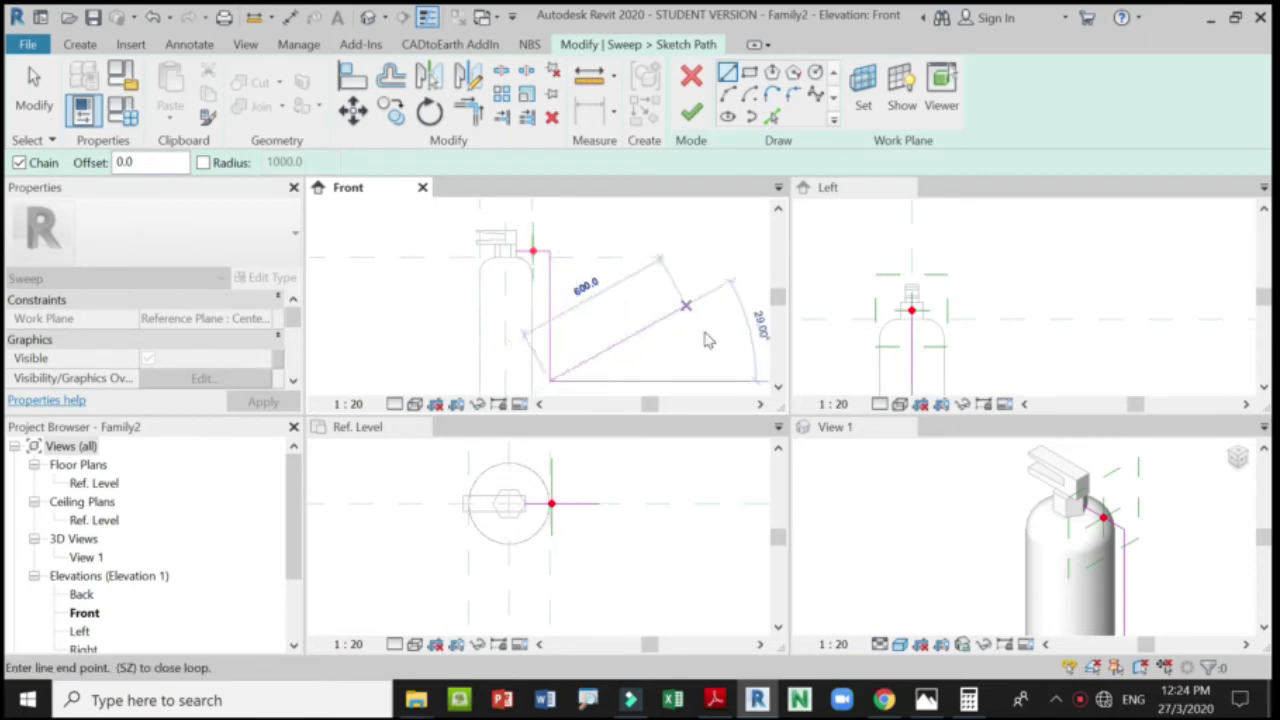
key(Escape)
scroll(705, 340, down, 4)
key(Escape)
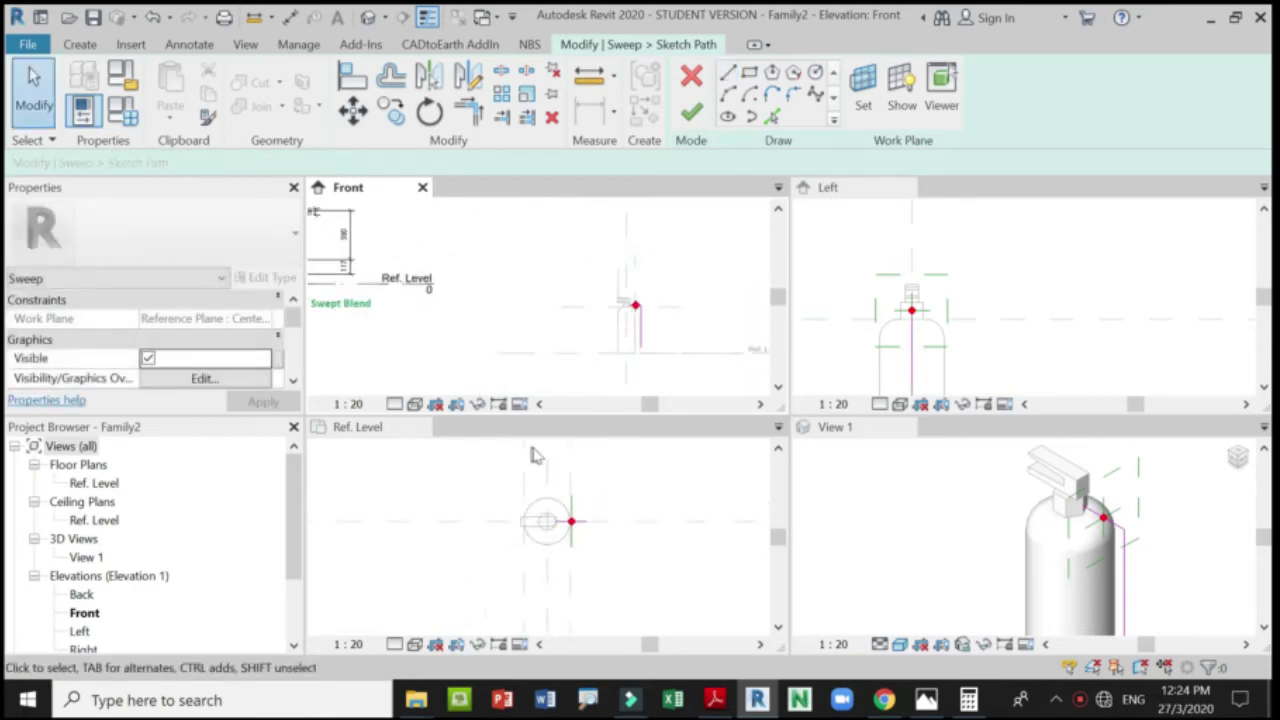
Set the length of the sweep path's vertical line in the Front view to 390 mm.
scroll(597, 586, up, 5)
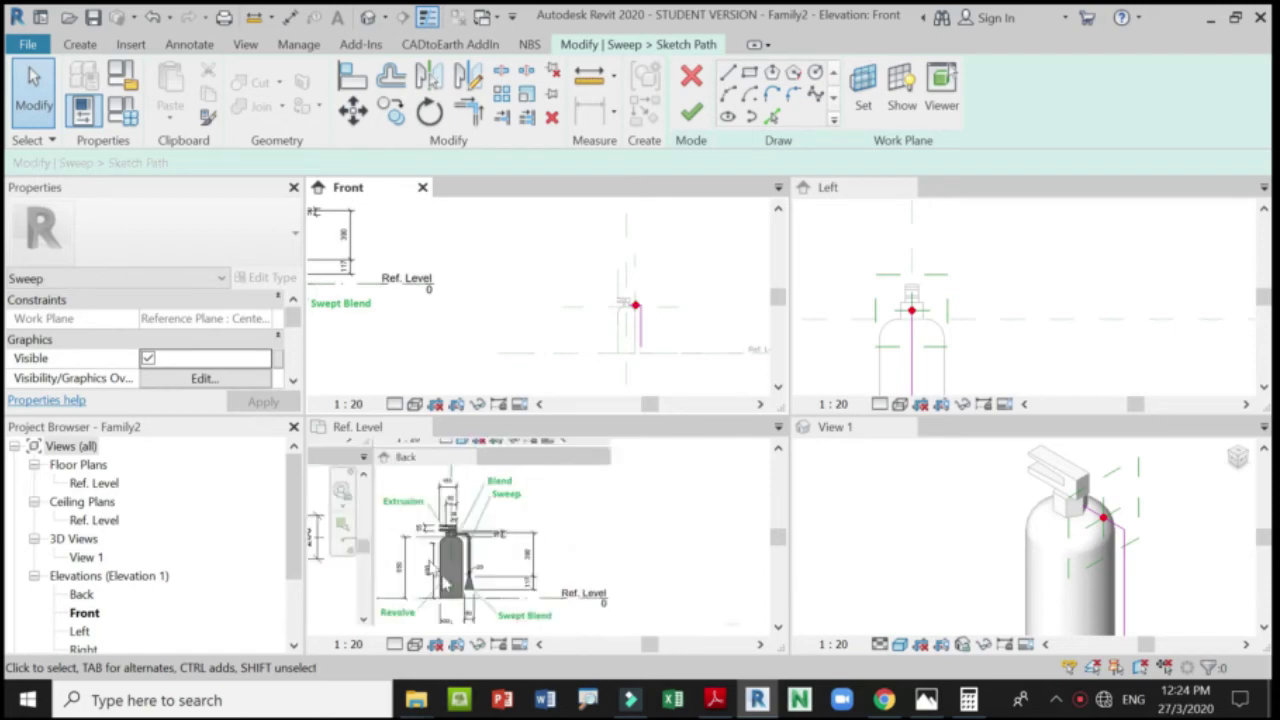
scroll(655, 350, up, 6)
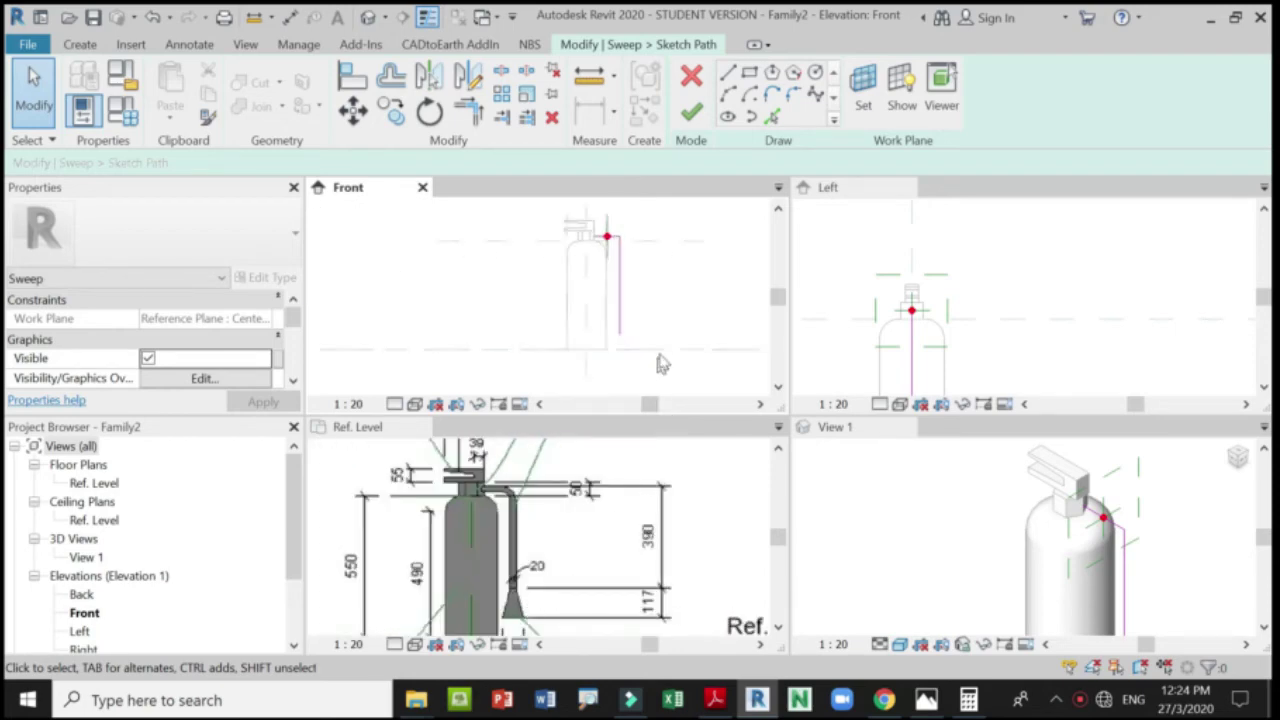
click(597, 345)
scroll(590, 345, down, 3)
click(596, 291)
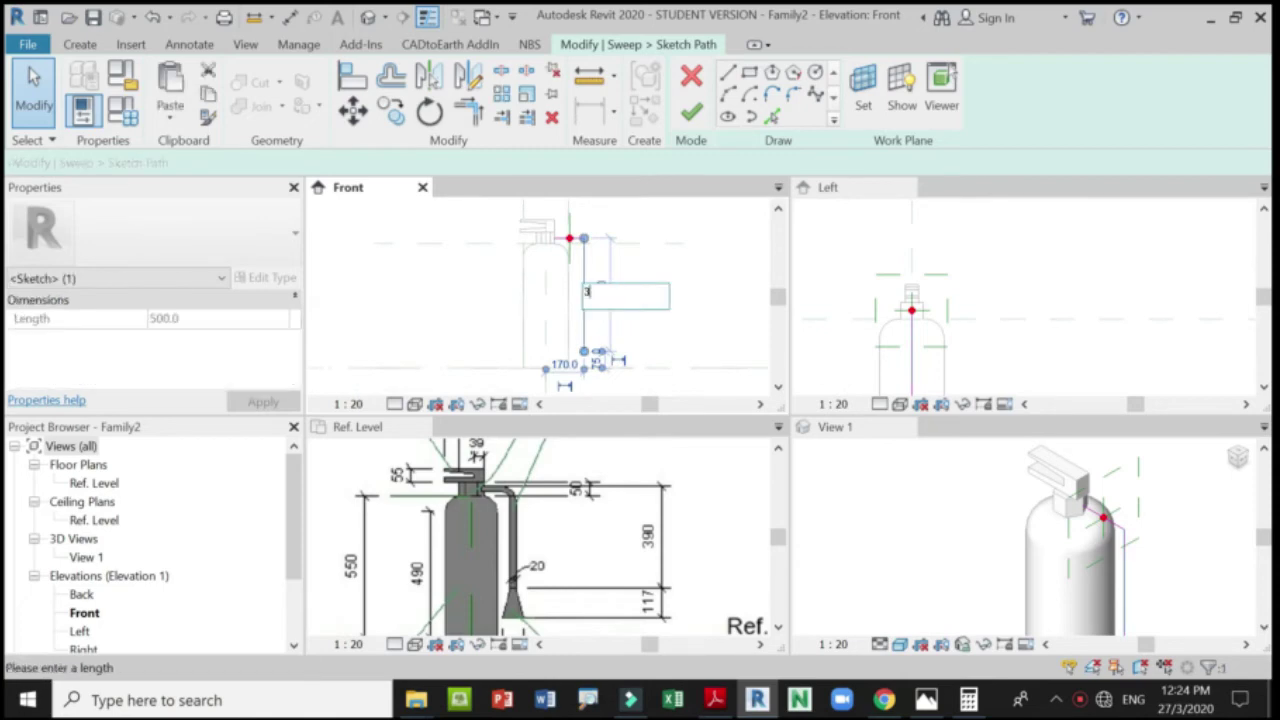
text(390)
key(Return)
click(657, 320)
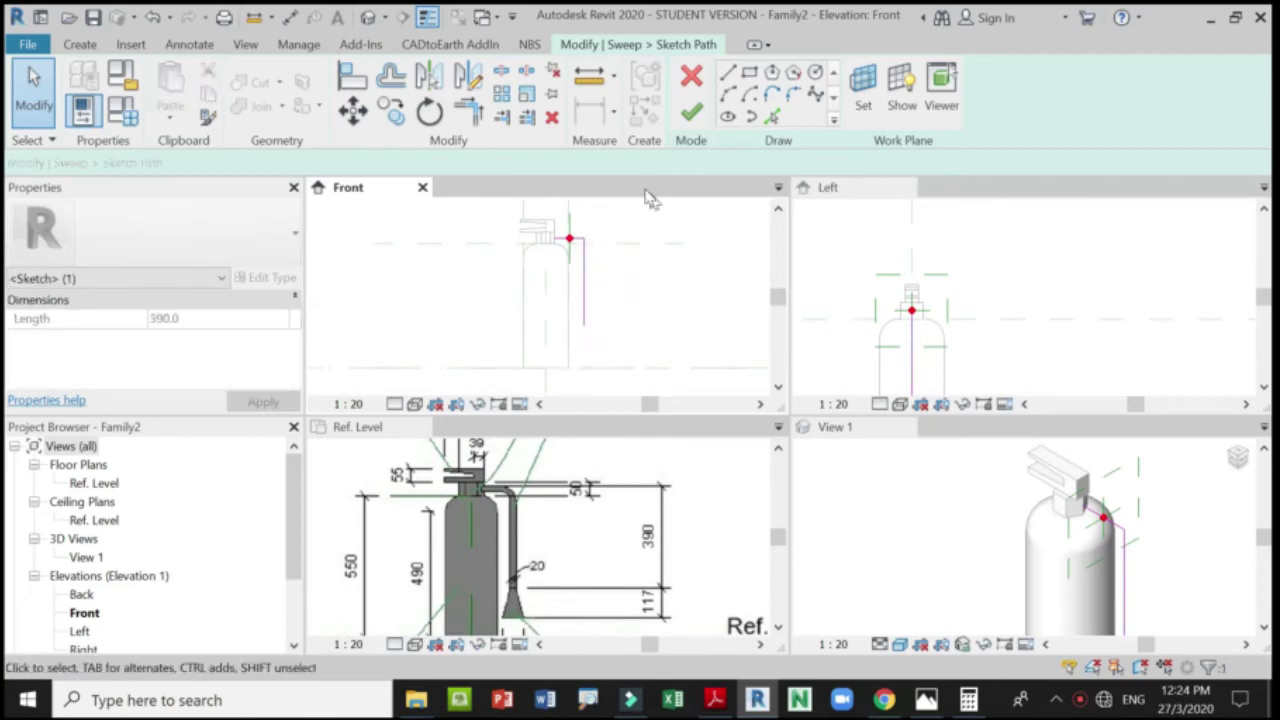
Draw an arc with a radius of about 25 mm across the corner between the path's horizontal and vertical lines.
scroll(600, 230, up, 4)
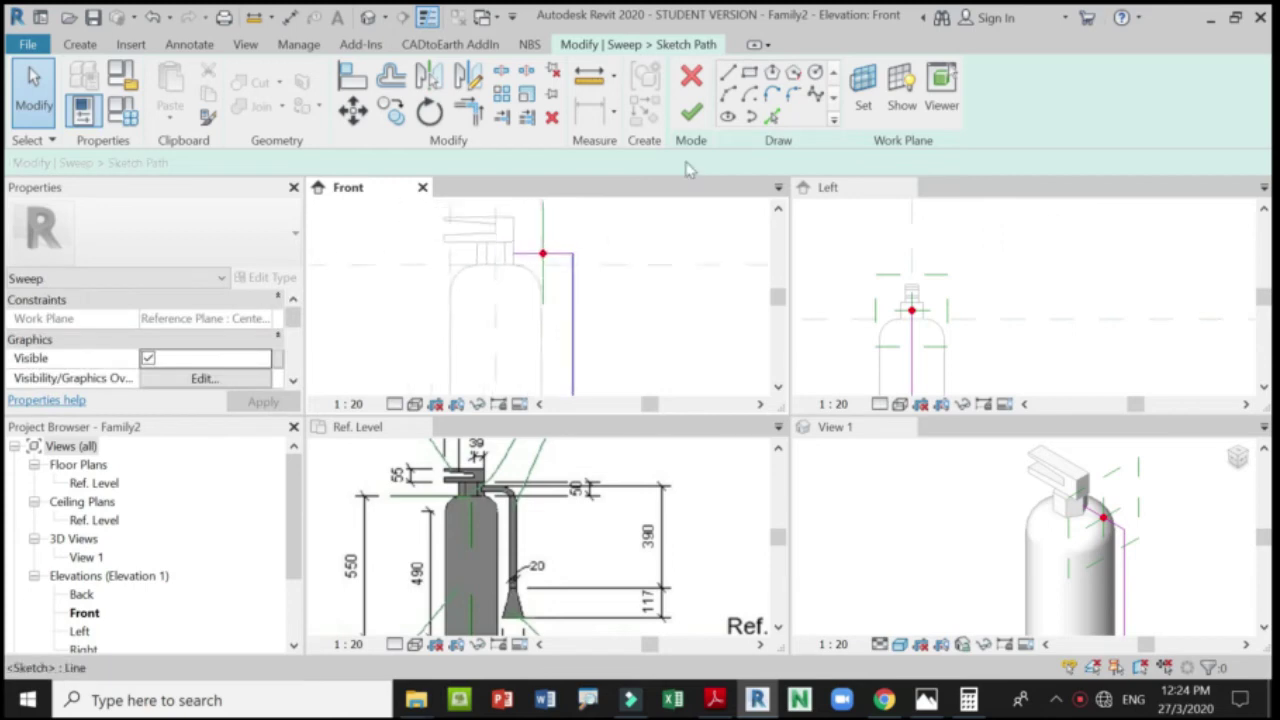
click(728, 94)
scroll(590, 265, up, 4)
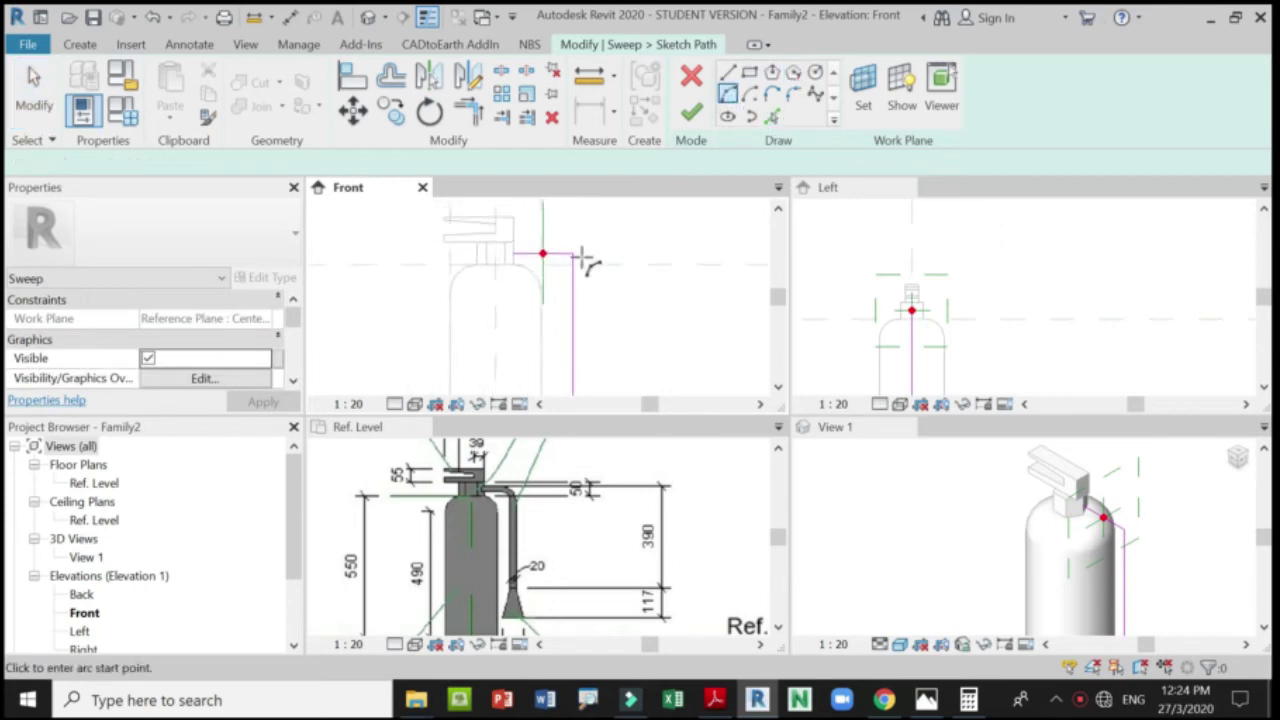
click(530, 249)
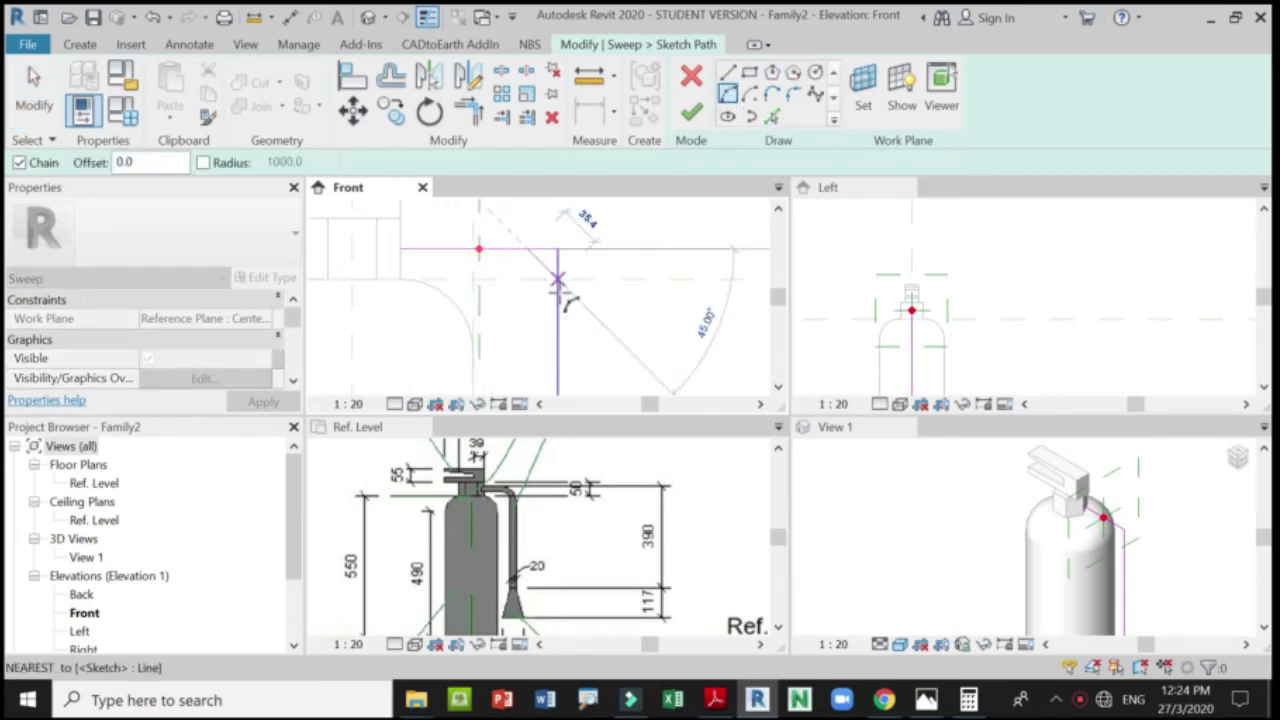
click(545, 252)
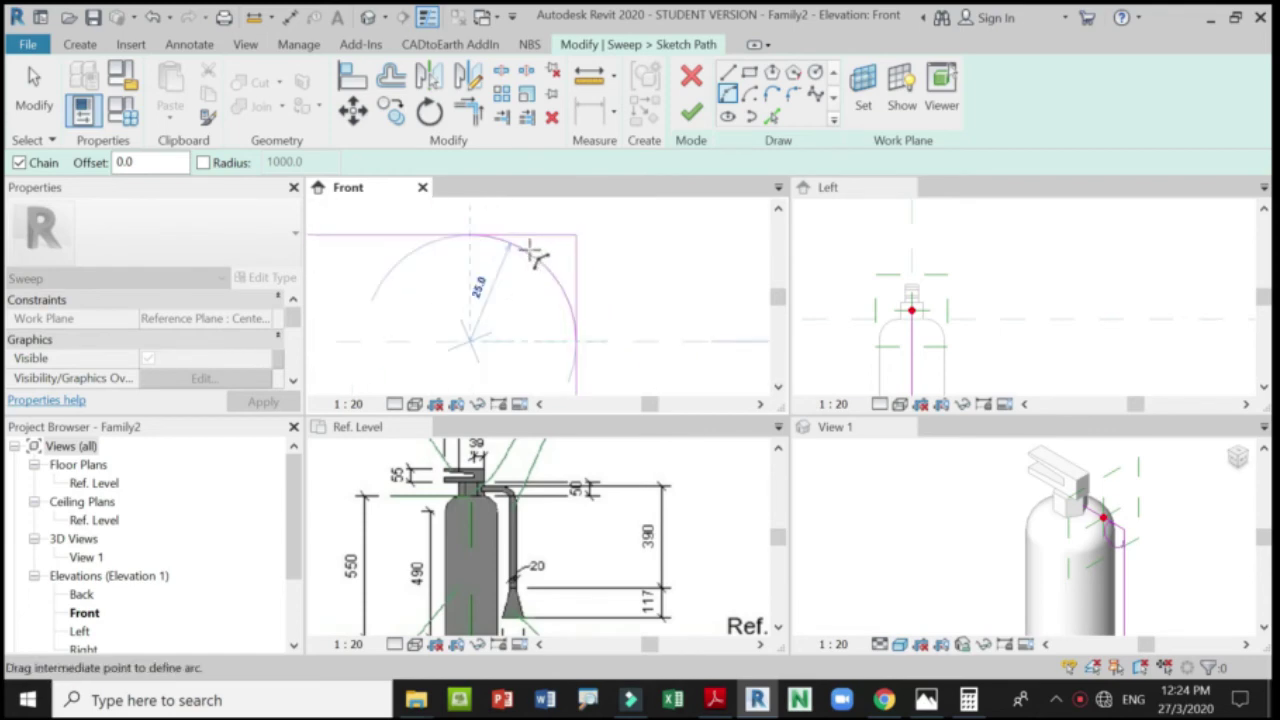
click(617, 257)
key(Escape)
scroll(617, 303, down, 2)
key(Escape)
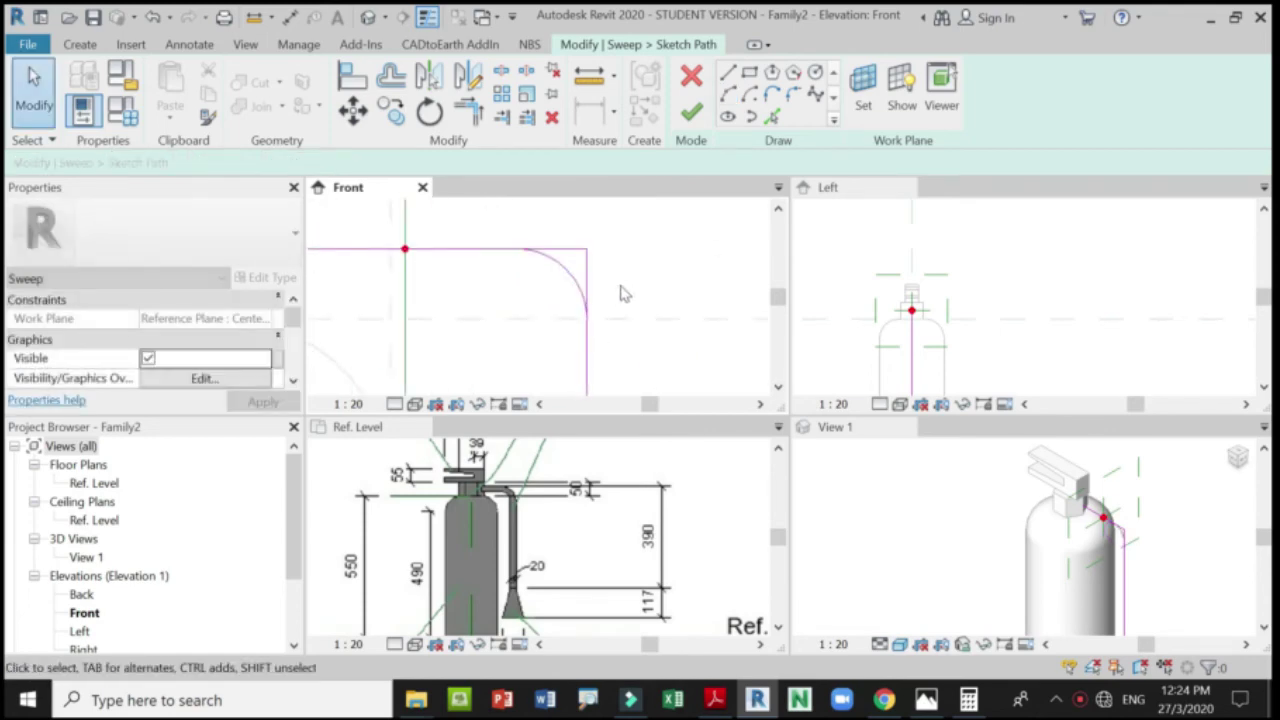
Trim both path lines back to the corner arc and finish the sweep path.
key(t)
key(r)
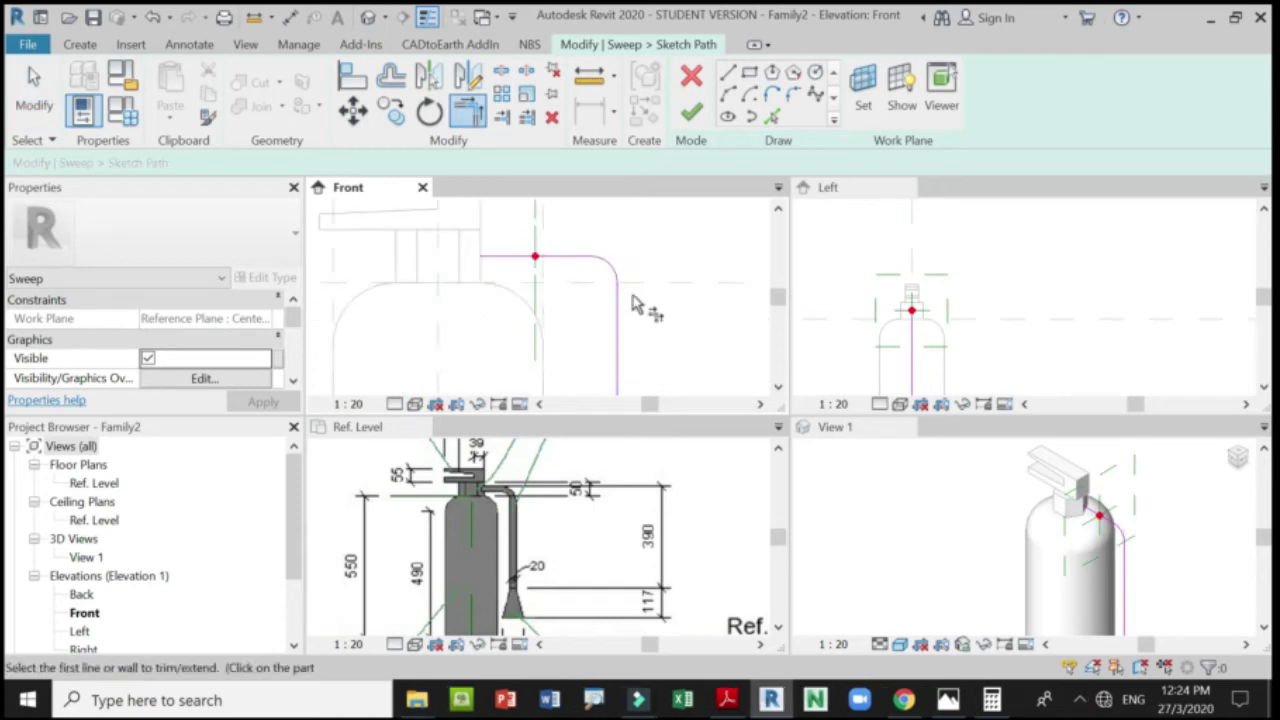
scroll(640, 310, down, 3)
click(704, 116)
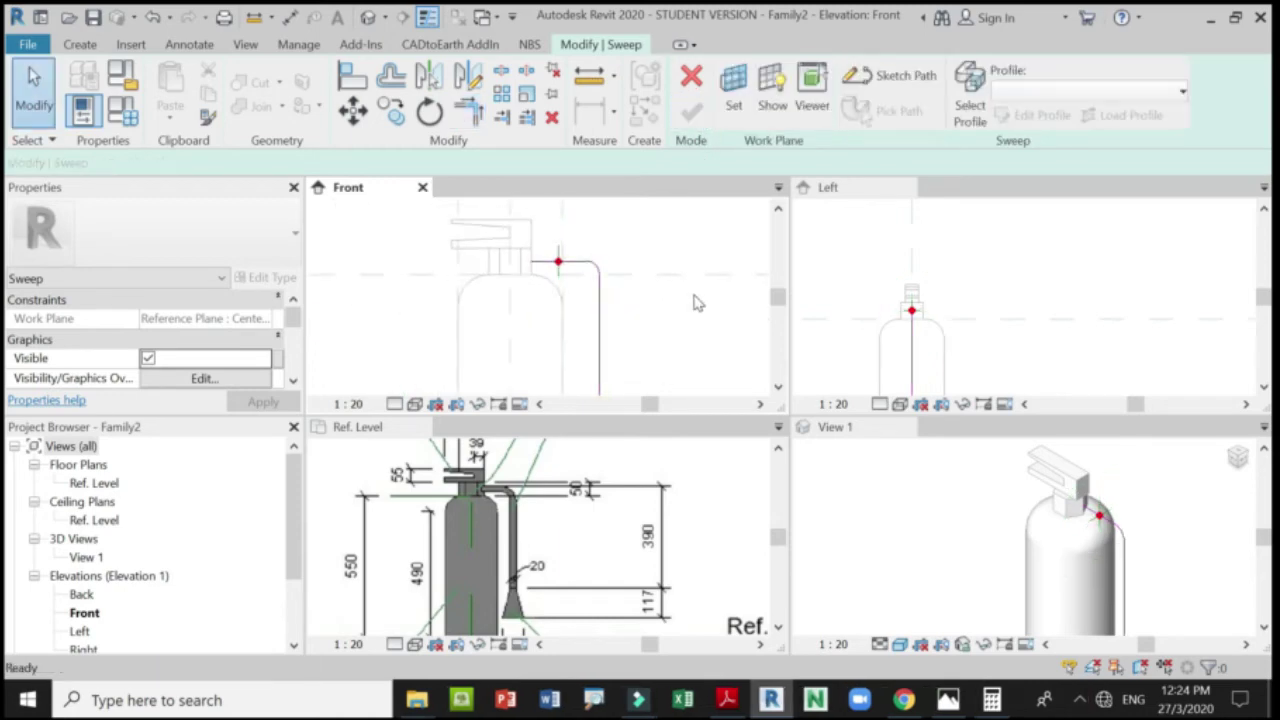
Open the sweep's profile for sketching in the Left elevation.
scroll(500, 295, down, 1)
scroll(537, 592, up, 3)
scroll(493, 527, down, 3)
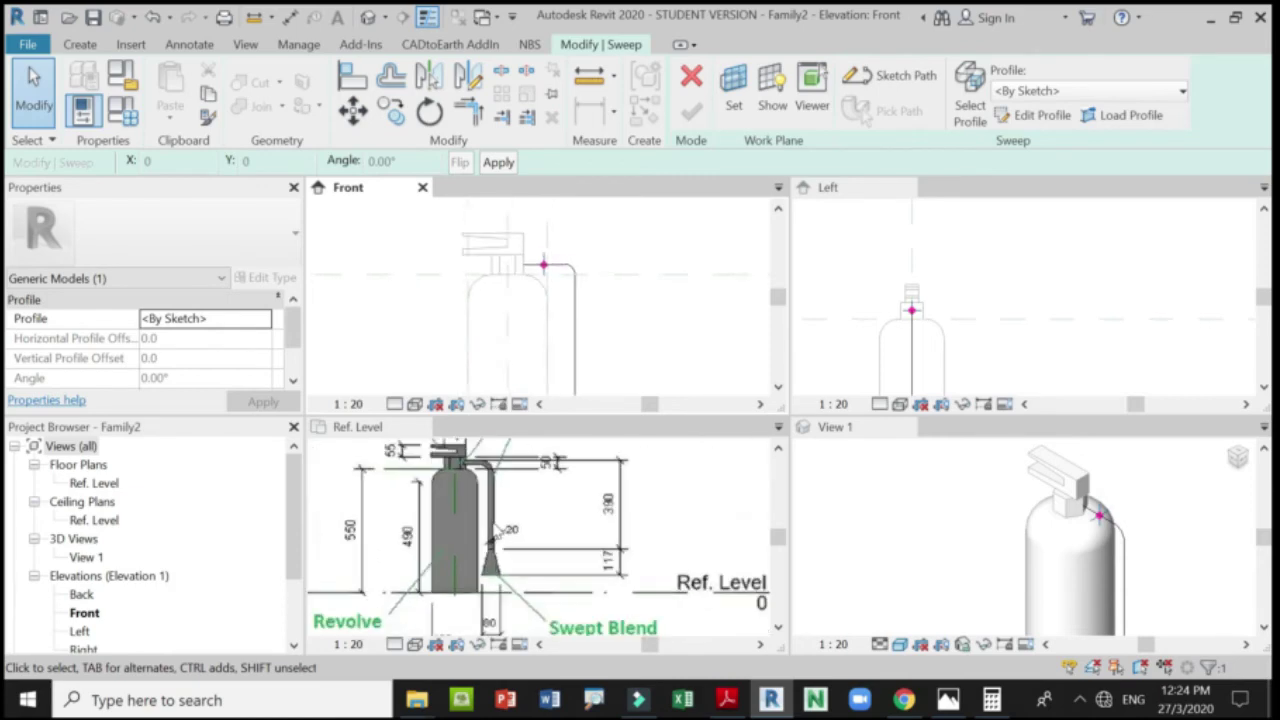
scroll(612, 525, up, 1)
scroll(1100, 495, down, 1)
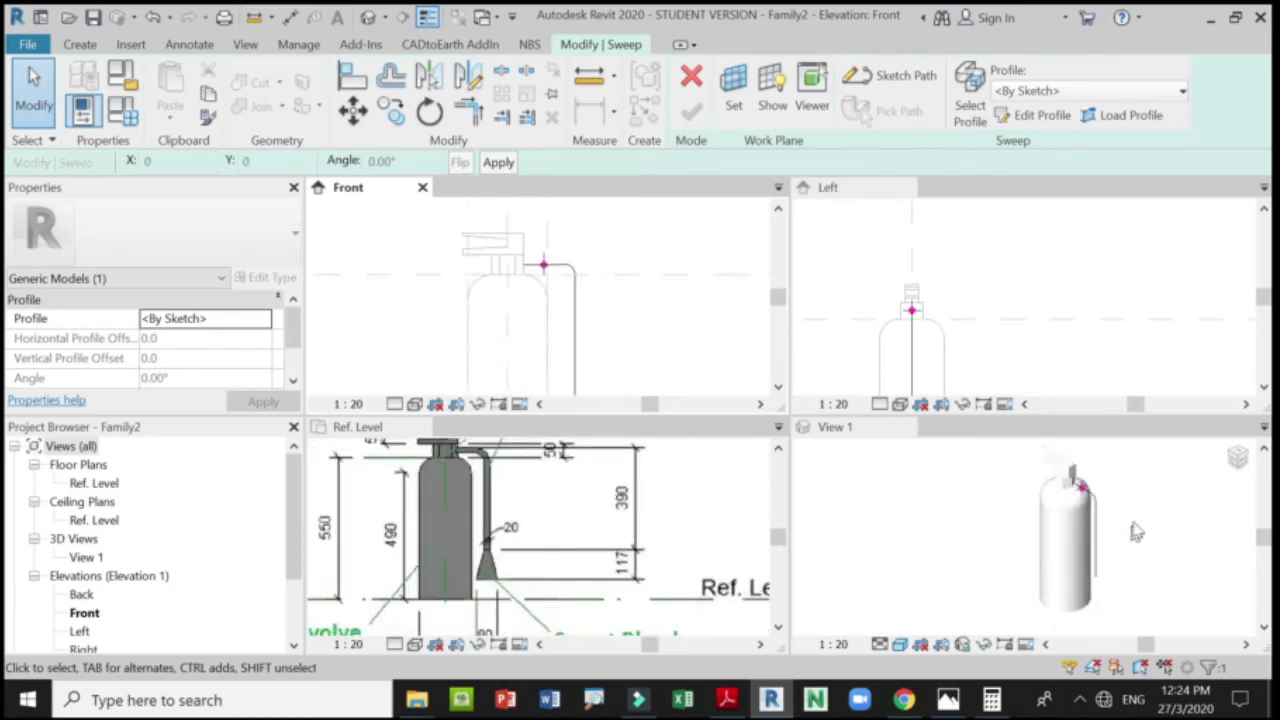
scroll(1071, 486, up, 5)
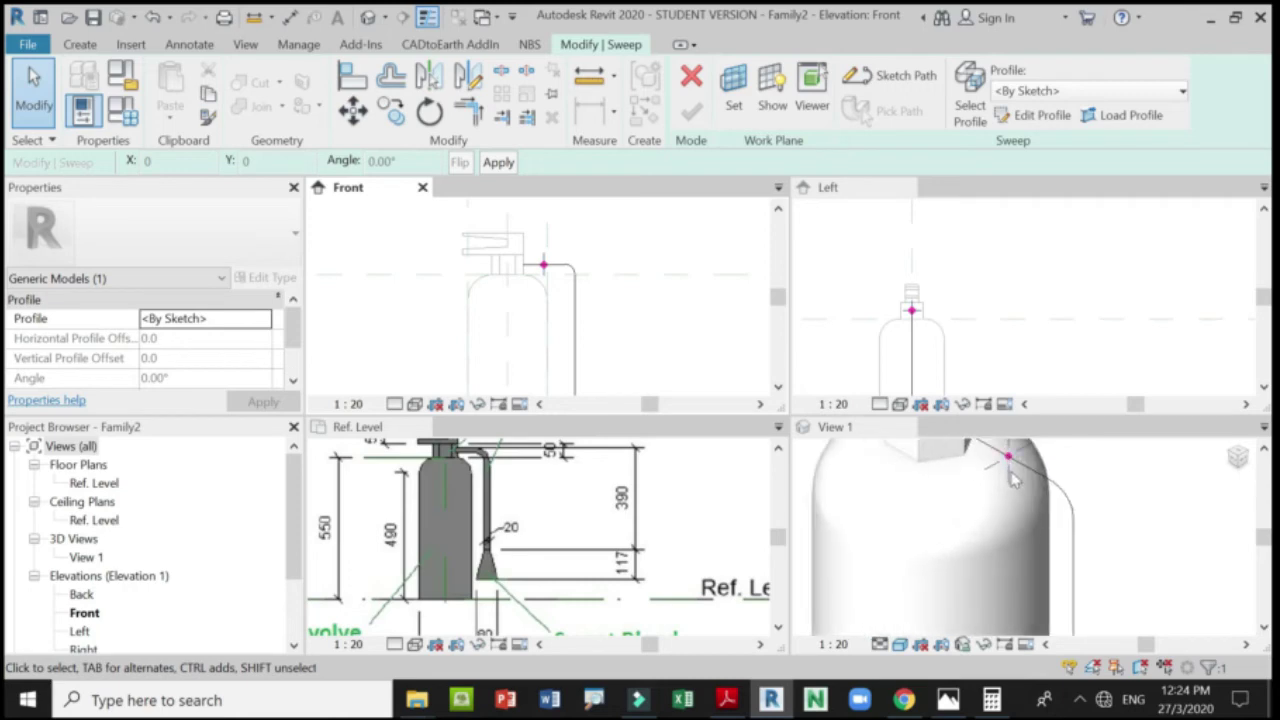
scroll(1010, 468, down, 3)
scroll(880, 320, up, 4)
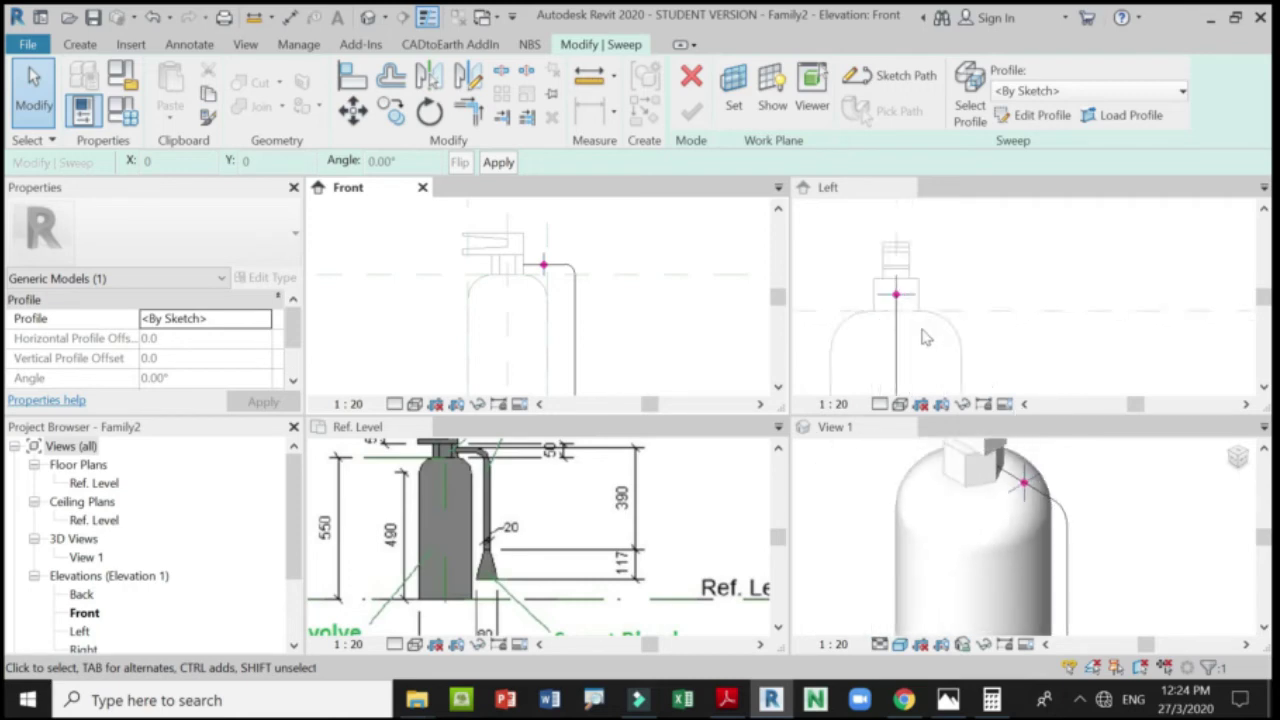
click(1030, 116)
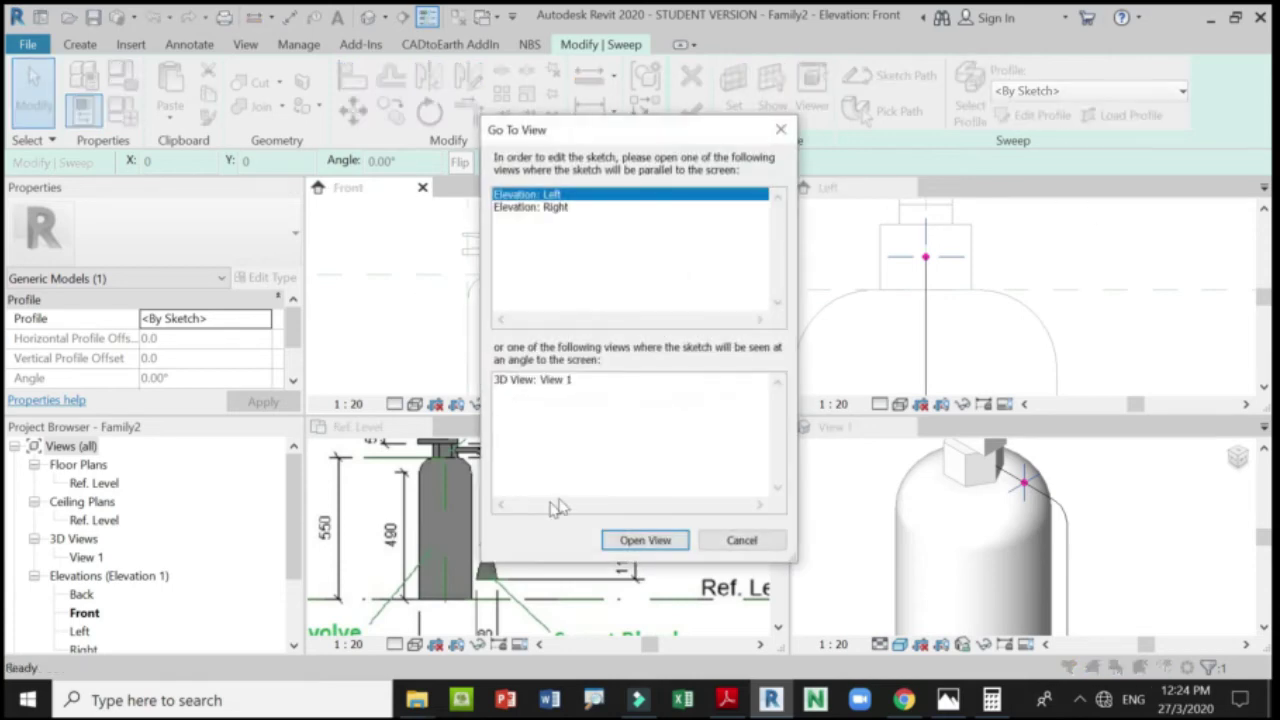
click(645, 545)
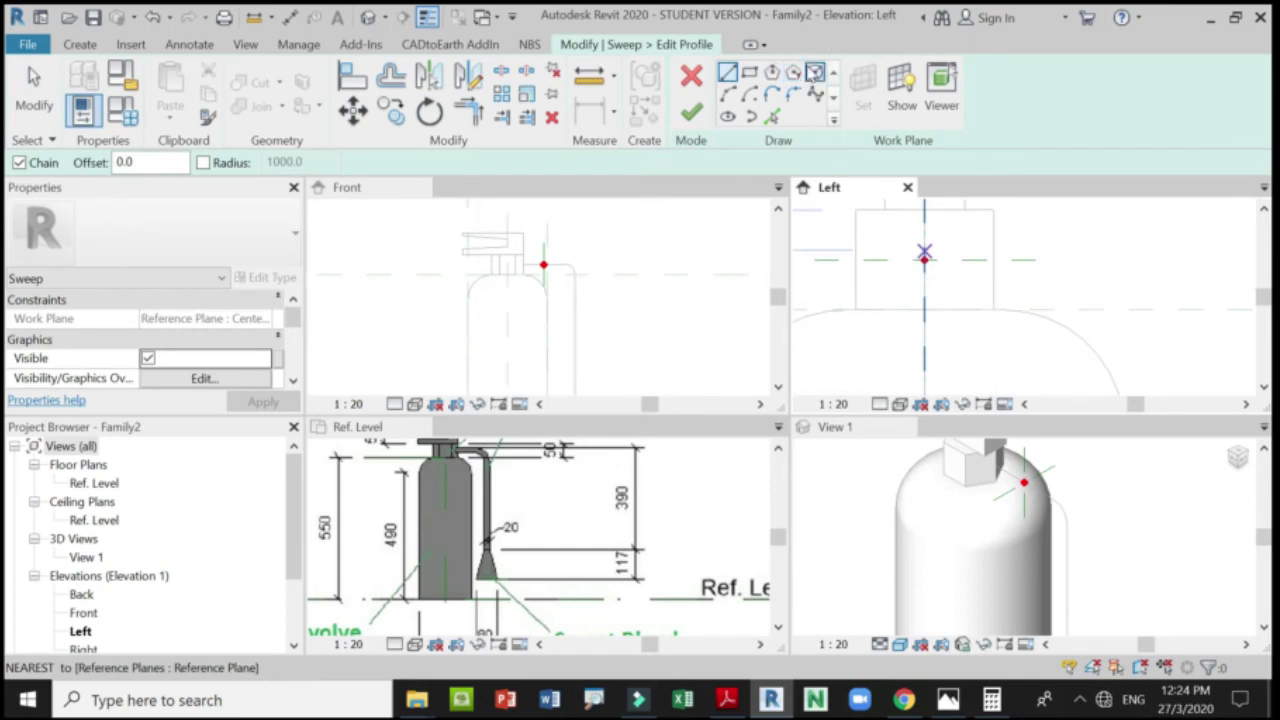
Draw a circular profile of 10 mm radius centred on the path's profile plane point, and finish the hose sweep.
click(815, 72)
click(924, 260)
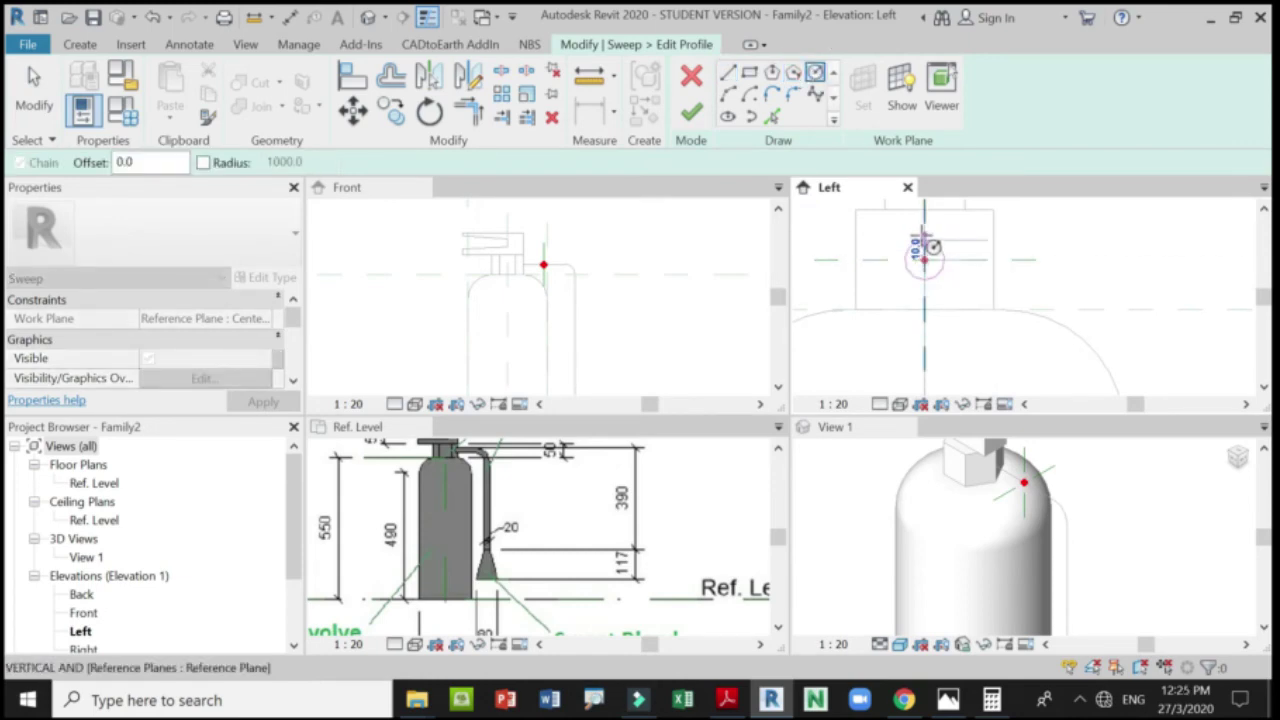
click(934, 247)
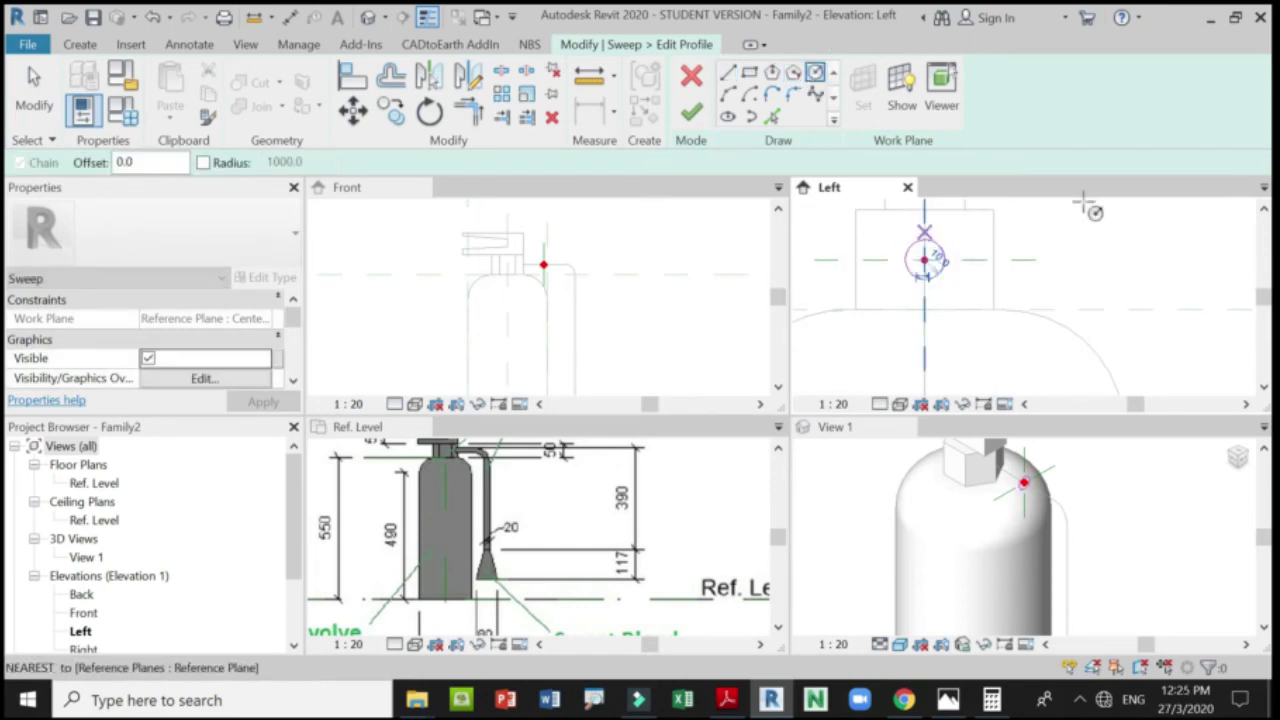
click(697, 114)
click(691, 109)
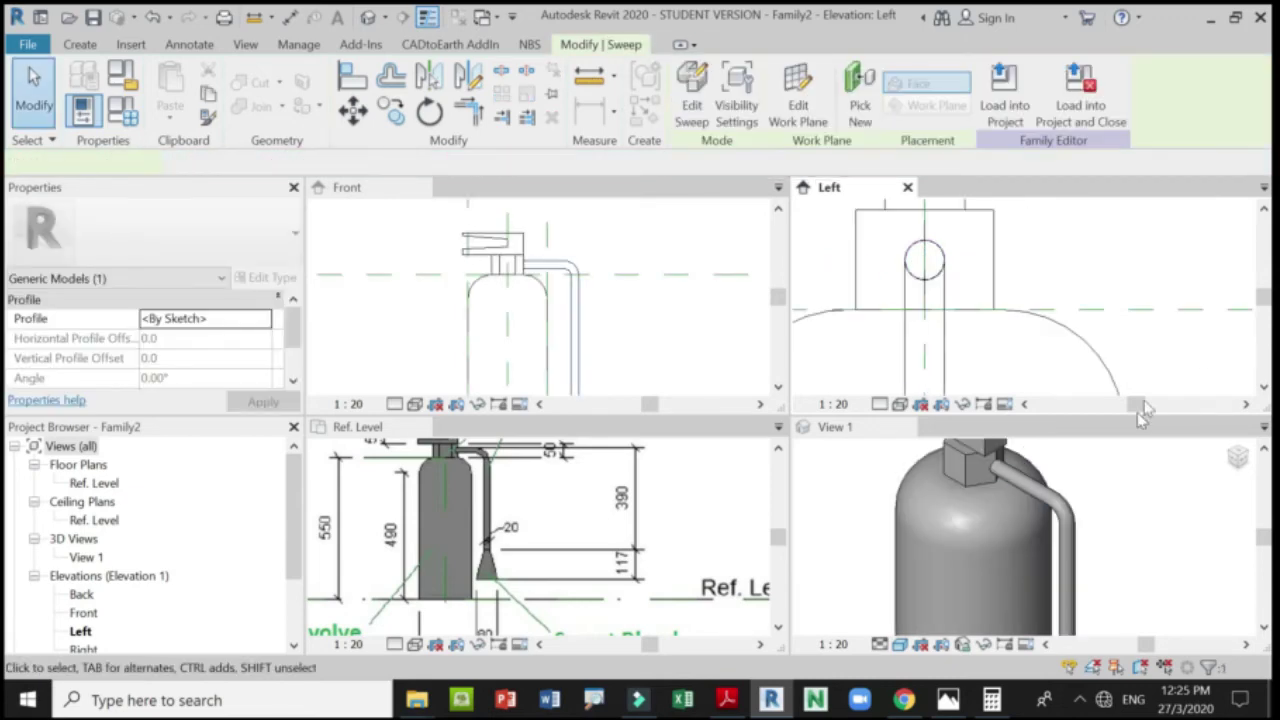
Examine the new hose sweep and the swept blend nozzle's dimensions in the reference image in the Front view.
scroll(1077, 577, down, 5)
click(1068, 580)
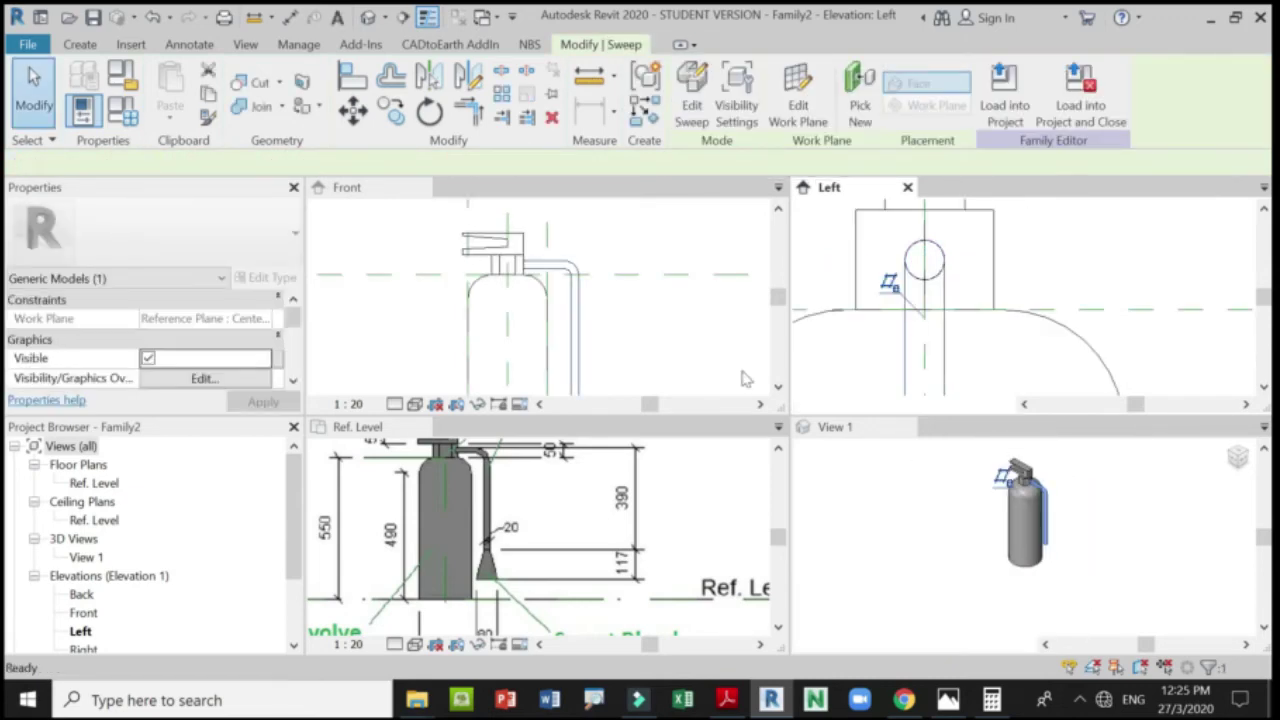
click(700, 331)
scroll(652, 290, down, 5)
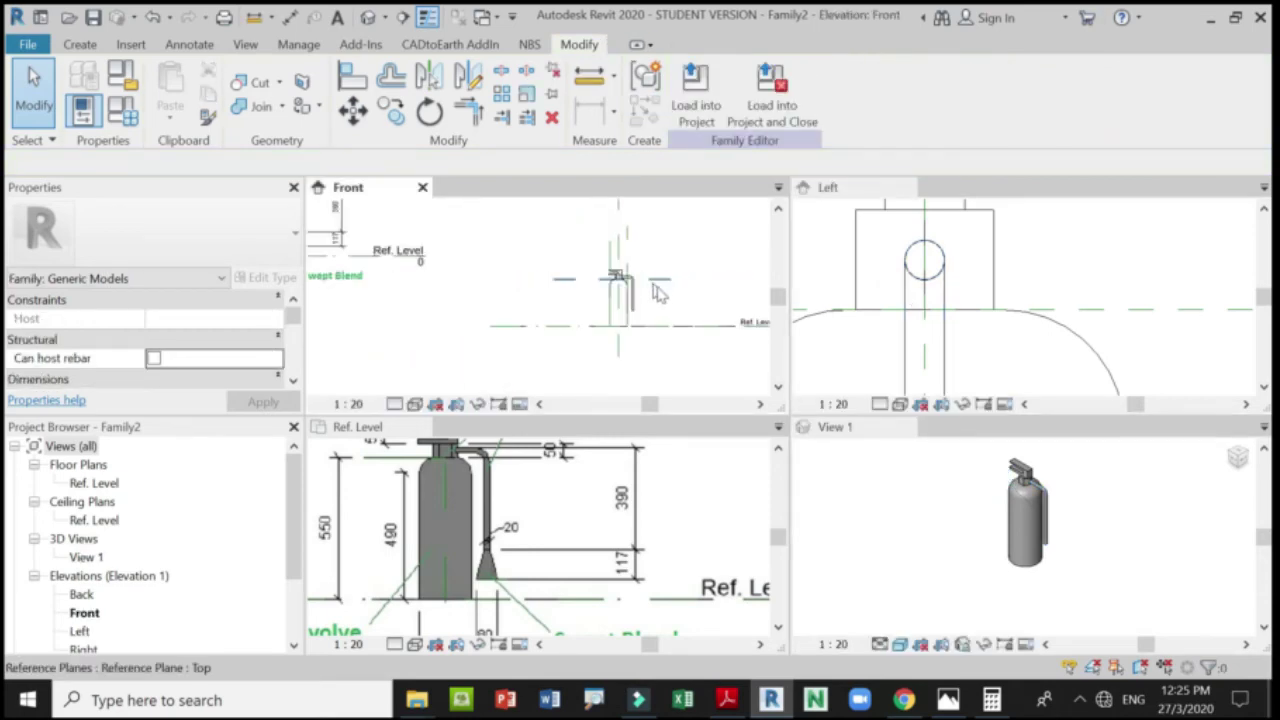
scroll(466, 315, up, 6)
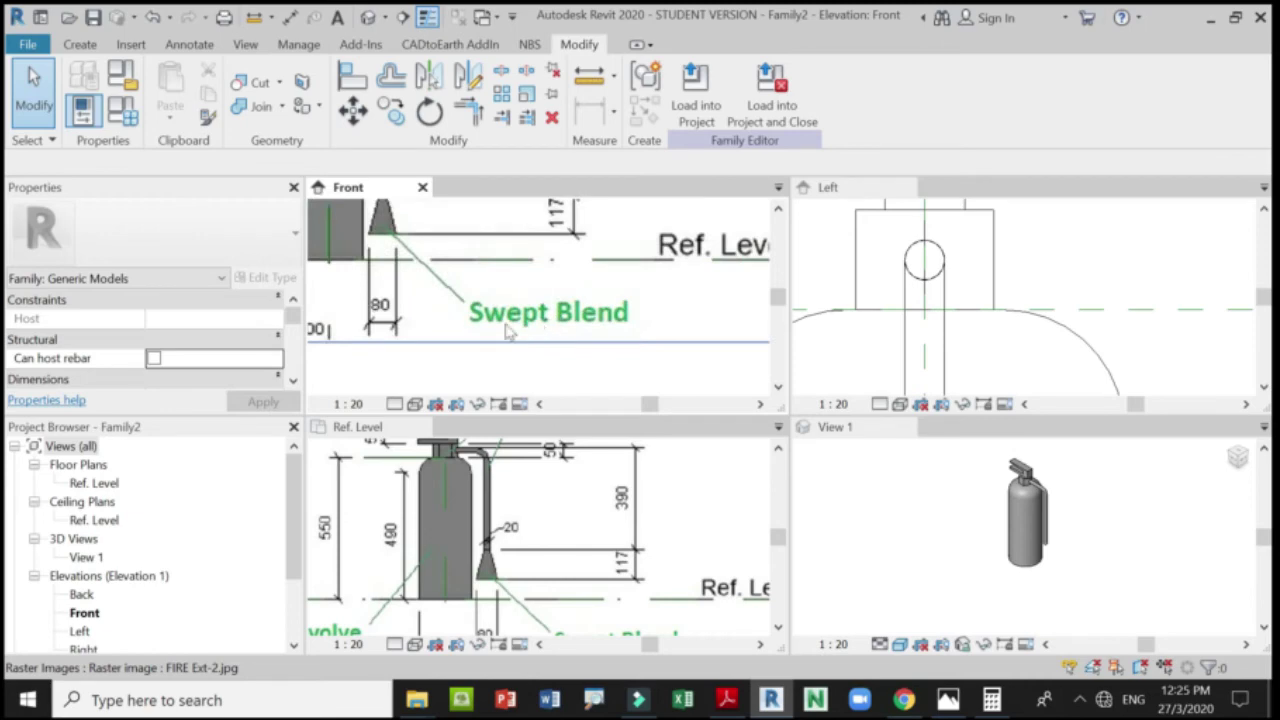
scroll(430, 325, down, 2)
scroll(413, 270, up, 2)
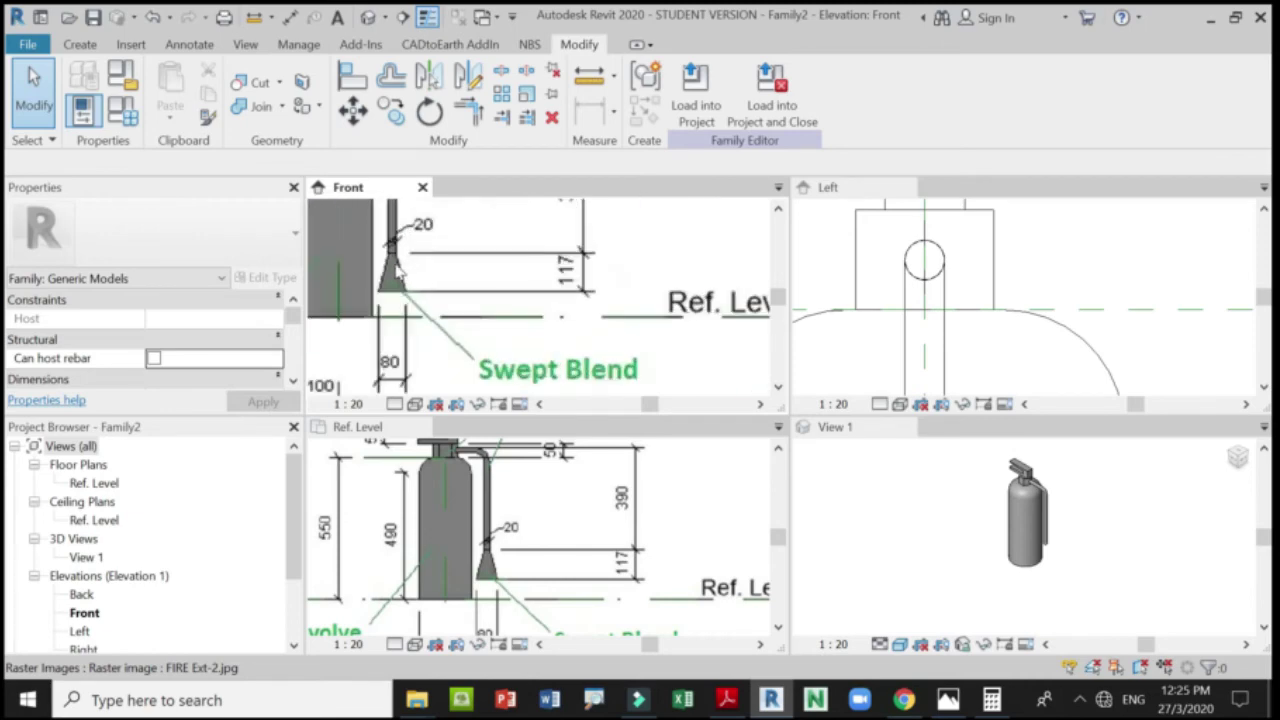
scroll(397, 270, down, 5)
scroll(706, 305, up, 4)
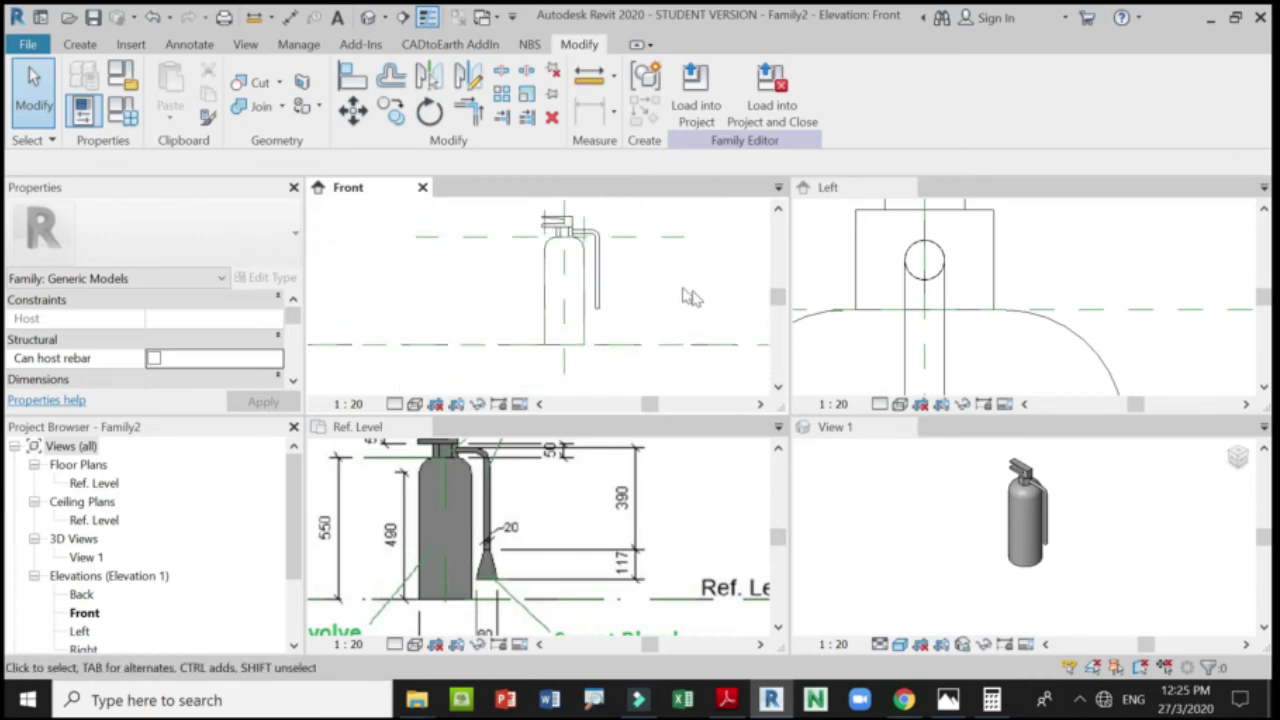
scroll(706, 305, down, 3)
scroll(466, 280, up, 5)
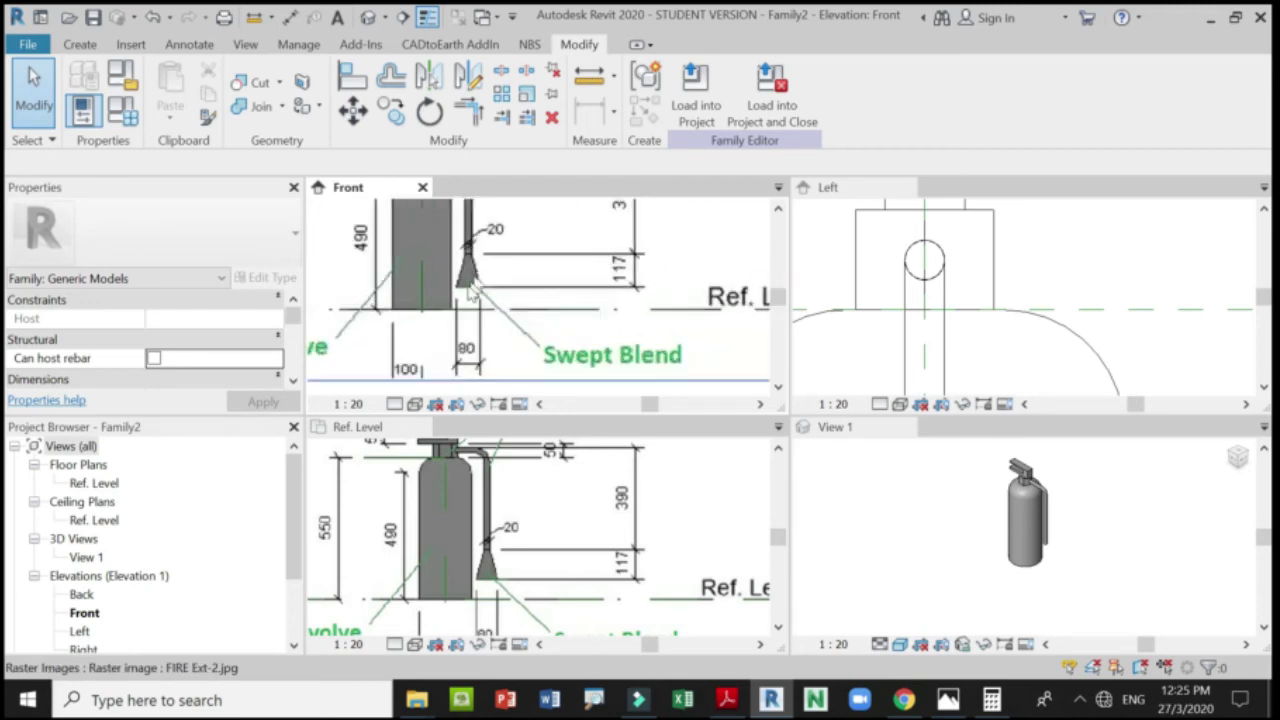
scroll(468, 265, down, 2)
scroll(468, 265, up, 1)
scroll(420, 262, down, 5)
scroll(641, 283, up, 6)
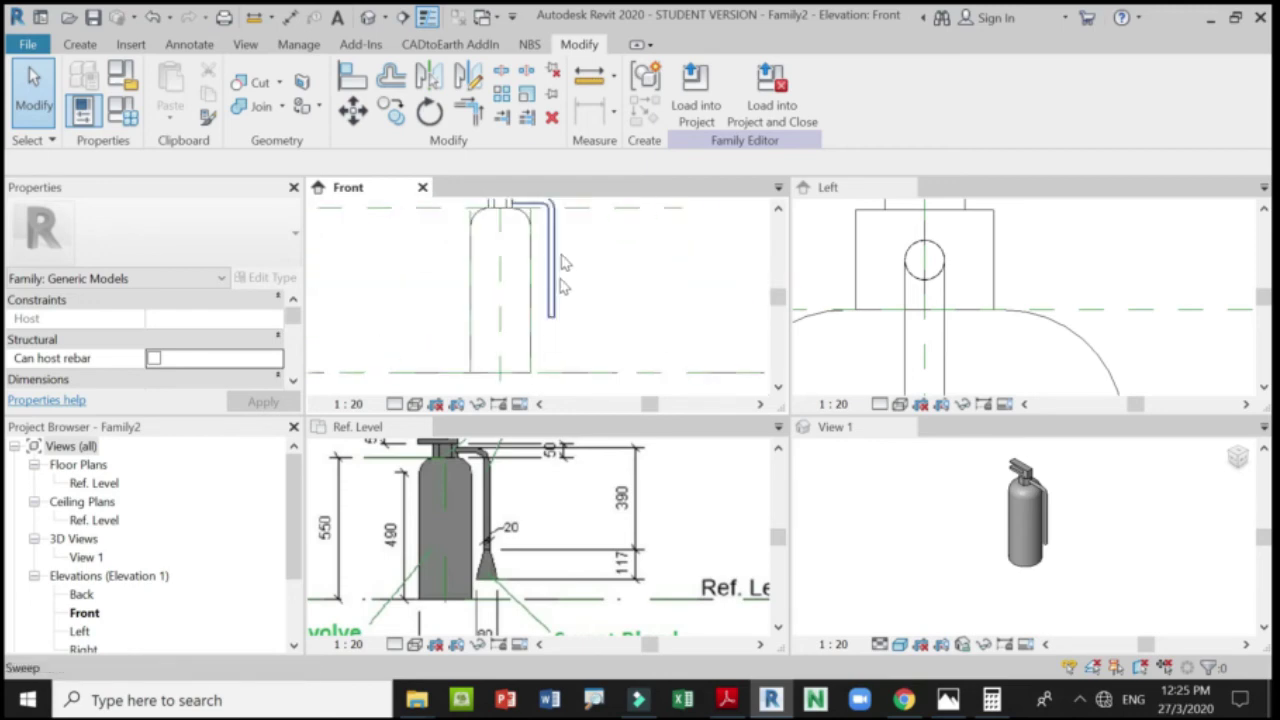
Sketch a swept blend path in the Front view: a vertical line 117 mm down from the centre of the hose's lower end.
click(76, 46)
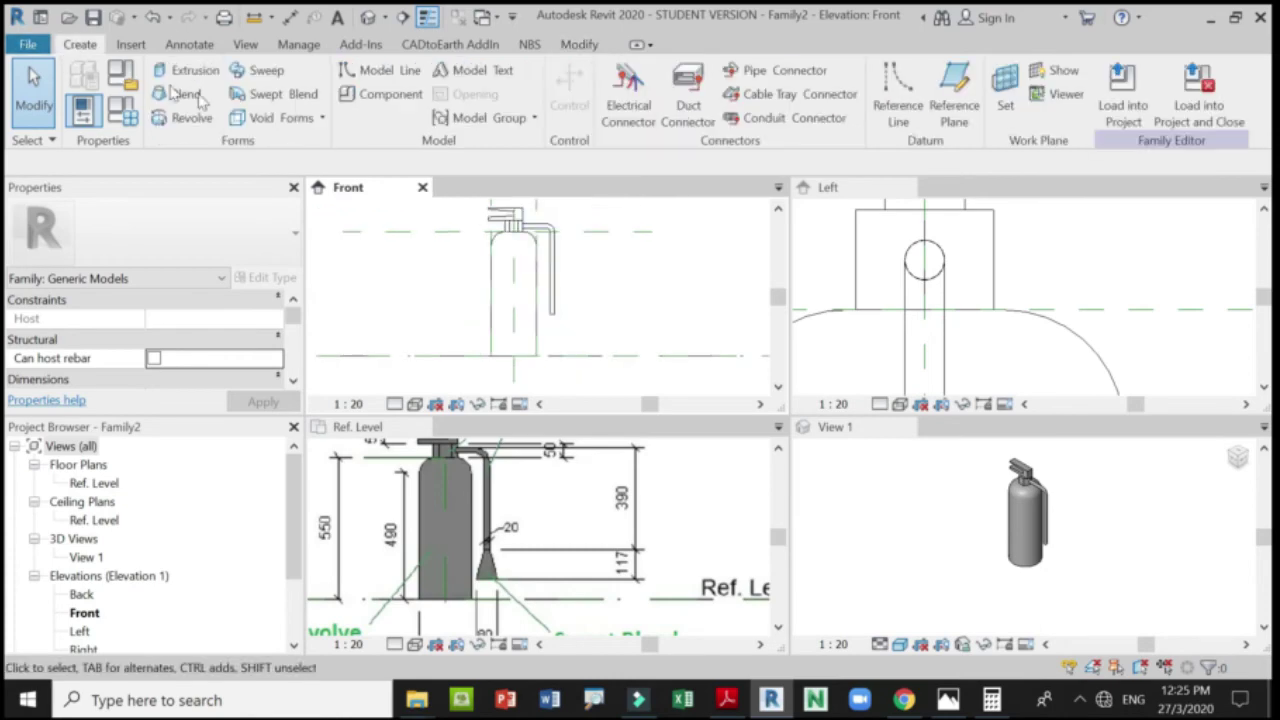
click(285, 94)
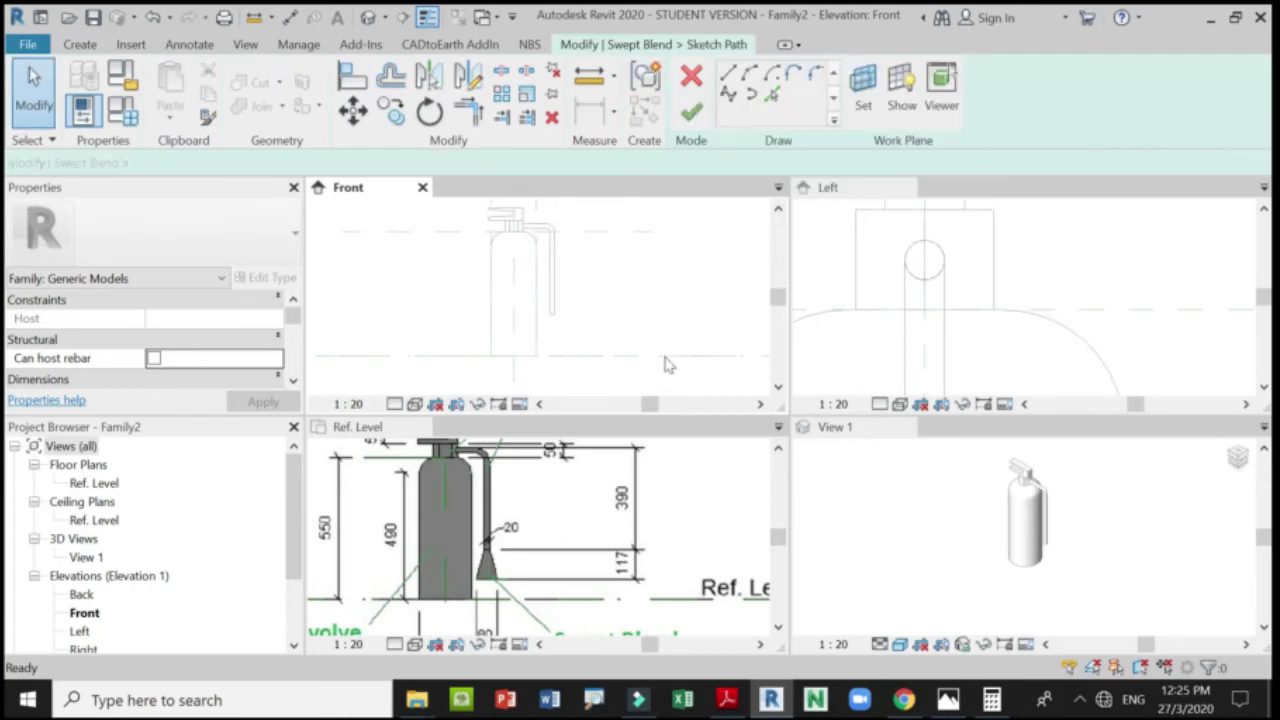
click(727, 73)
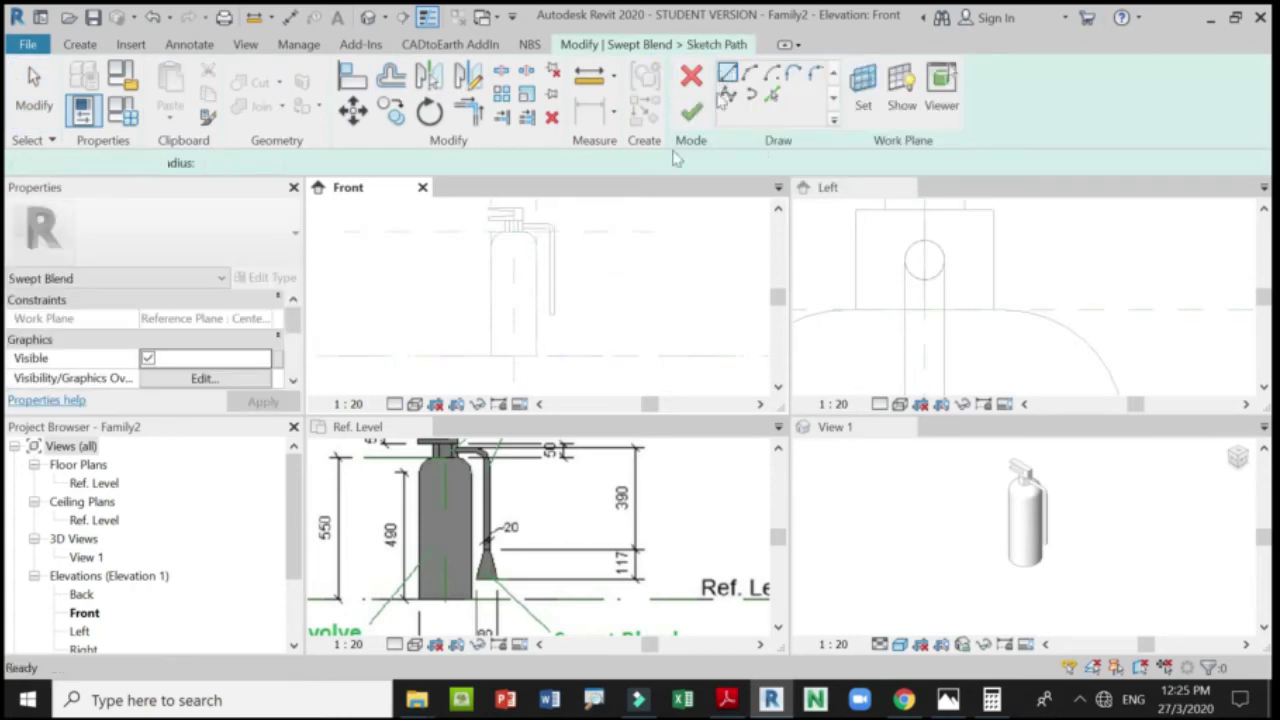
scroll(550, 315, up, 2)
click(541, 305)
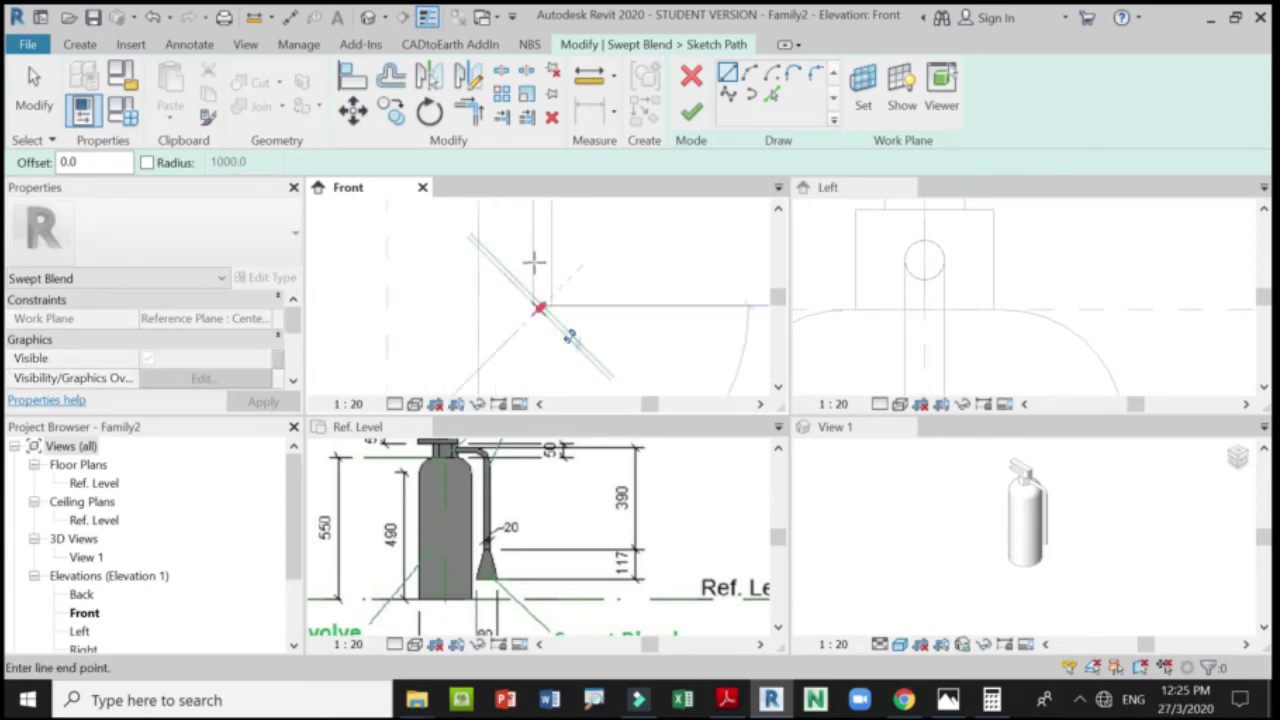
scroll(535, 290, down, 2)
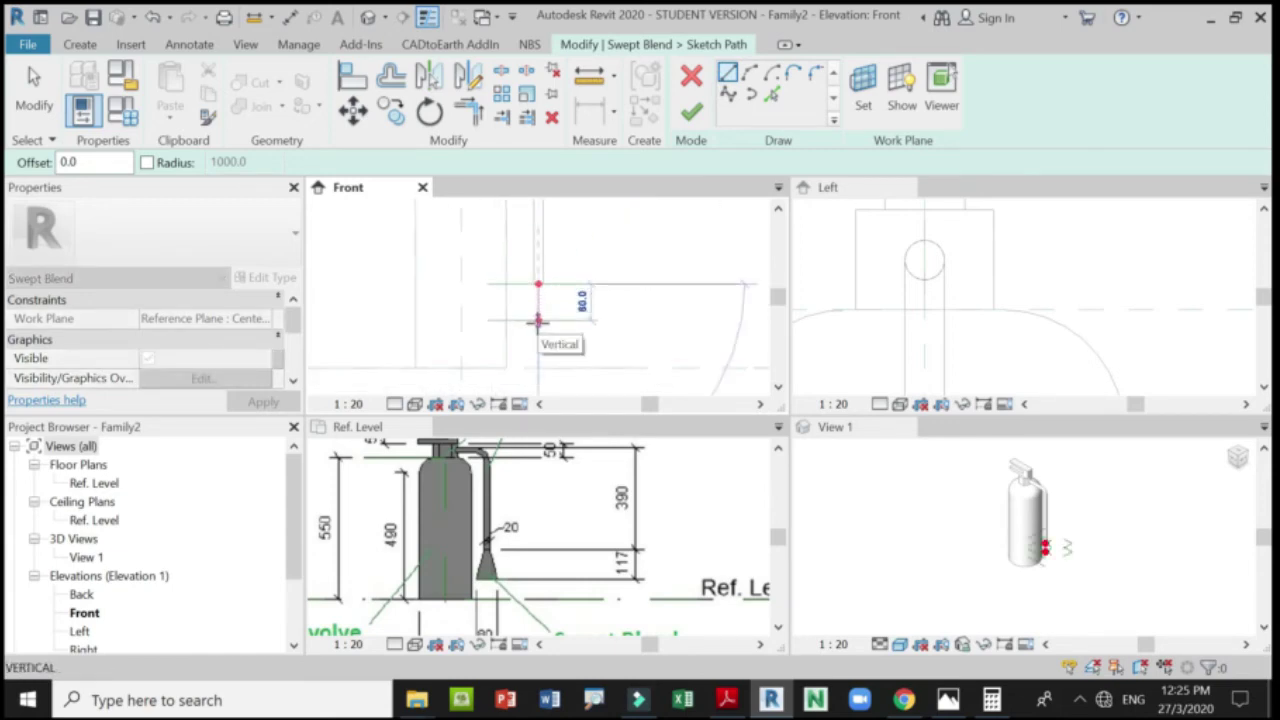
text(117)
key(Return)
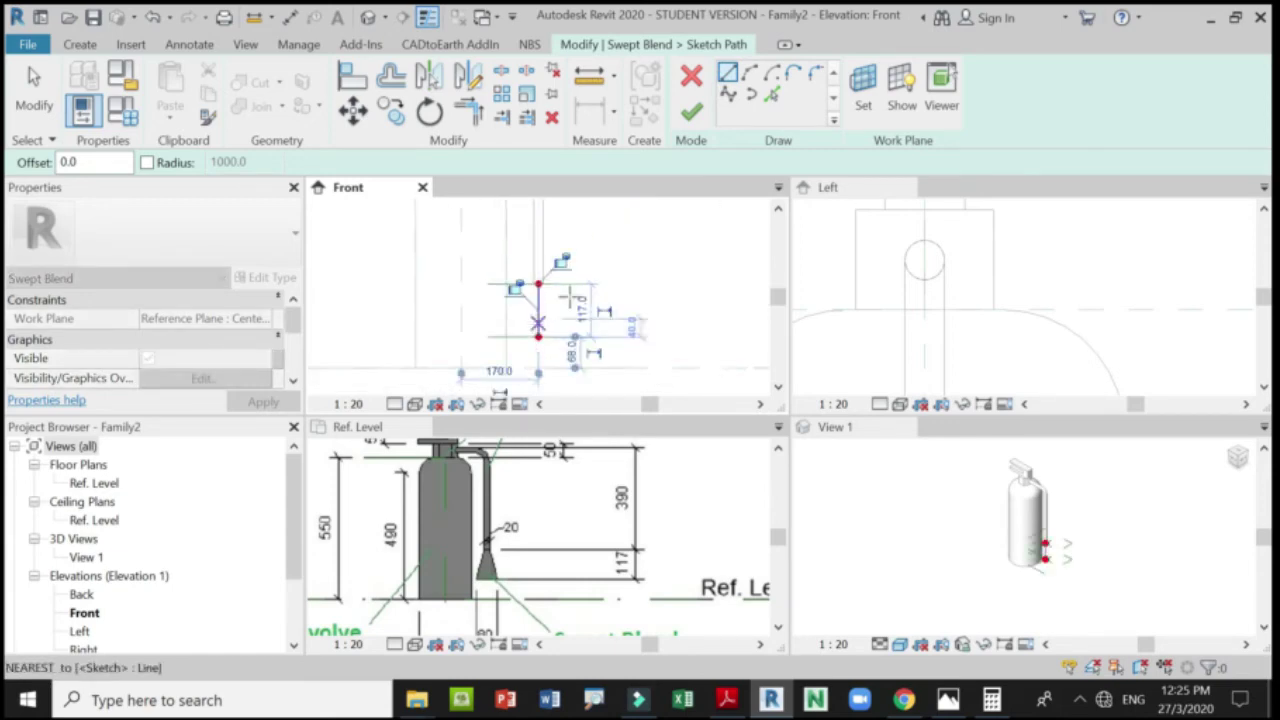
key(Escape)
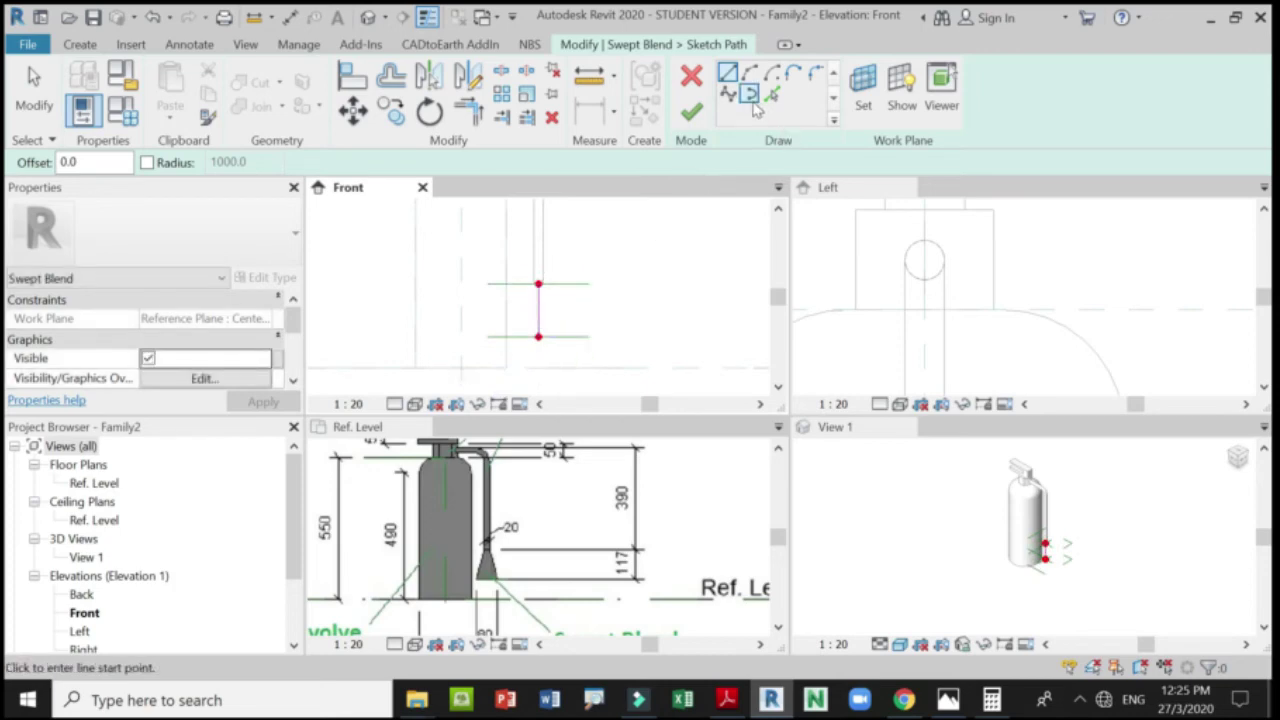
key(Escape)
scroll(680, 300, down, 1)
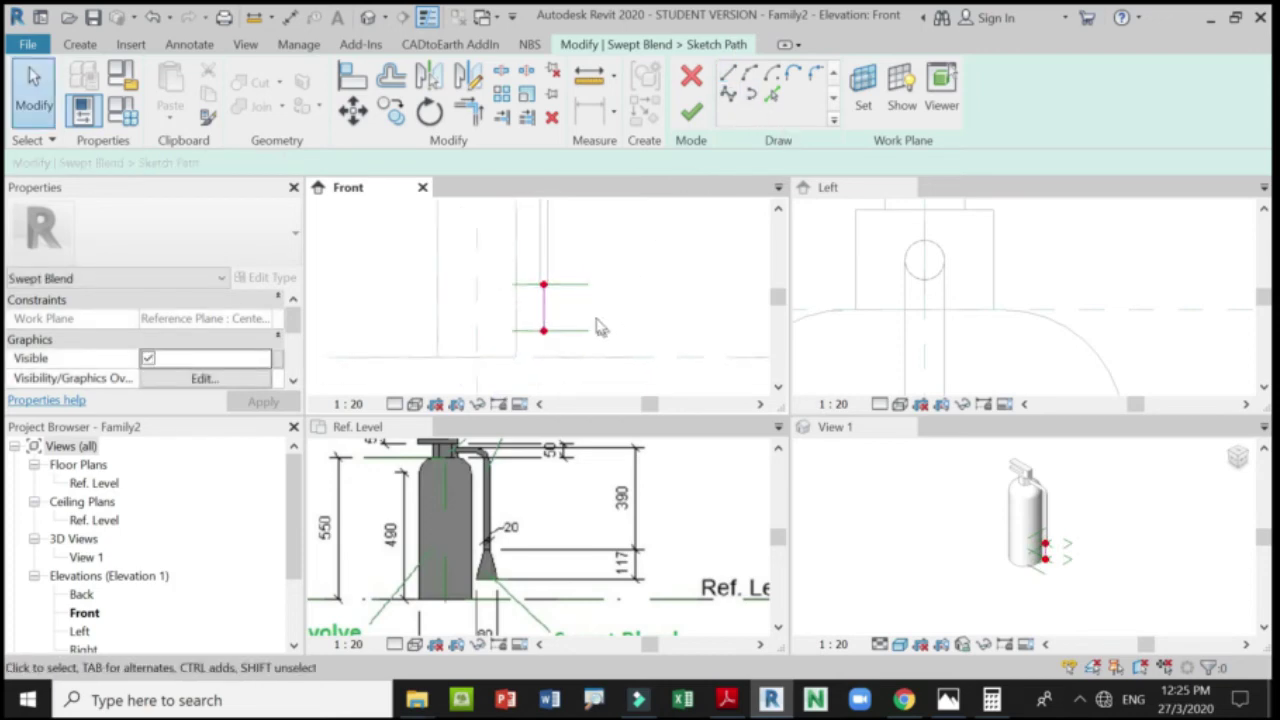
Finish the swept blend path and open its first profile for sketching in the Ref. Level floor plan.
click(690, 113)
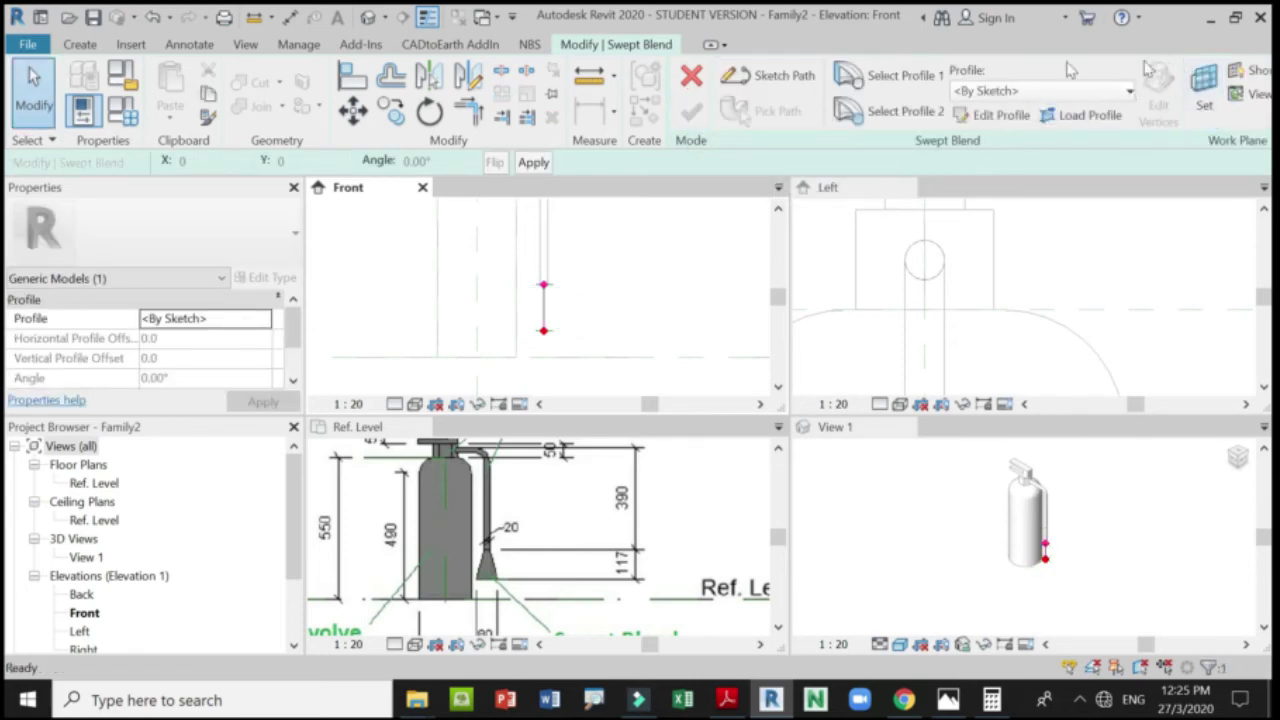
click(900, 76)
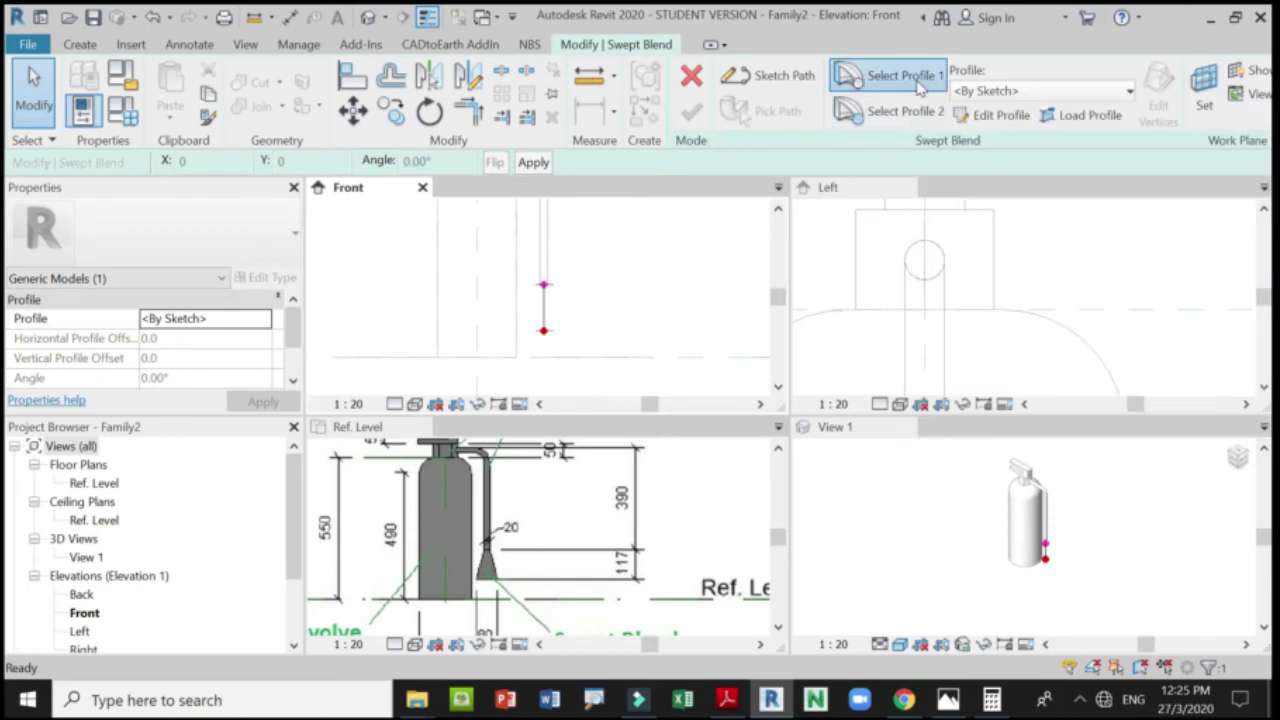
scroll(955, 345, down, 1)
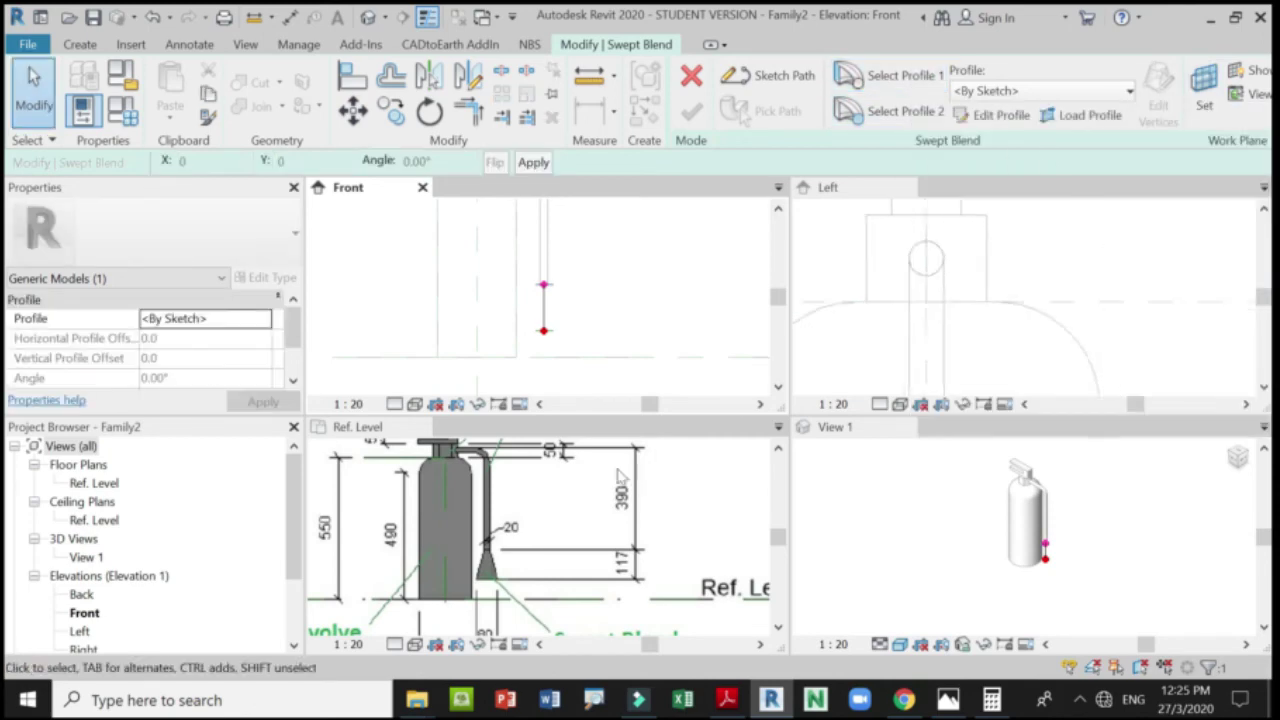
scroll(565, 465, down, 5)
scroll(725, 537, up, 5)
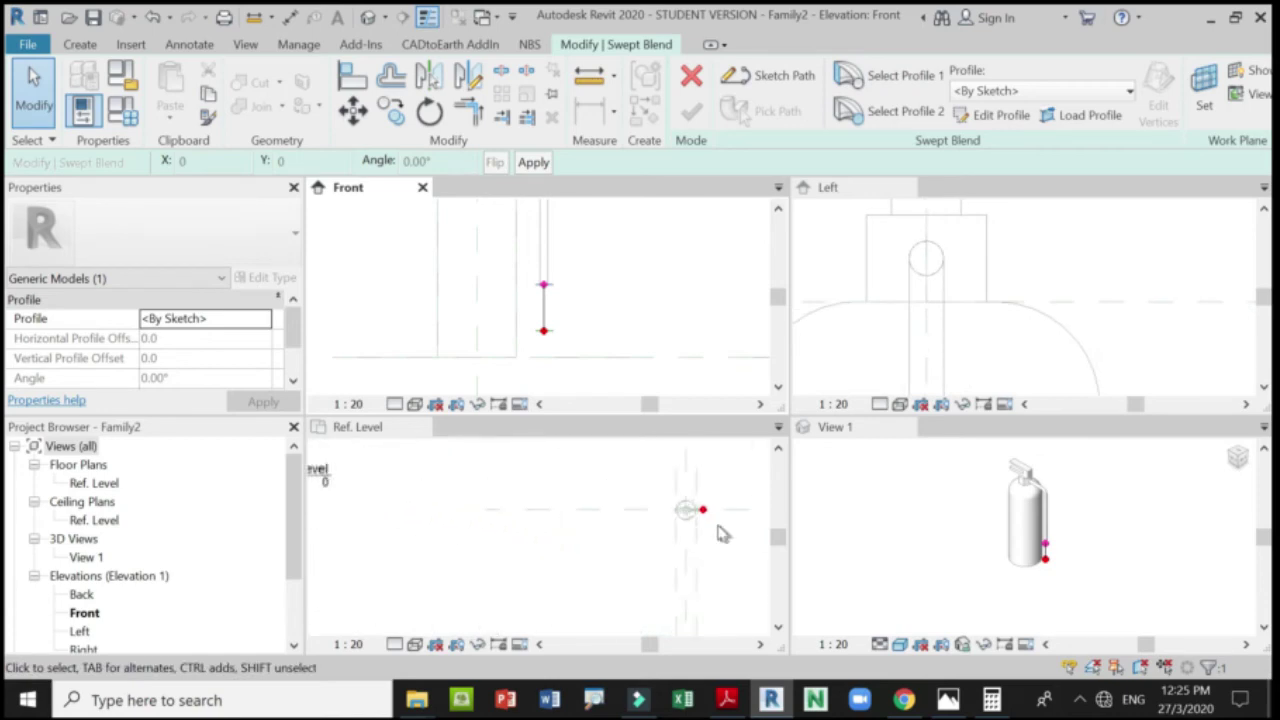
scroll(590, 515, up, 4)
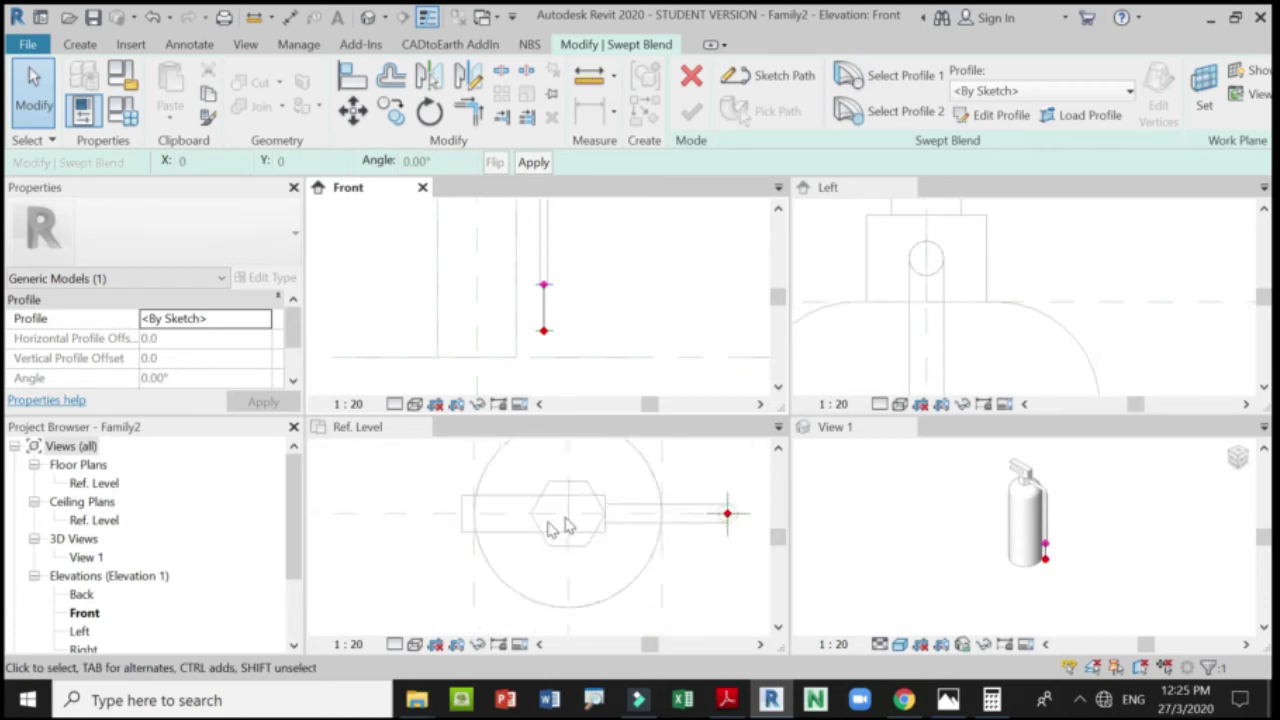
scroll(543, 514, down, 2)
scroll(723, 523, up, 2)
scroll(489, 517, down, 1)
scroll(625, 520, up, 2)
scroll(630, 510, up, 1)
scroll(590, 510, down, 1)
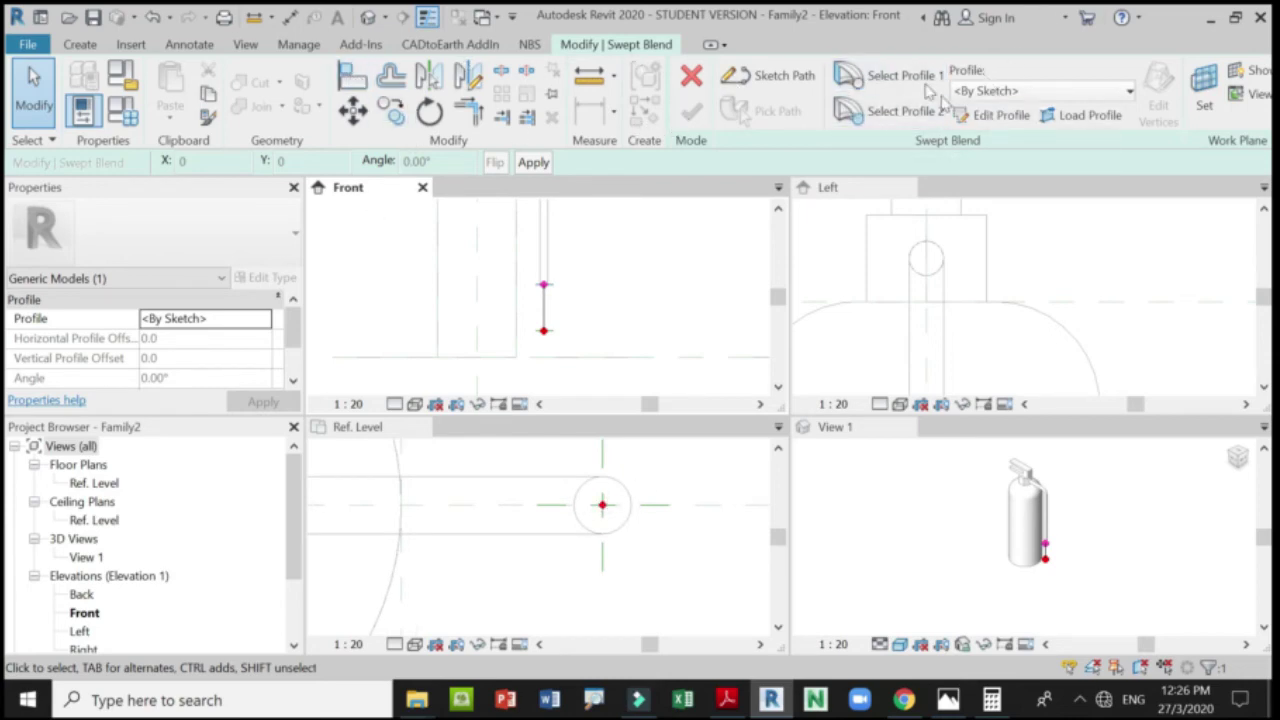
click(992, 118)
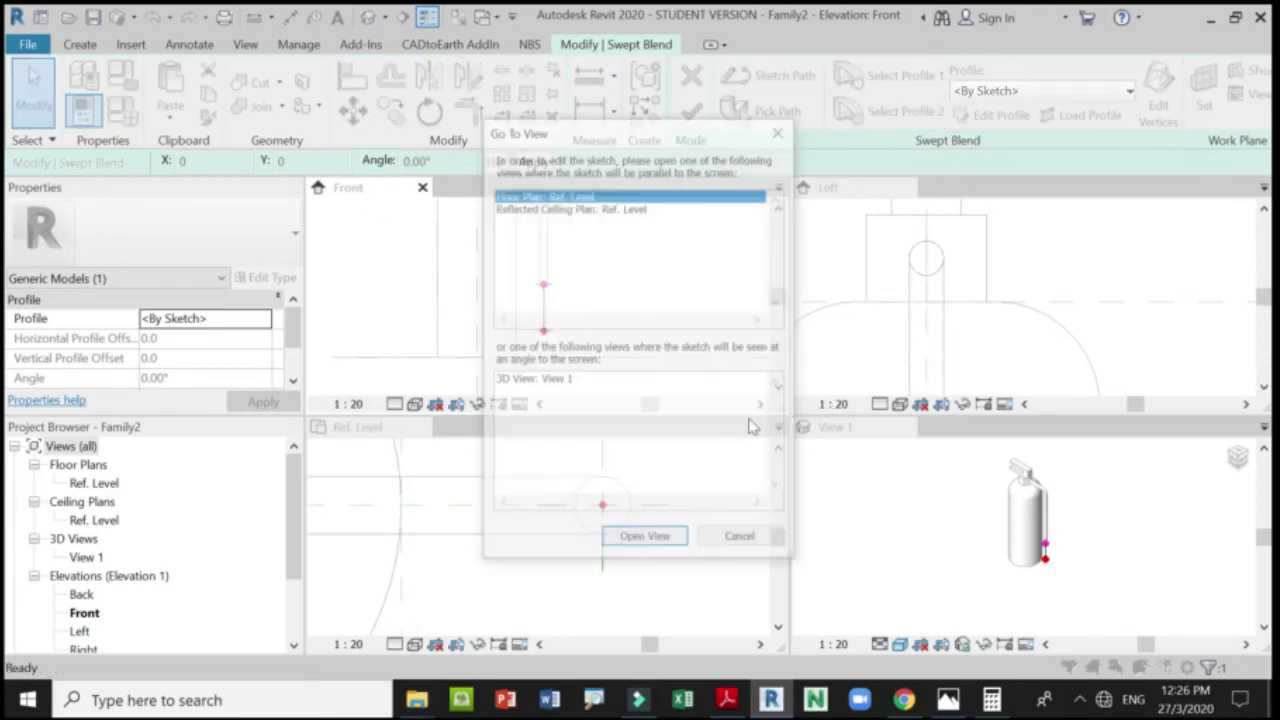
click(650, 538)
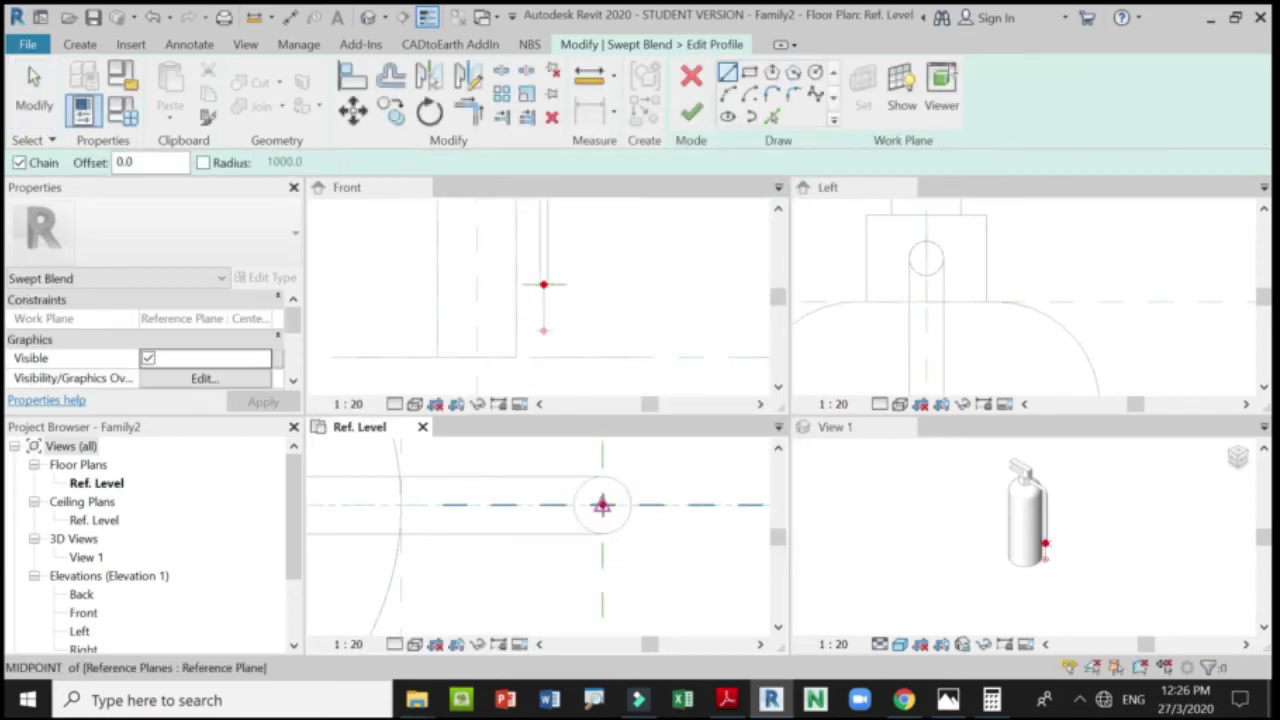
Draw a circle of 10 mm radius centred on the path's profile point, matching the hose outline, as the first profile.
click(602, 477)
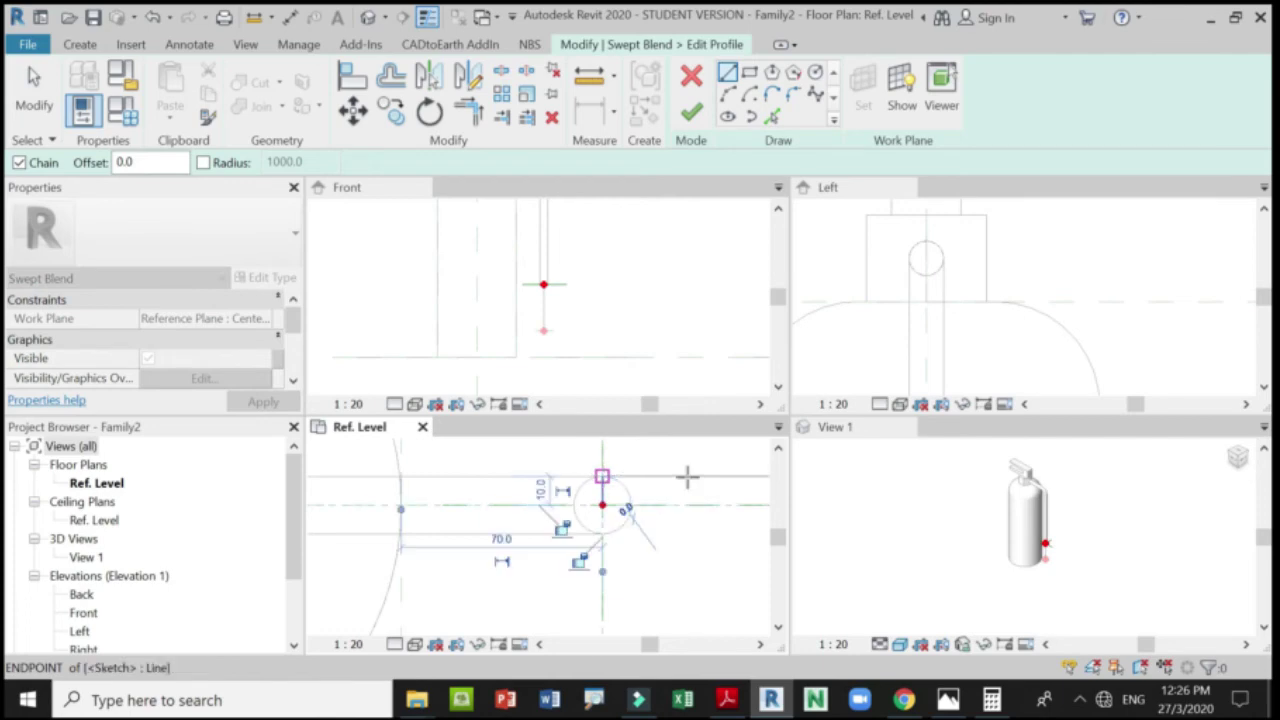
key(Escape)
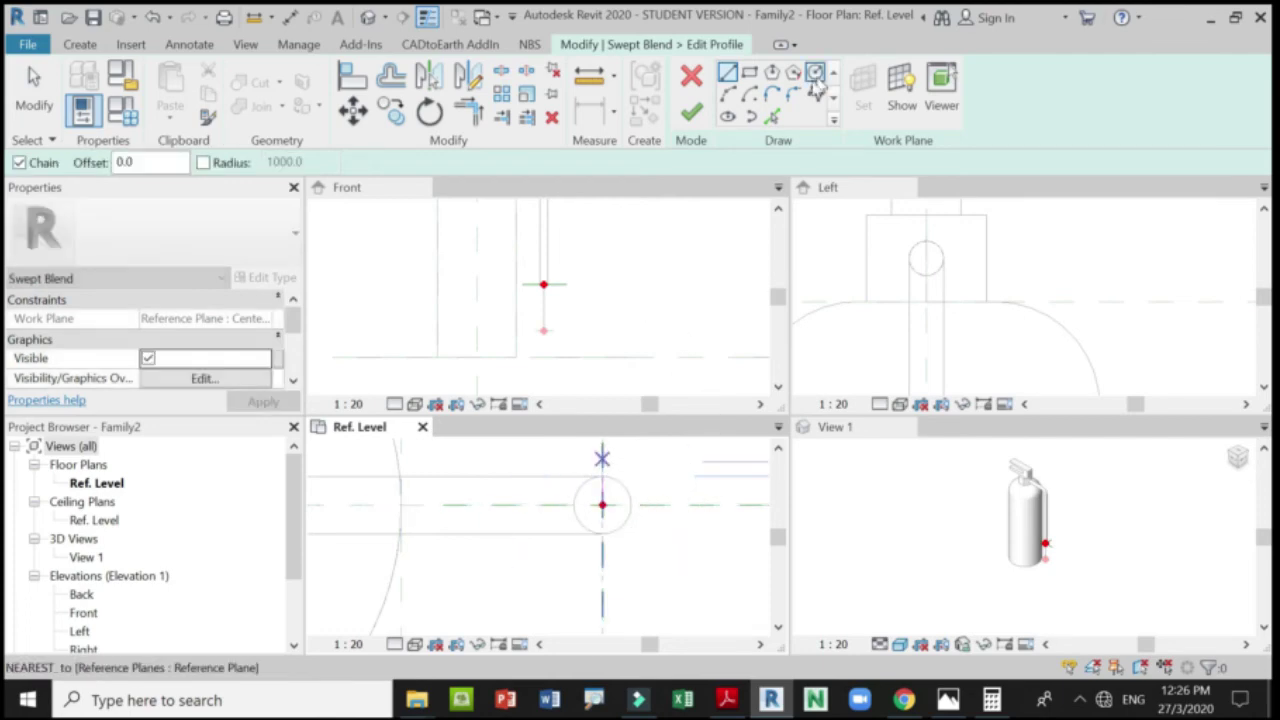
click(814, 73)
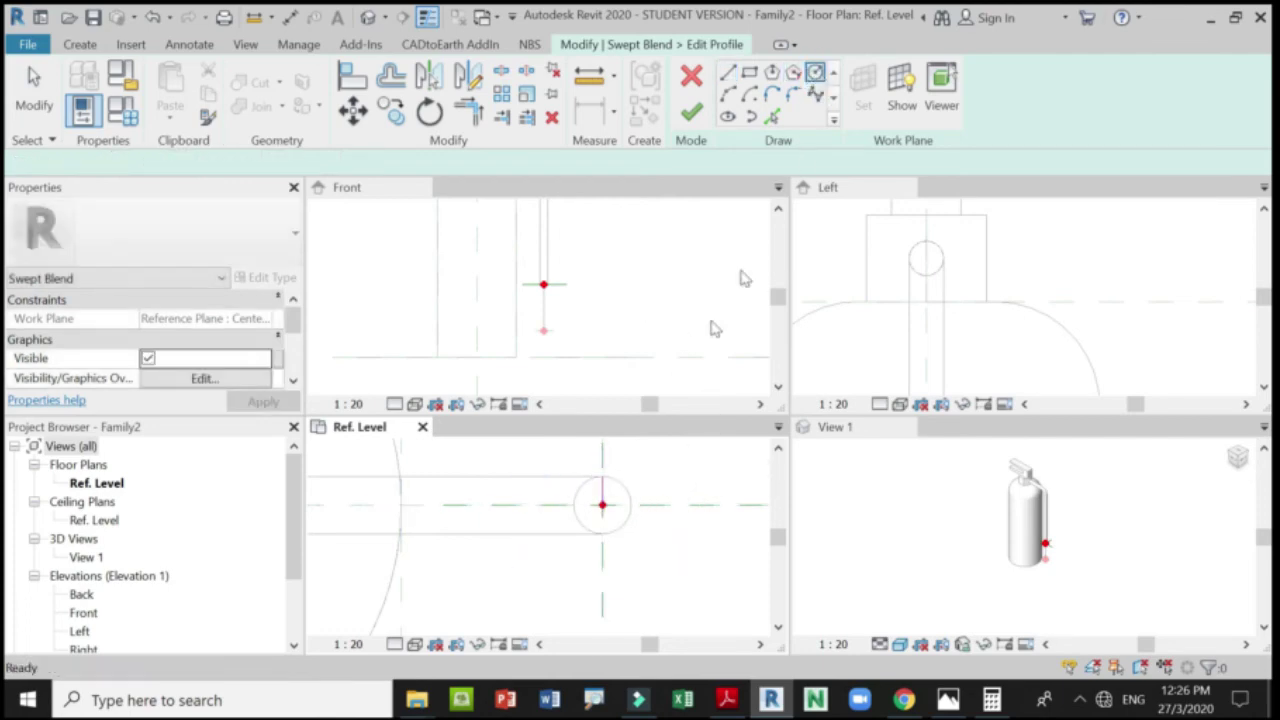
click(602, 503)
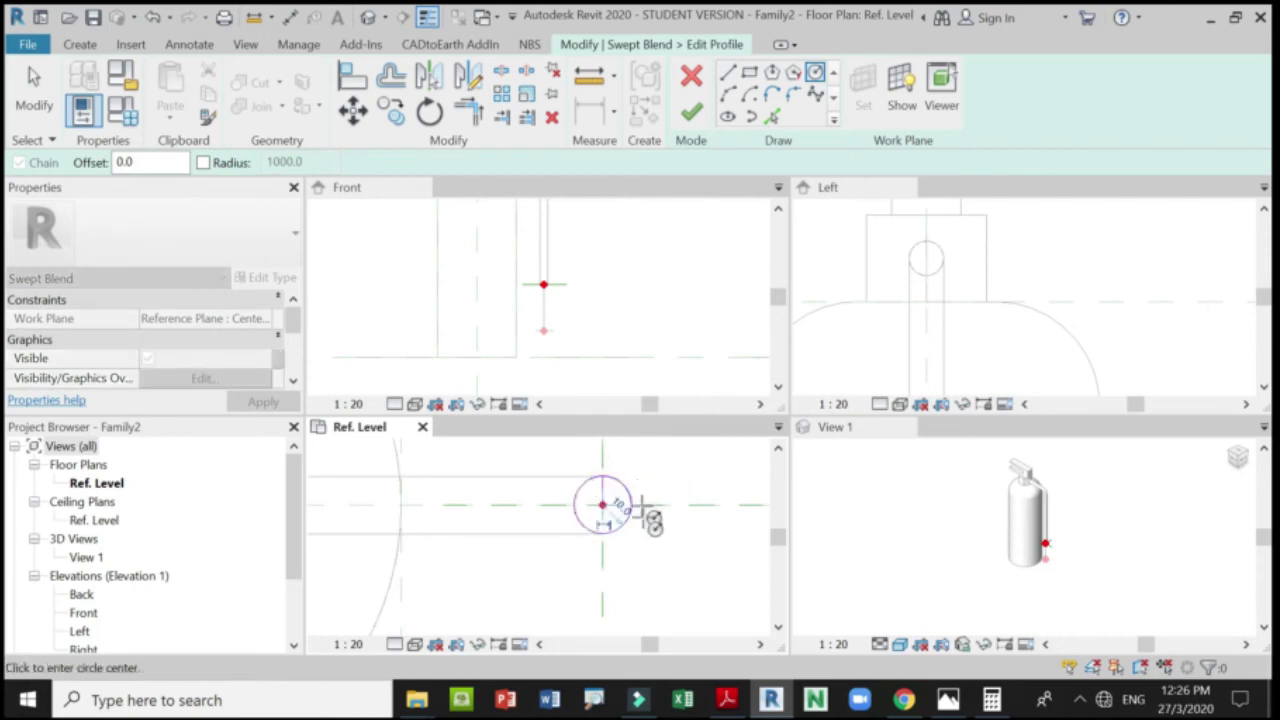
click(628, 515)
key(Escape)
key(Escape)
Delete the stray vertical line inside the circle and finish the first profile.
scroll(597, 490, up, 3)
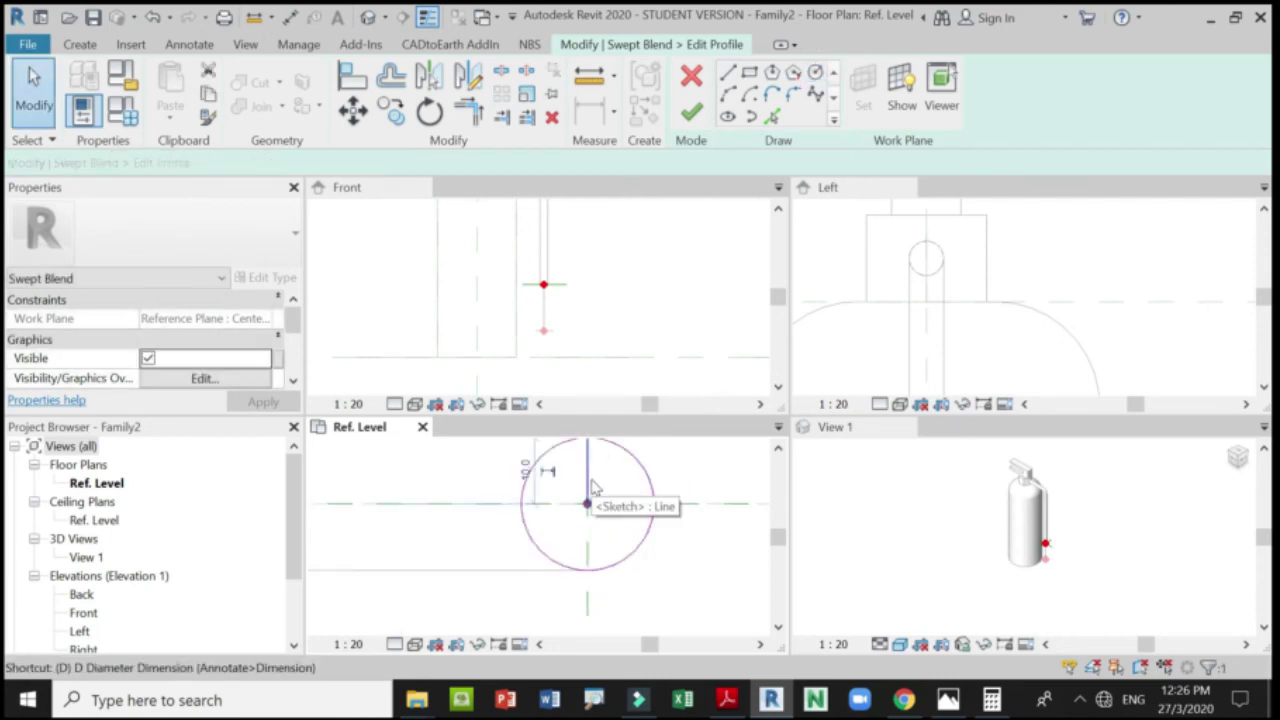
click(588, 496)
key(Escape)
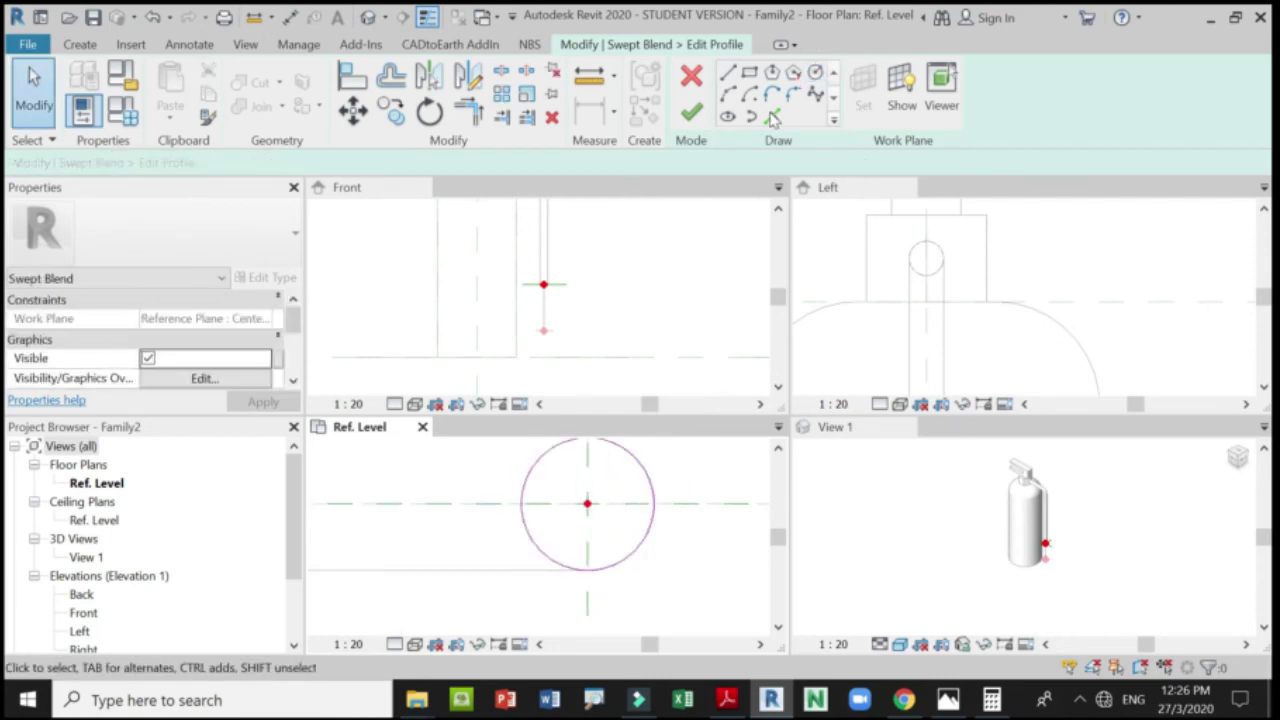
click(690, 110)
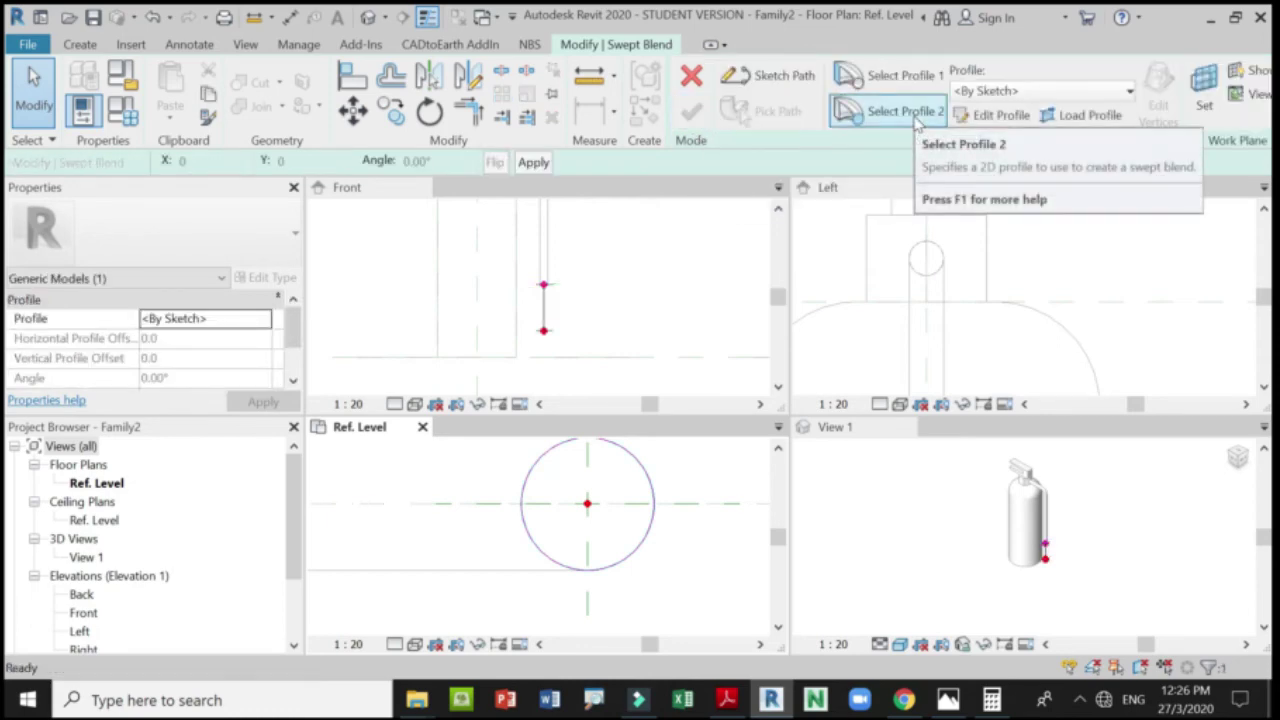
Draw a circular second profile of 40 mm radius centred on the path's lower end, and finish the swept blend.
click(916, 118)
click(1003, 116)
scroll(588, 510, up, 4)
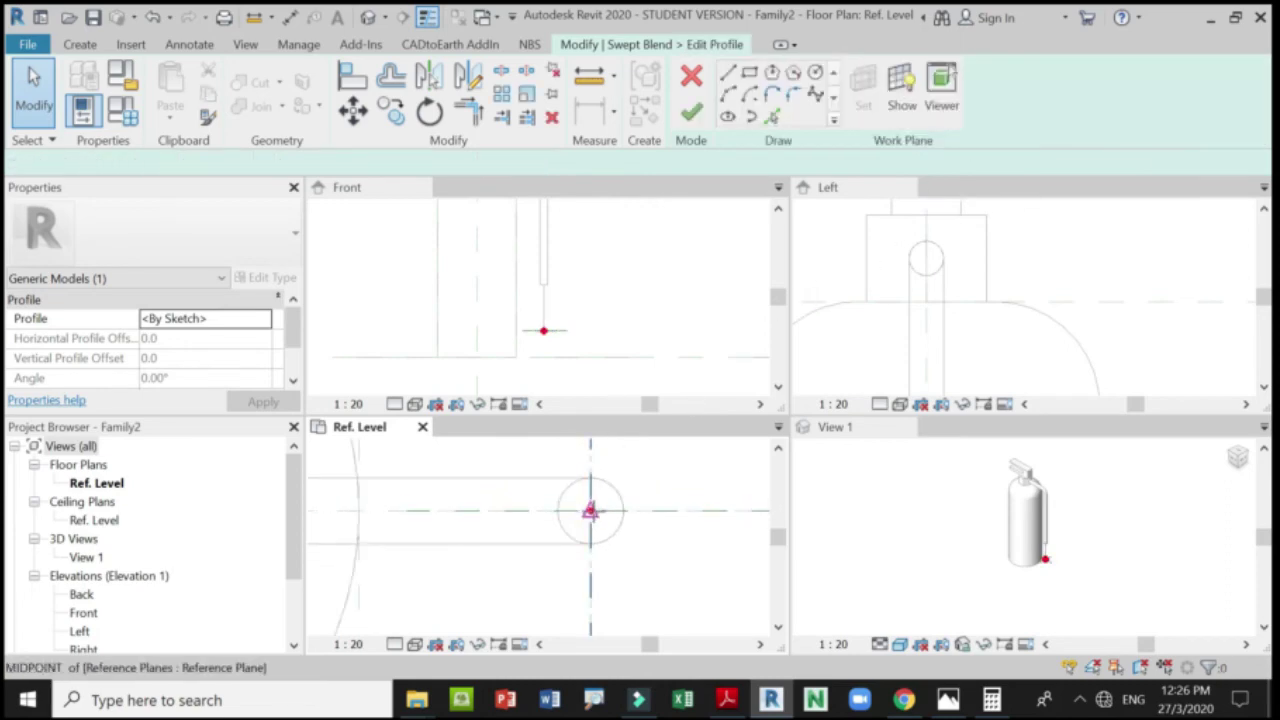
click(590, 510)
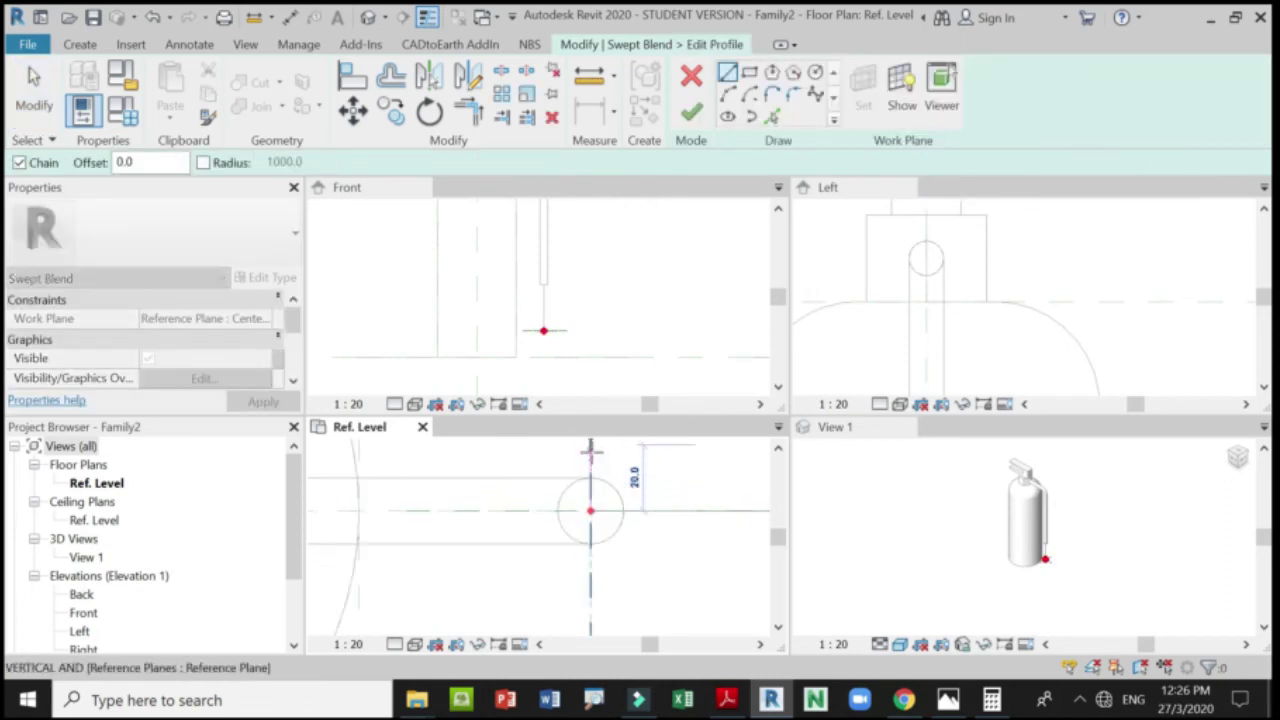
click(815, 72)
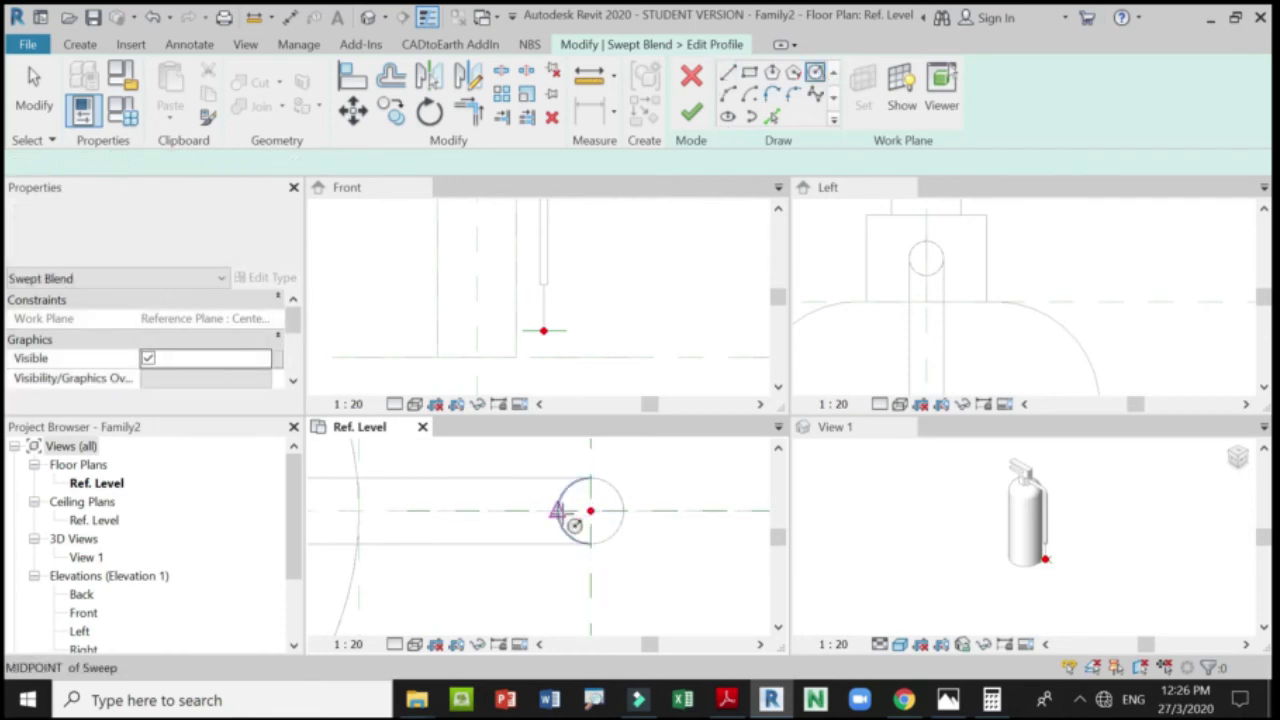
click(590, 510)
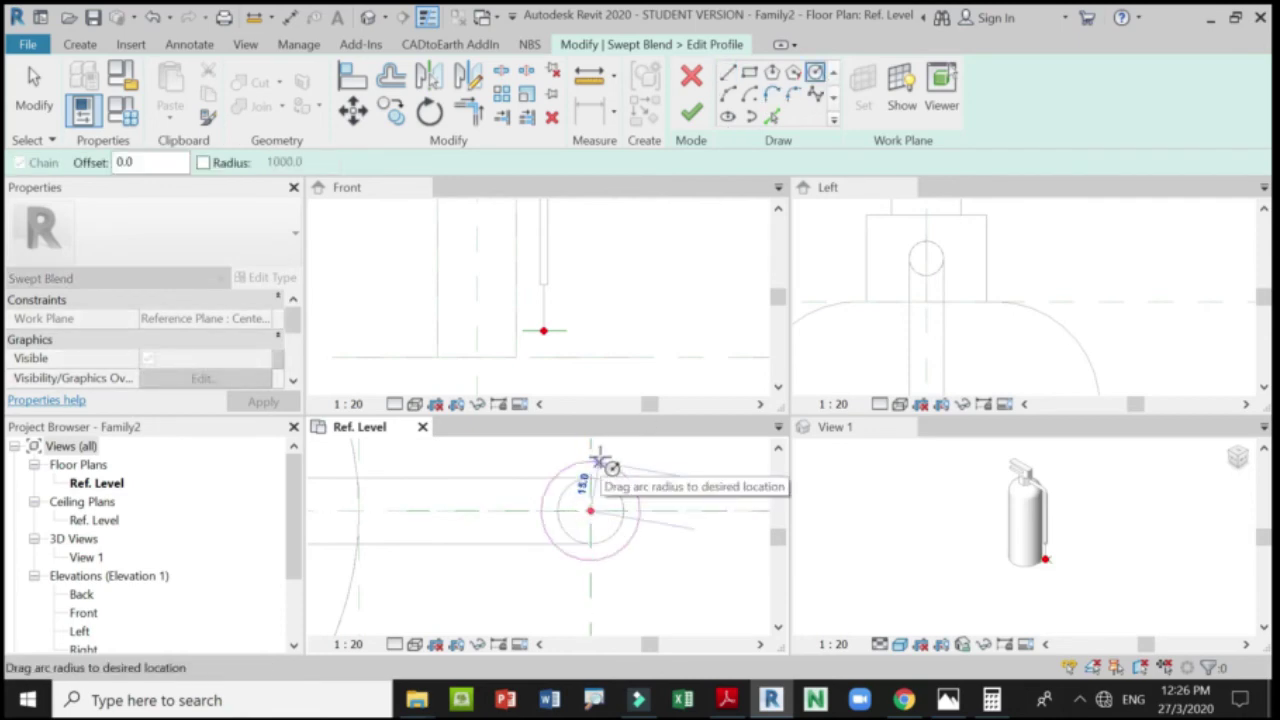
text(40)
key(Return)
scroll(586, 523, down, 1)
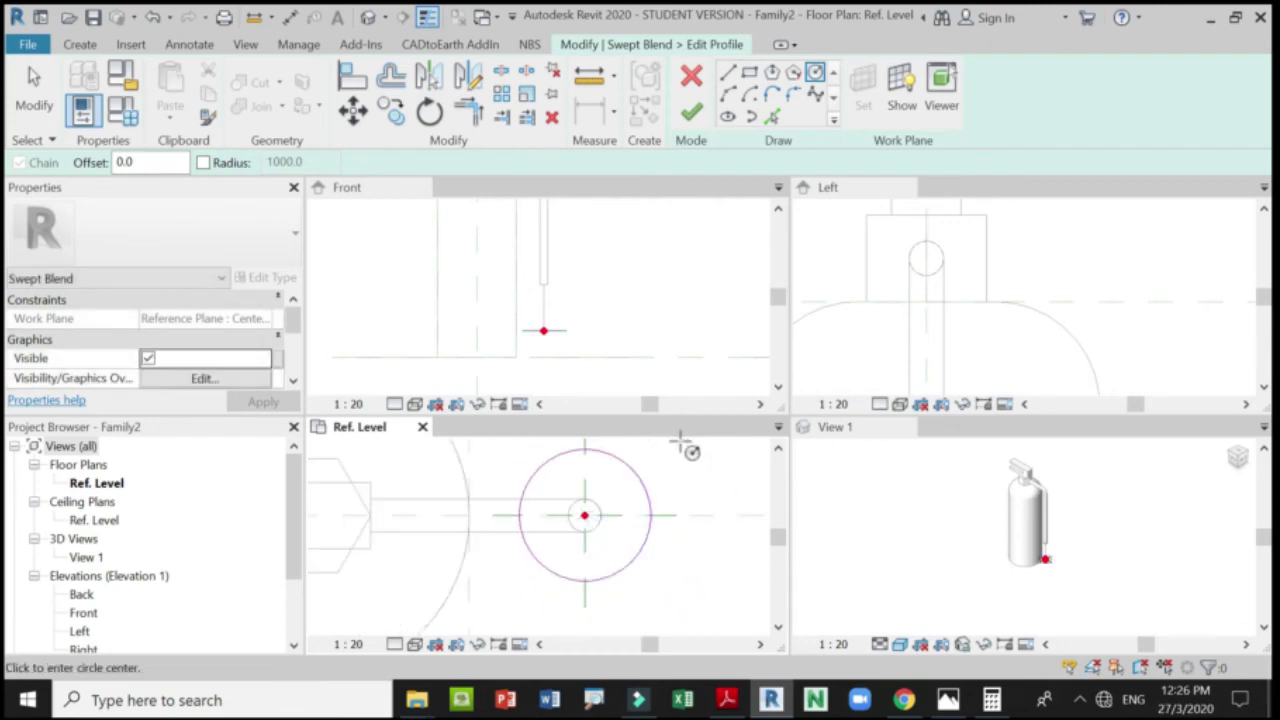
key(Escape)
click(691, 112)
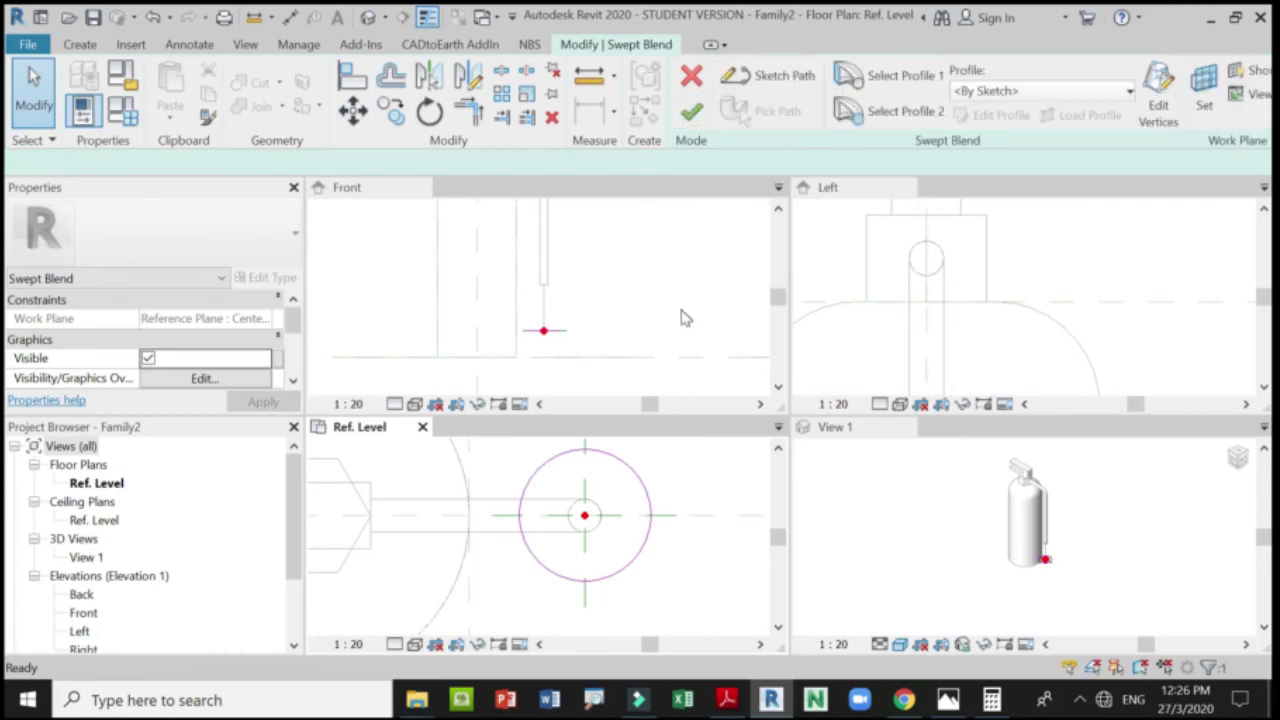
mouse_move(631, 318)
middle_down()
mouse_move(551, 314)
mouse_move(625, 326)
middle_up()
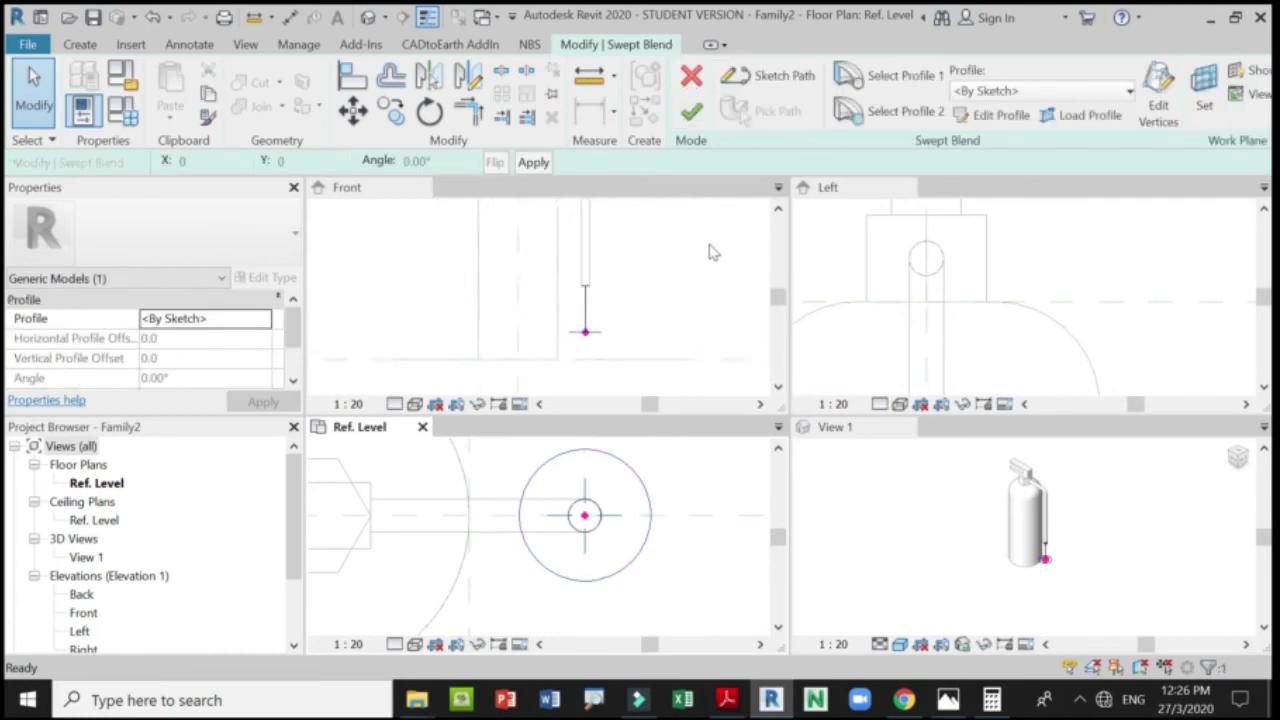
click(693, 112)
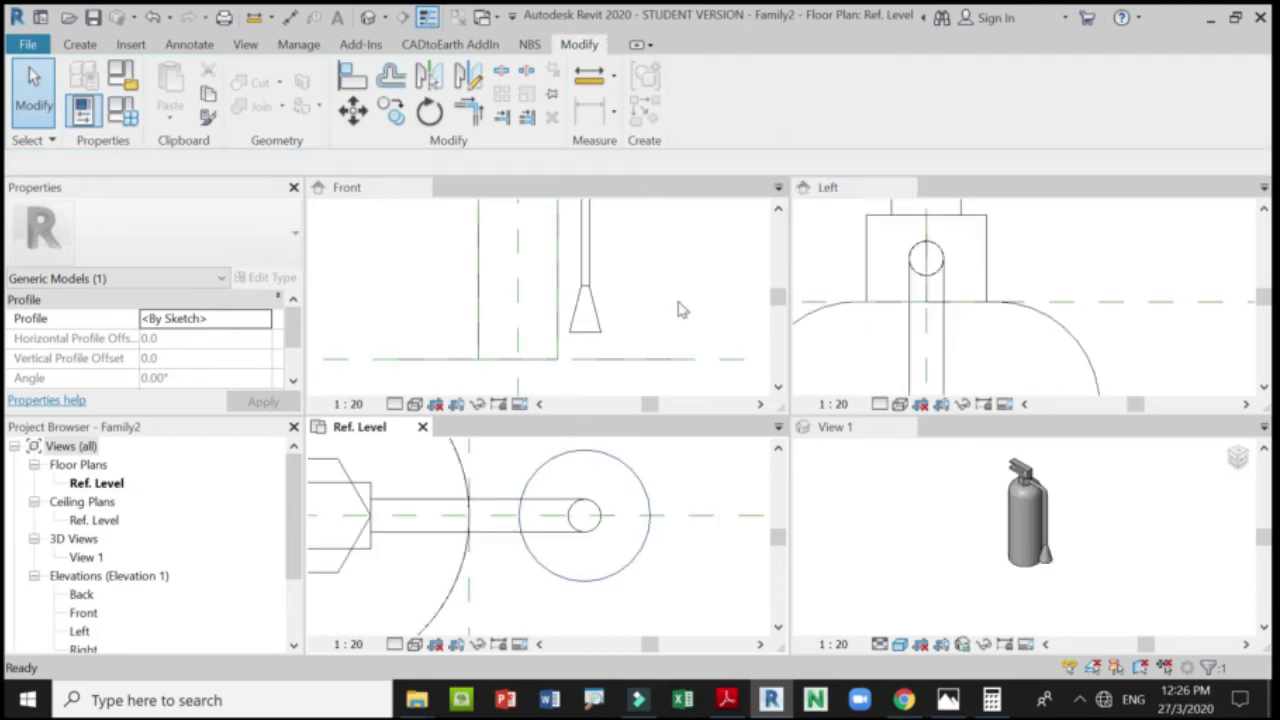
Examine the nozzle, the cylinder and the overall extinguisher model from different angles in the 3D view.
scroll(1138, 550, up, 3)
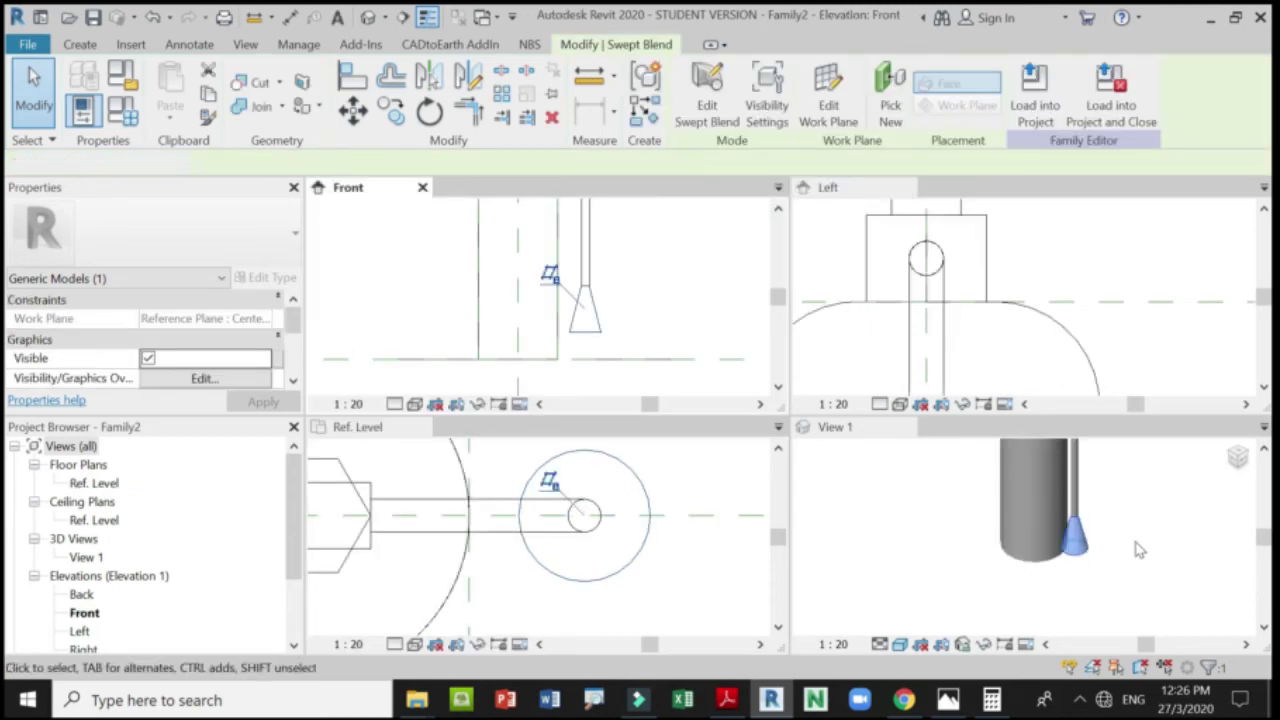
scroll(1000, 582, down, 4)
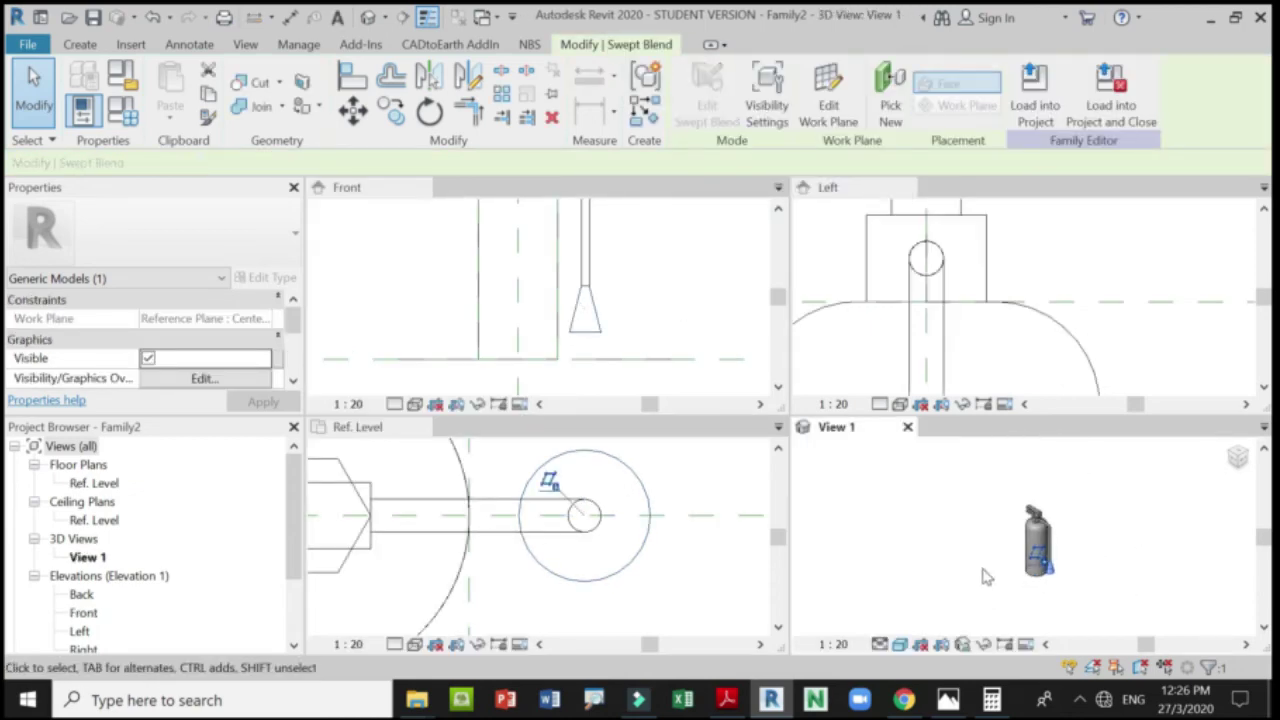
click(1075, 582)
scroll(1065, 590, up, 3)
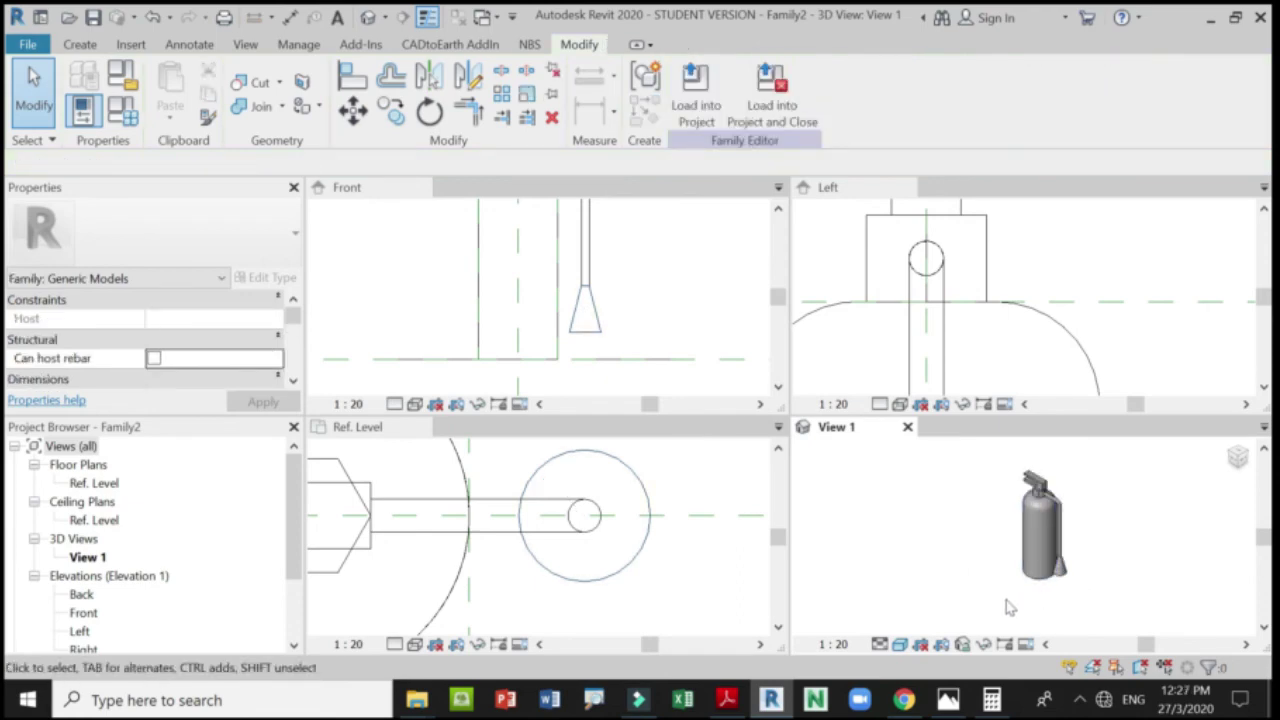
shift+middle_drag(1010, 592, 938, 547)
scroll(1040, 610, up, 3)
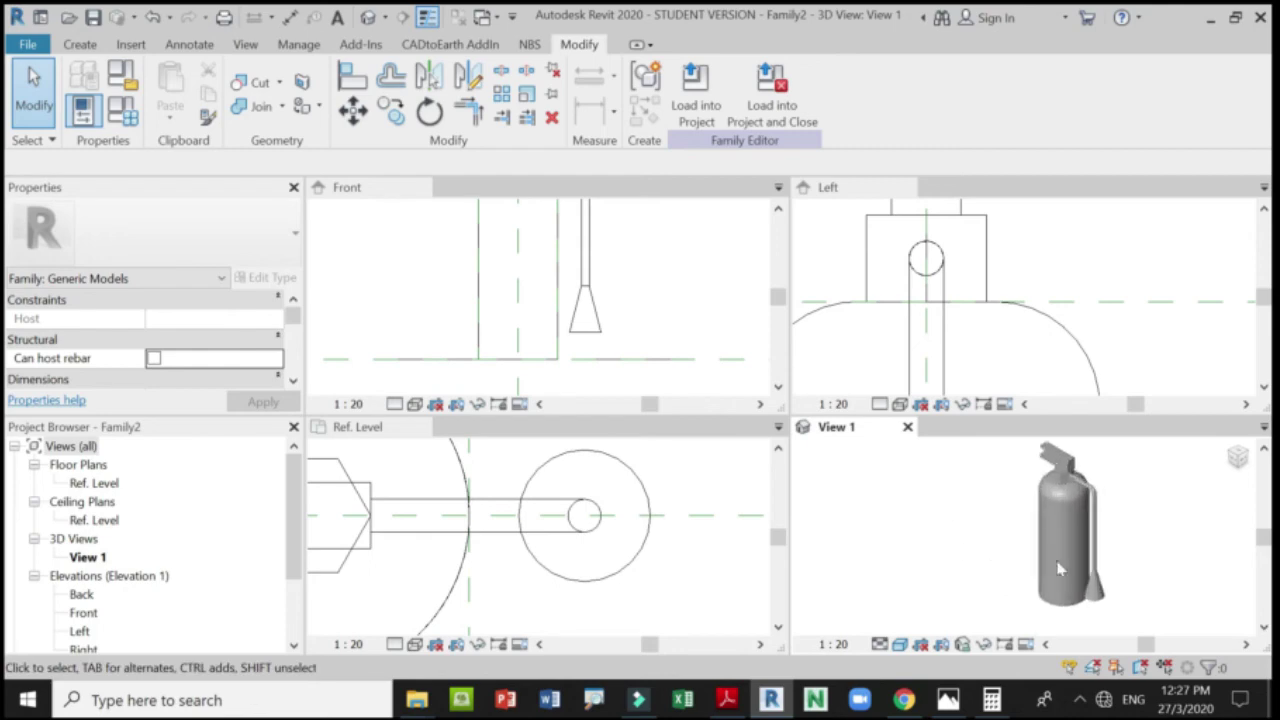
click(1068, 588)
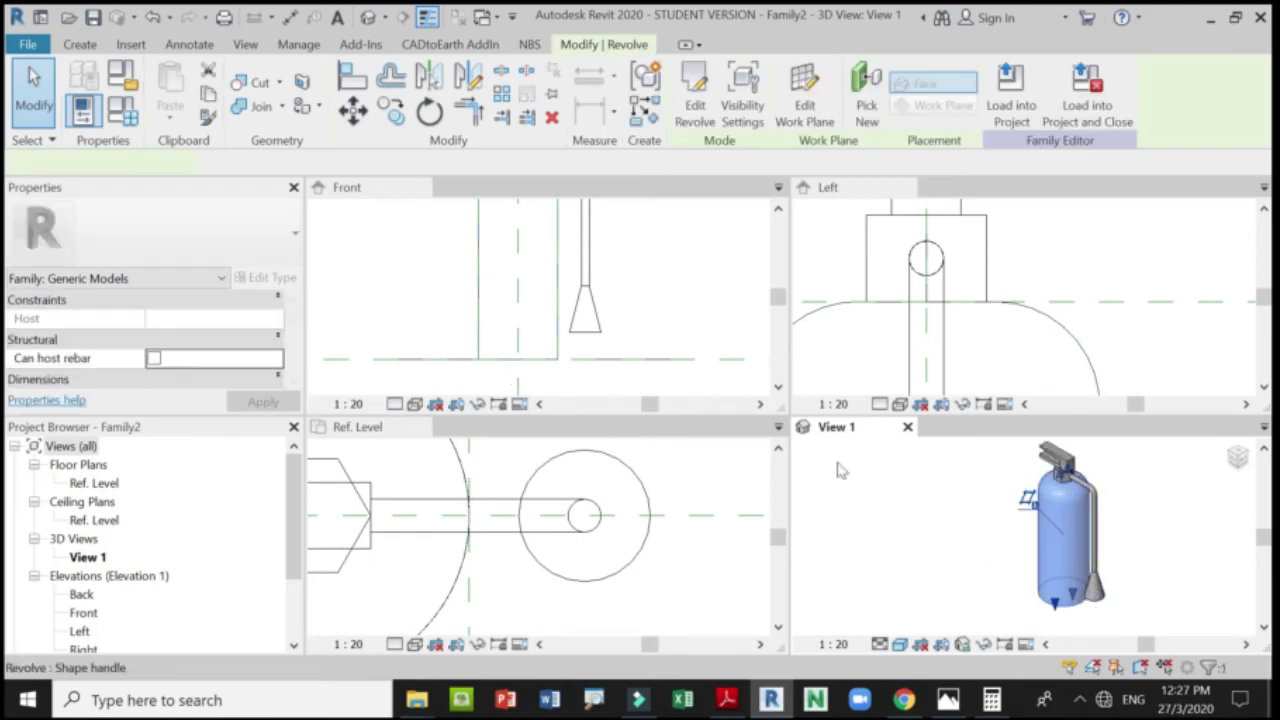
click(872, 514)
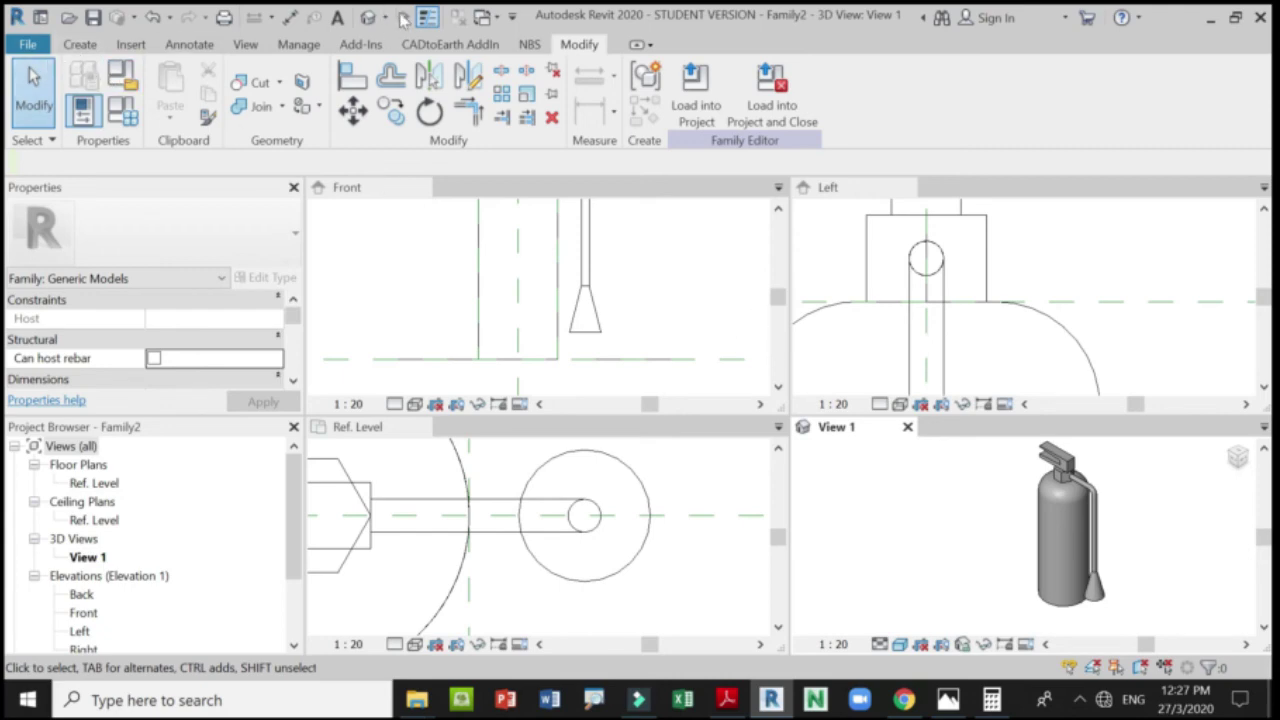
Create a new project material named FE Cylinder and open its appearance settings.
click(298, 46)
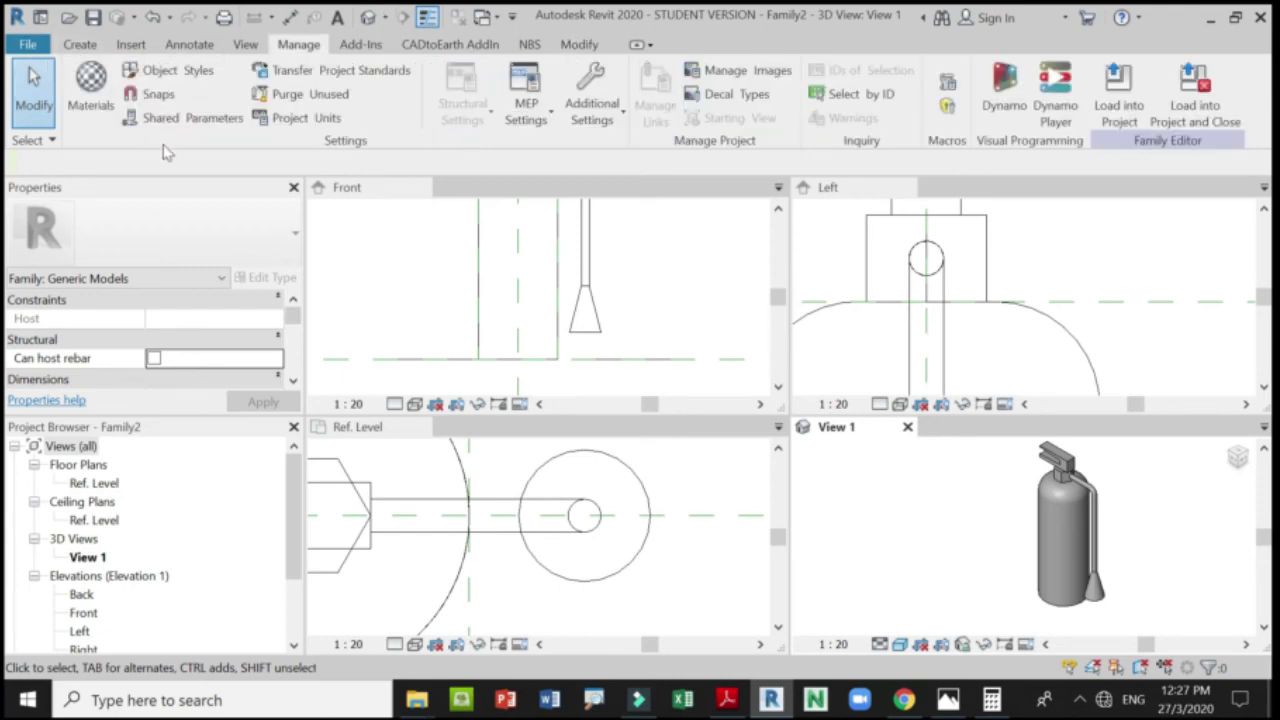
click(91, 93)
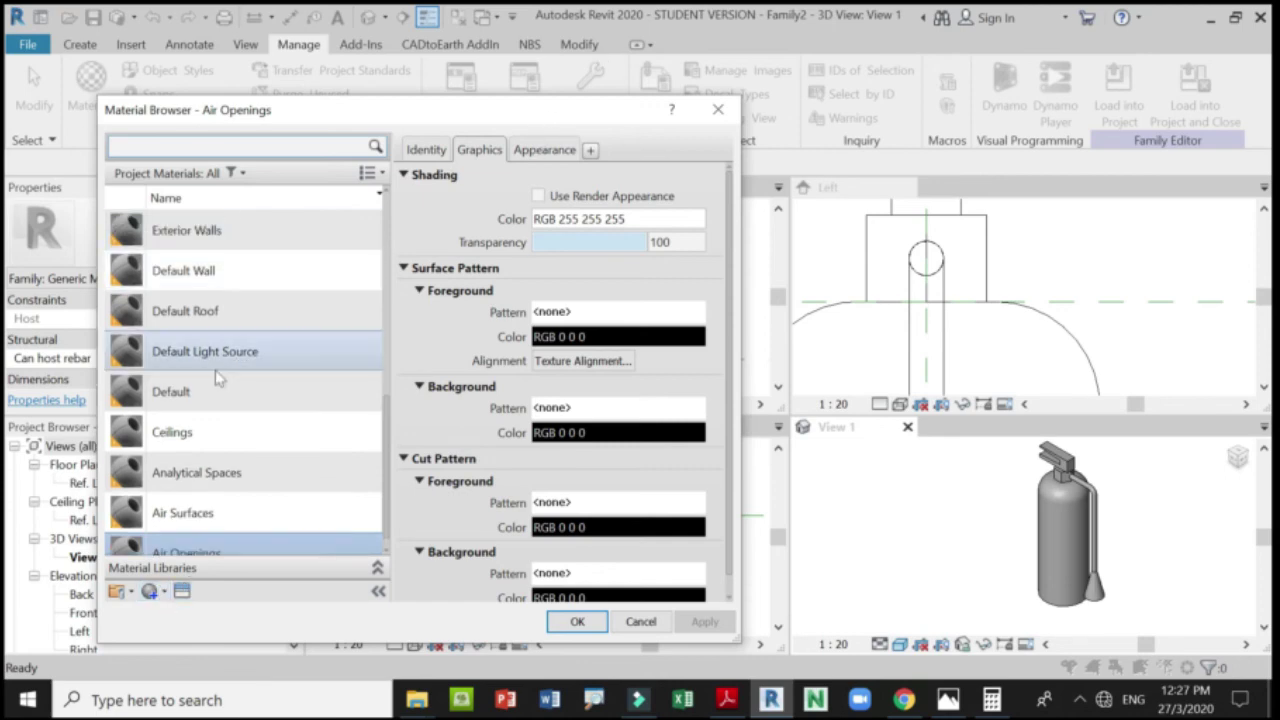
click(175, 613)
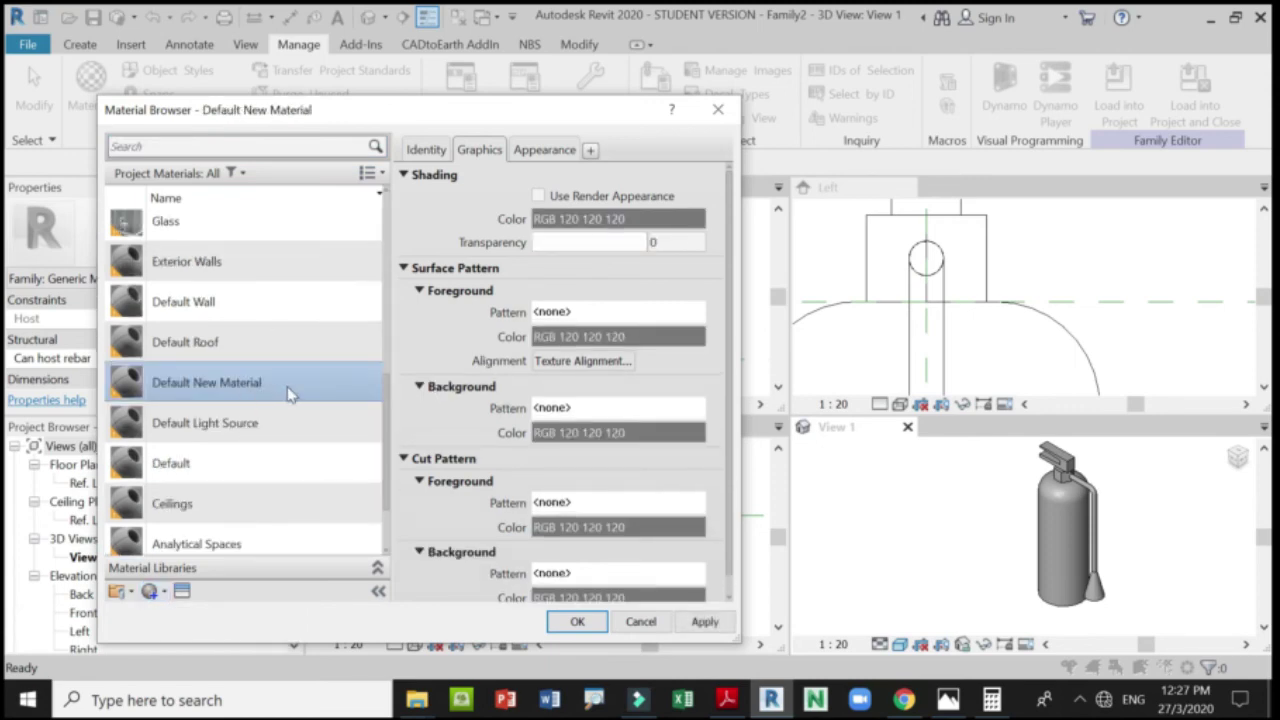
right_click(255, 396)
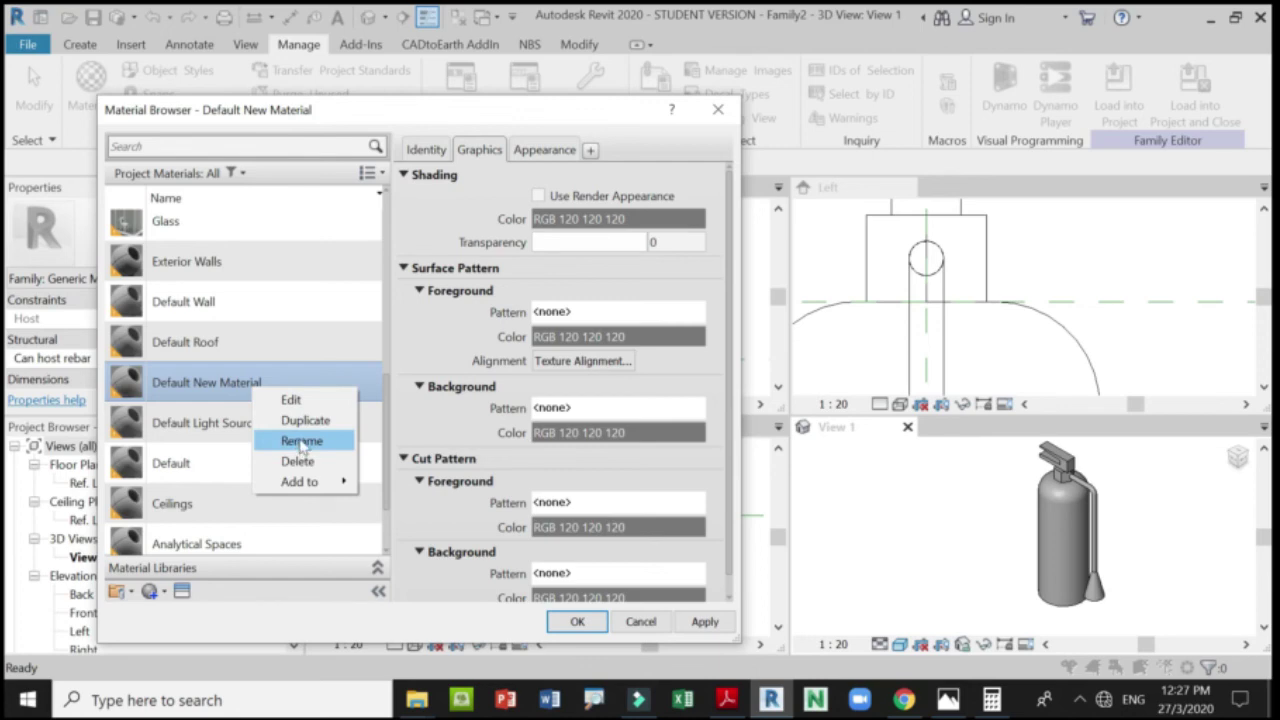
click(298, 441)
text(FE Cylinder)
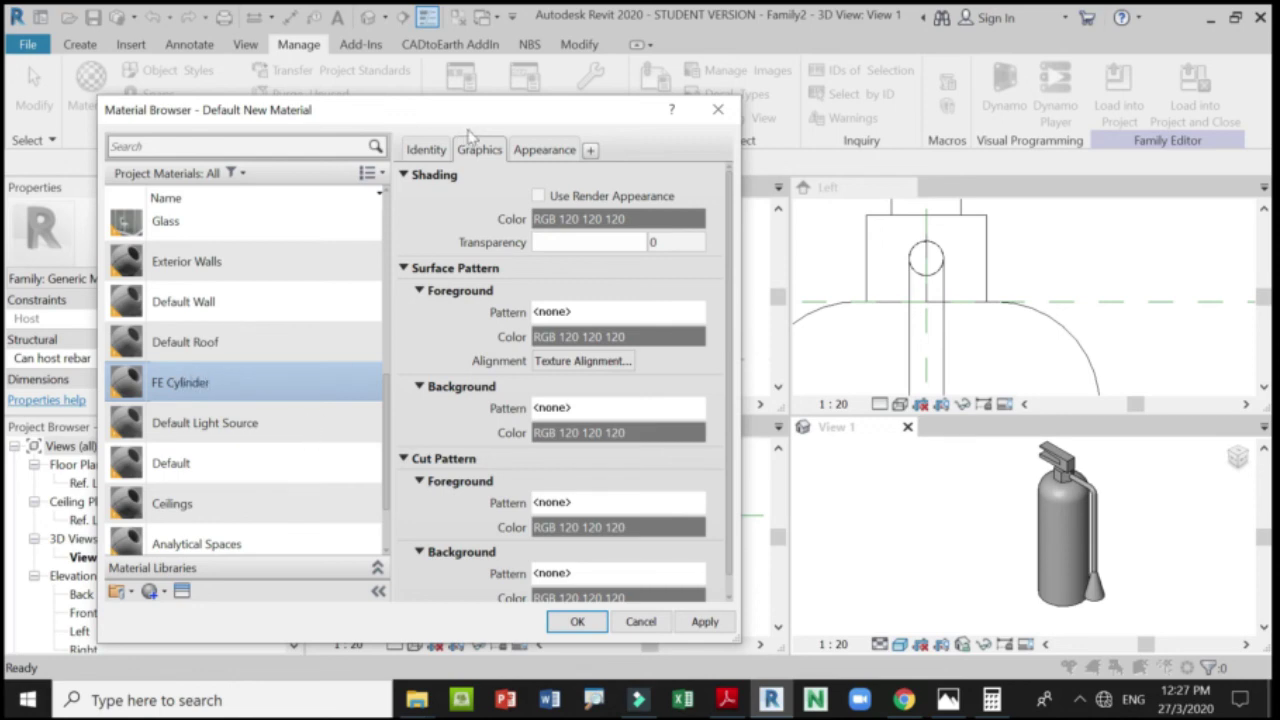
click(544, 150)
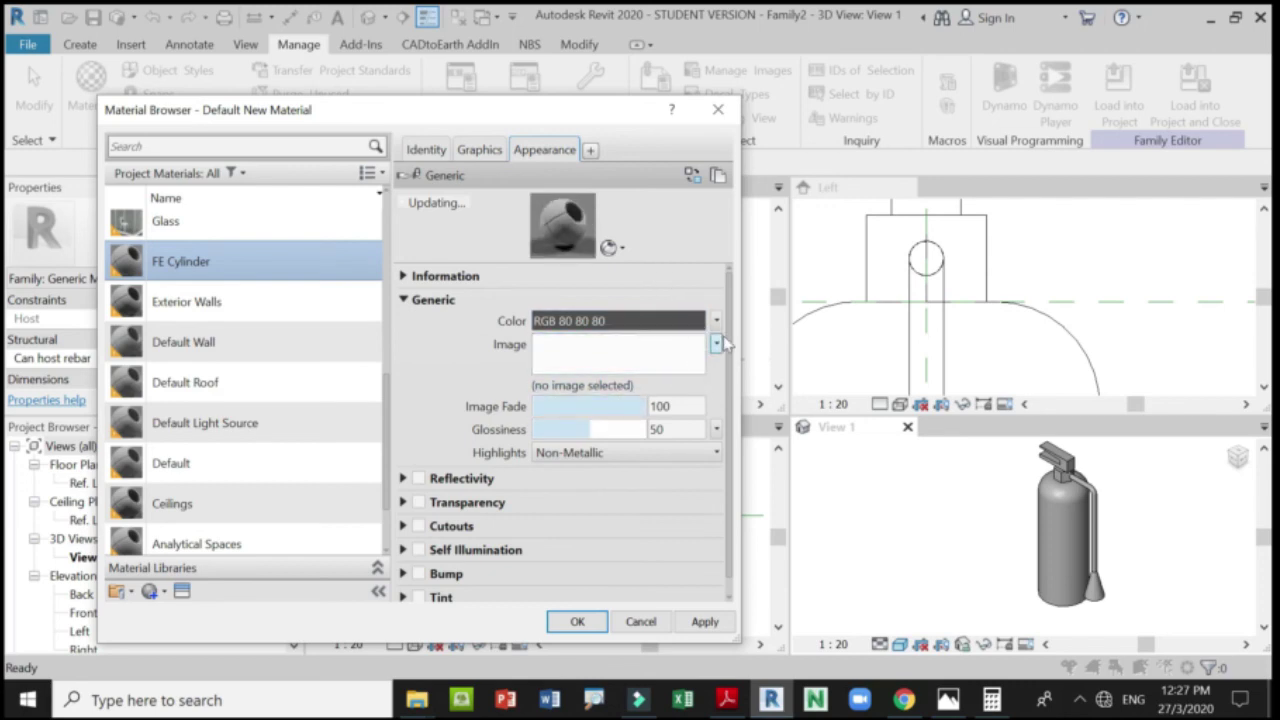
Assign the fe color image from the desktop folder Revit Session 4 > Superseded to FE Cylinder's appearance and set its image fade to 83.
click(716, 343)
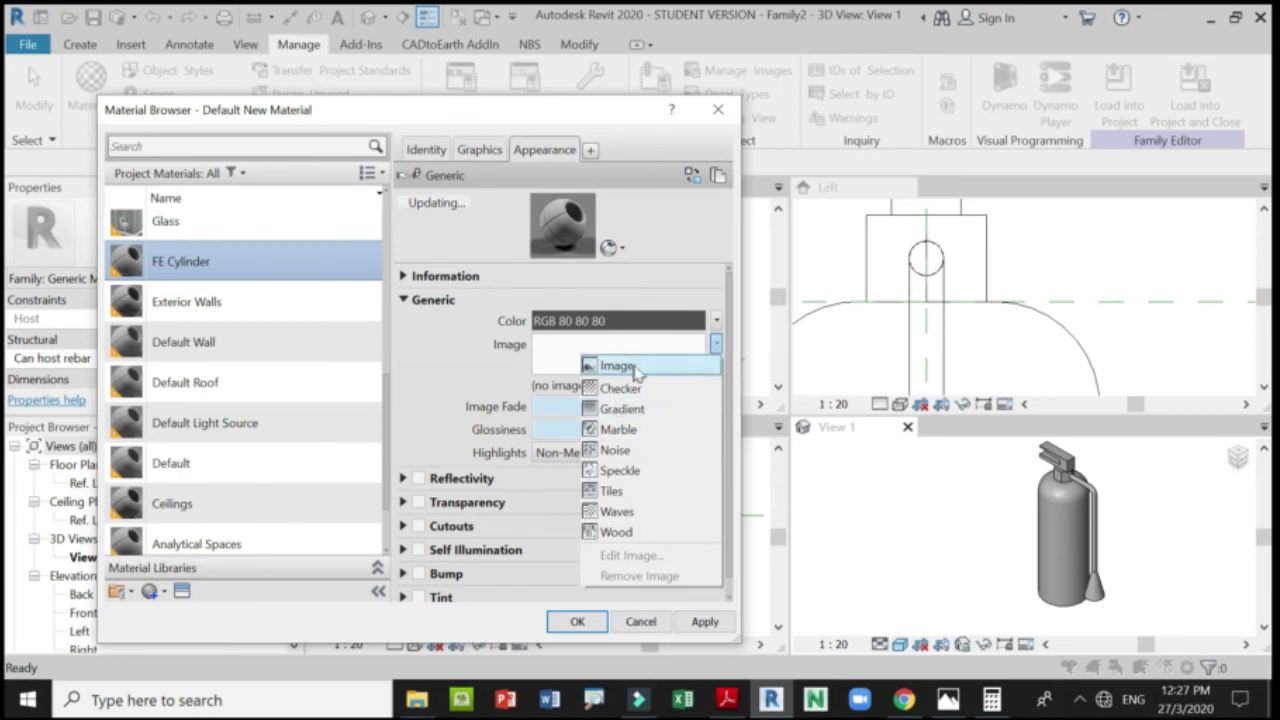
click(513, 262)
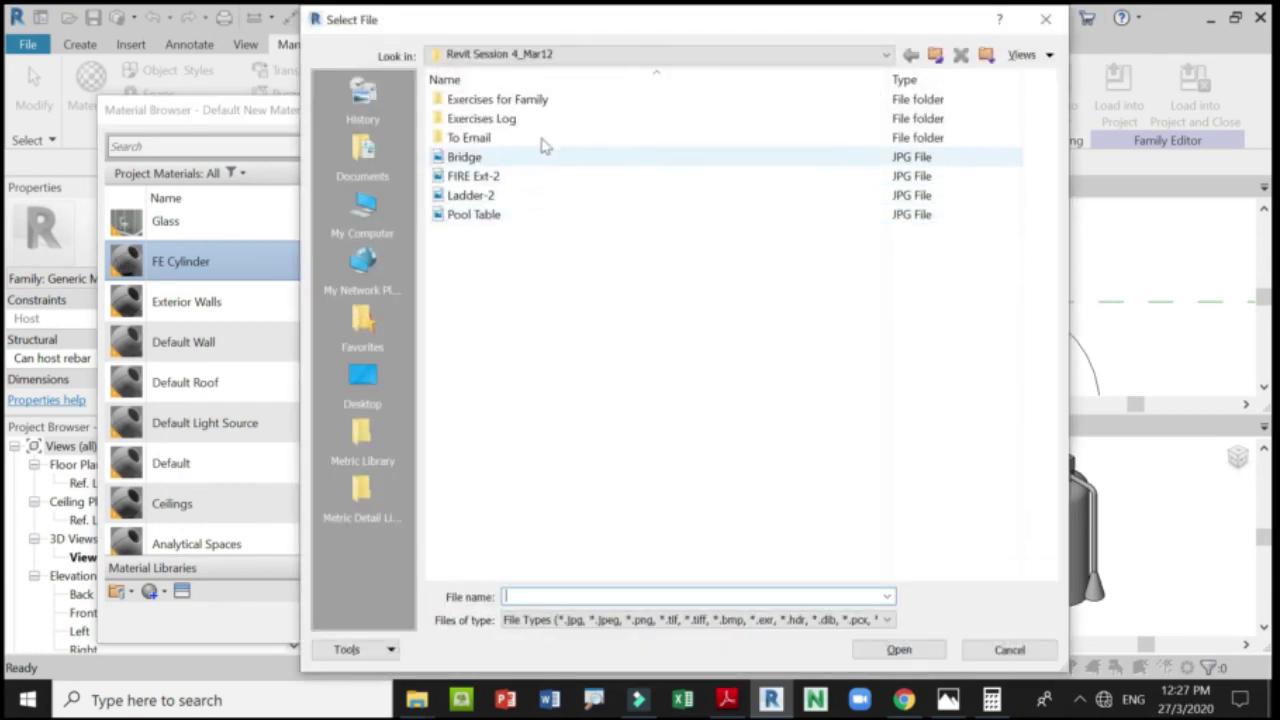
double_click(519, 121)
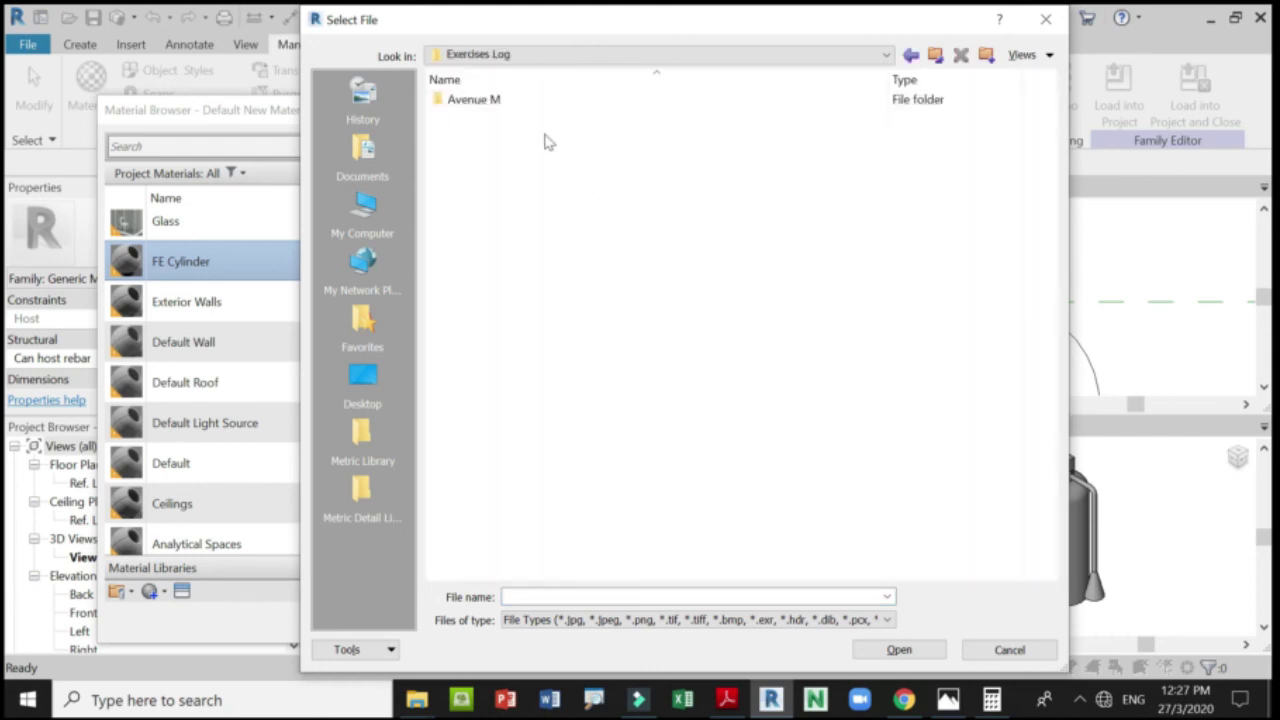
click(910, 57)
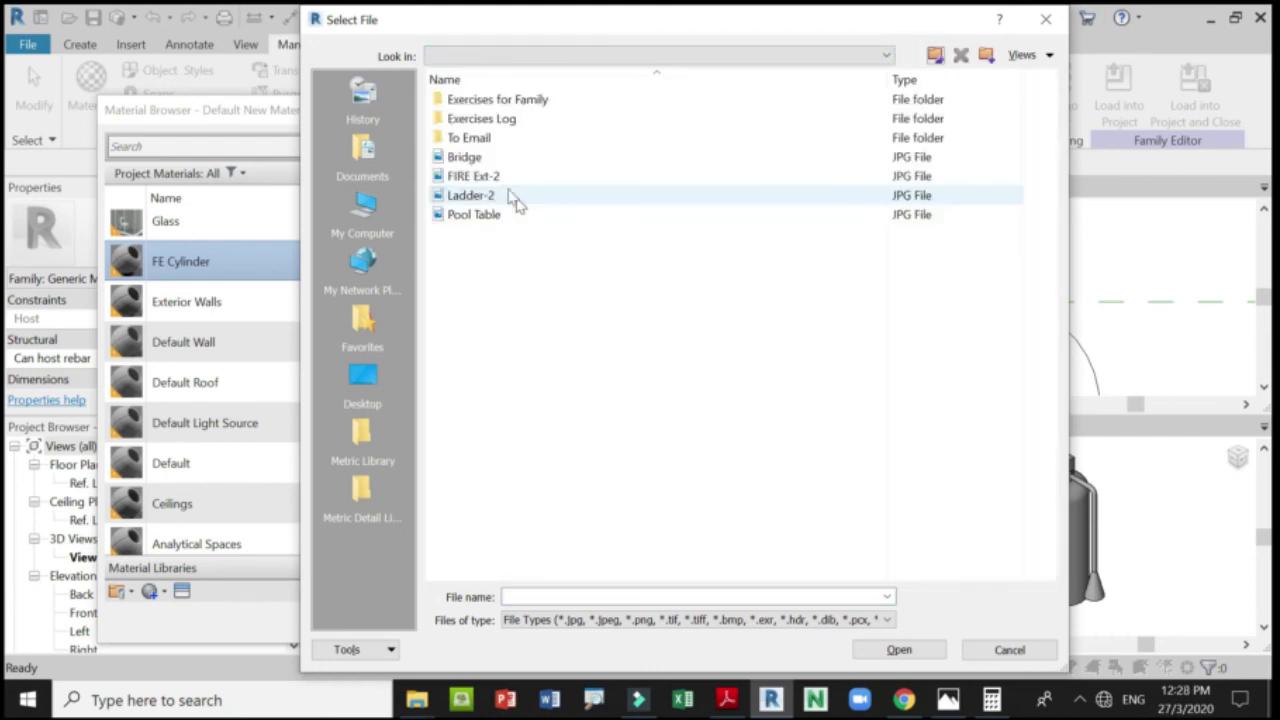
double_click(478, 140)
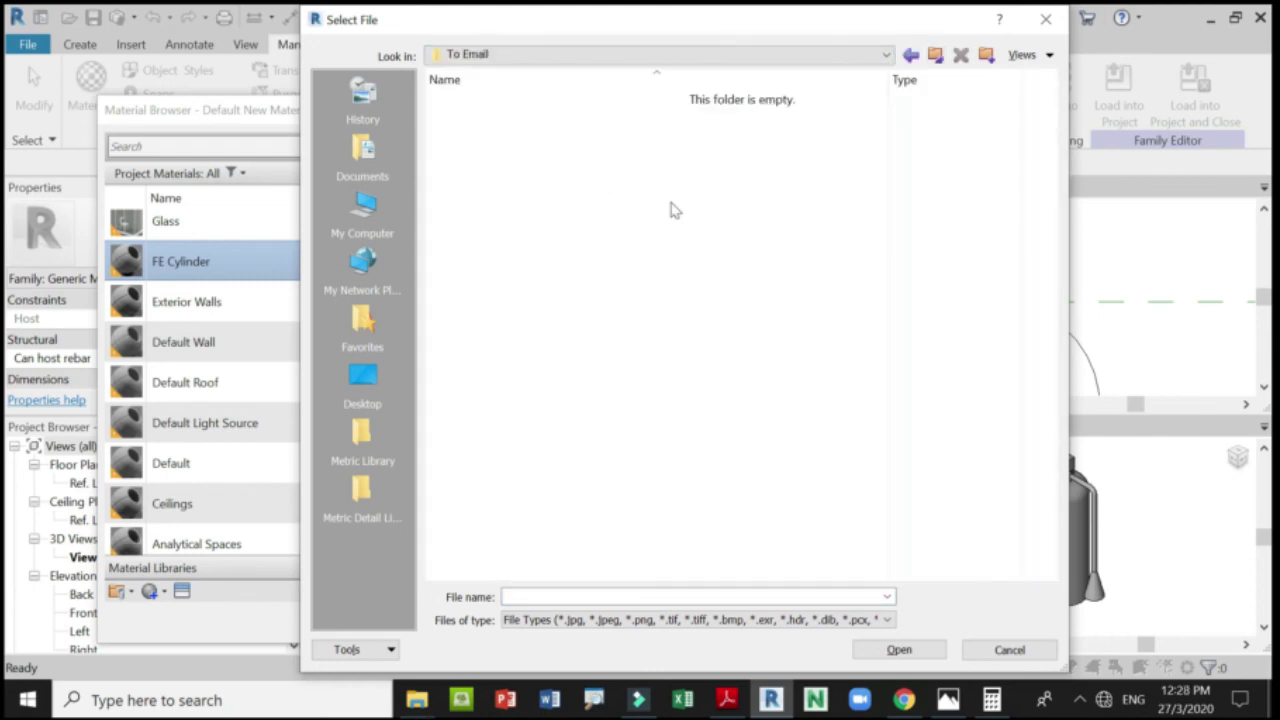
click(360, 385)
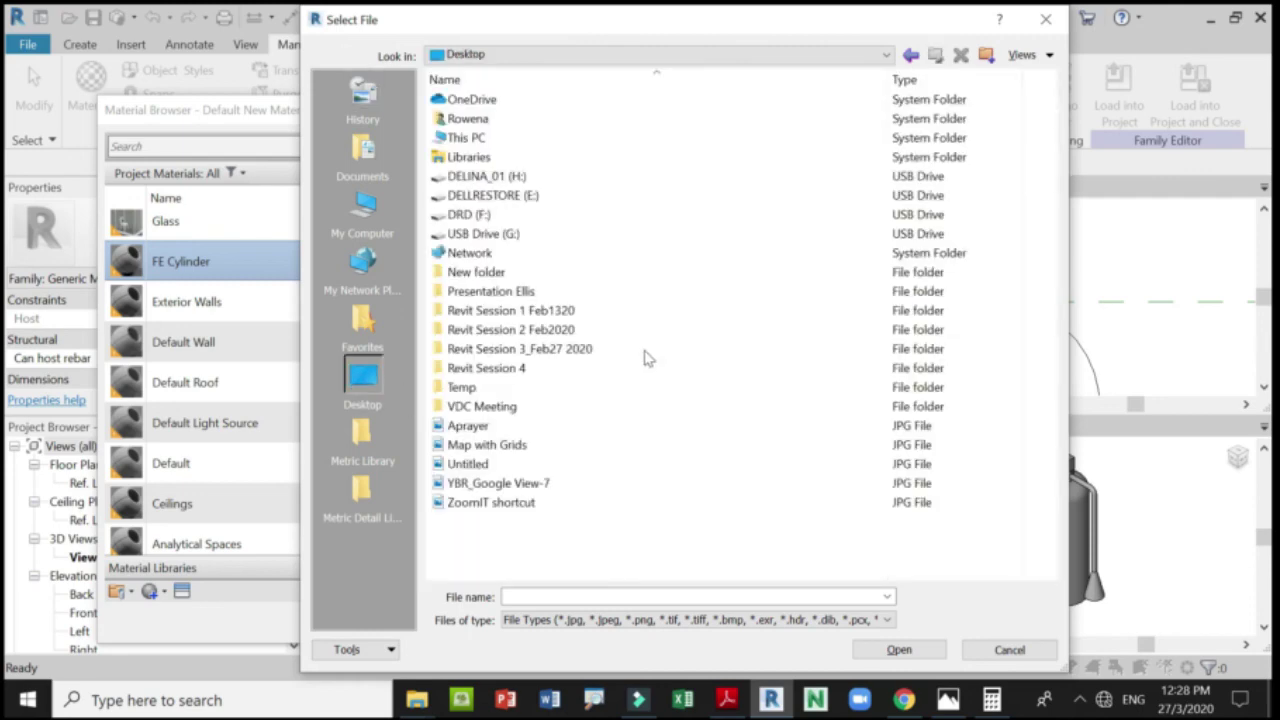
double_click(484, 368)
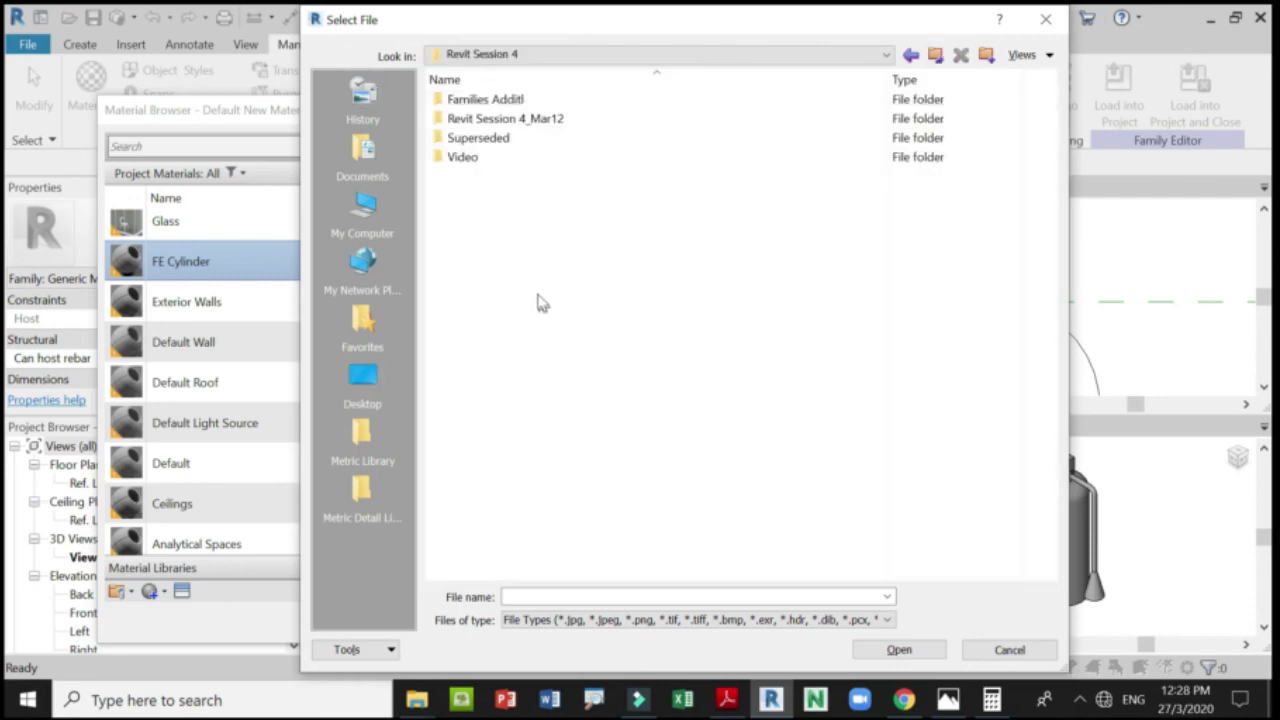
click(492, 146)
double_click(492, 146)
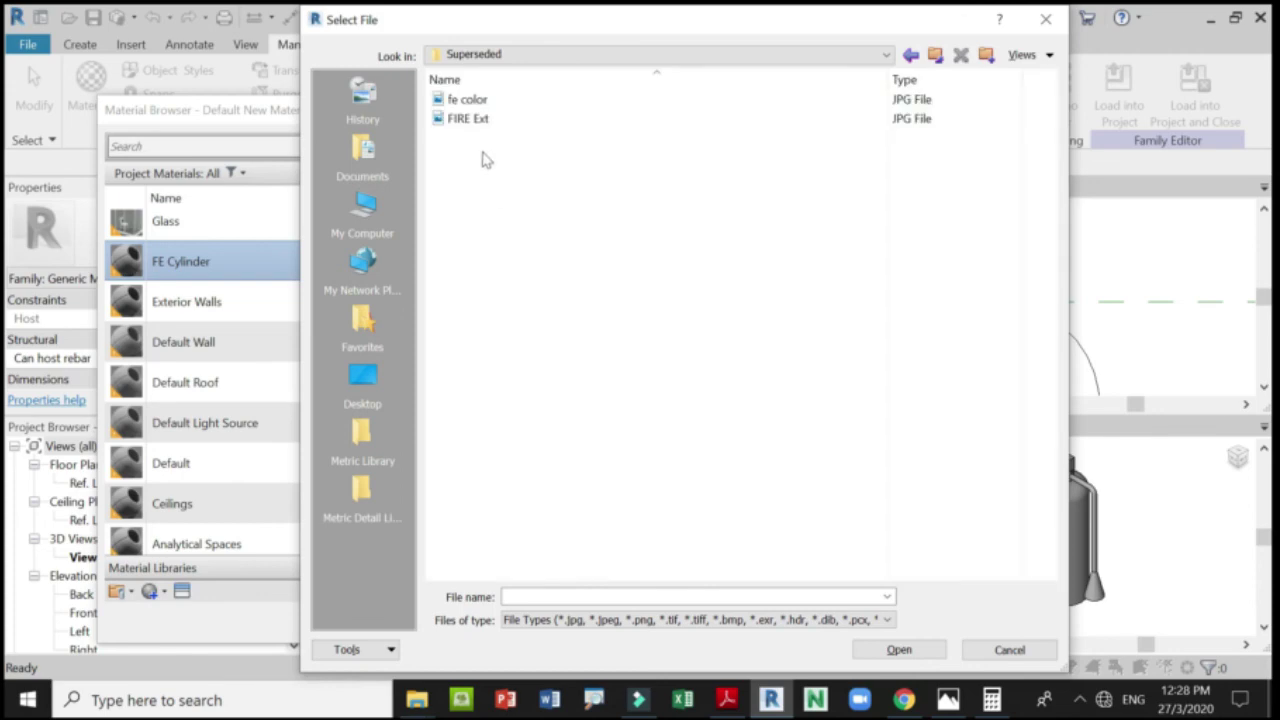
click(466, 101)
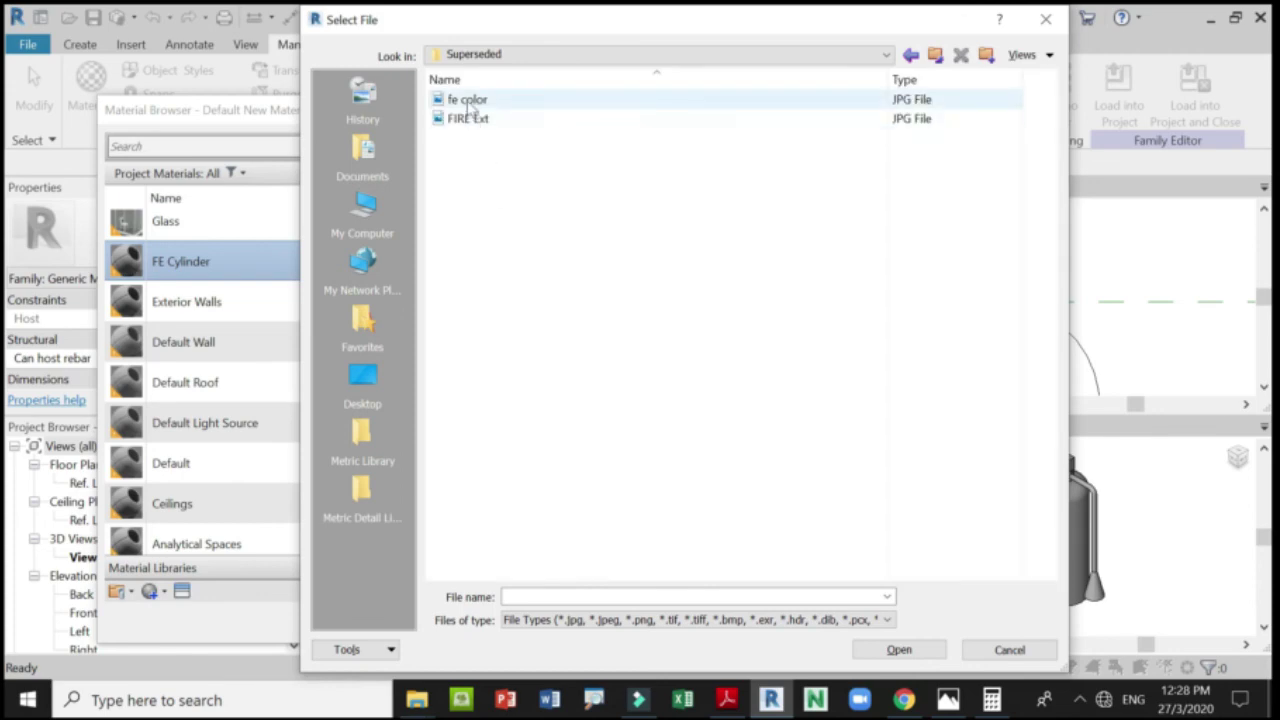
click(880, 649)
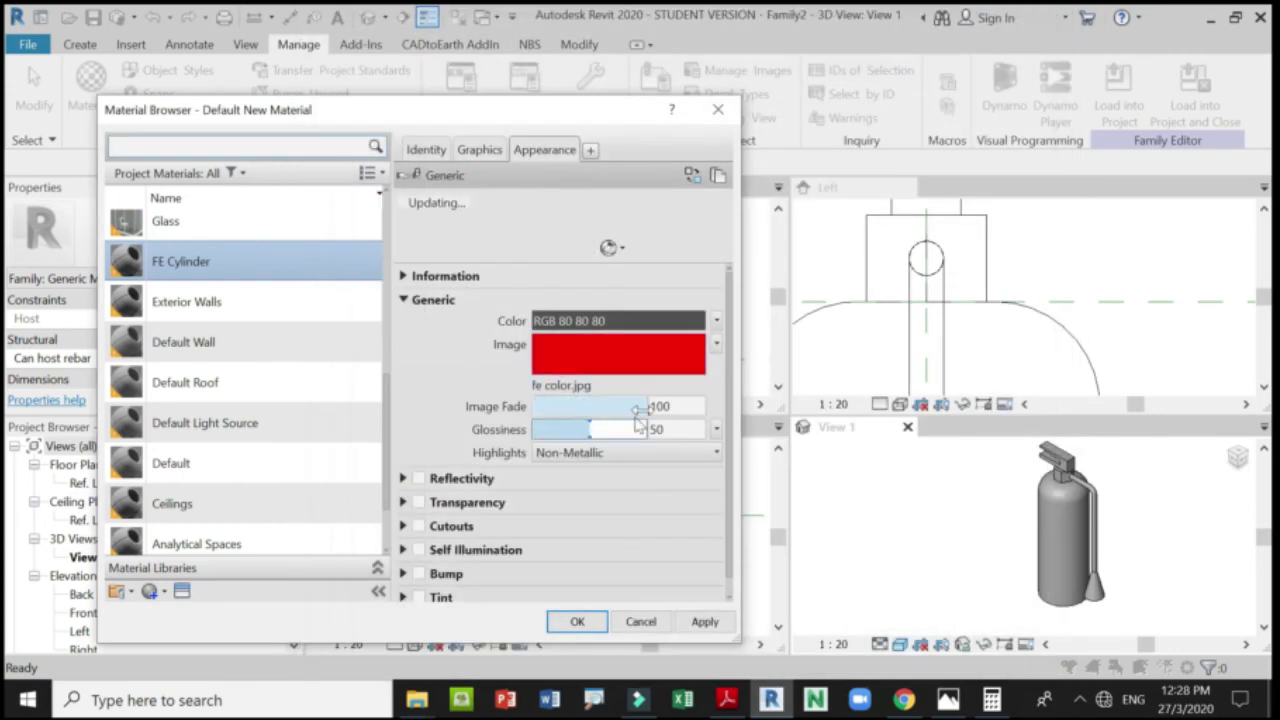
drag(641, 407, 627, 406)
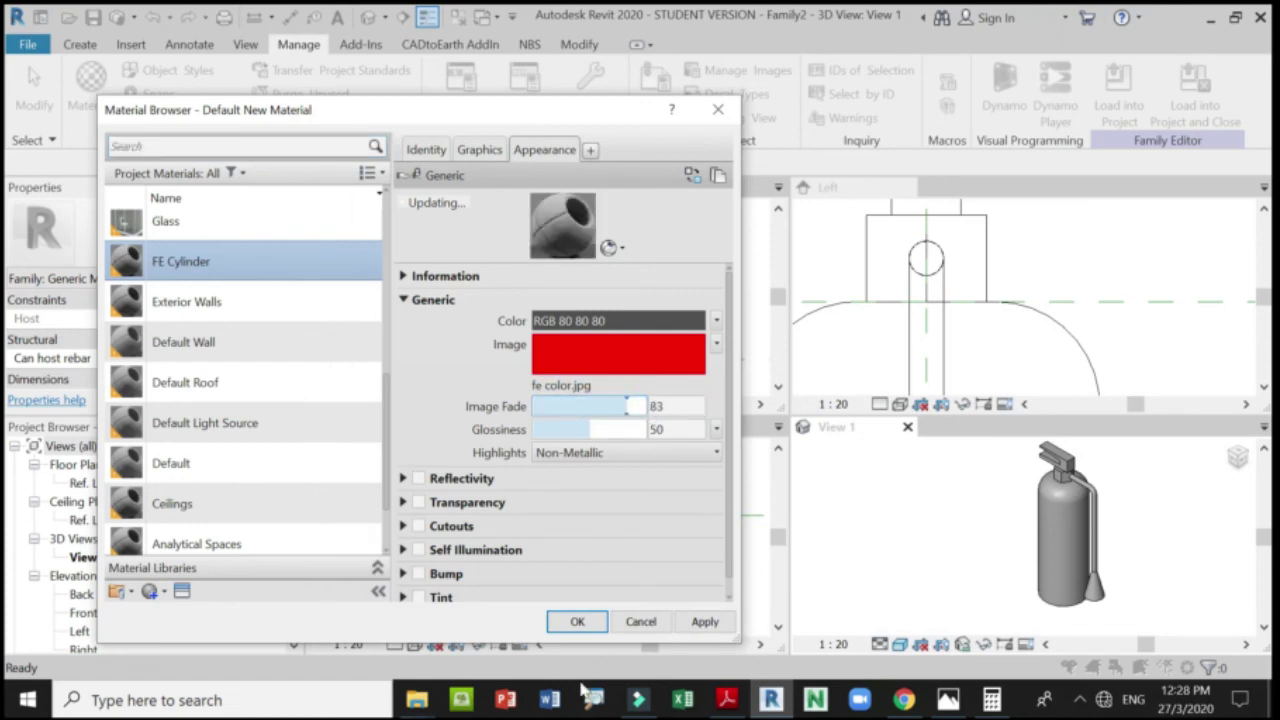
Make FE Cylinder's shading use its render appearance, and apply the material changes.
click(480, 152)
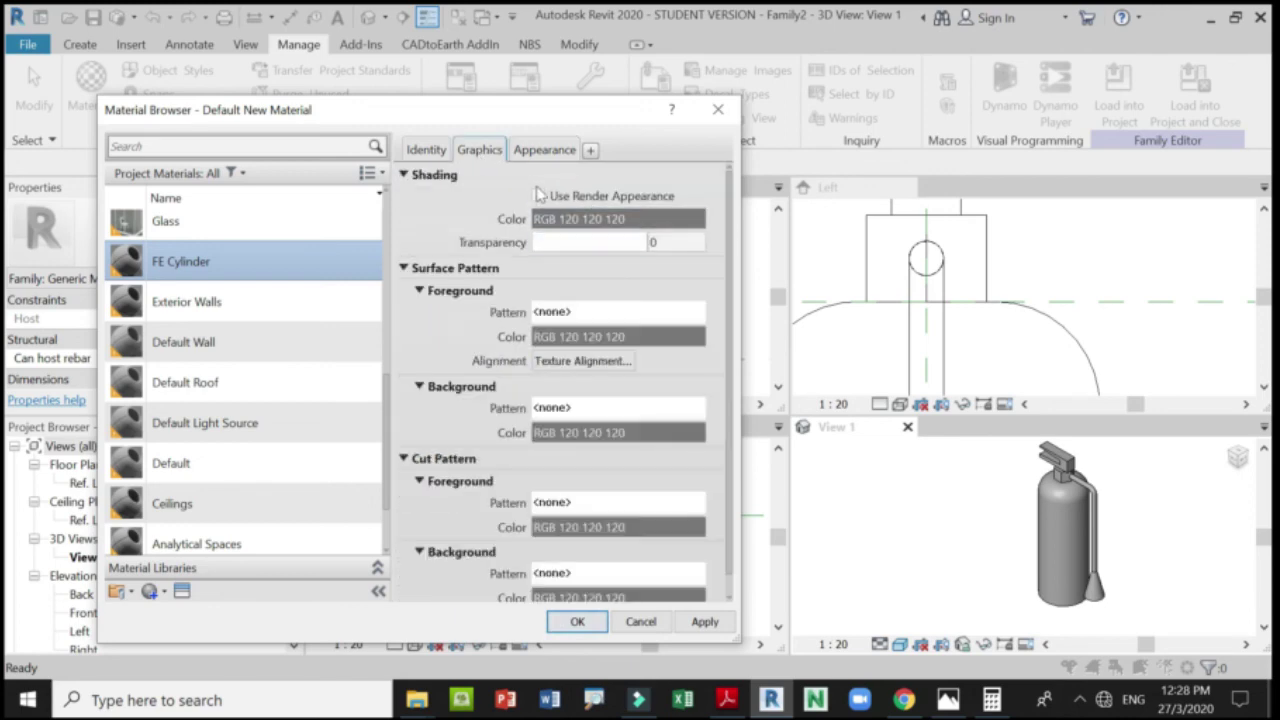
click(538, 196)
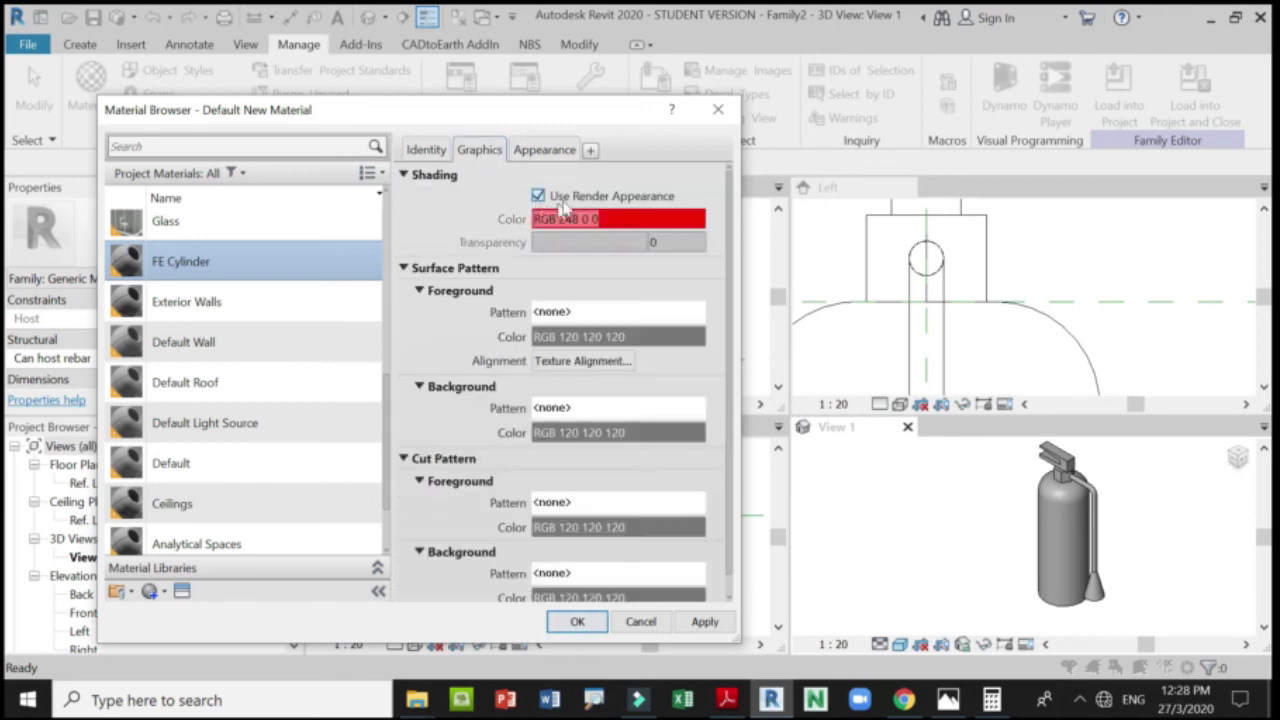
click(554, 152)
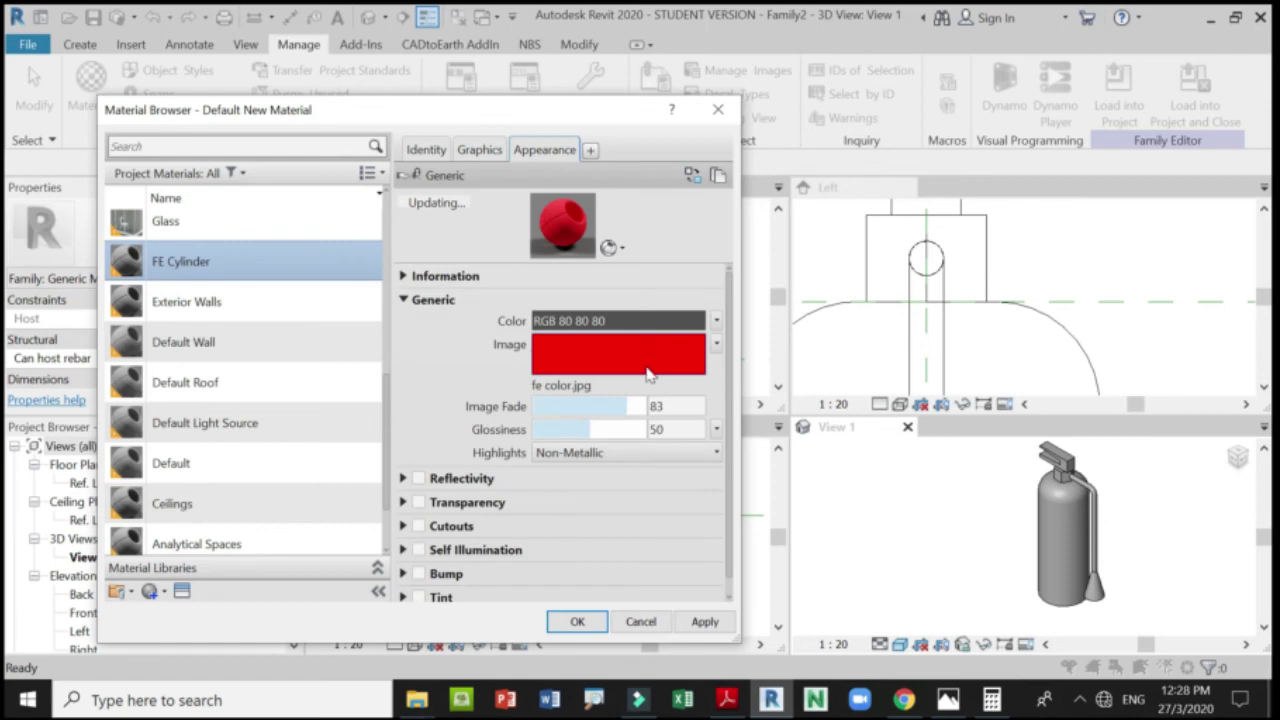
click(480, 150)
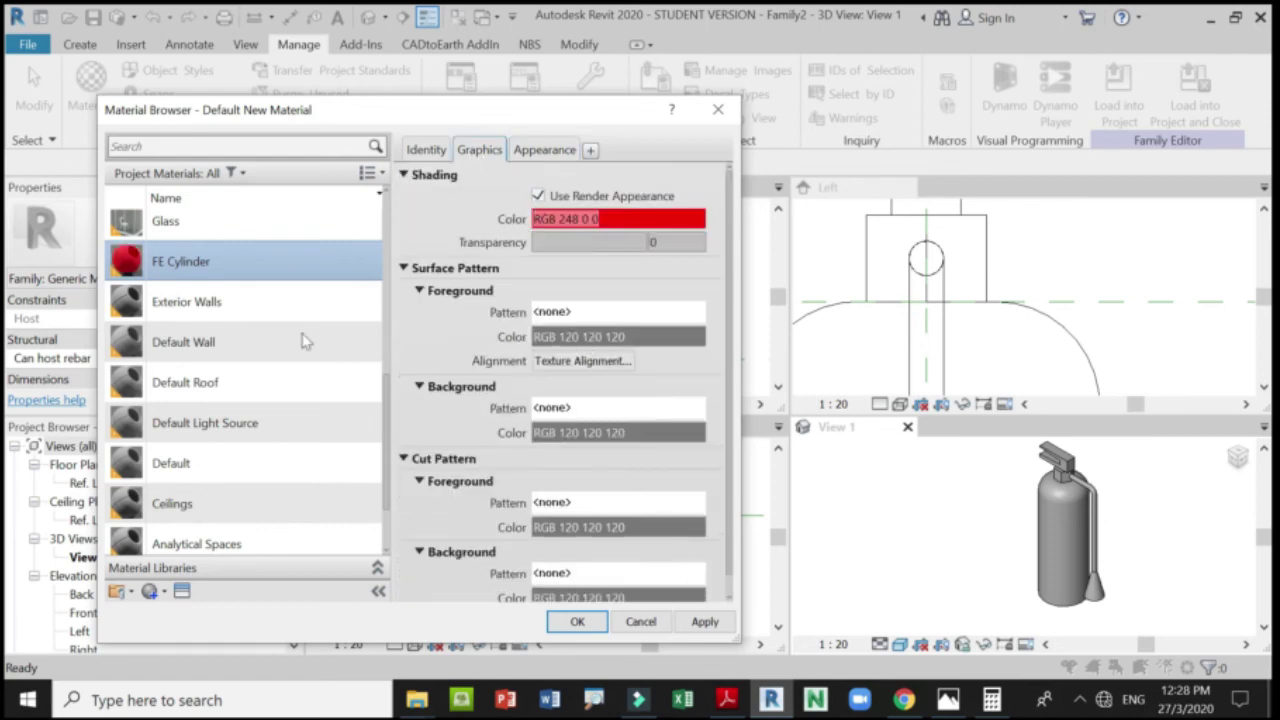
click(705, 621)
click(575, 622)
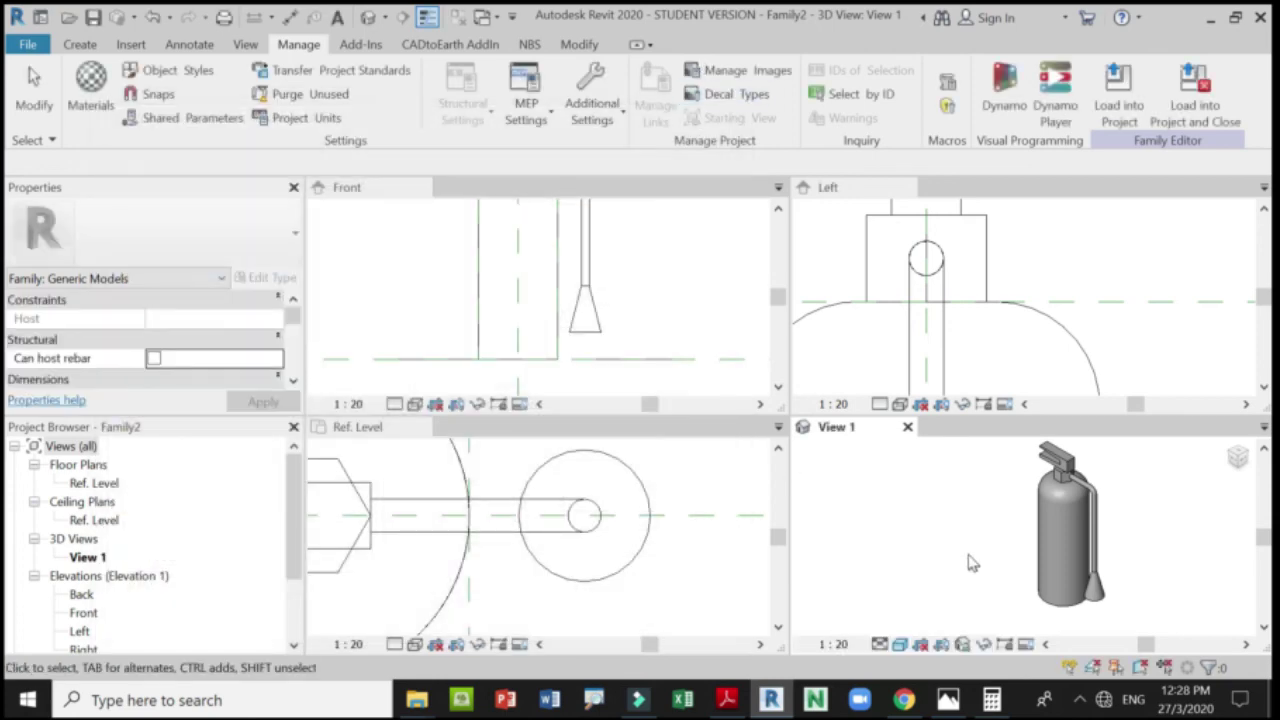
Assign the FE Cylinder material to the extinguisher's revolved cylinder body.
scroll(990, 520, down, 2)
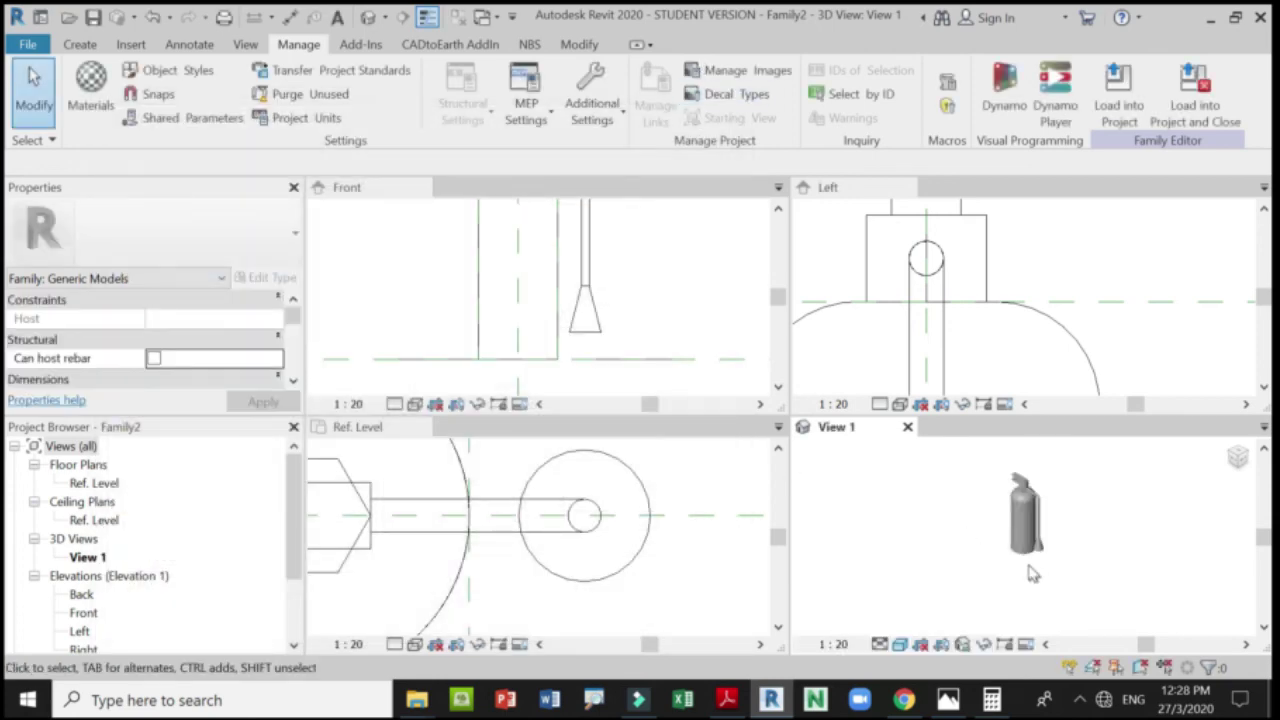
scroll(1017, 553, up, 4)
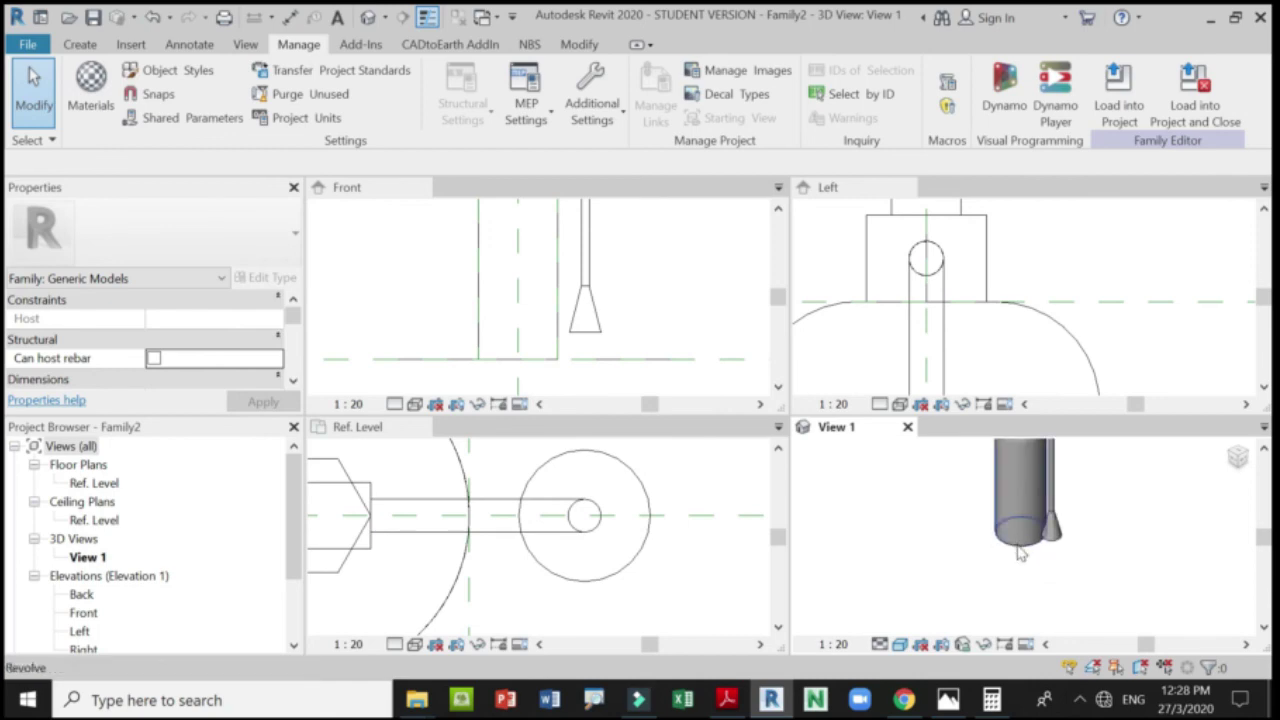
click(398, 442)
scroll(255, 342, down, 3)
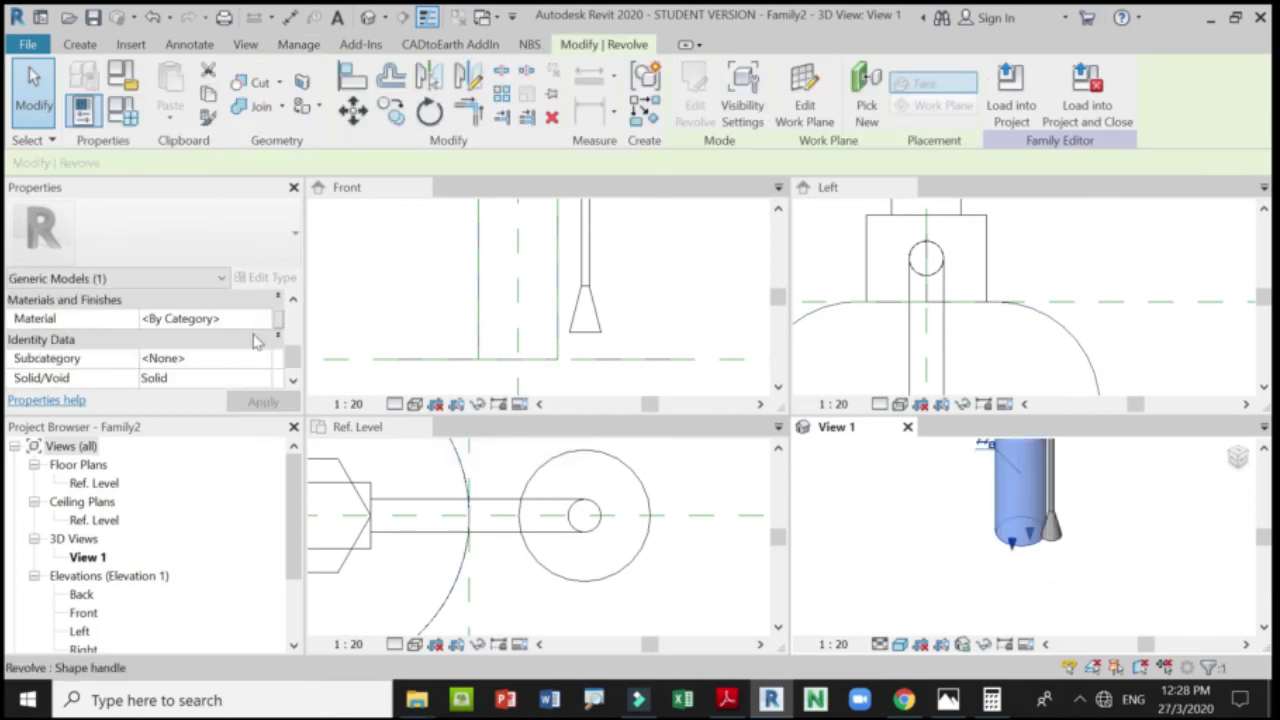
click(265, 318)
click(278, 318)
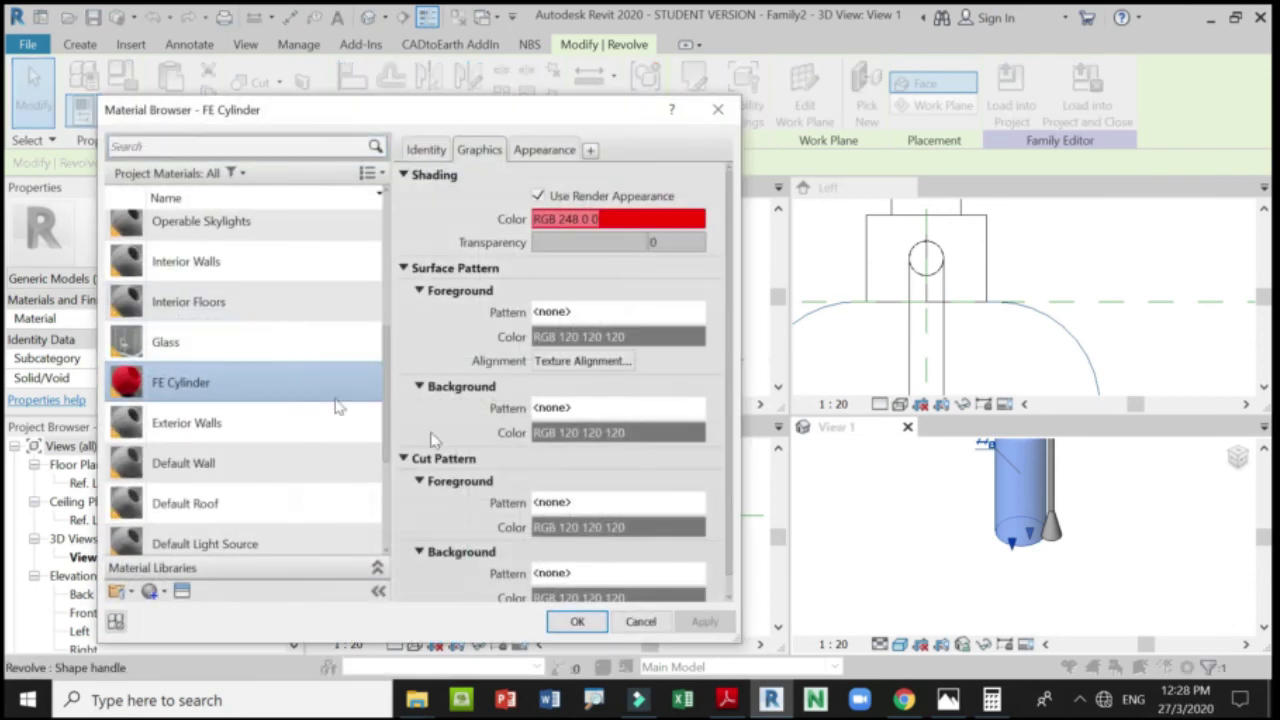
click(579, 622)
click(1014, 574)
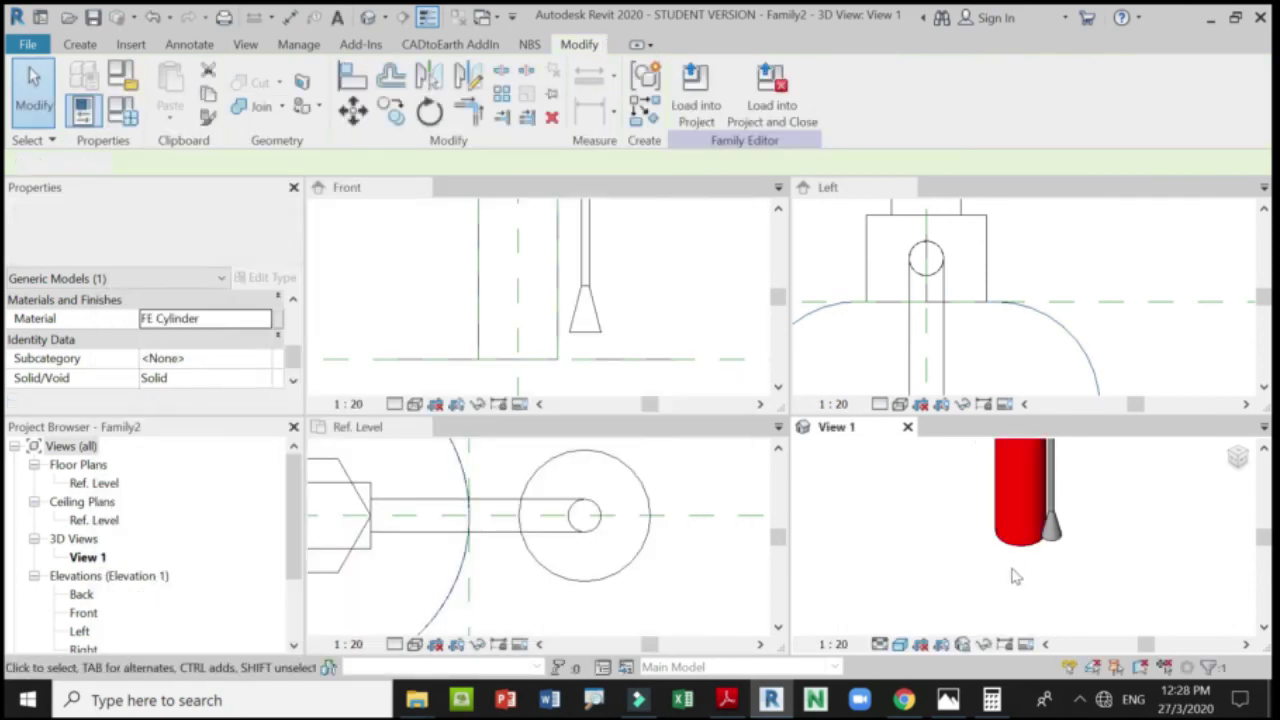
Change the tiled views to tabbed views and examine the whole extinguisher in the enlarged 3D view.
scroll(1016, 578, down, 3)
scroll(990, 460, up, 4)
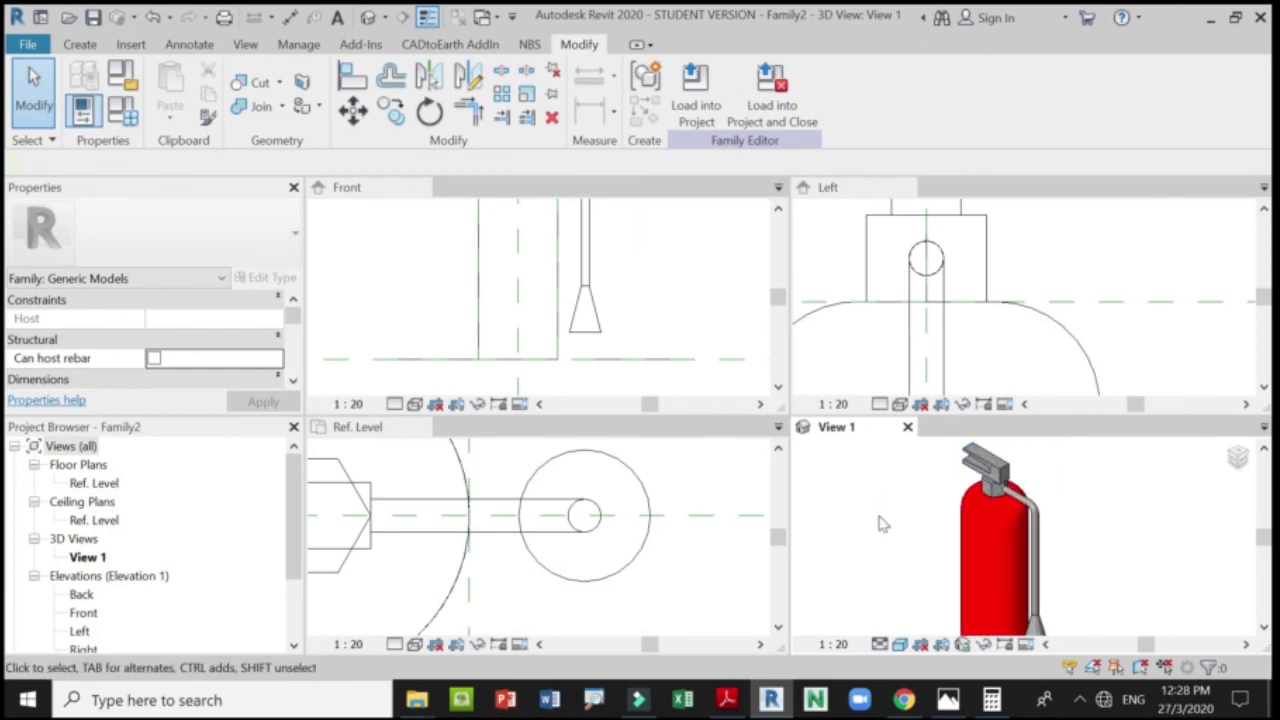
key(t)
key(w)
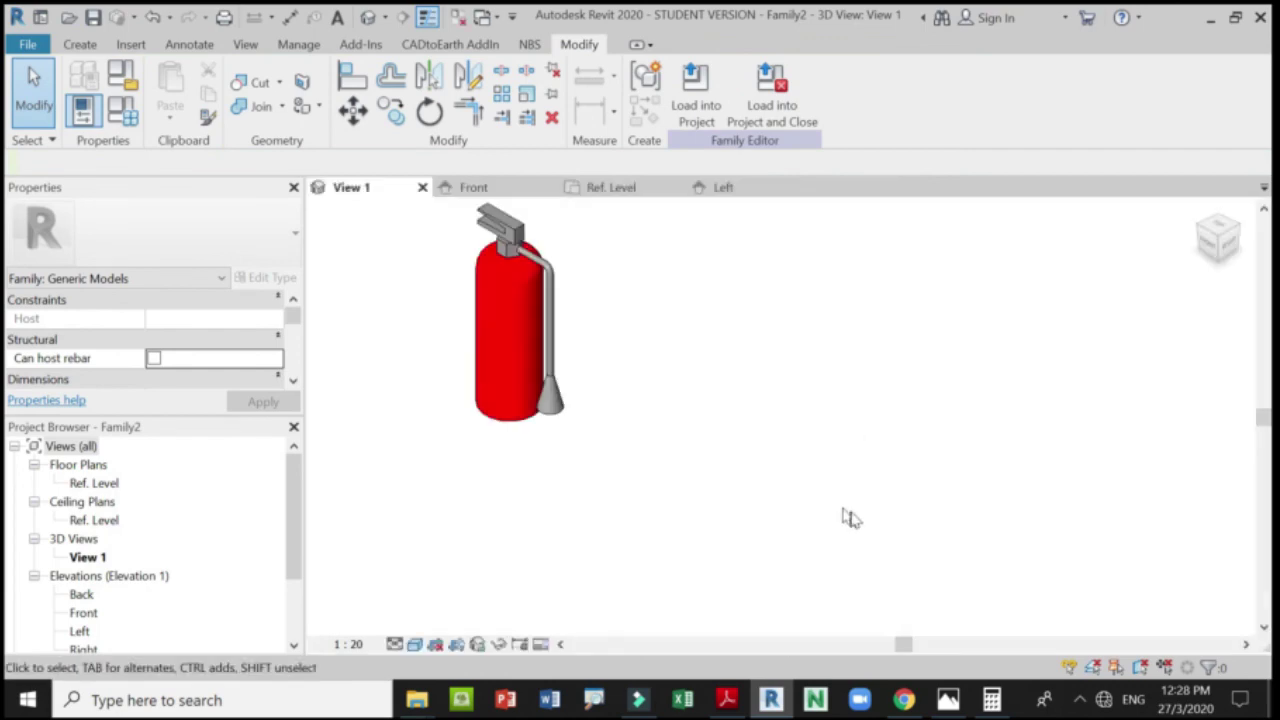
scroll(855, 520, down, 2)
scroll(509, 337, up, 4)
scroll(620, 484, up, 2)
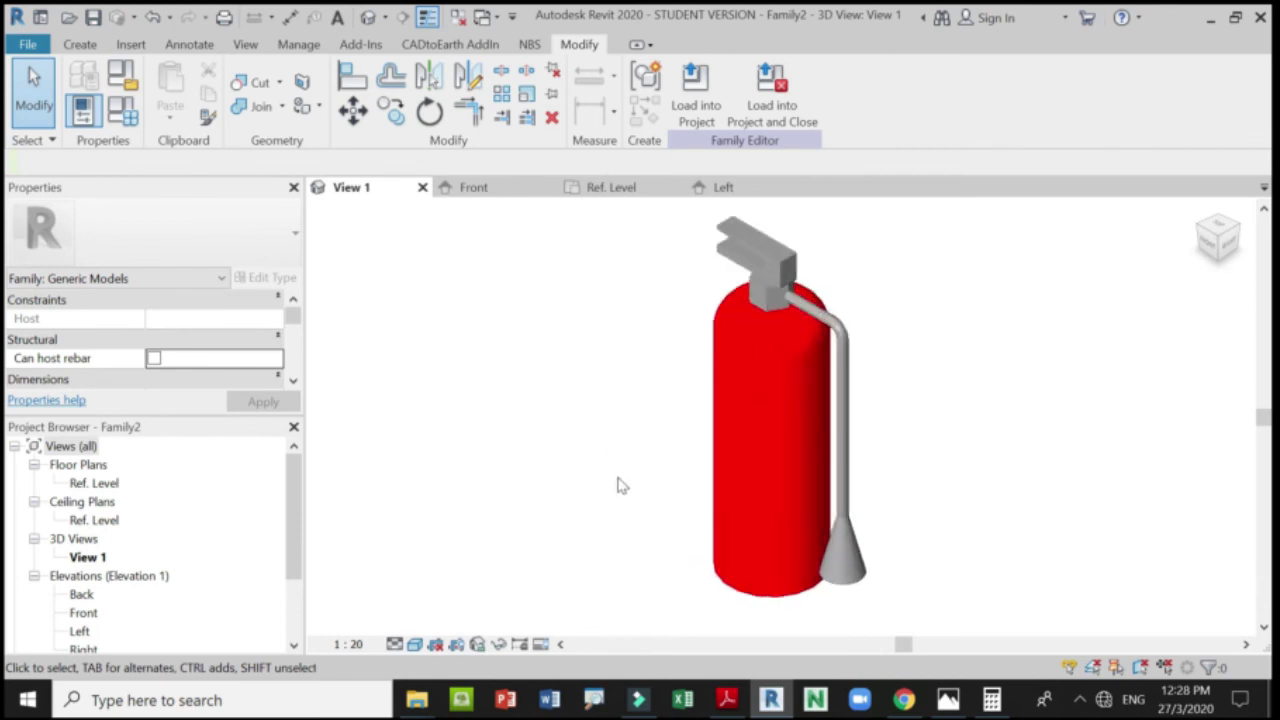
shift+middle_drag(620, 485, 814, 294)
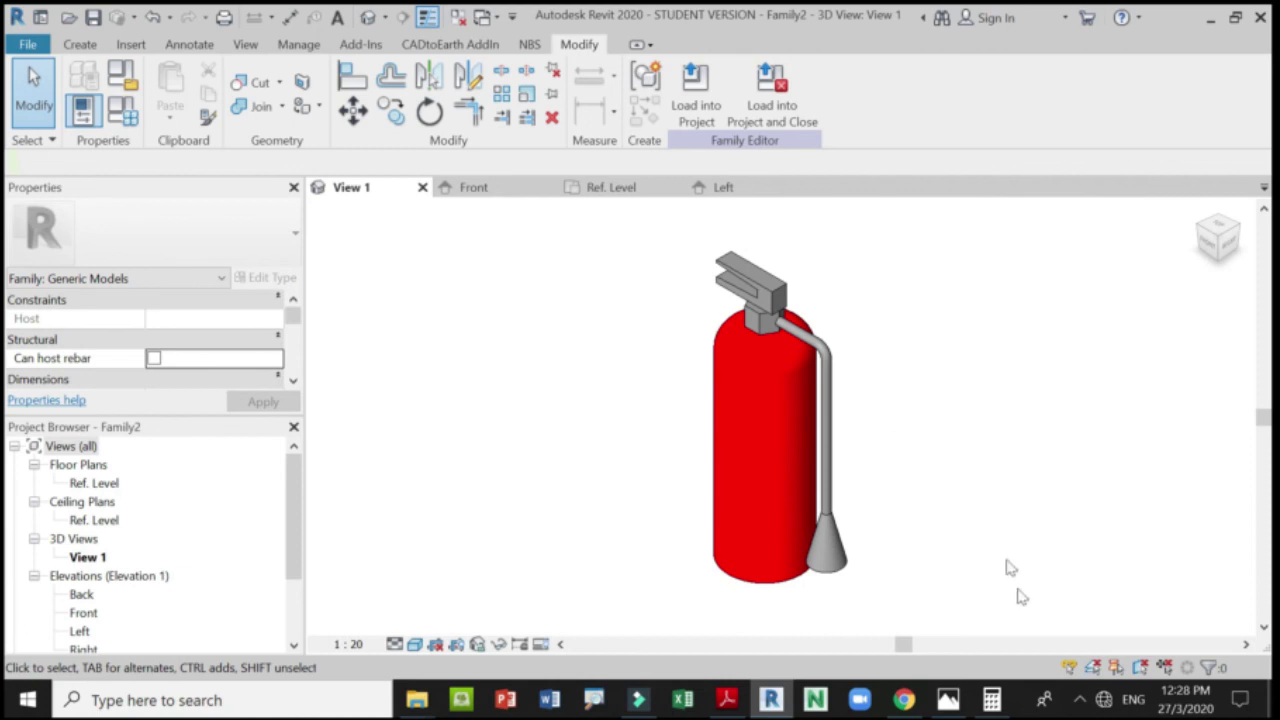
click(1079, 703)
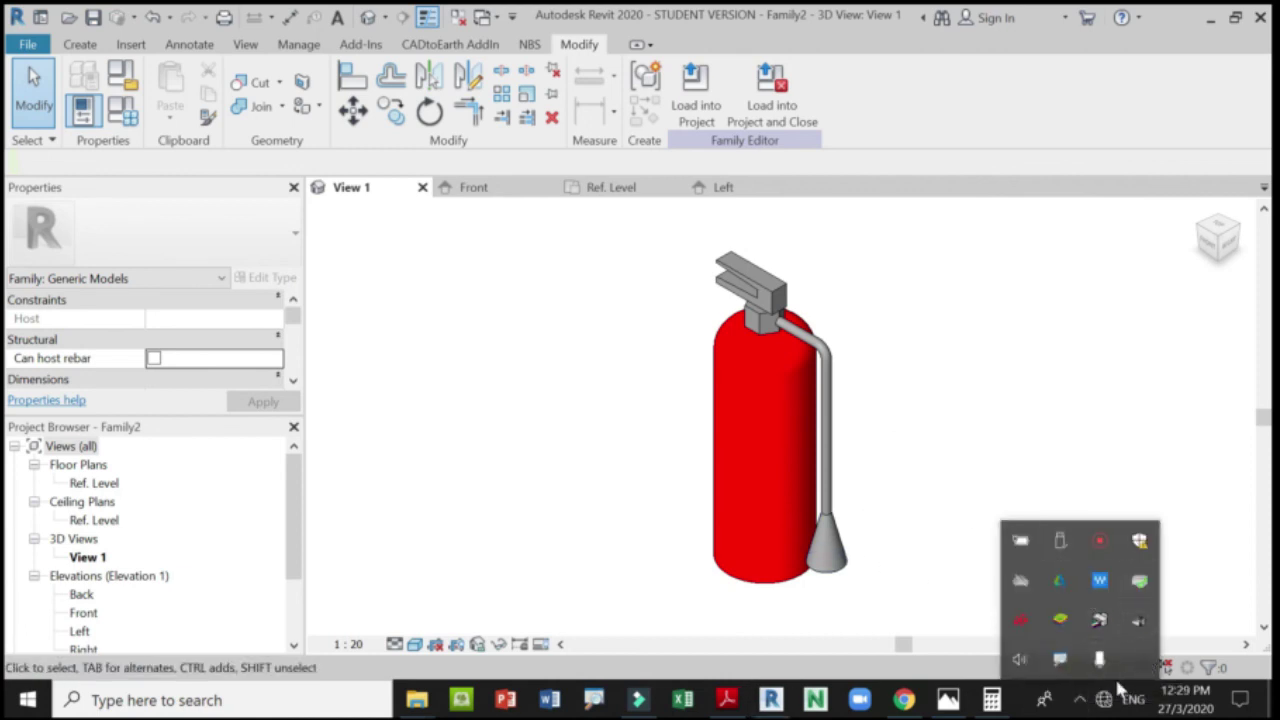